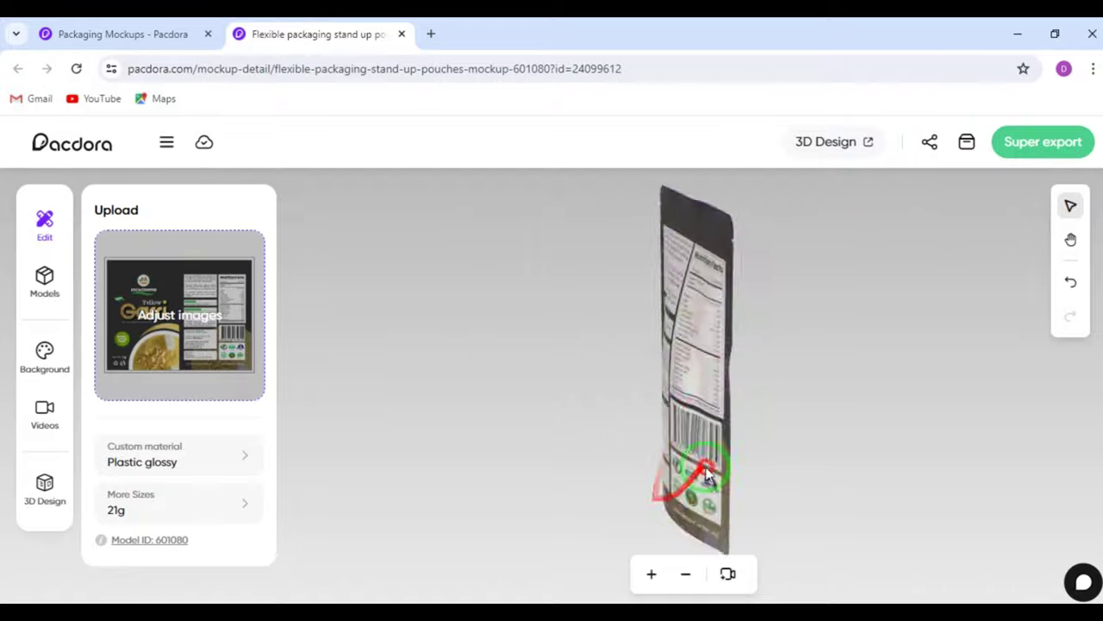
- Apply a light green gradient background to the stand-up pouch mockup
drag(705, 472, 646, 366)
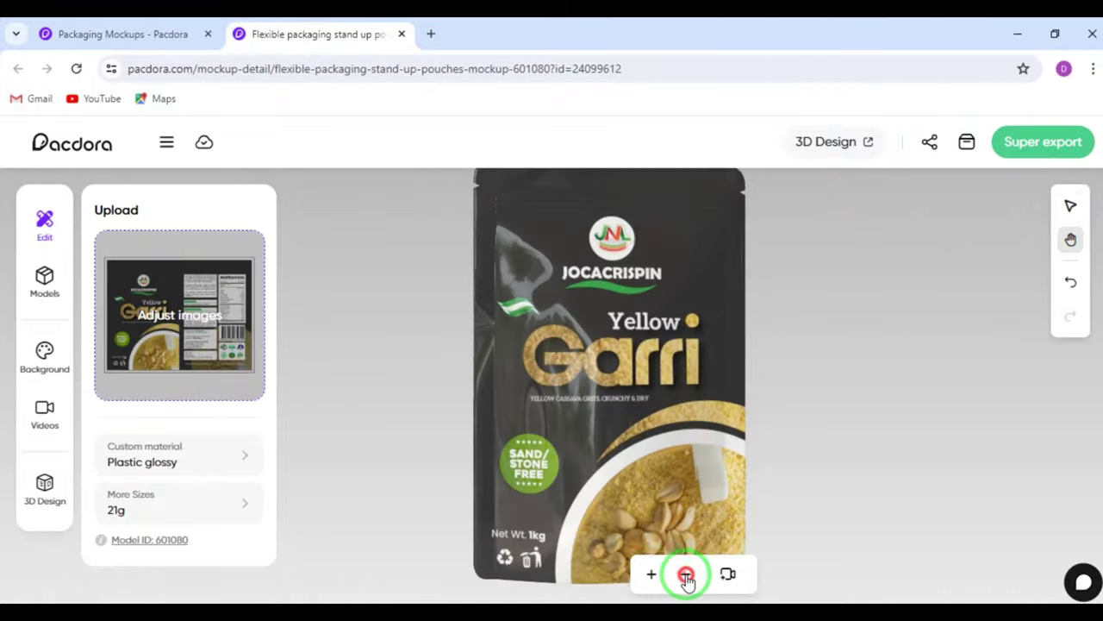
click(686, 574)
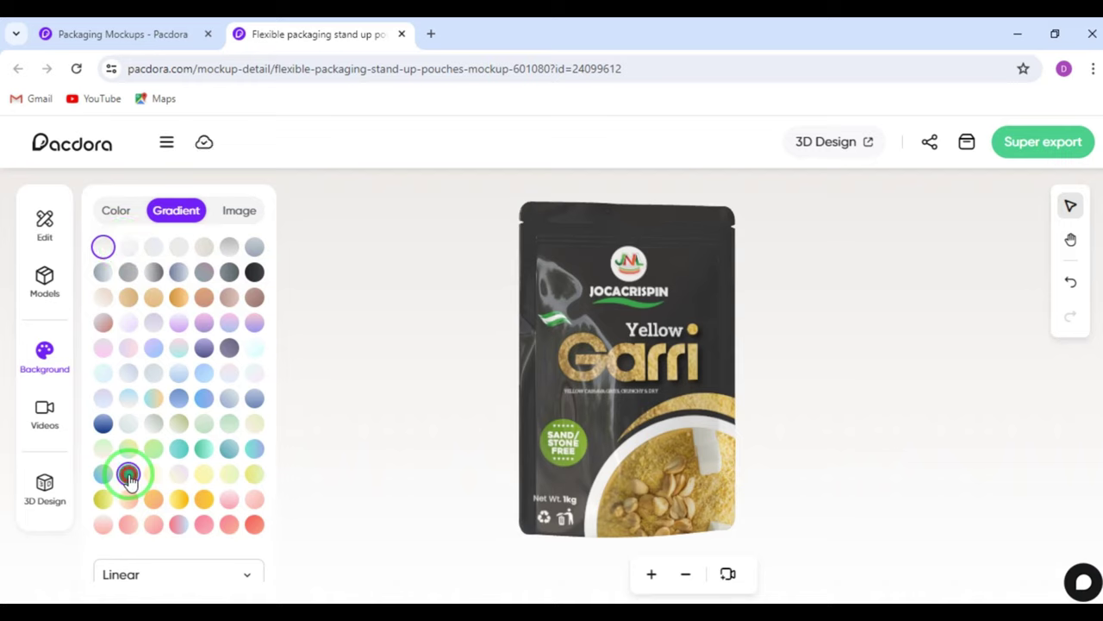
click(129, 476)
click(153, 450)
- Look through the basic video animation presets available for the pouch mockup
click(45, 412)
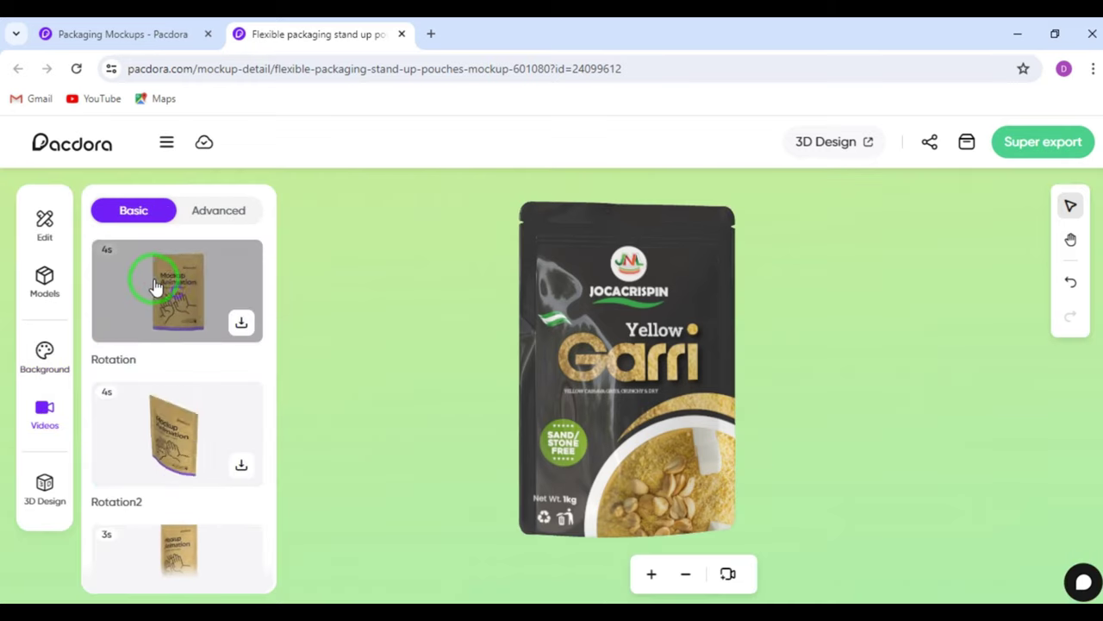
click(160, 288)
scroll(162, 423, down, 5)
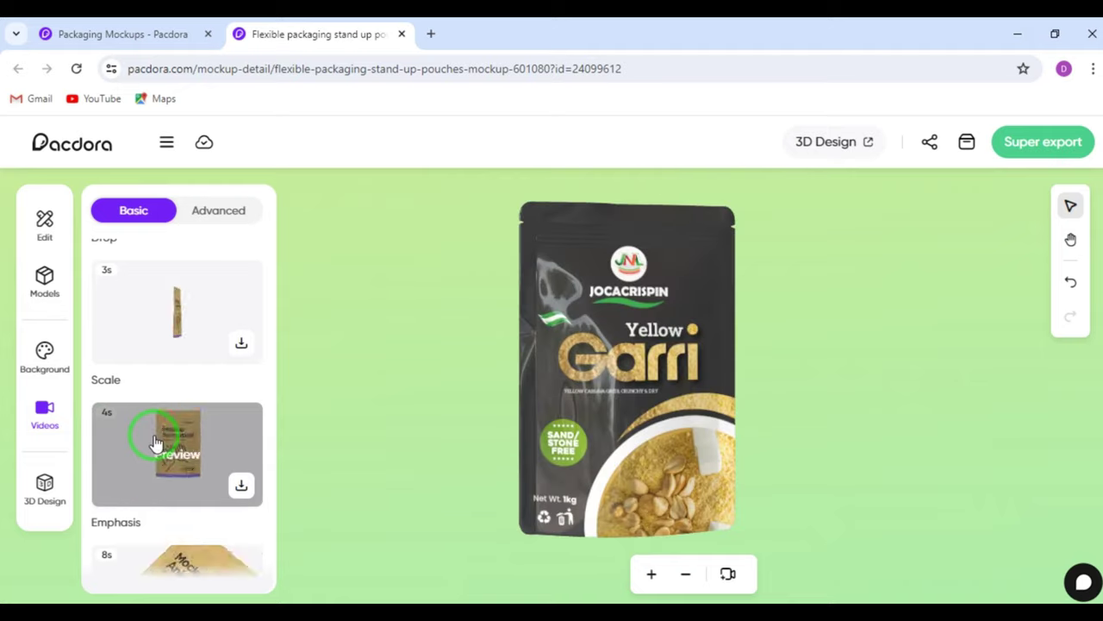
scroll(155, 387, down, 3)
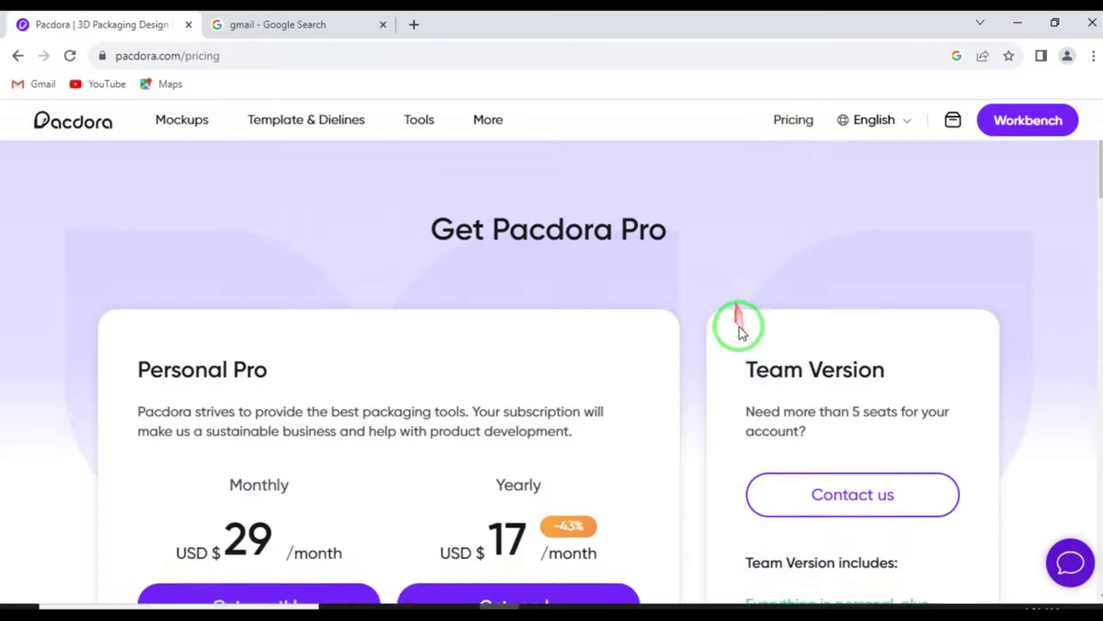
- Review the Personal Pro and Team Version plans on the Pacdora pricing page
scroll(747, 332, down, 1)
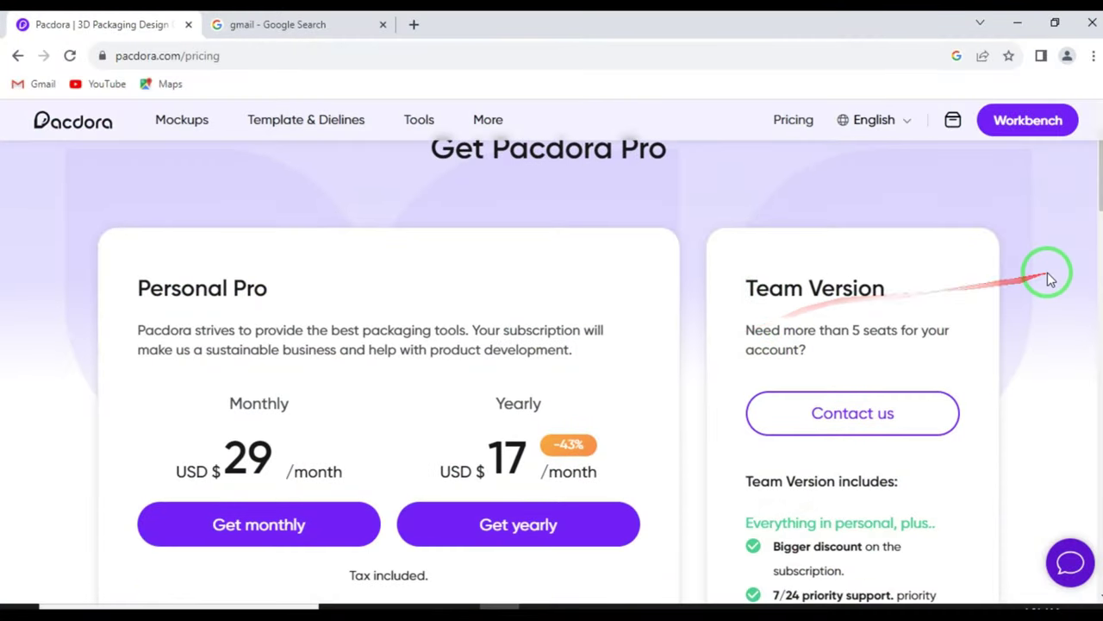
scroll(1049, 284, down, 2)
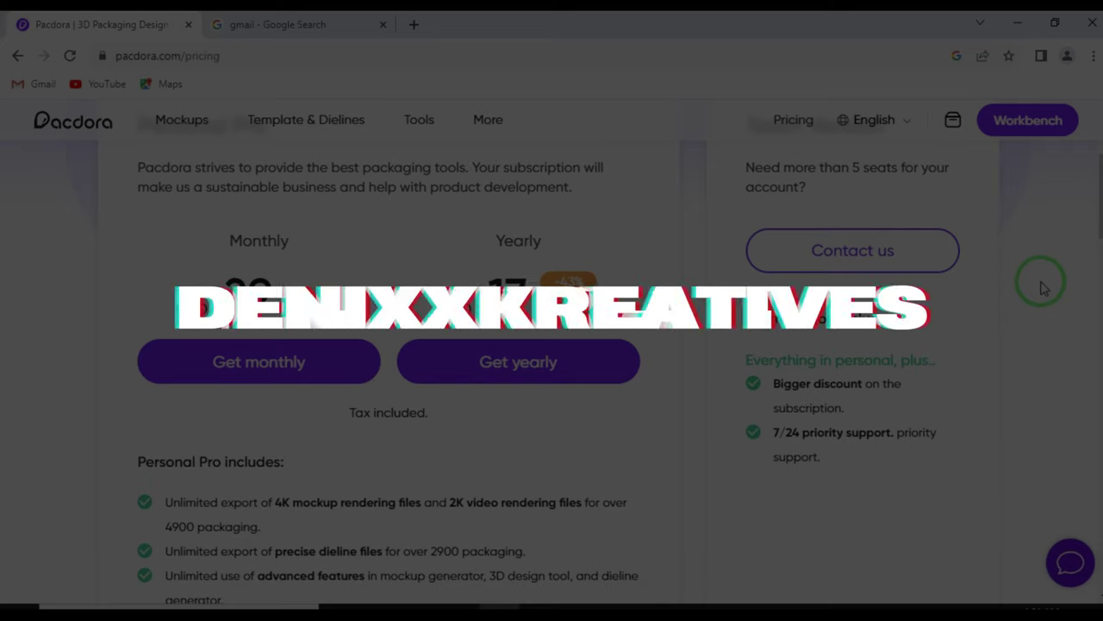
scroll(1043, 288, down, 2)
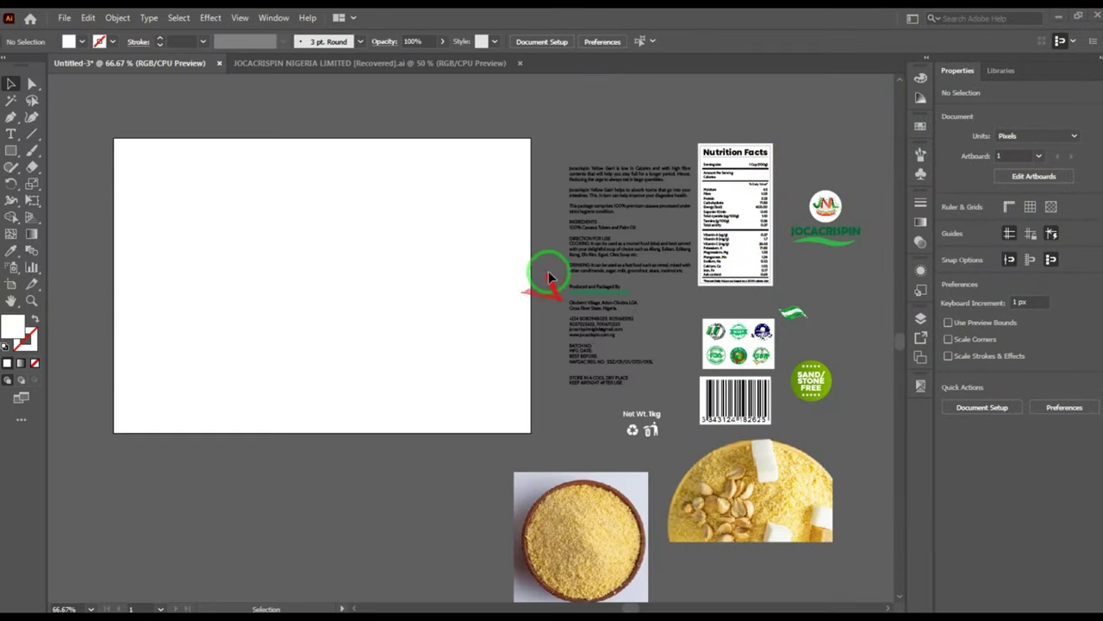
- In Illustrator, set the units of the document holding the blank artboard and label assets to centimetres
scroll(468, 269, down, 1)
scroll(750, 245, up, 1)
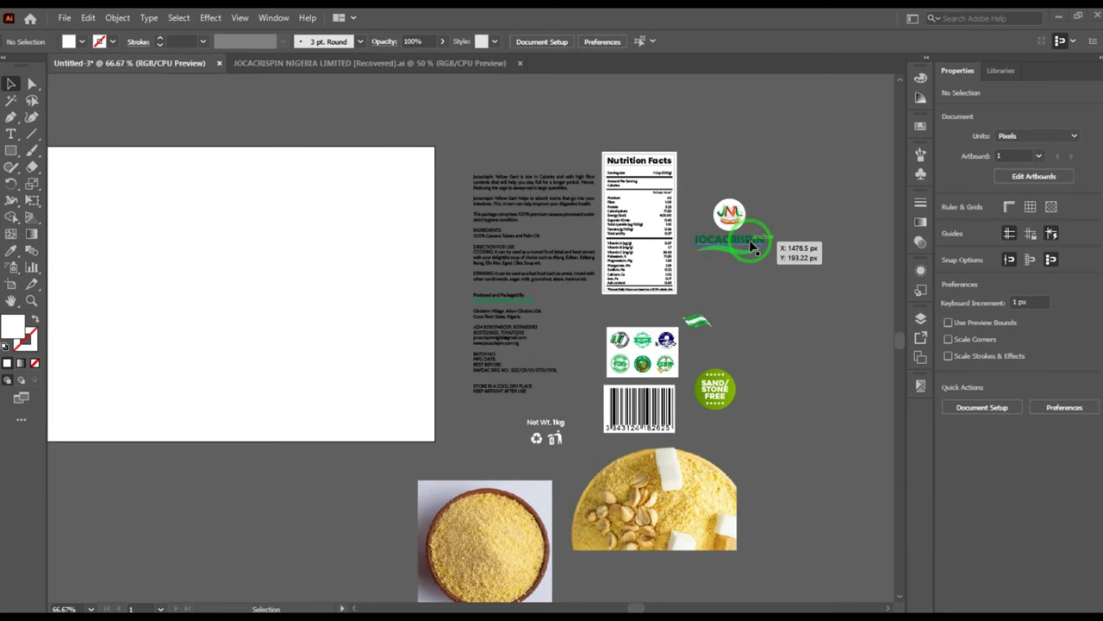
scroll(522, 271, down, 1)
scroll(629, 370, up, 1)
scroll(561, 436, down, 1)
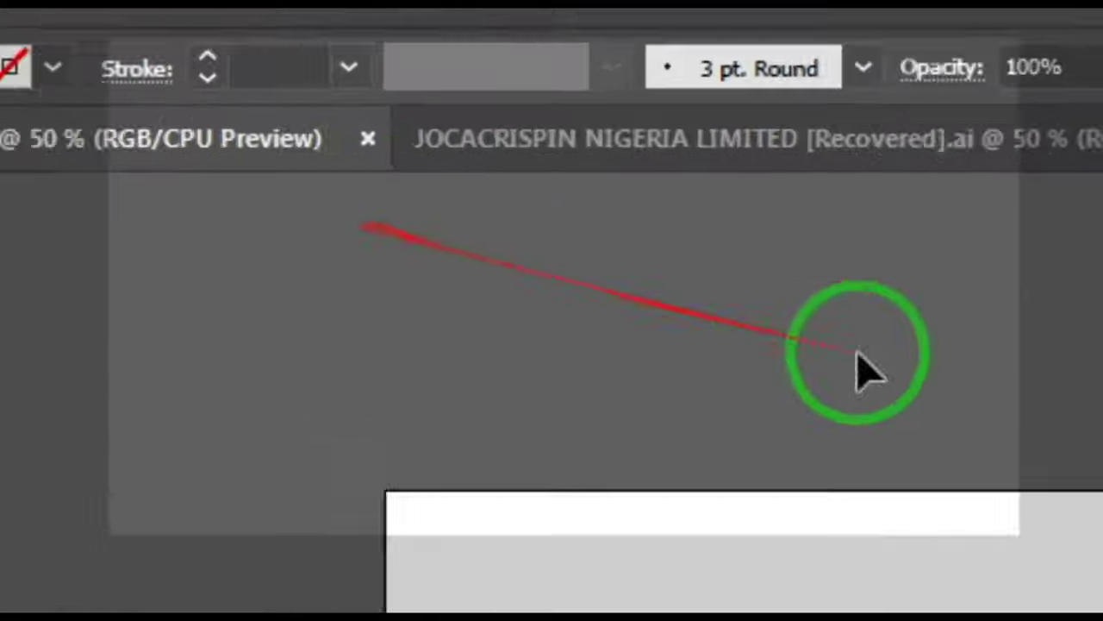
click(1069, 136)
click(1047, 274)
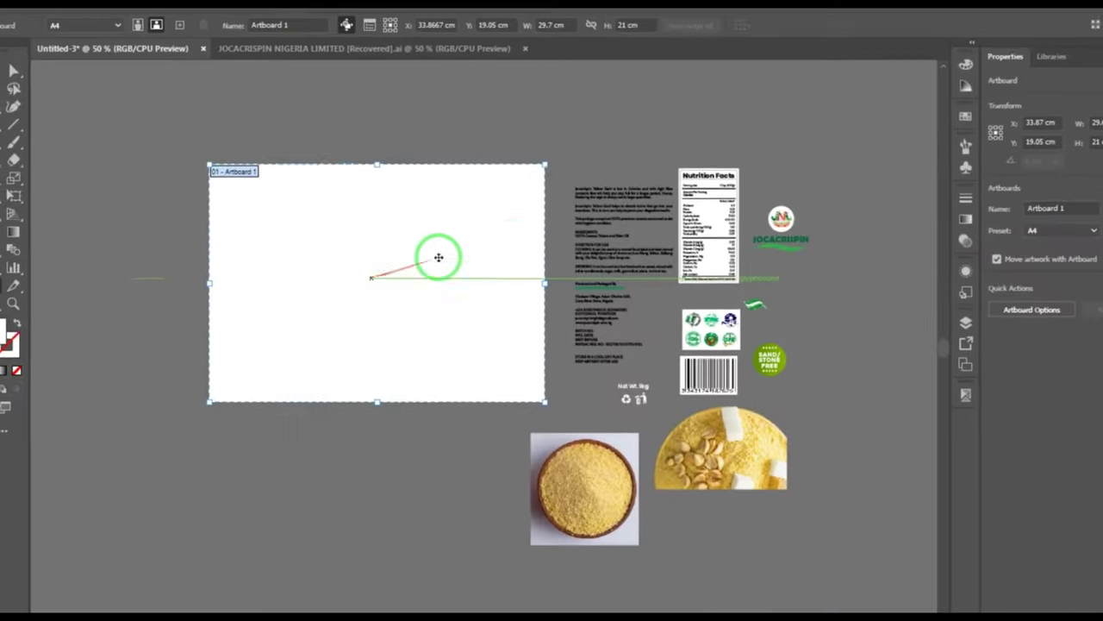
- Resize Artboard 1 to 21 cm wide by 14 cm high and switch its orientation to portrait
click(1049, 134)
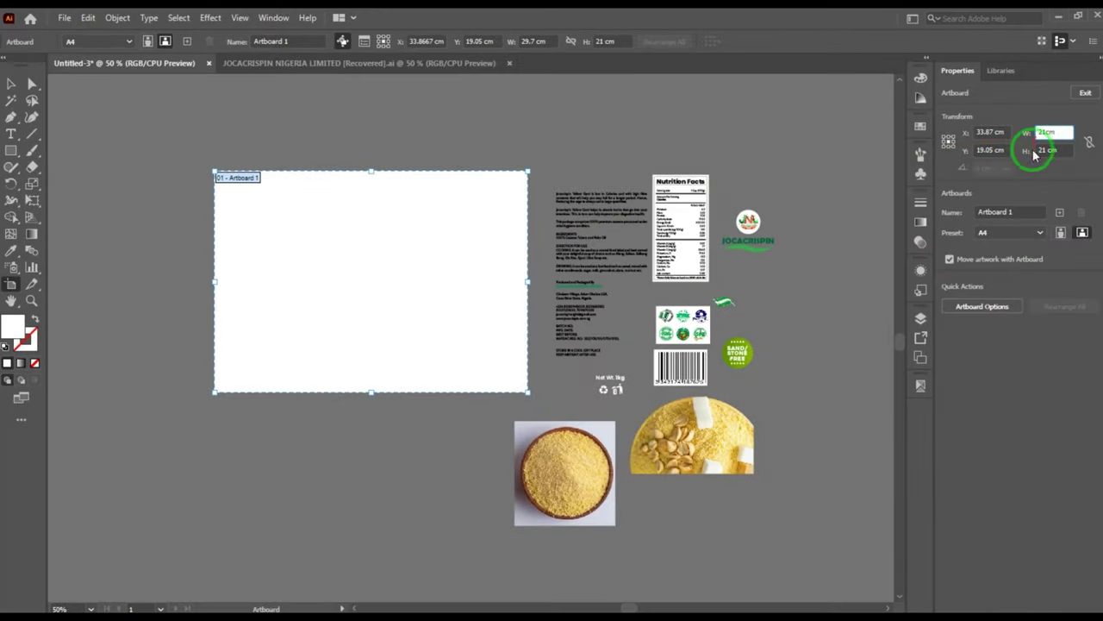
click(1038, 151)
text(1)
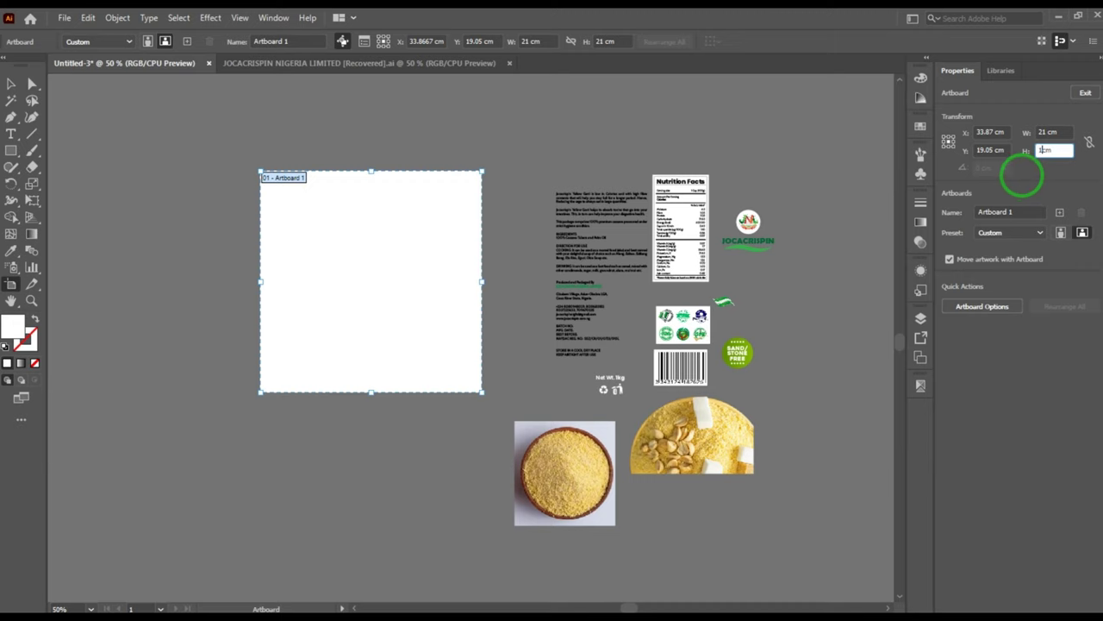
text(4)
key(Return)
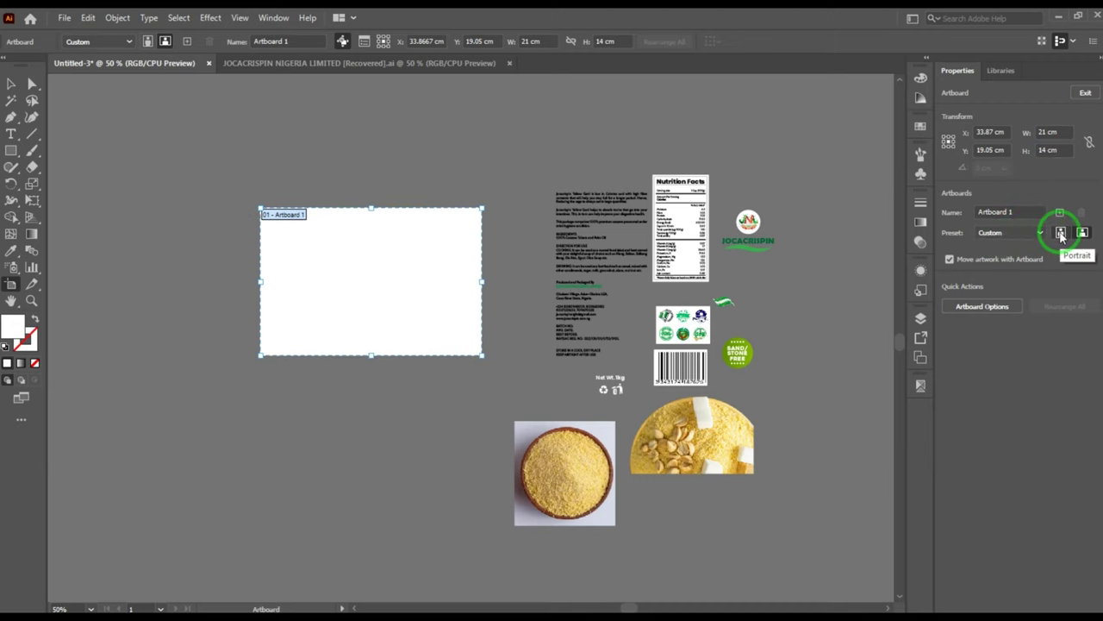
click(1061, 233)
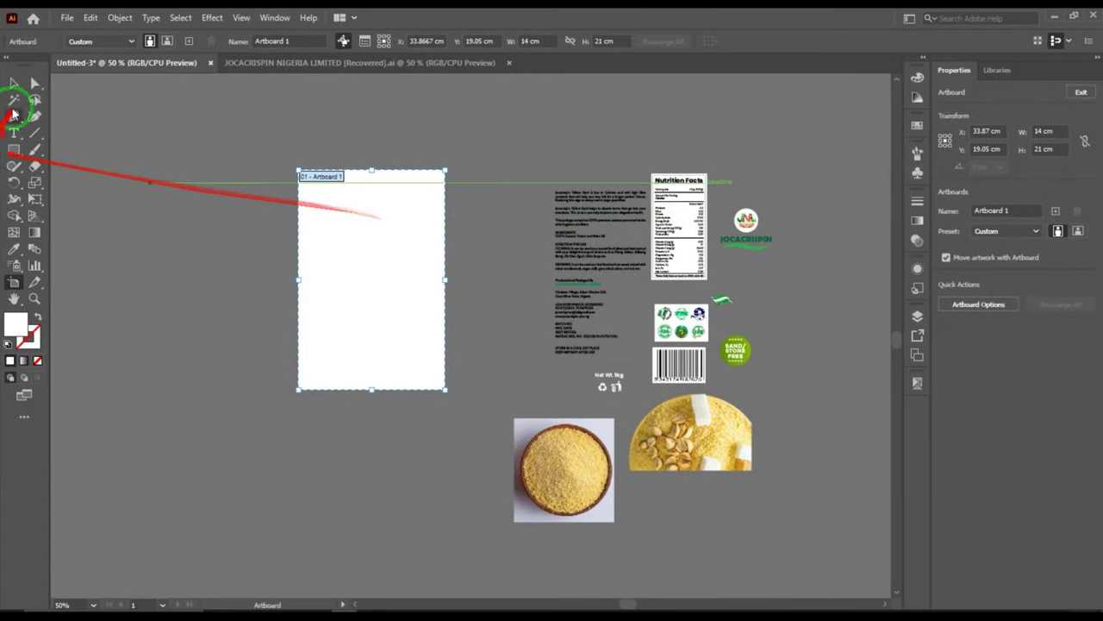
click(13, 83)
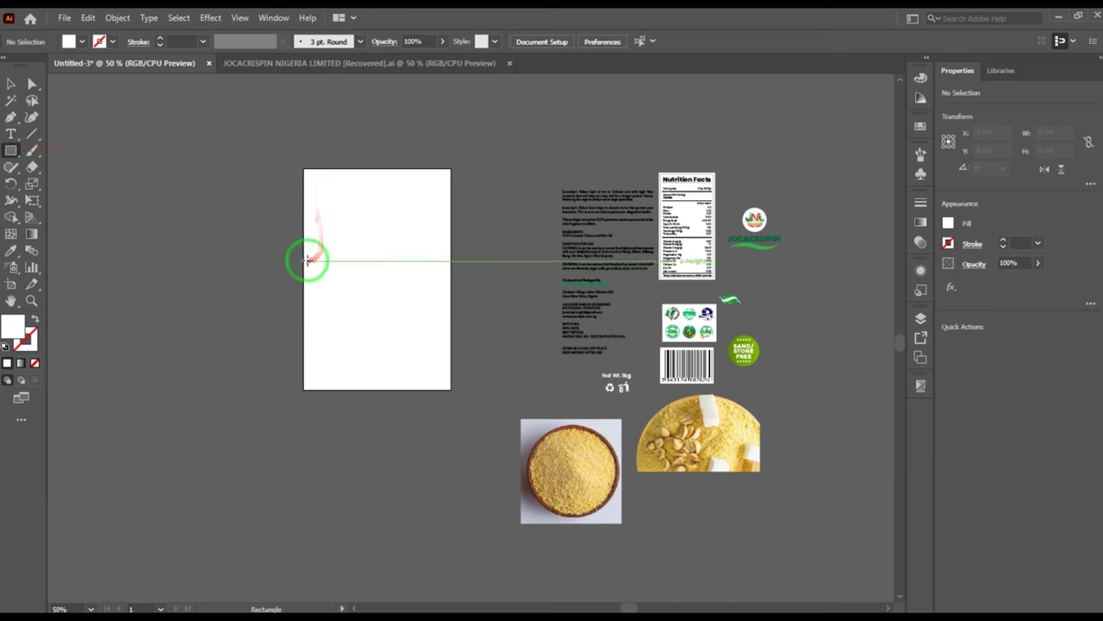
- Draw a rectangle about 12.2 × 18.5 cm inside the artboard and fill it with a dark grey swatch
scroll(308, 253, up, 1)
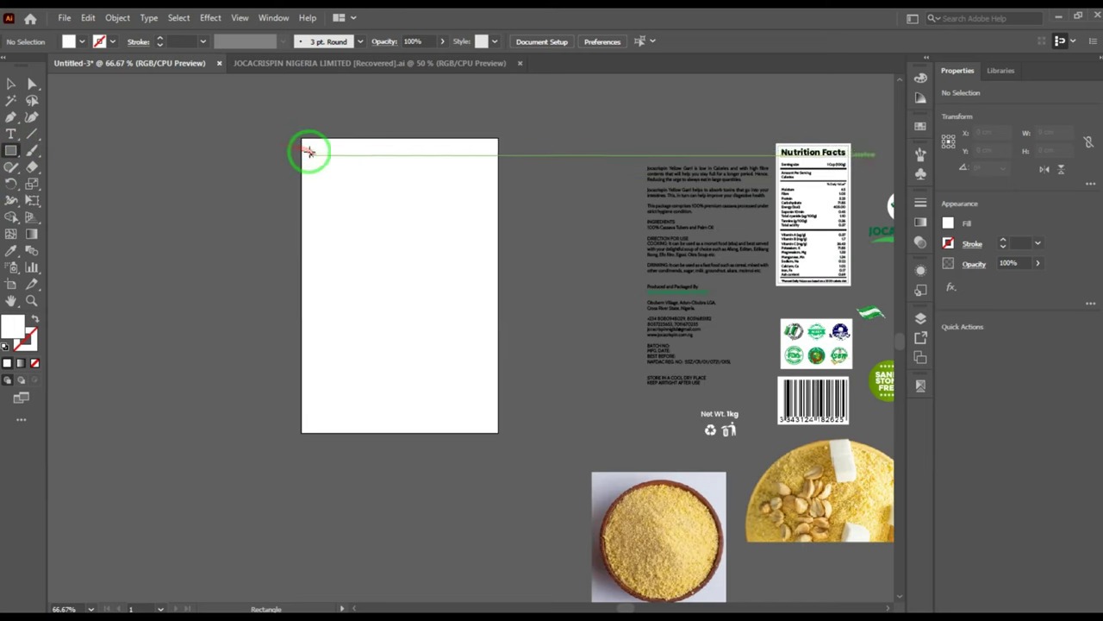
drag(308, 151, 480, 409)
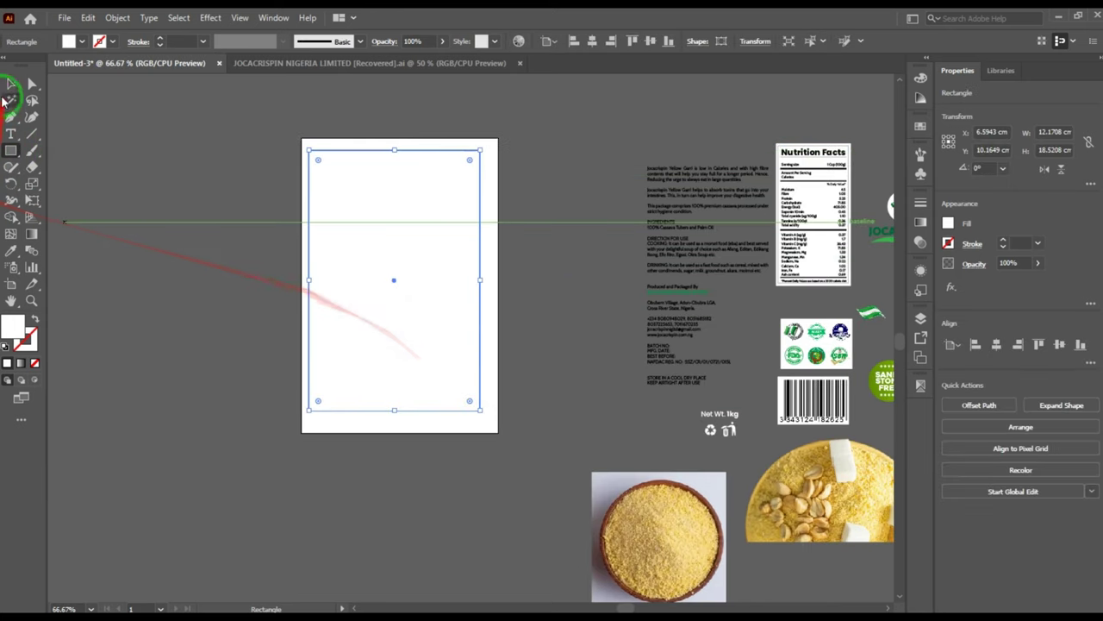
click(10, 84)
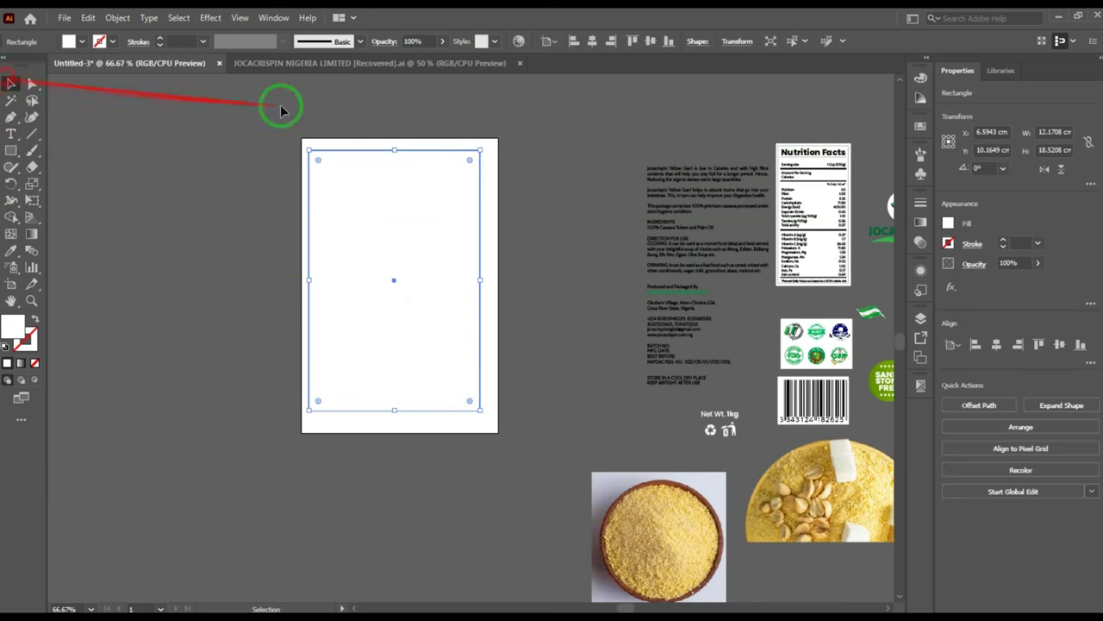
click(921, 128)
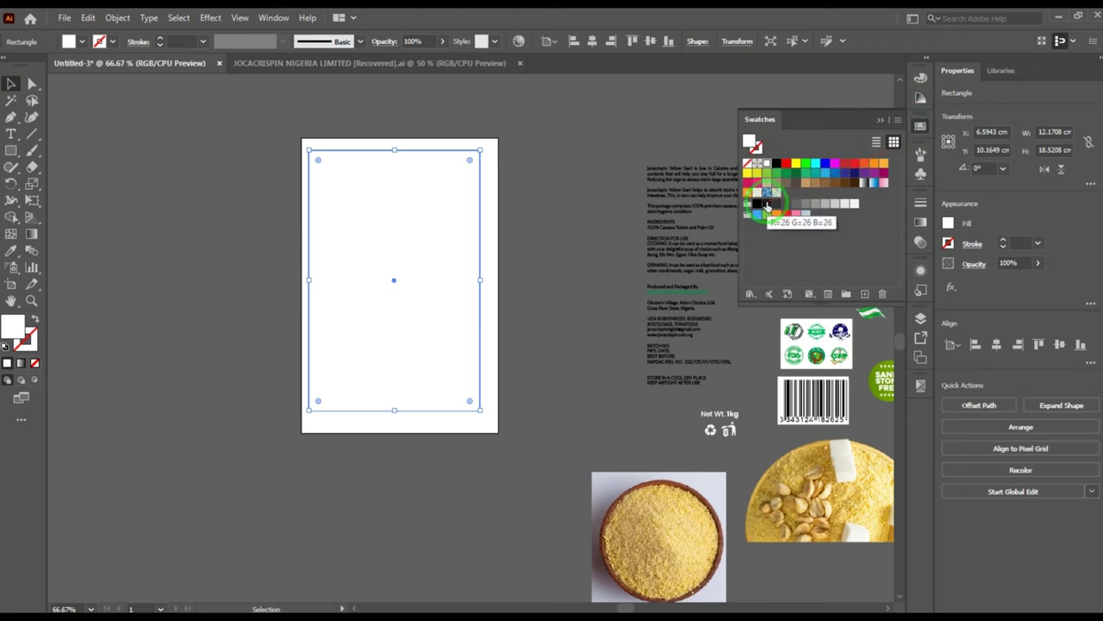
click(767, 205)
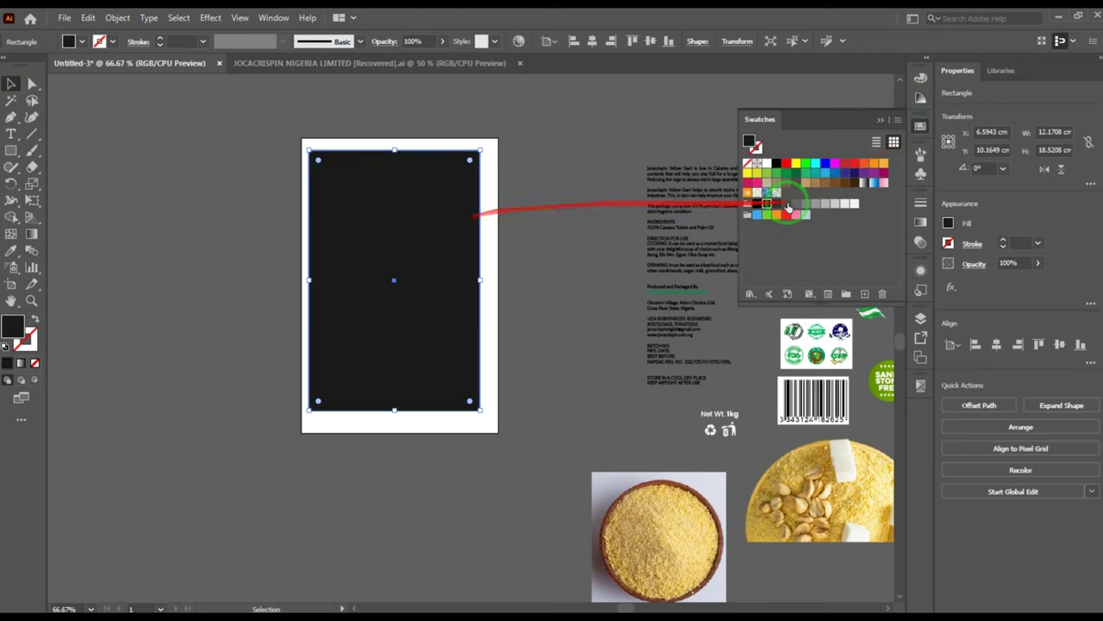
click(777, 207)
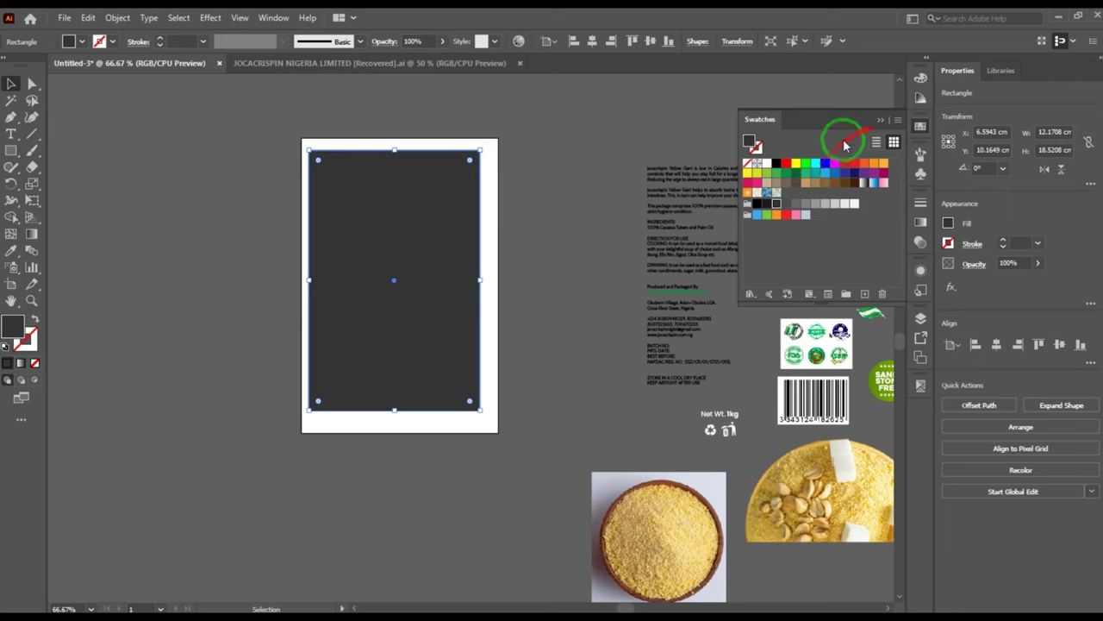
click(953, 210)
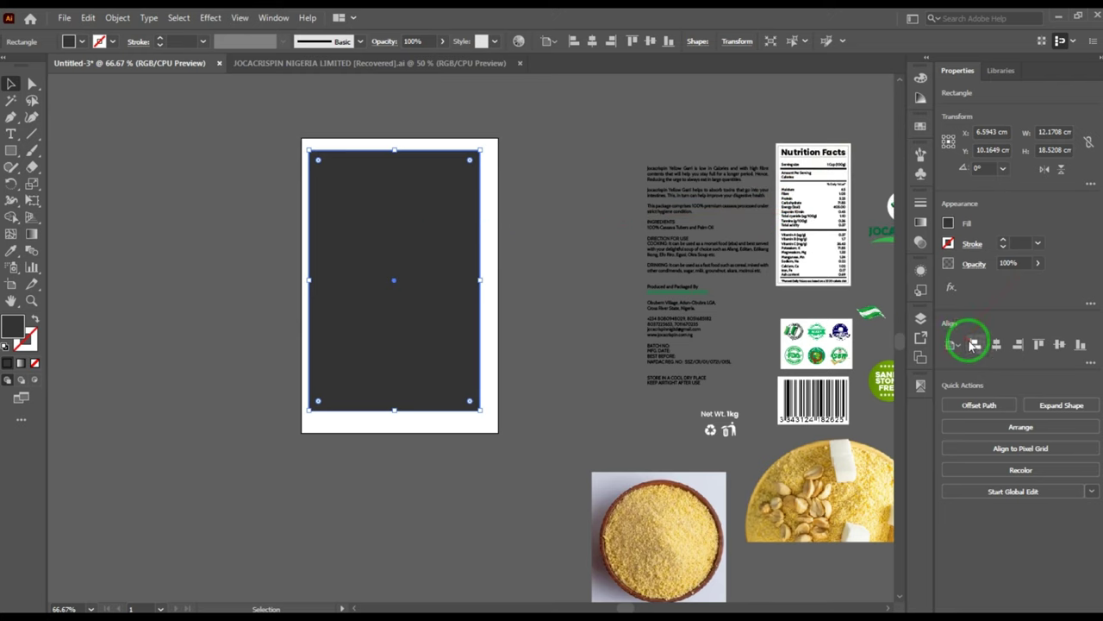
- Align the dark rectangle to the artboard's left and top edges and stretch it to cover the artboard, about 14 × 21 cm
click(974, 344)
click(1041, 345)
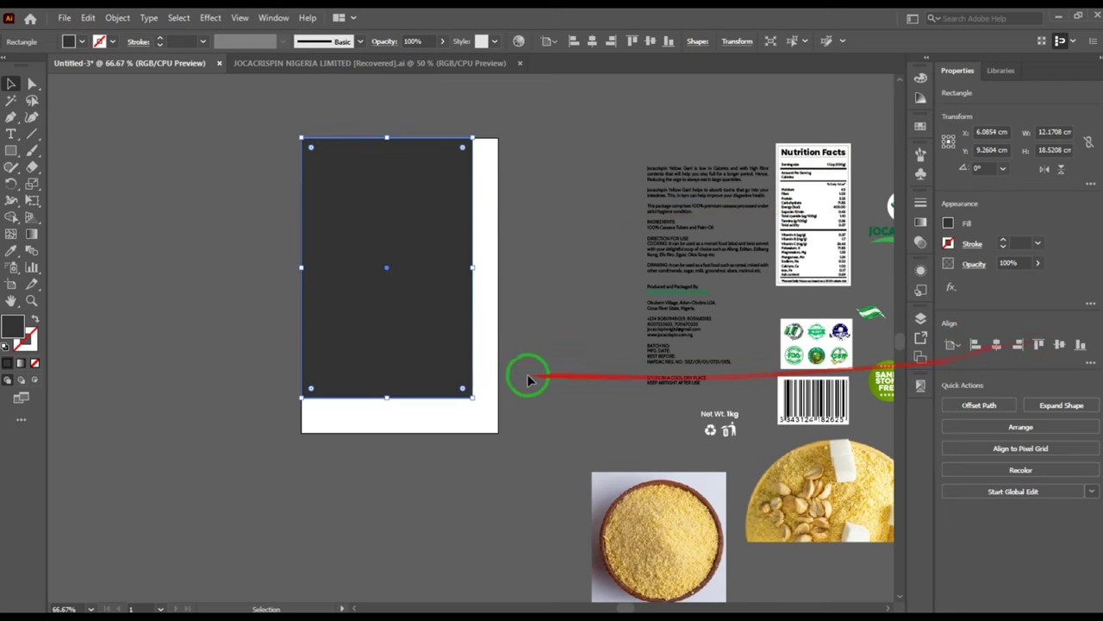
drag(472, 398, 496, 432)
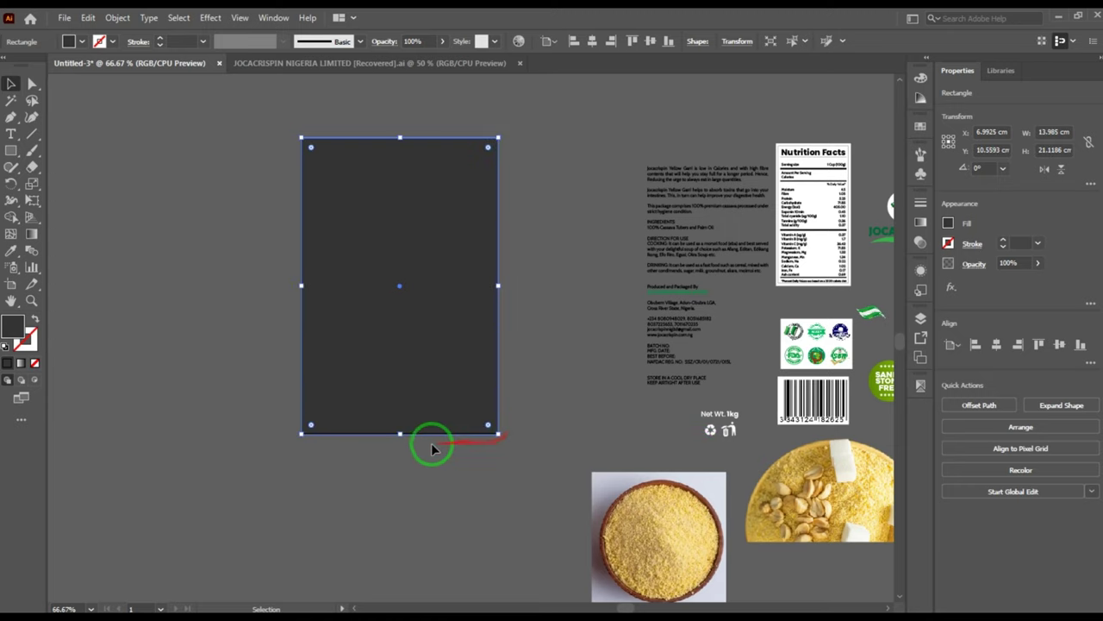
scroll(413, 440, up, 4)
drag(349, 399, 374, 394)
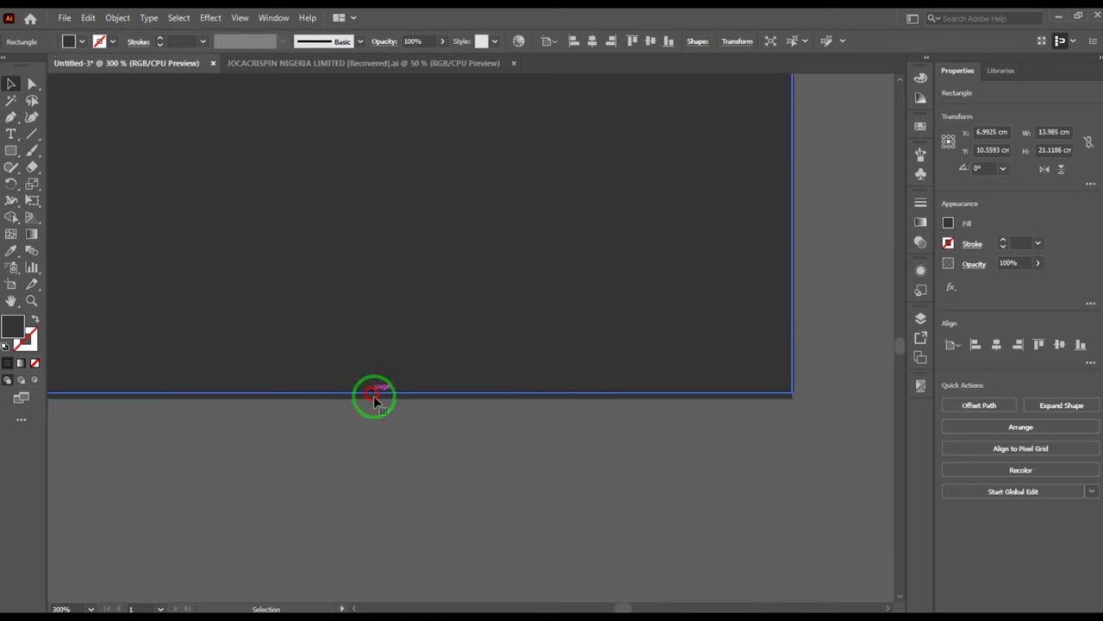
scroll(400, 409, down, 6)
click(423, 420)
- Move the JOCACRISPIN logo group onto the upper part of the dark rectangle and bring it to the front
scroll(399, 329, up, 2)
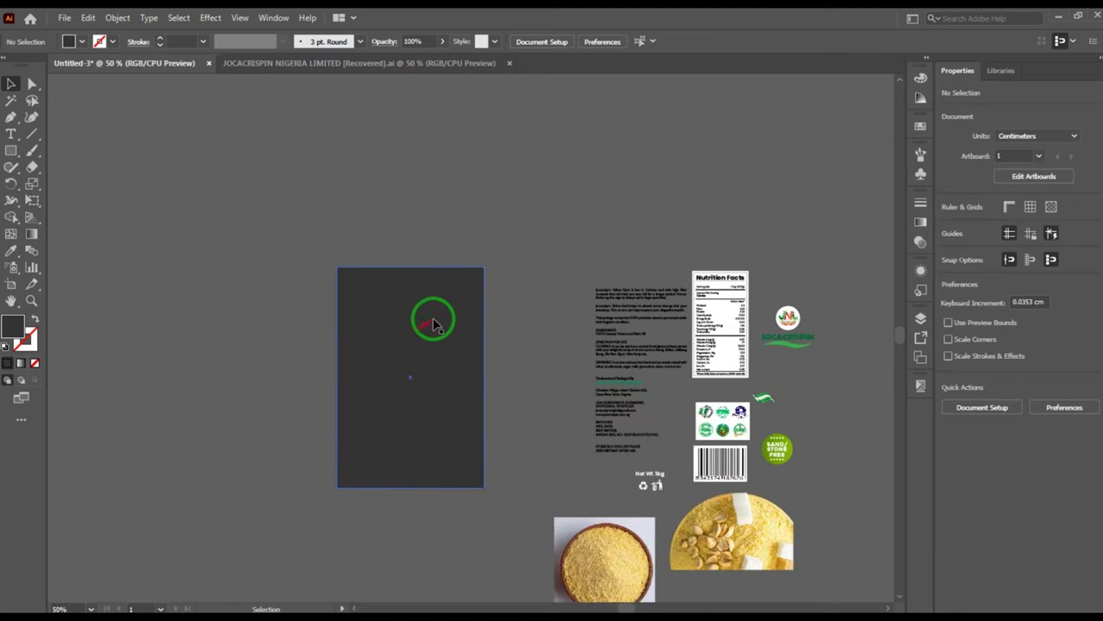
scroll(505, 324, down, 1)
scroll(556, 380, up, 1)
click(758, 320)
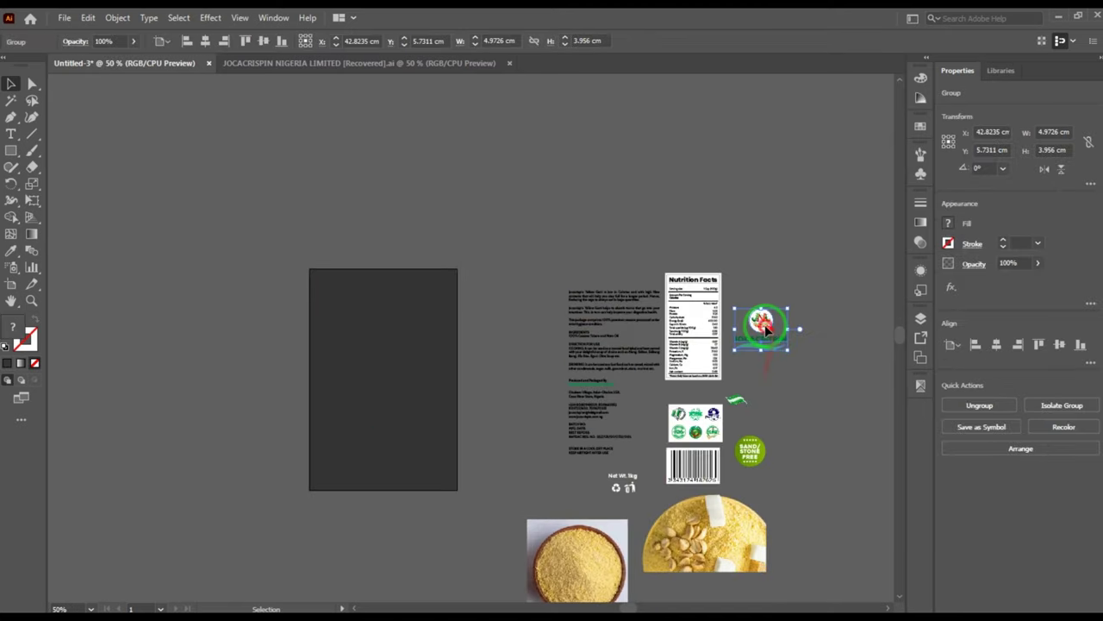
drag(759, 320, 381, 301)
scroll(382, 301, up, 3)
right_click(383, 285)
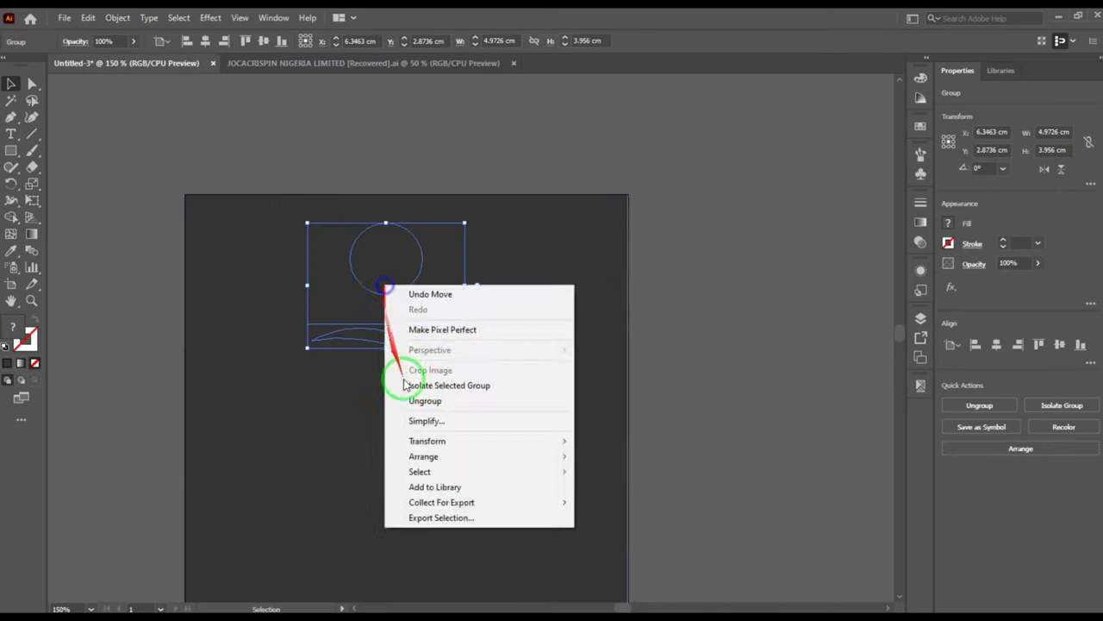
click(625, 456)
click(706, 397)
- Centre the logo group horizontally on the artboard
scroll(378, 288, up, 1)
click(394, 265)
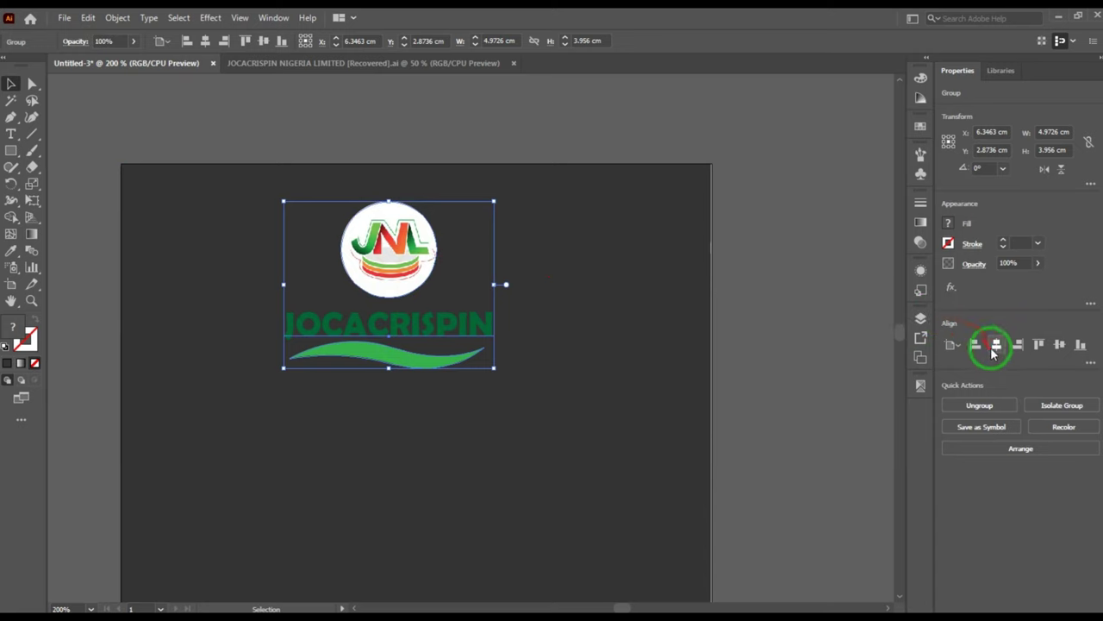
click(995, 346)
scroll(457, 259, down, 1)
click(814, 358)
- Recolour only the JOCACRISPIN lettering inside the logo group to white
click(32, 85)
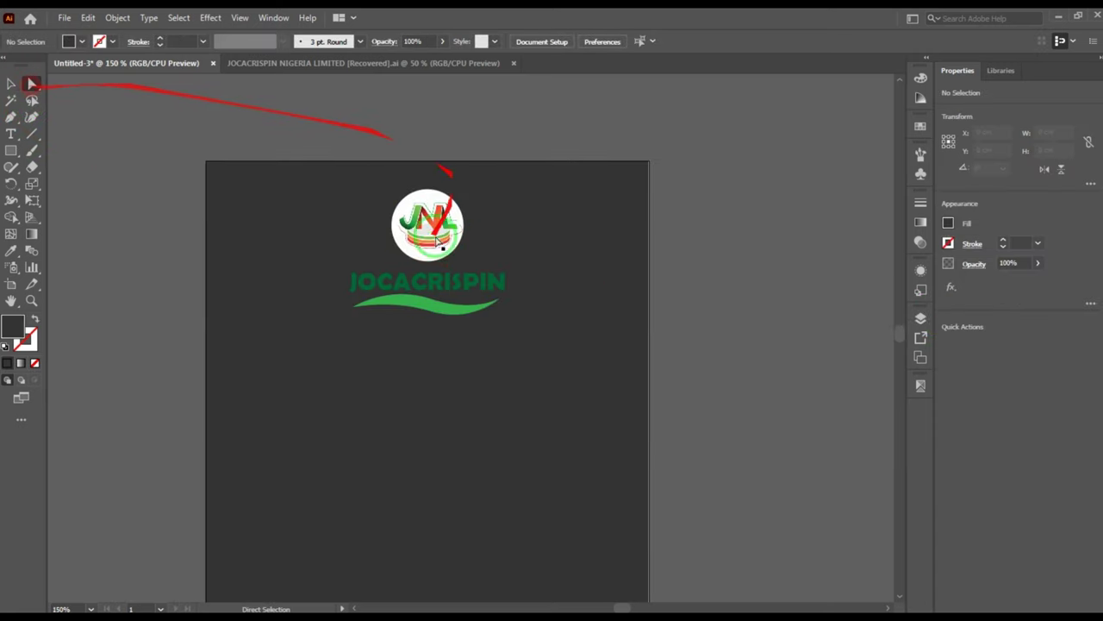
scroll(399, 283, up, 2)
click(507, 274)
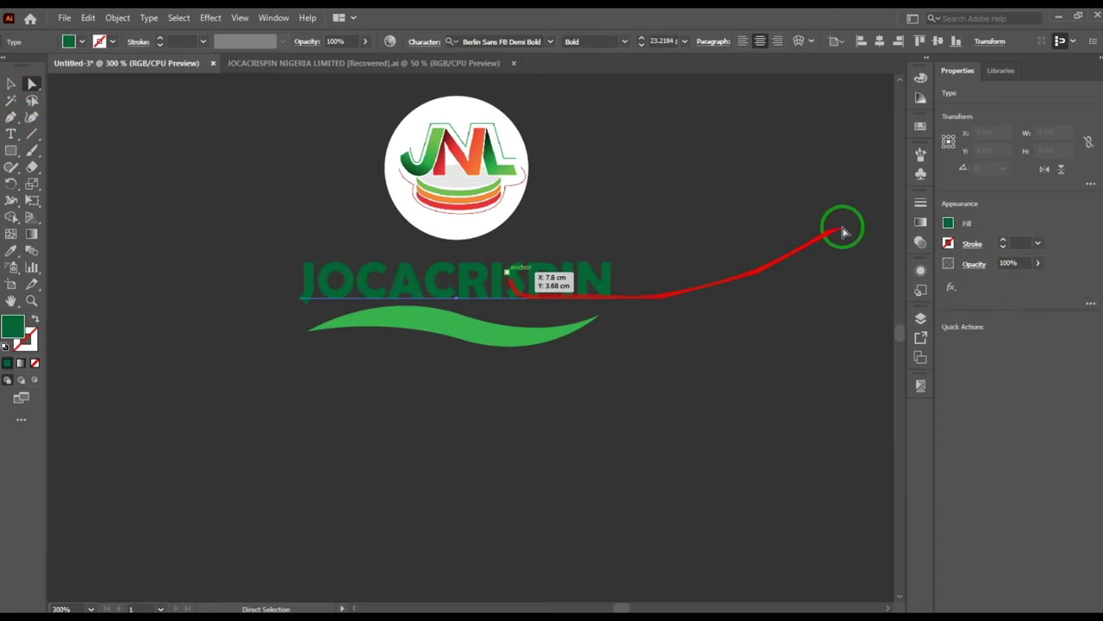
click(921, 127)
click(770, 164)
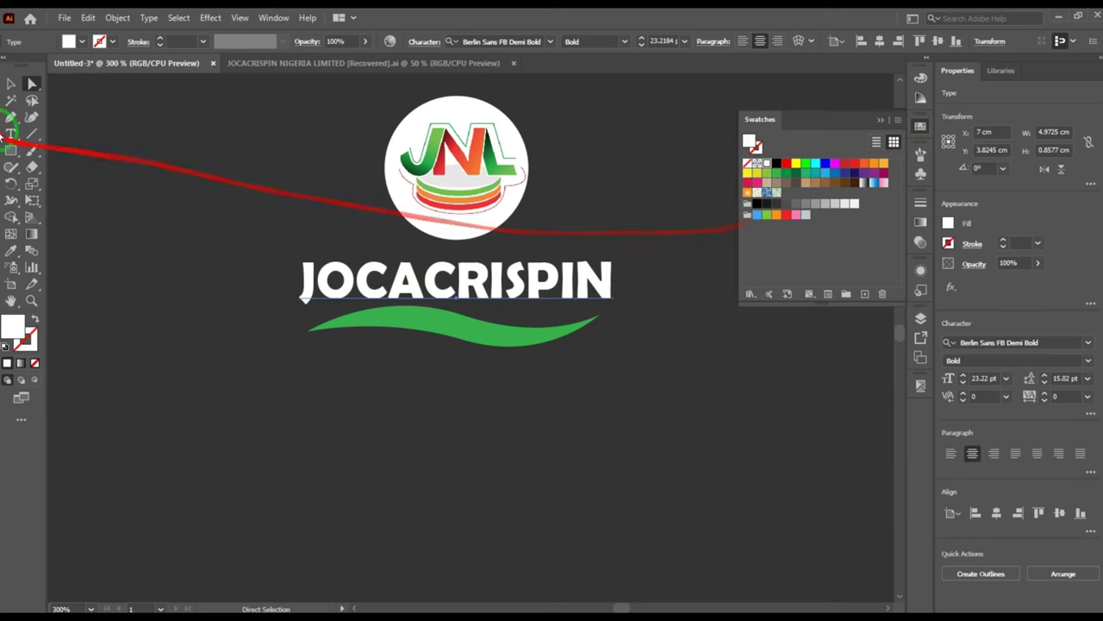
click(11, 84)
scroll(621, 246, down, 2)
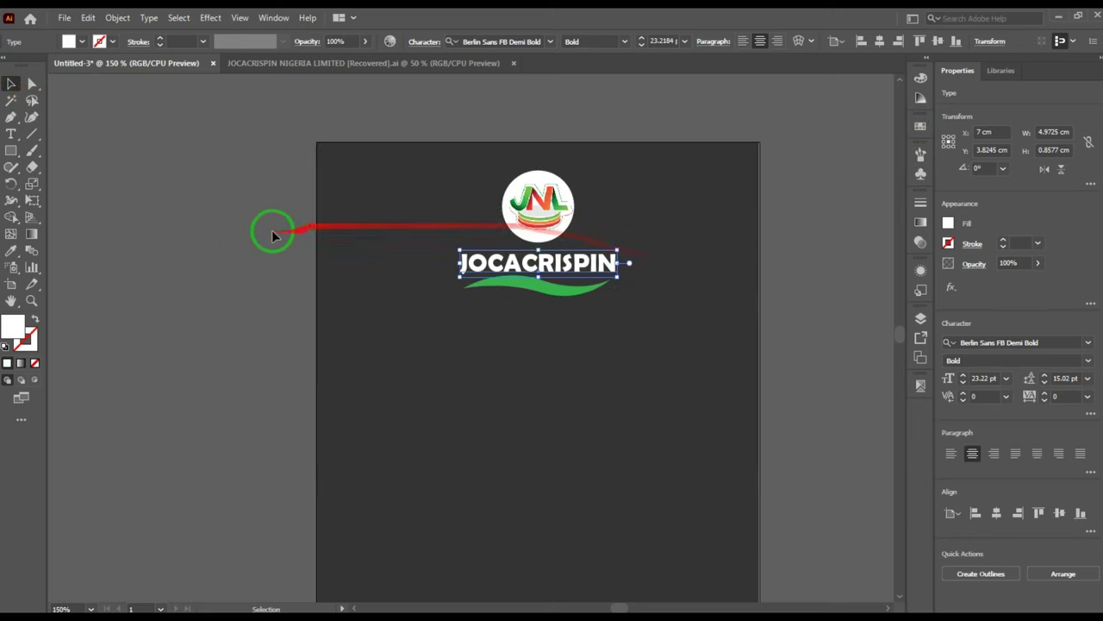
click(136, 252)
scroll(529, 234, down, 3)
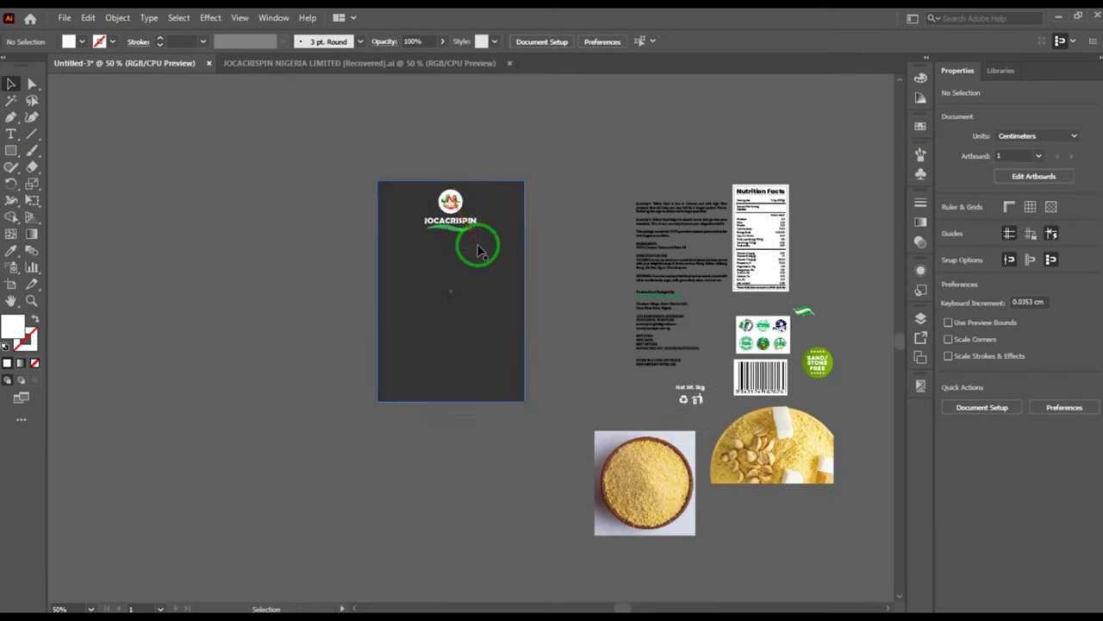
- Draw a white circle about 13.4 cm in diameter overlapping the artboard's lower right corner
click(808, 454)
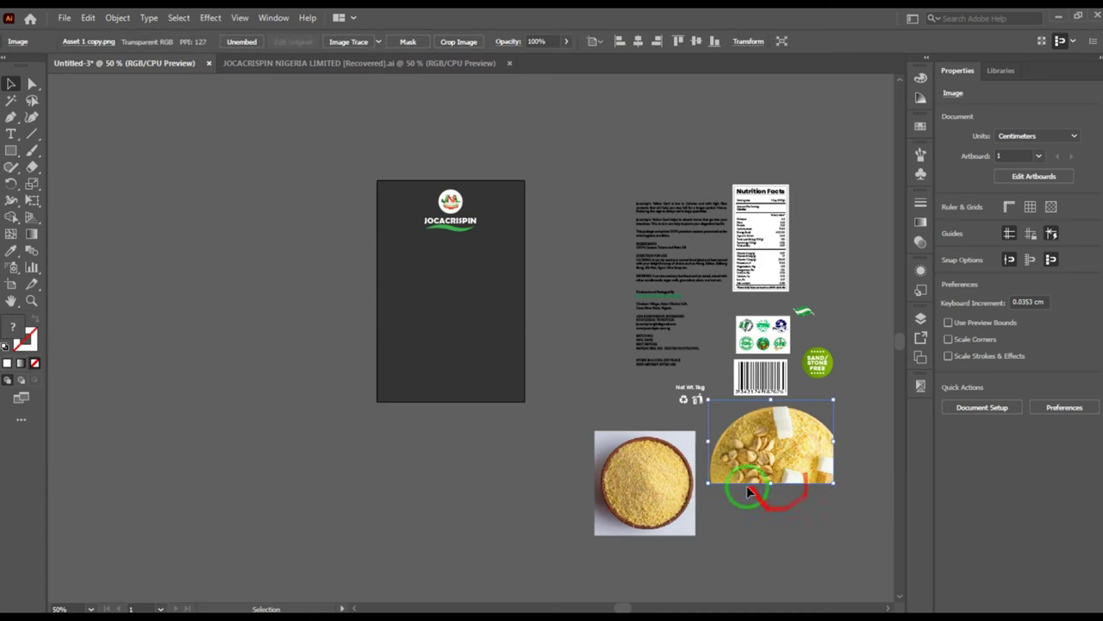
drag(13, 153, 79, 183)
scroll(555, 372, up, 1)
drag(399, 298, 589, 487)
click(11, 85)
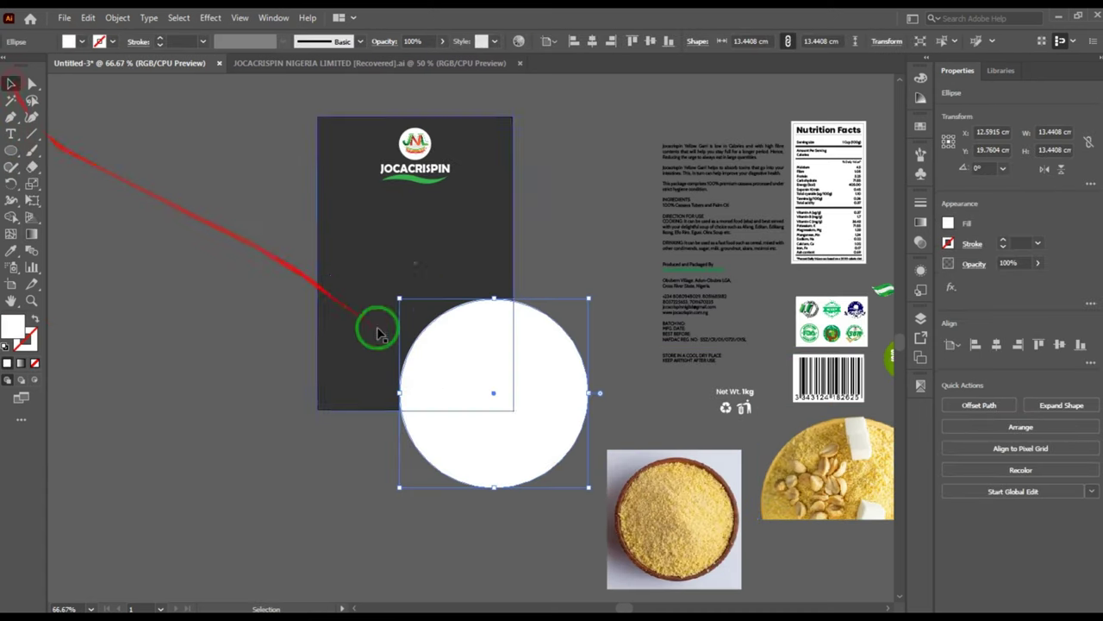
- Shift the white circle slightly up and left, to about X 10.9 cm, Y 19.4 cm
scroll(422, 368, up, 2)
drag(453, 374, 419, 376)
scroll(419, 317, down, 1)
drag(461, 341, 444, 324)
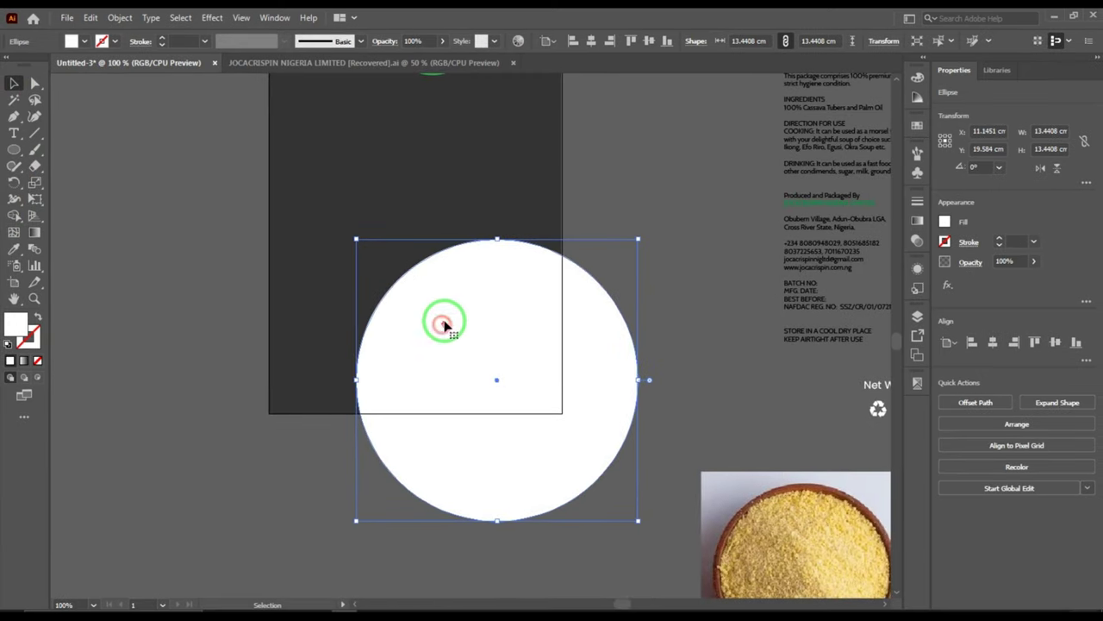
scroll(439, 352, down, 2)
scroll(459, 371, up, 1)
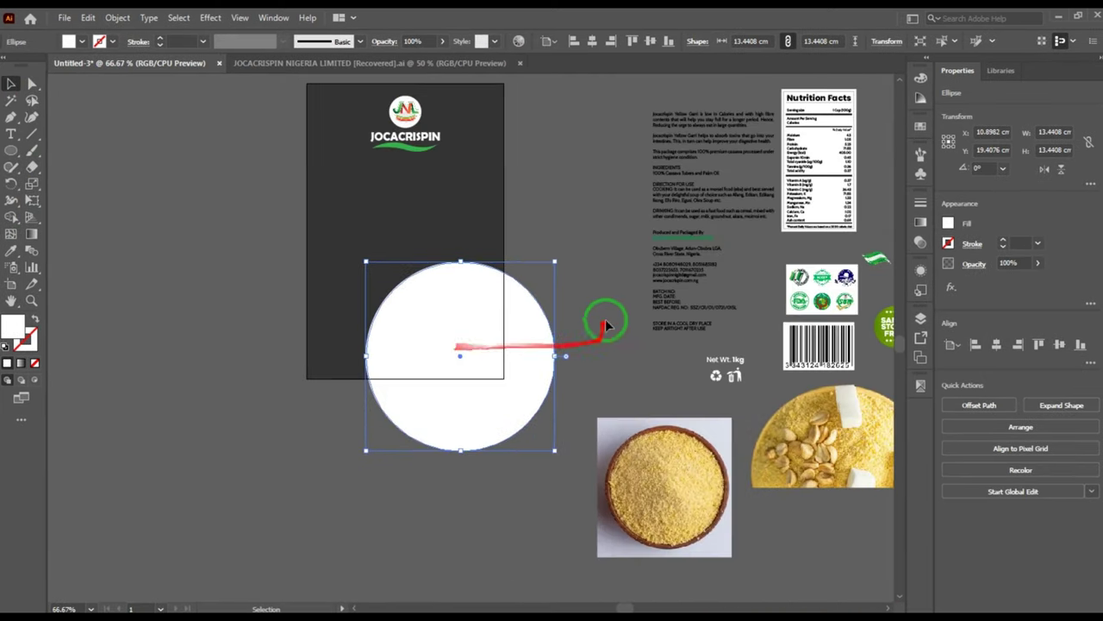
click(591, 224)
scroll(485, 299, up, 1)
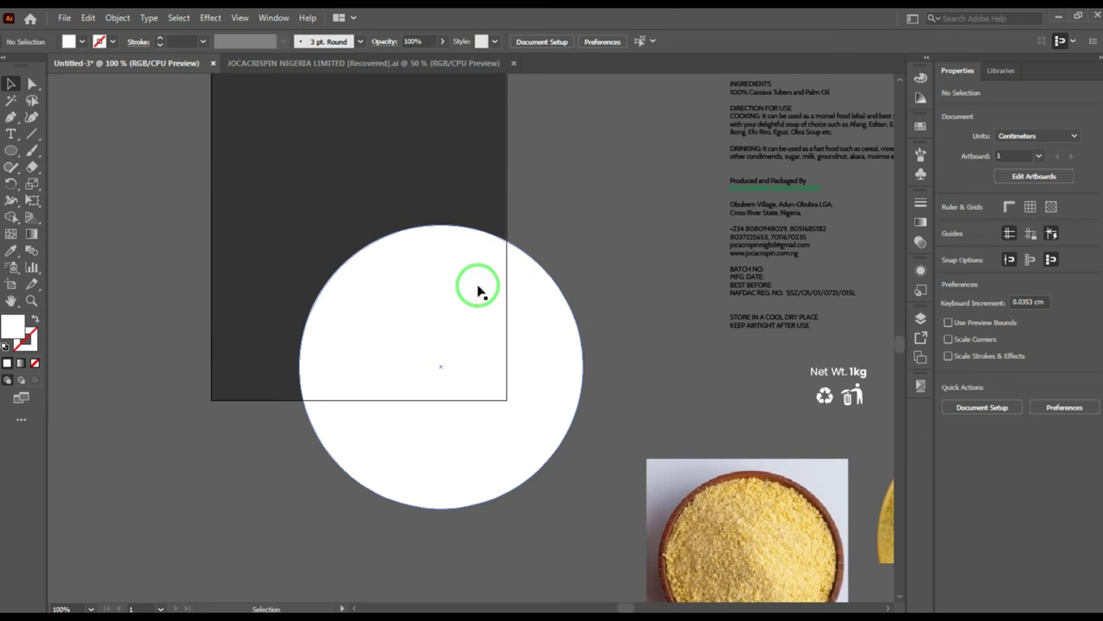
scroll(385, 353, down, 1)
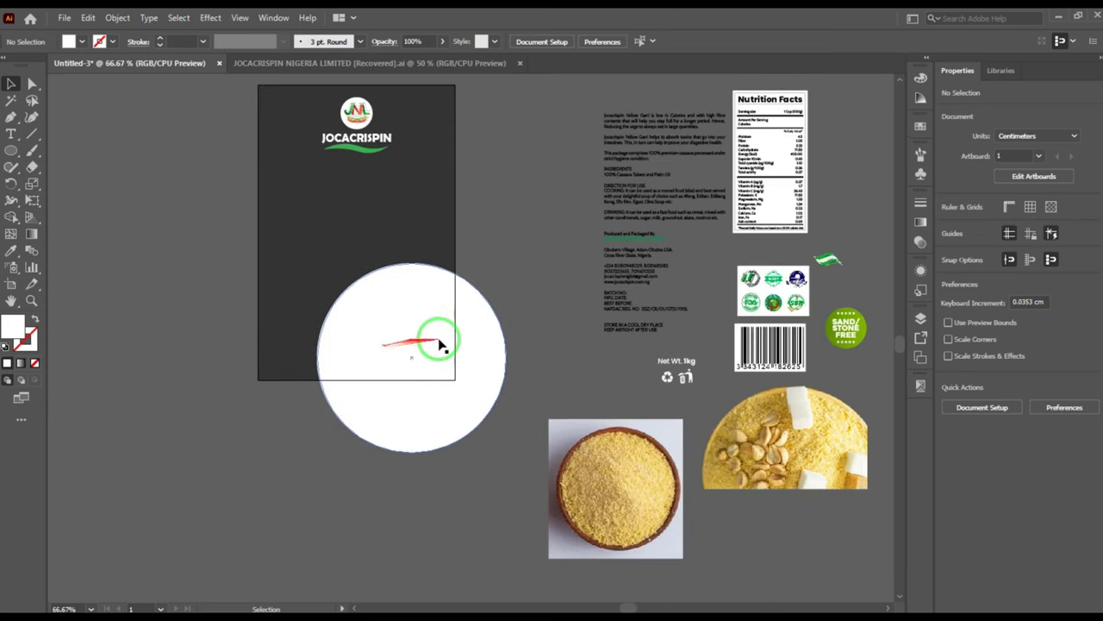
scroll(429, 307, up, 1)
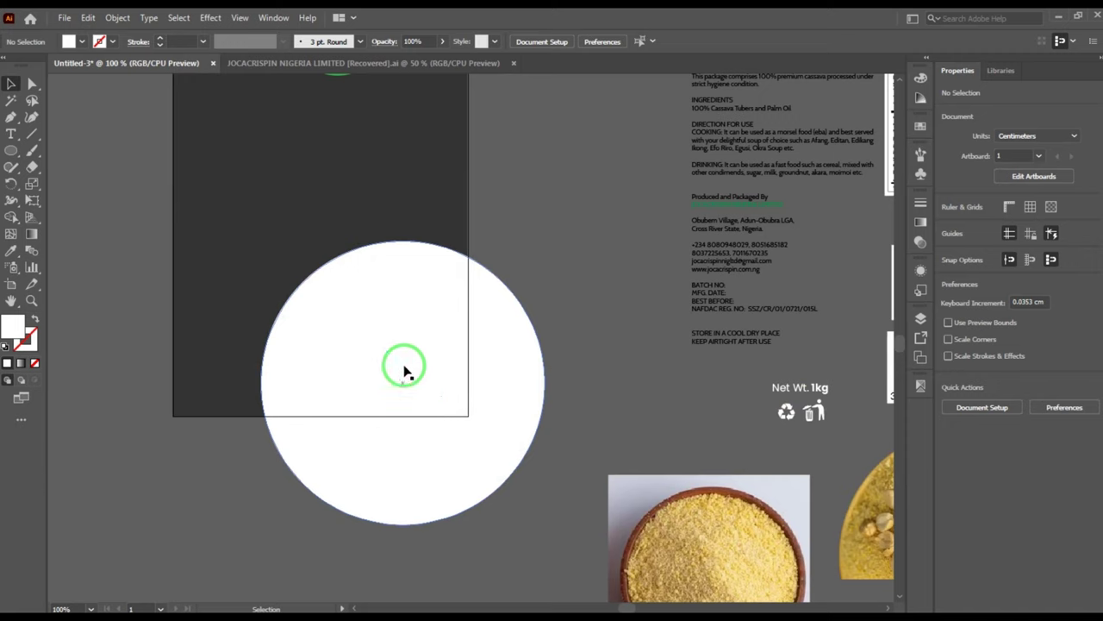
- Duplicate the white circle and offset the copy slightly up and to the right, at about X 11.7 cm, Y 18.4 cm
click(334, 330)
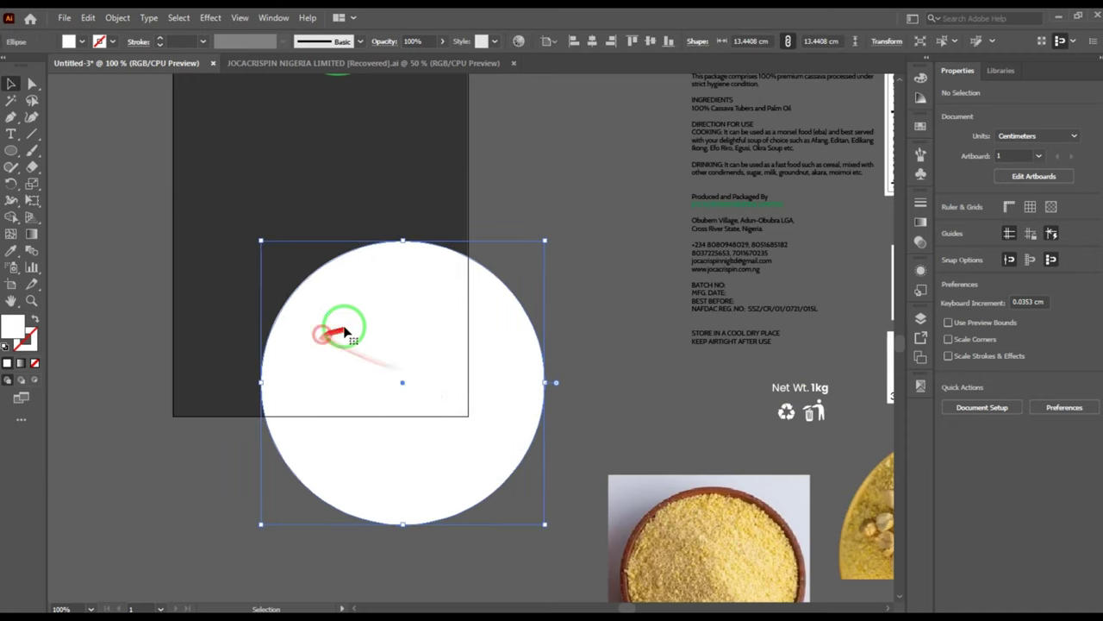
drag(362, 331, 380, 308)
click(284, 462)
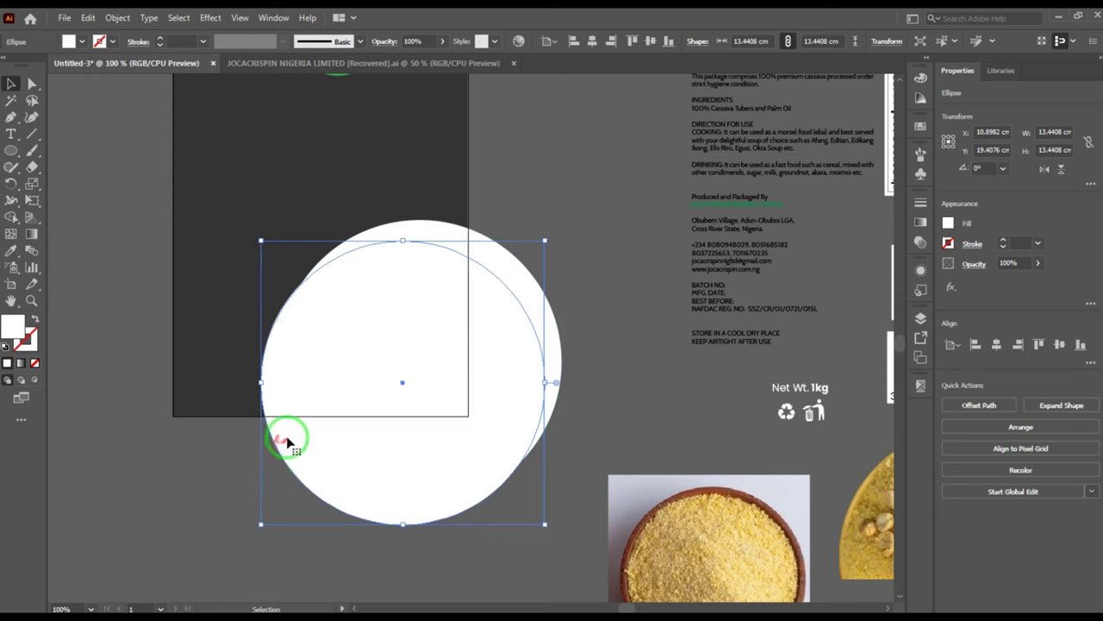
drag(286, 441, 446, 232)
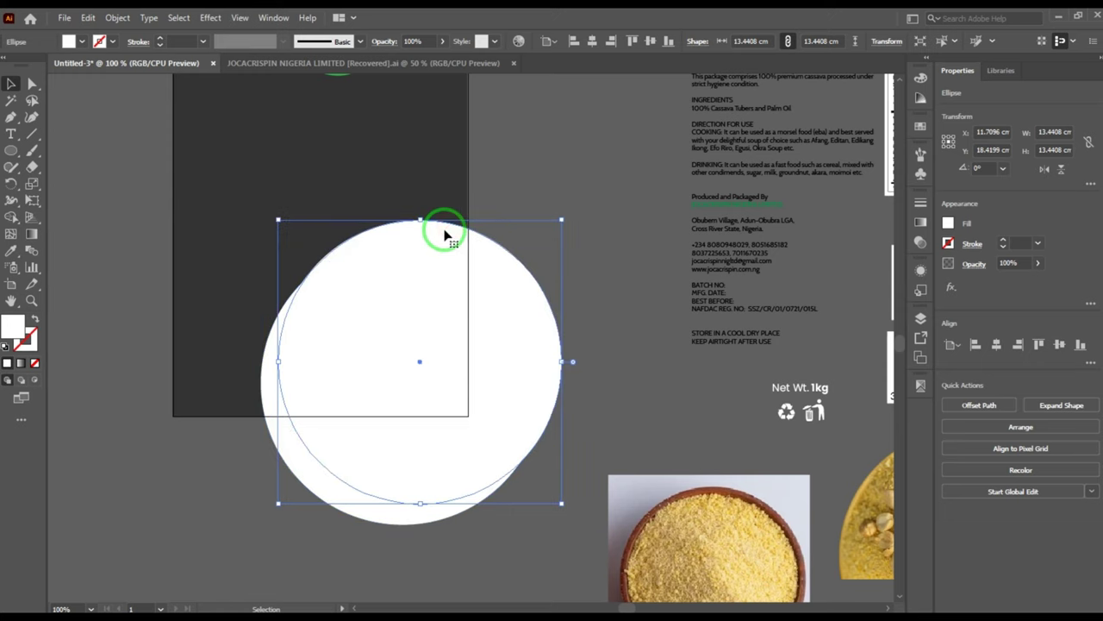
- Recolour the offset circle copy grey to distinguish it from the original white circle
key(i)
click(572, 168)
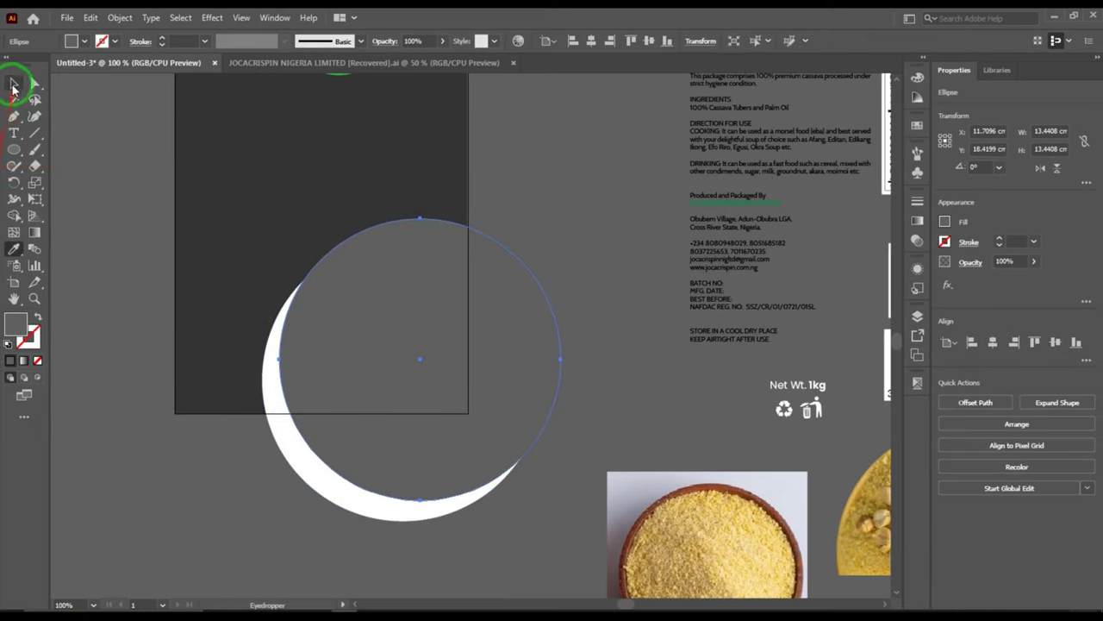
click(13, 87)
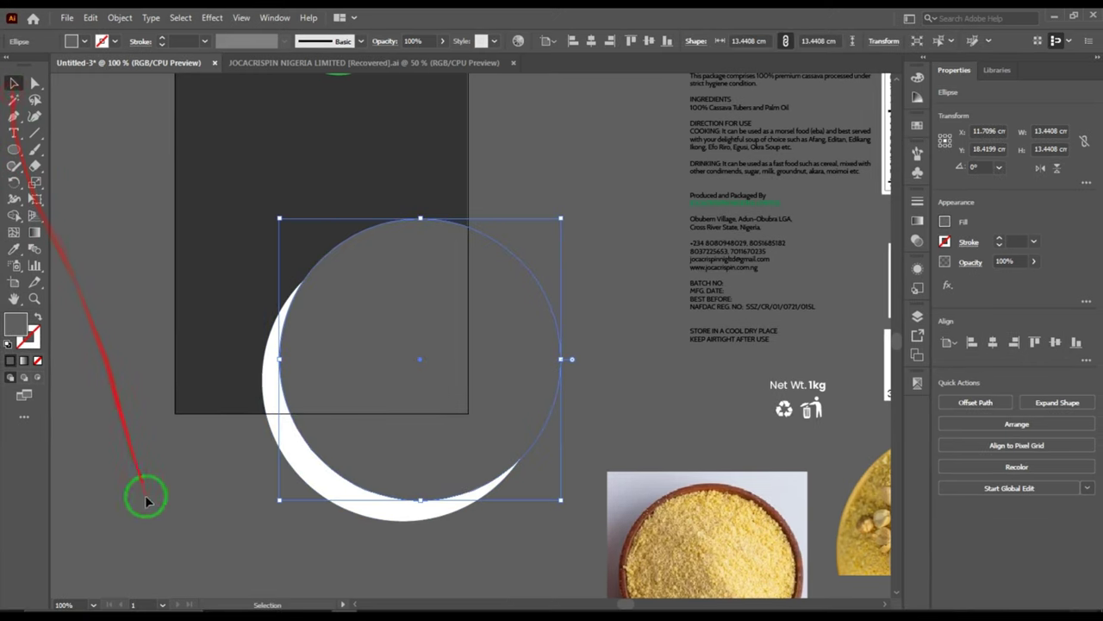
click(173, 550)
- Bring the original white circle in front of the grey copy
click(416, 315)
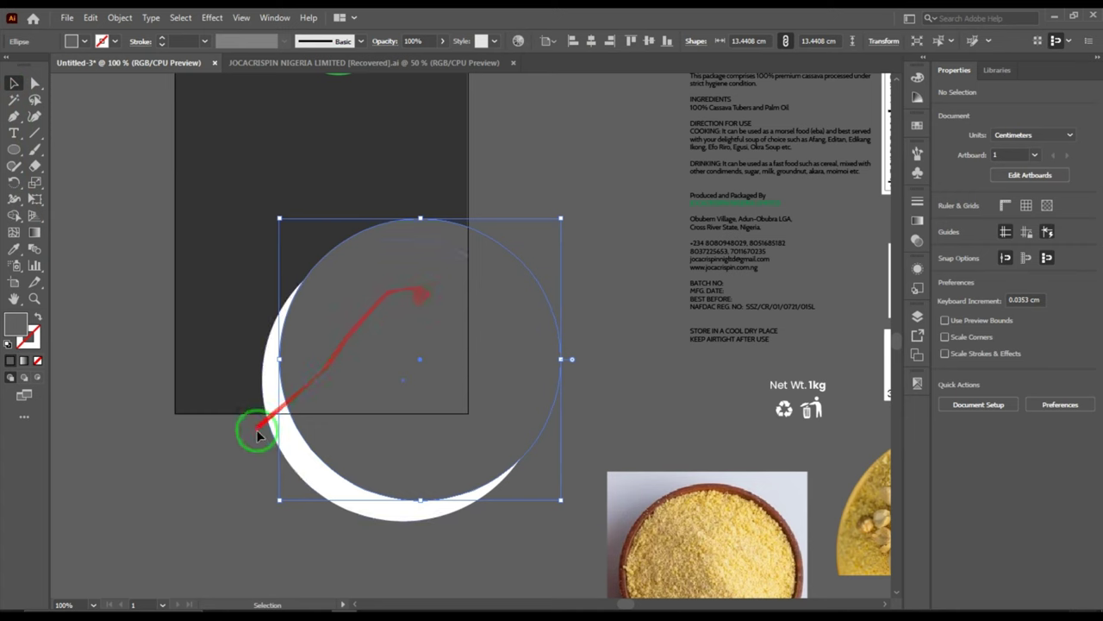
right_click(276, 405)
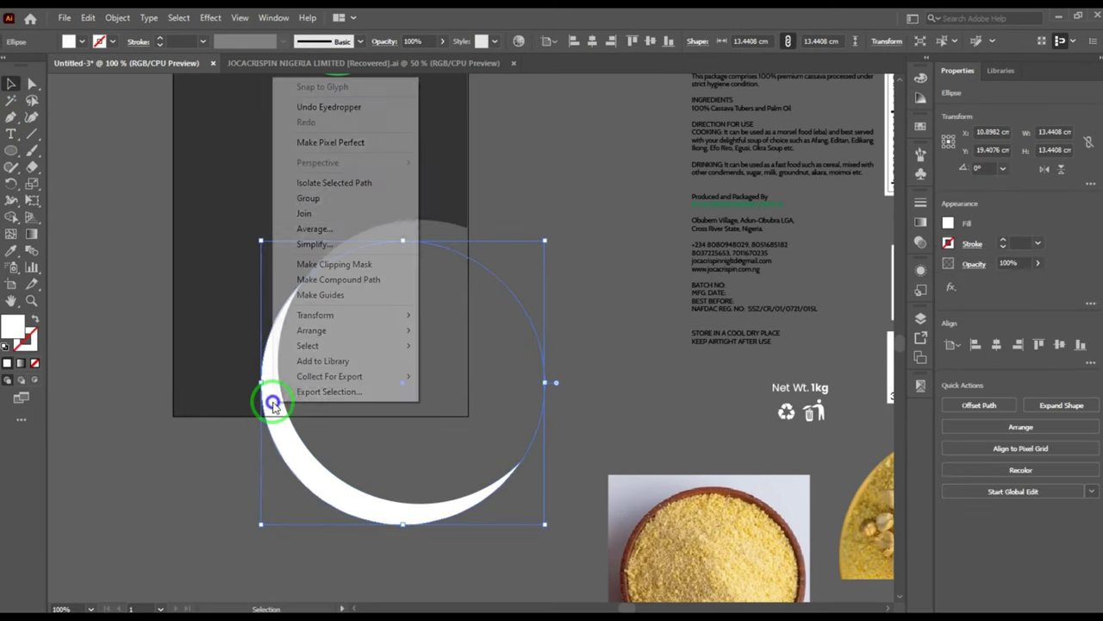
click(312, 330)
click(457, 330)
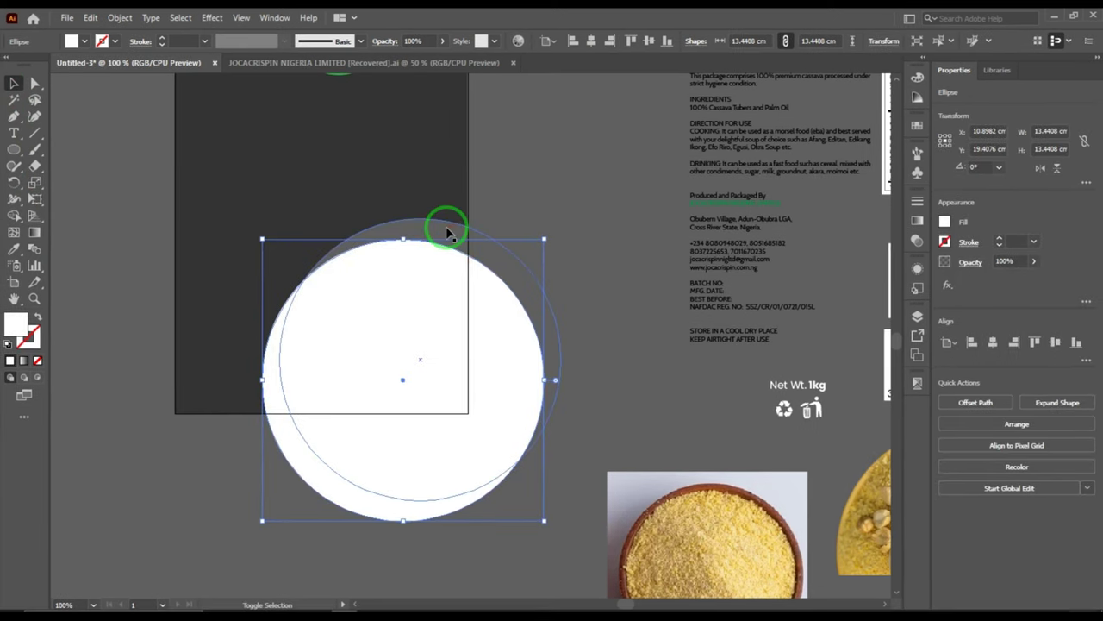
- Trim the two overlapping circles with the Pathfinder and ungroup the resulting pieces
shift+click(448, 230)
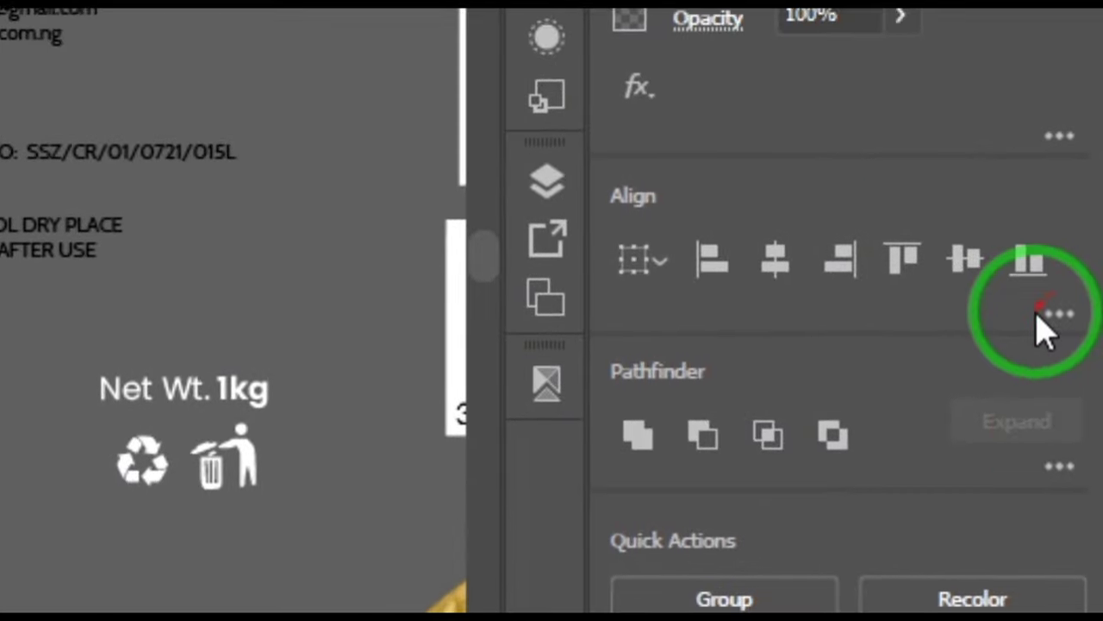
click(1059, 466)
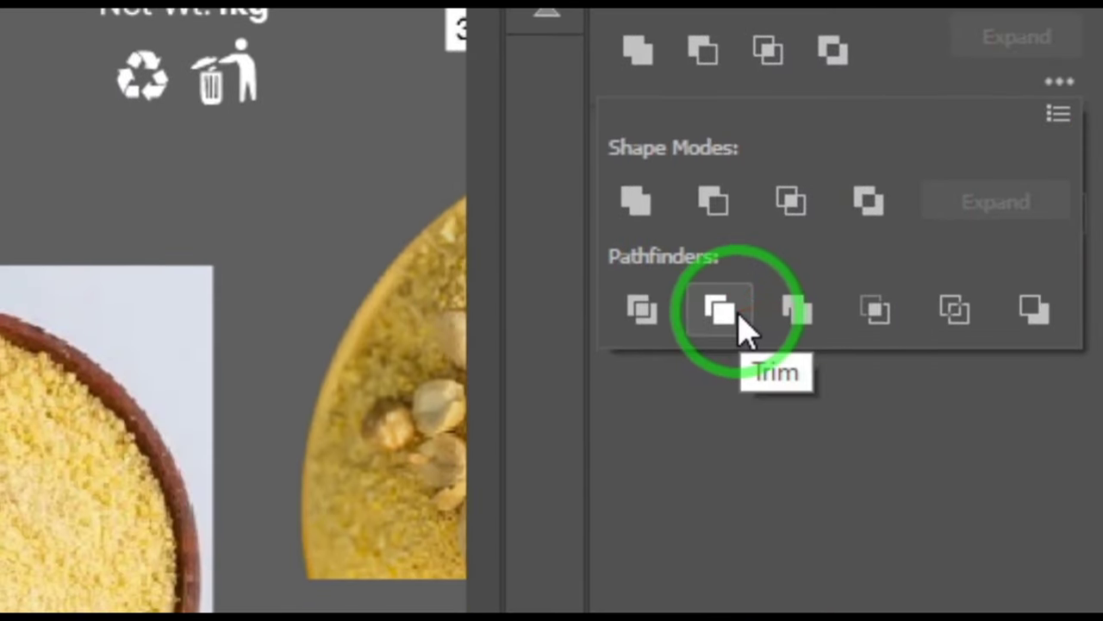
click(740, 327)
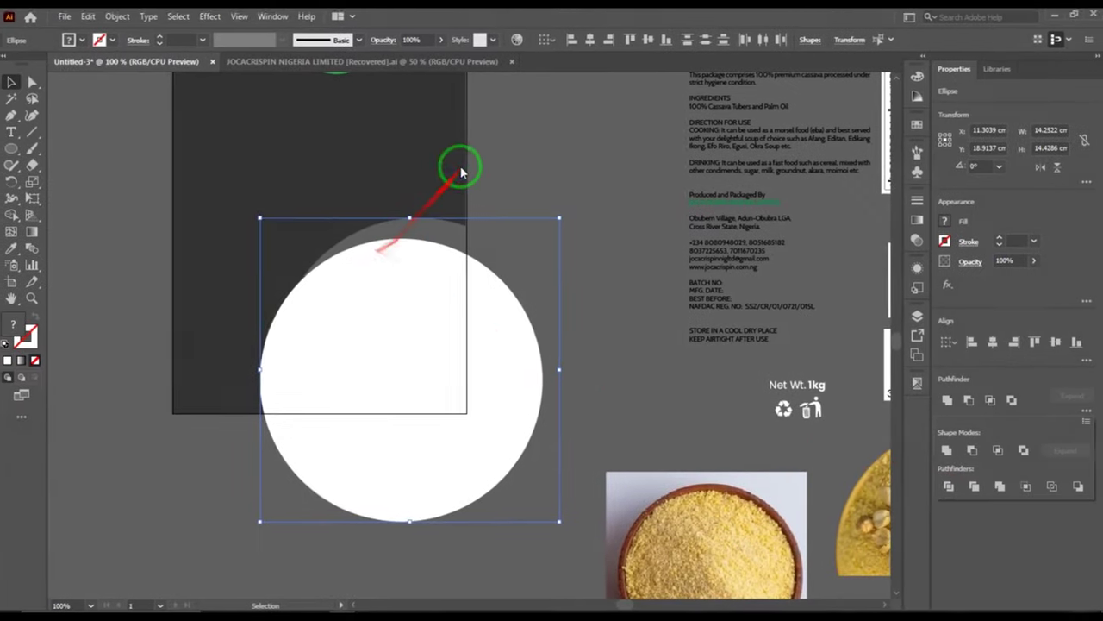
right_click(430, 249)
click(488, 362)
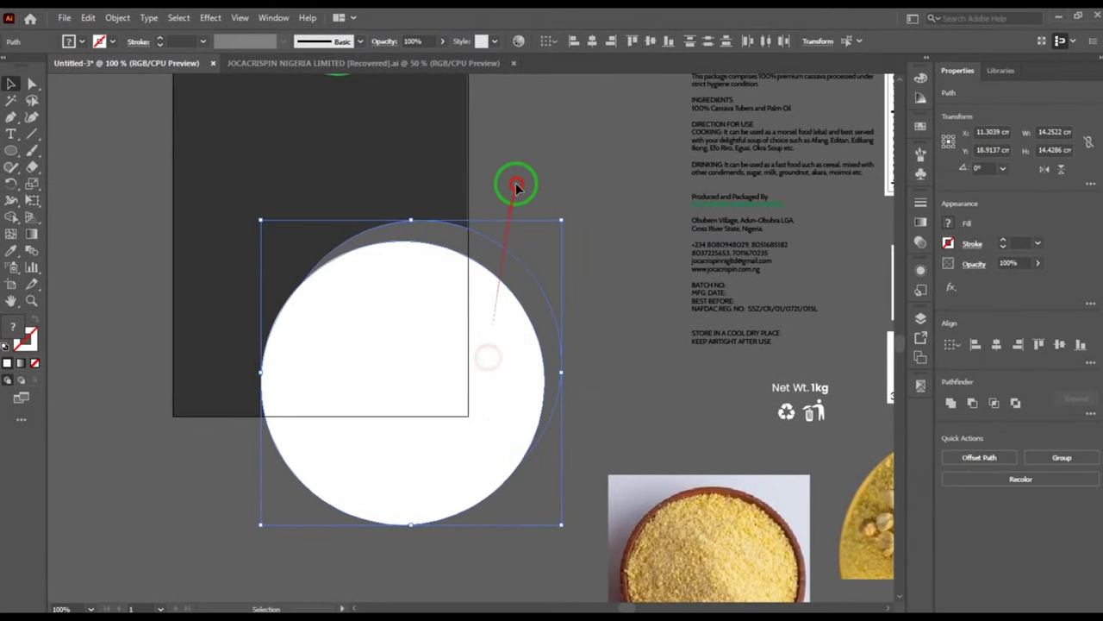
- Move the grey crescent slightly upward to leave a thin gap above the white circle
click(517, 187)
click(423, 240)
click(343, 336)
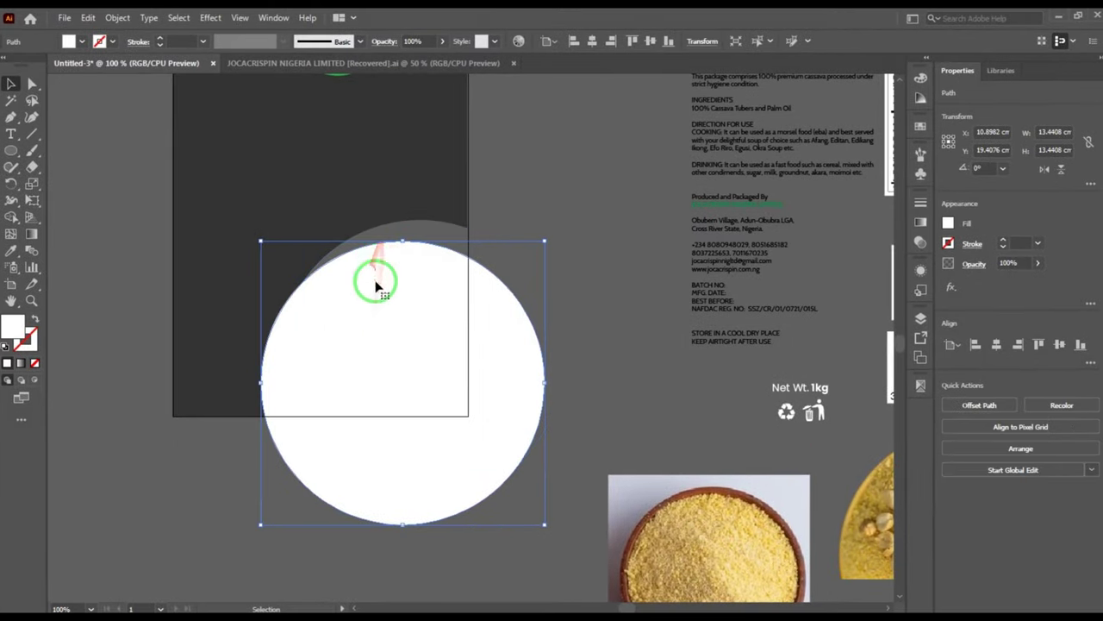
scroll(379, 266, up, 1)
click(388, 214)
scroll(406, 222, up, 1)
drag(414, 217, 412, 204)
- Recolour the crescent white by sampling the colour of the large circle
key(i)
click(388, 320)
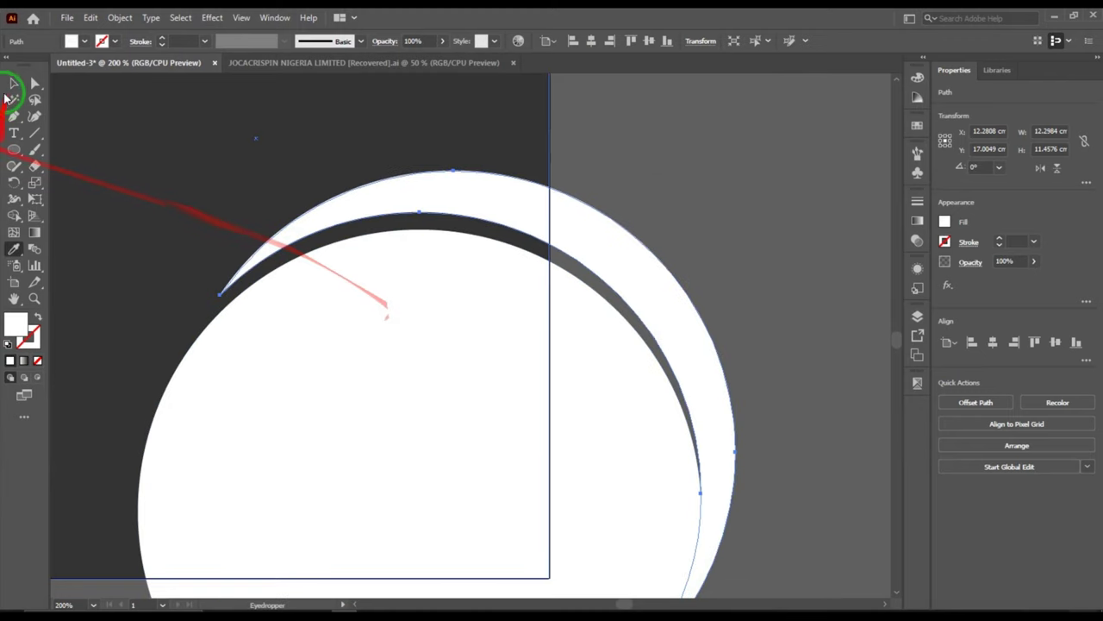
click(13, 84)
scroll(380, 227, down, 3)
click(543, 207)
scroll(507, 276, down, 2)
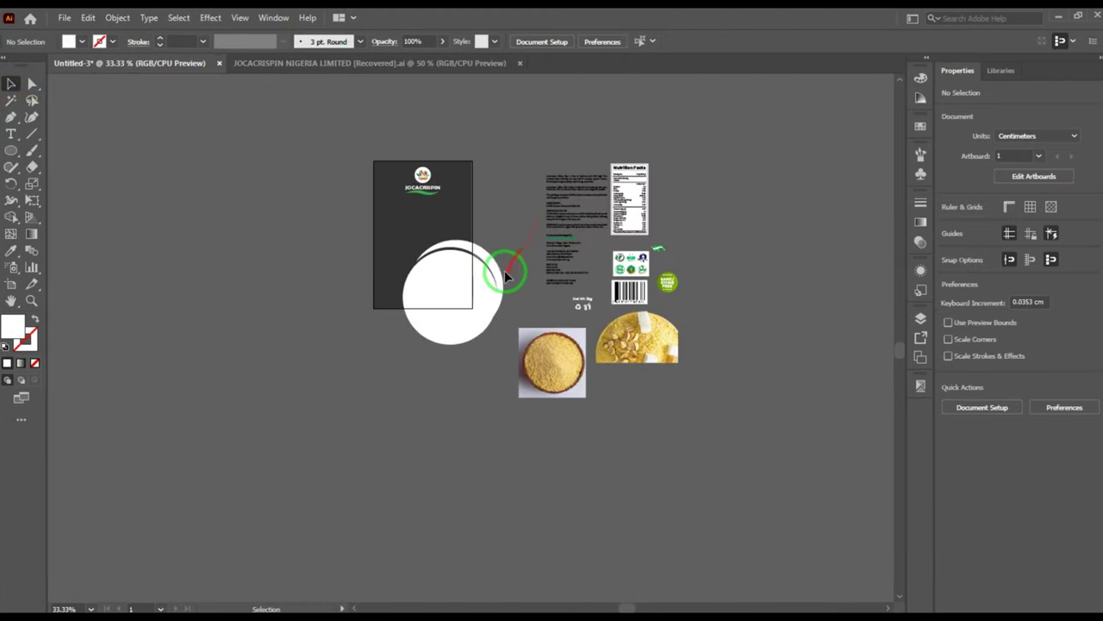
scroll(464, 253, up, 5)
click(475, 227)
scroll(475, 227, down, 2)
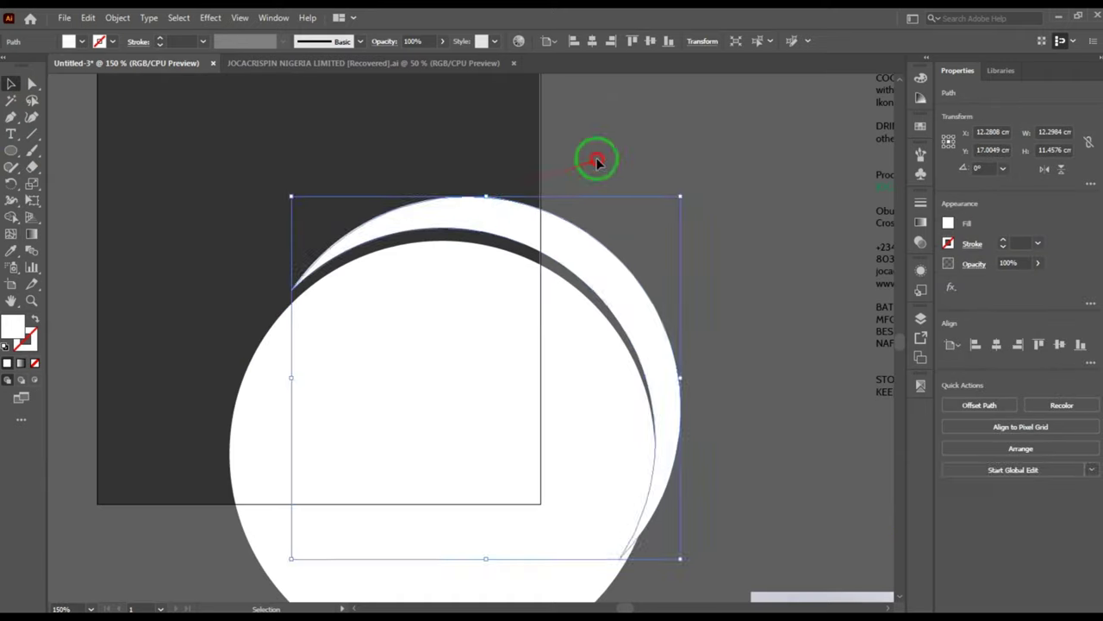
click(595, 163)
scroll(421, 274, down, 1)
scroll(422, 275, down, 1)
- Move the garri image with groundnuts and sugar cubes onto the large white circle
click(677, 390)
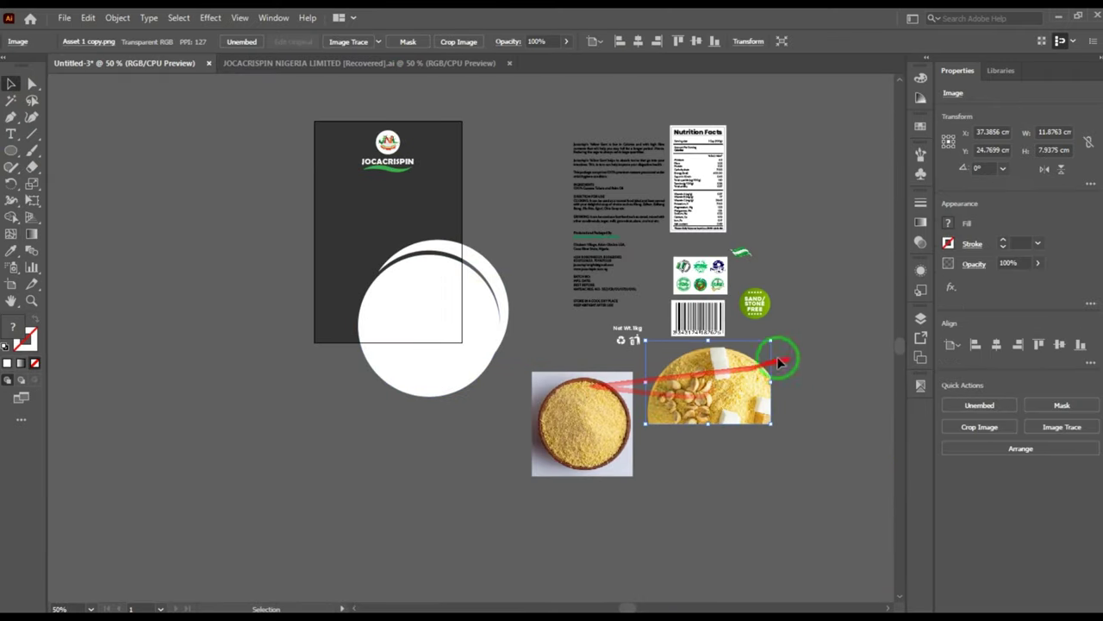
scroll(705, 414, up, 1)
drag(703, 414, 296, 352)
drag(295, 352, 327, 333)
- Draw a circle about 9.5 cm in diameter over the garri image and fill it with grey
click(11, 150)
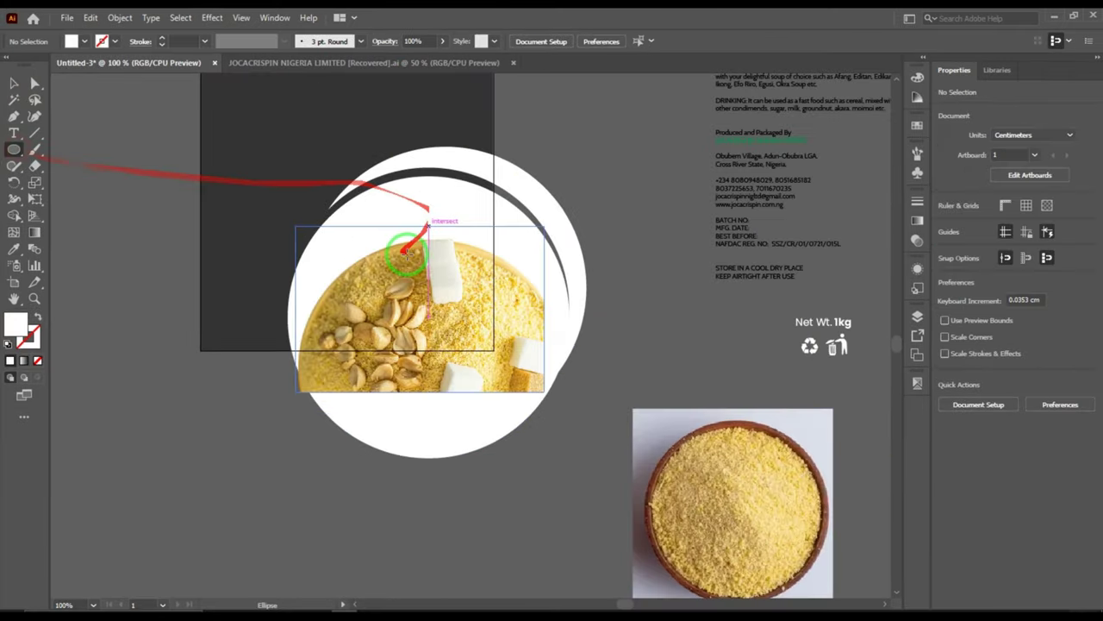
scroll(394, 247, up, 1)
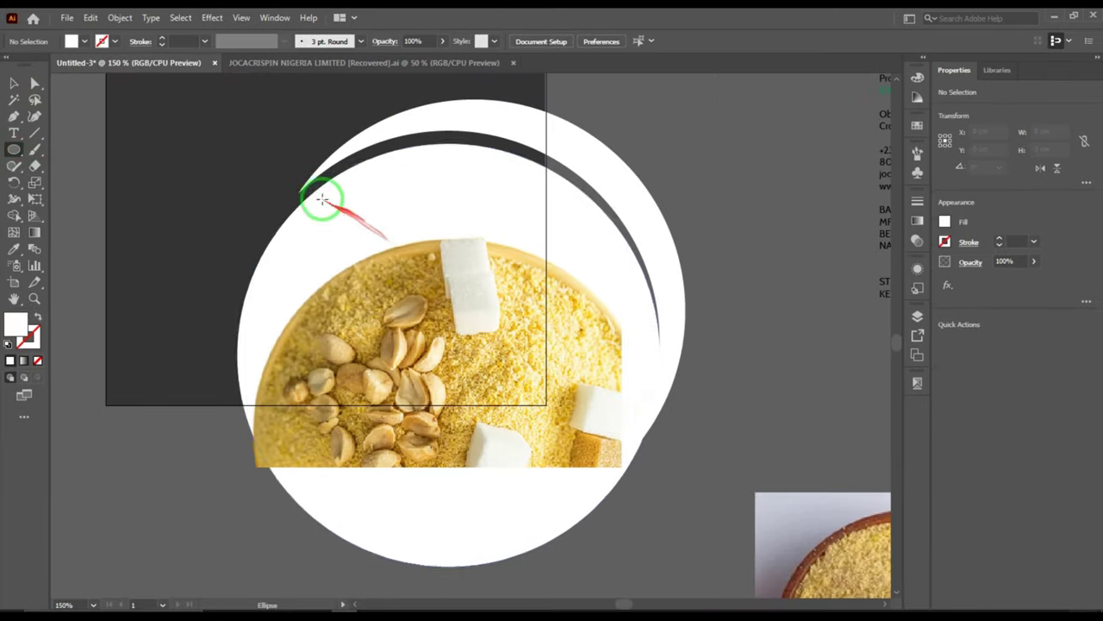
mouse_move(299, 211)
mouse_down()
mouse_move(583, 438)
mouse_move(596, 460)
mouse_up()
click(11, 84)
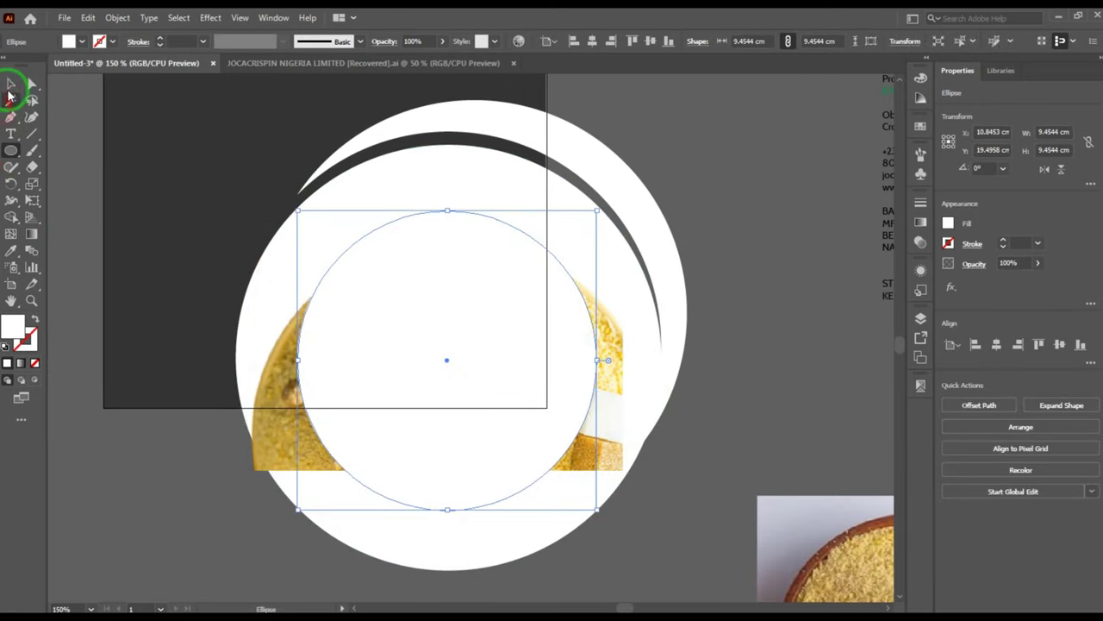
scroll(138, 242, down, 1)
key(i)
click(558, 199)
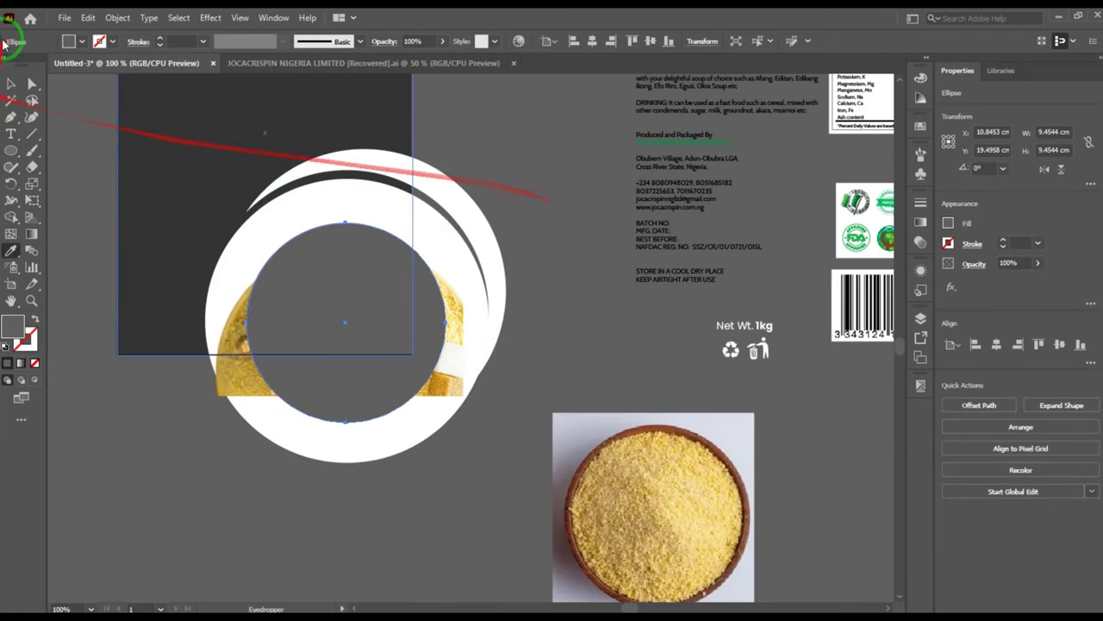
click(10, 83)
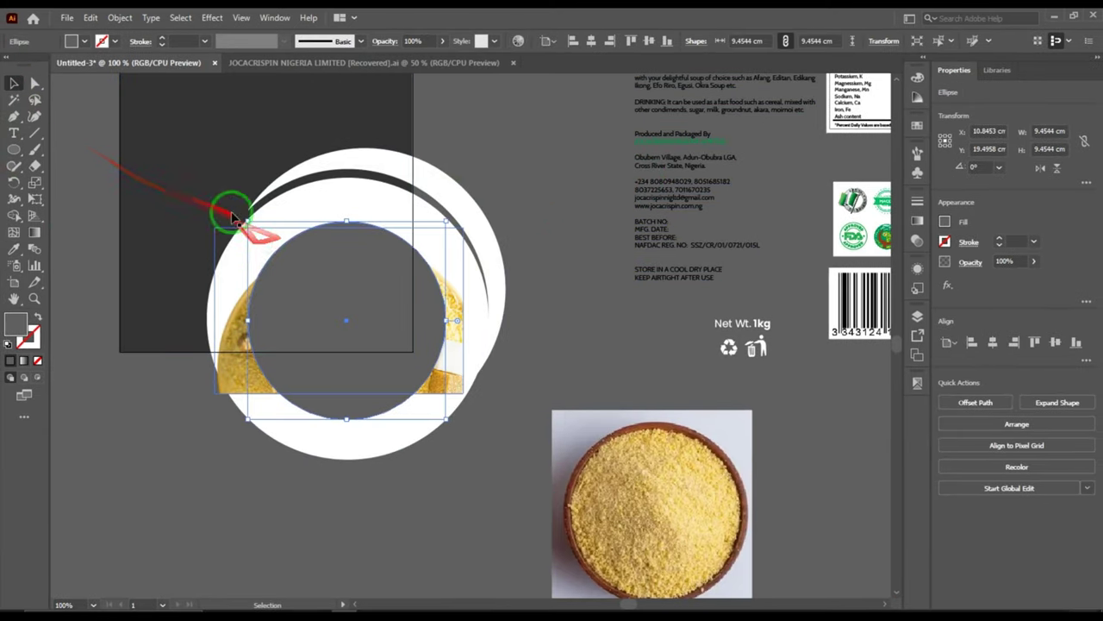
- Centre the grey circle horizontally and vertically on the large white circle
scroll(287, 253, up, 1)
shift+click(382, 168)
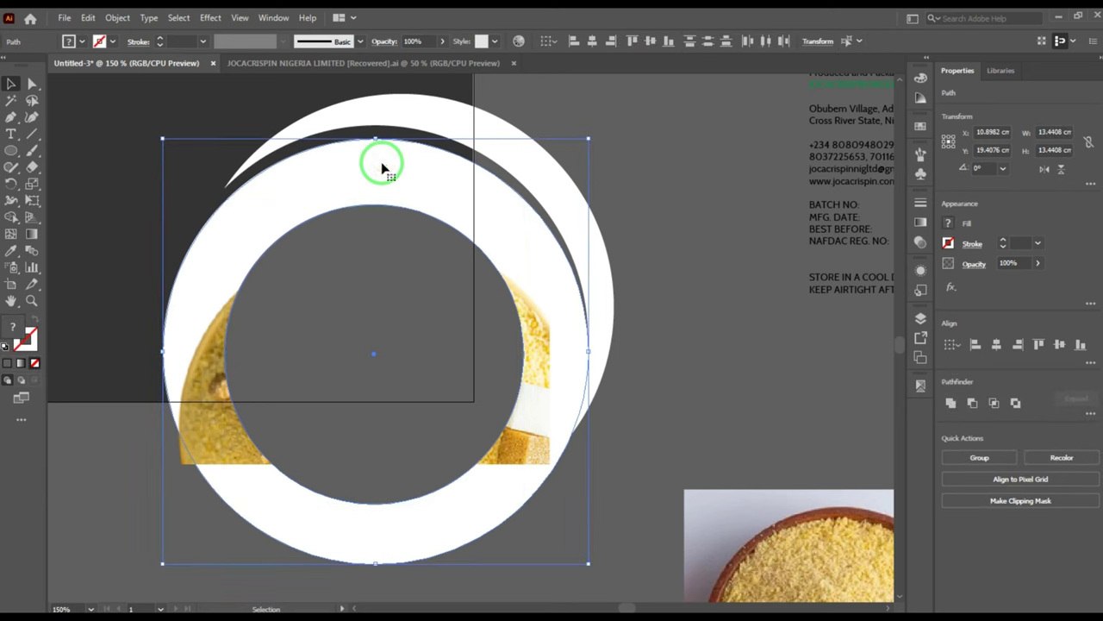
click(997, 344)
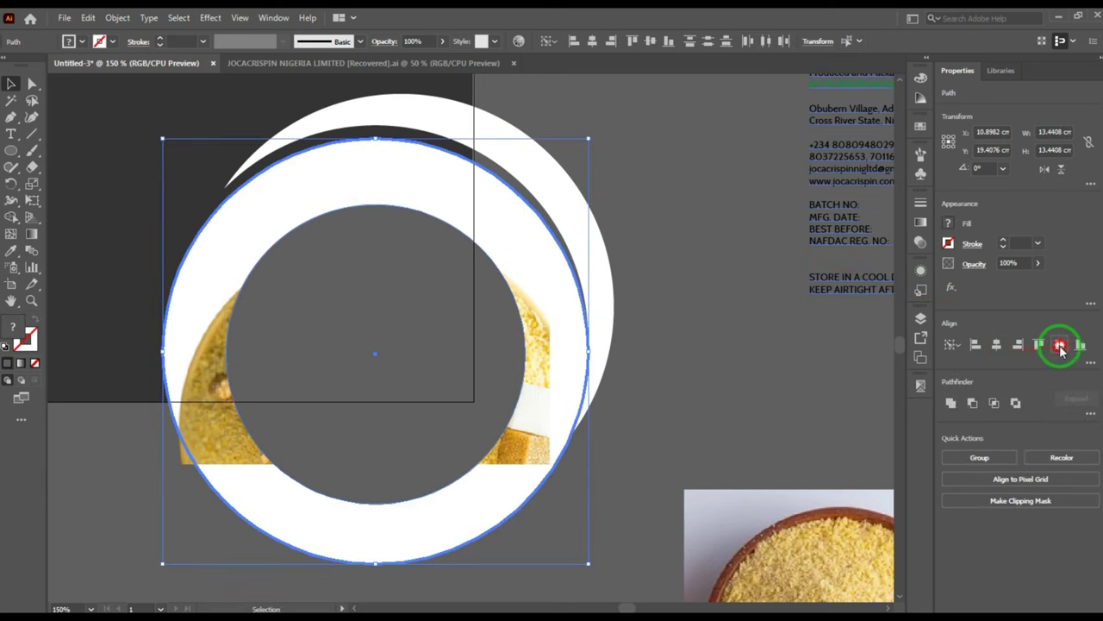
click(1059, 344)
click(664, 347)
- Enlarge the grey circle proportionally from its centre to about 12 cm in diameter
click(397, 299)
drag(524, 200, 574, 163)
click(724, 387)
- Move the garri image up and left to about X 9.55 cm, Y 16.13 cm, and clip it to the grey circle
click(197, 453)
shift+click(303, 278)
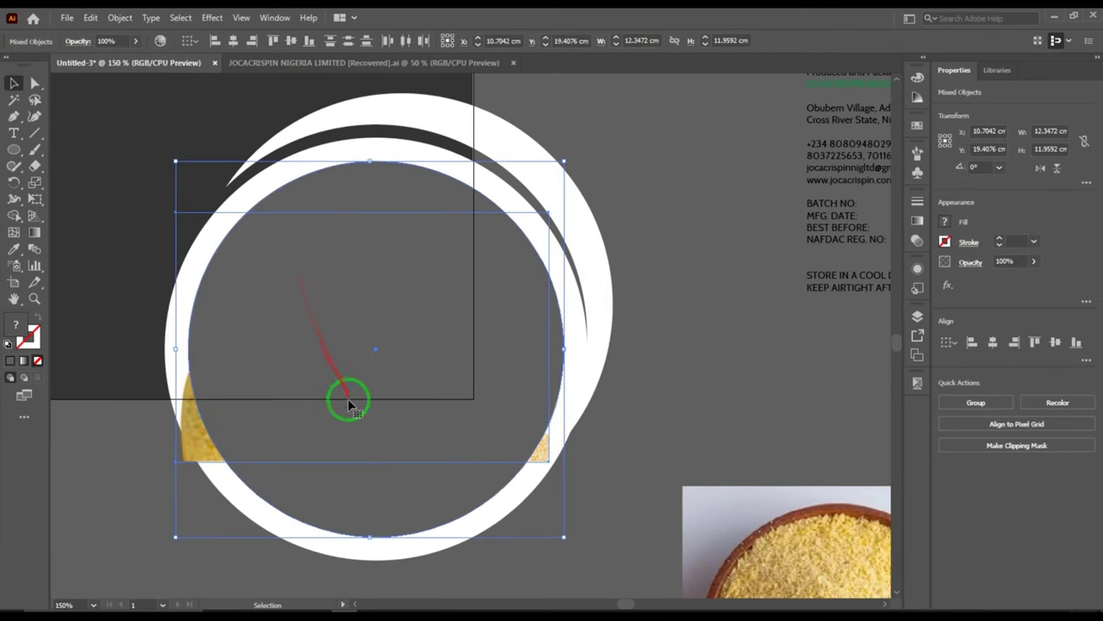
click(127, 502)
drag(192, 443, 164, 351)
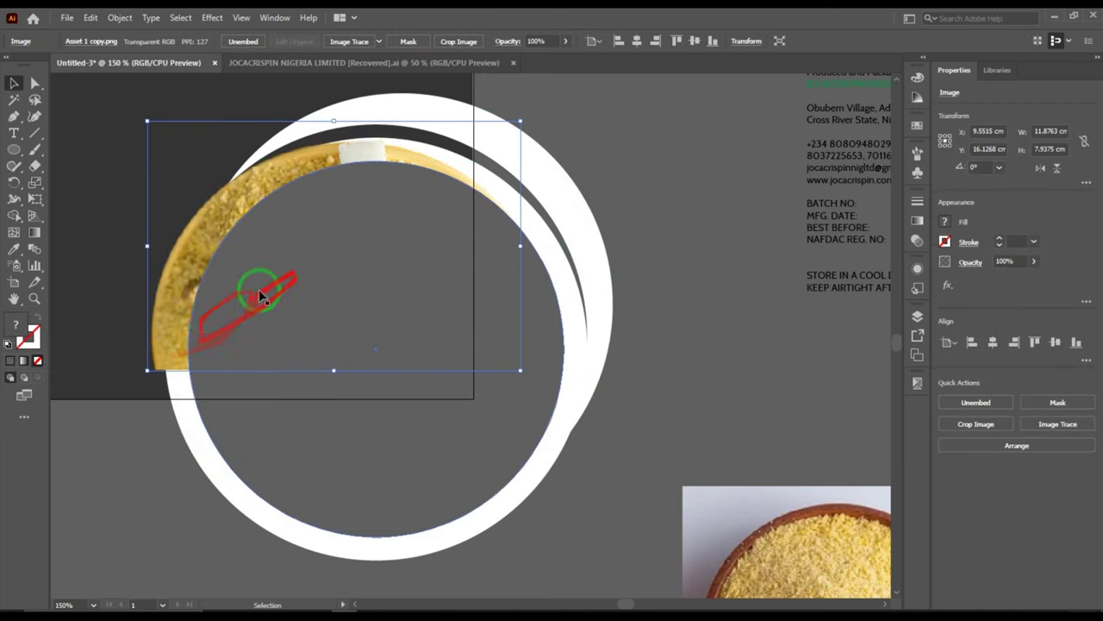
shift+click(327, 256)
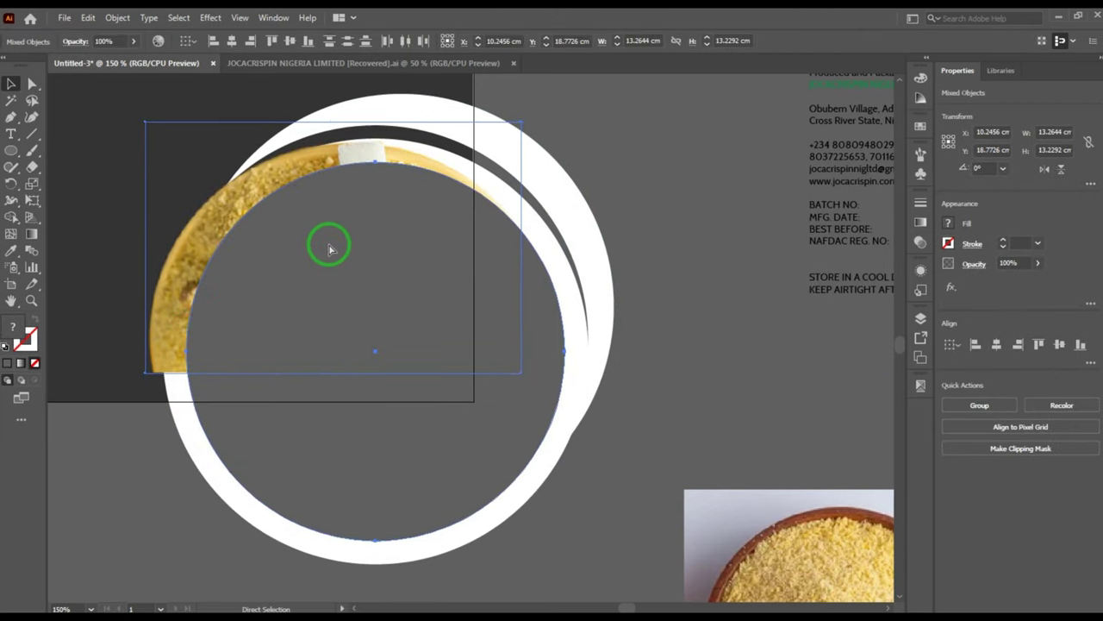
key(ctrl+7)
click(621, 293)
- Reposition the garri image inside its circular clipping mask, slightly down and to the right
click(32, 83)
click(414, 299)
key(v)
drag(414, 299, 433, 327)
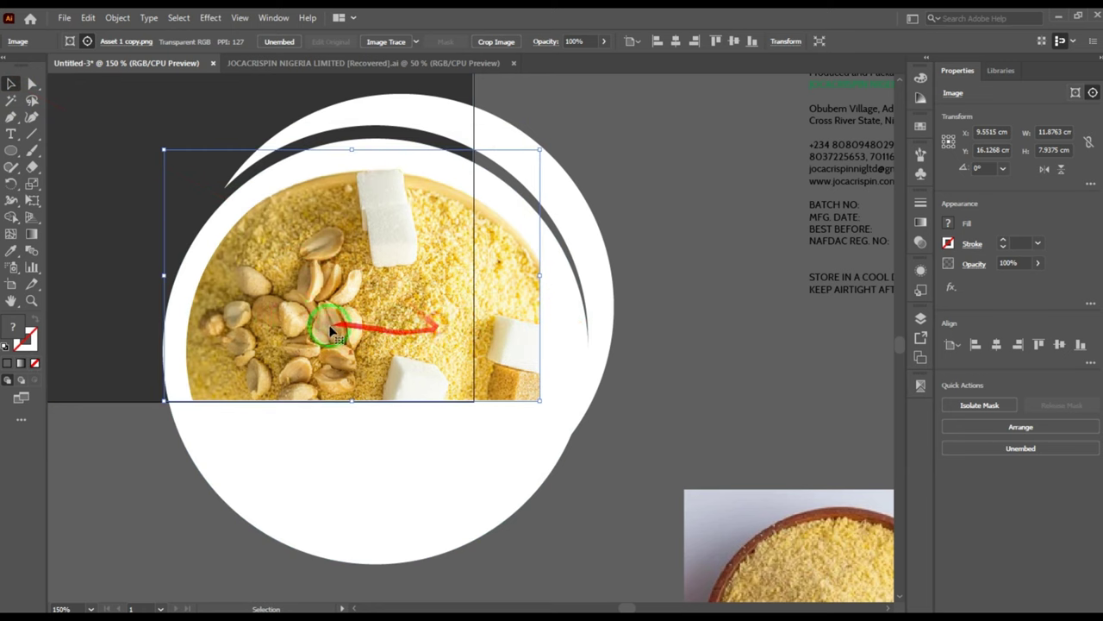
- Move the garri image inside its circular clipping mask to about X 10.75 cm, Y 16.55 cm
drag(303, 321, 321, 309)
click(336, 313)
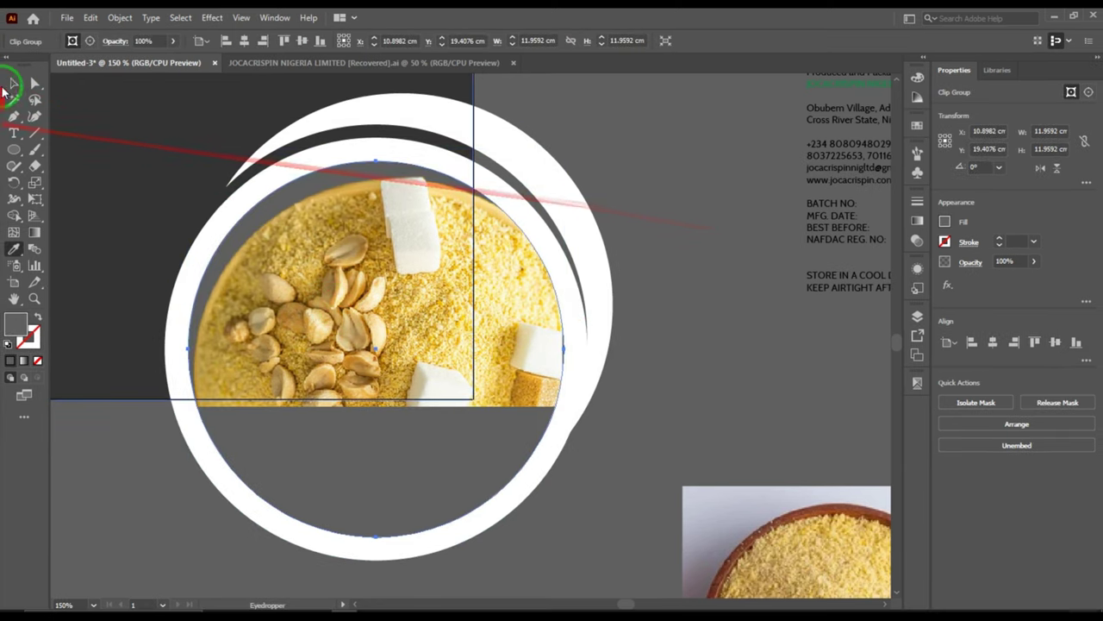
click(32, 84)
click(296, 259)
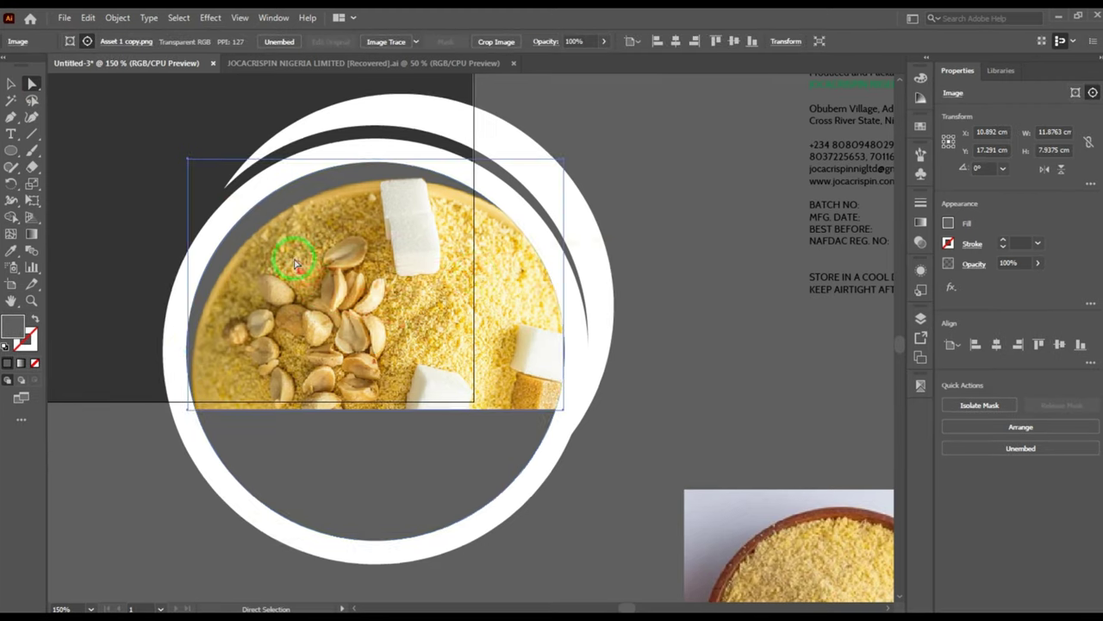
scroll(296, 261, up, 1)
drag(296, 263, 294, 254)
click(14, 83)
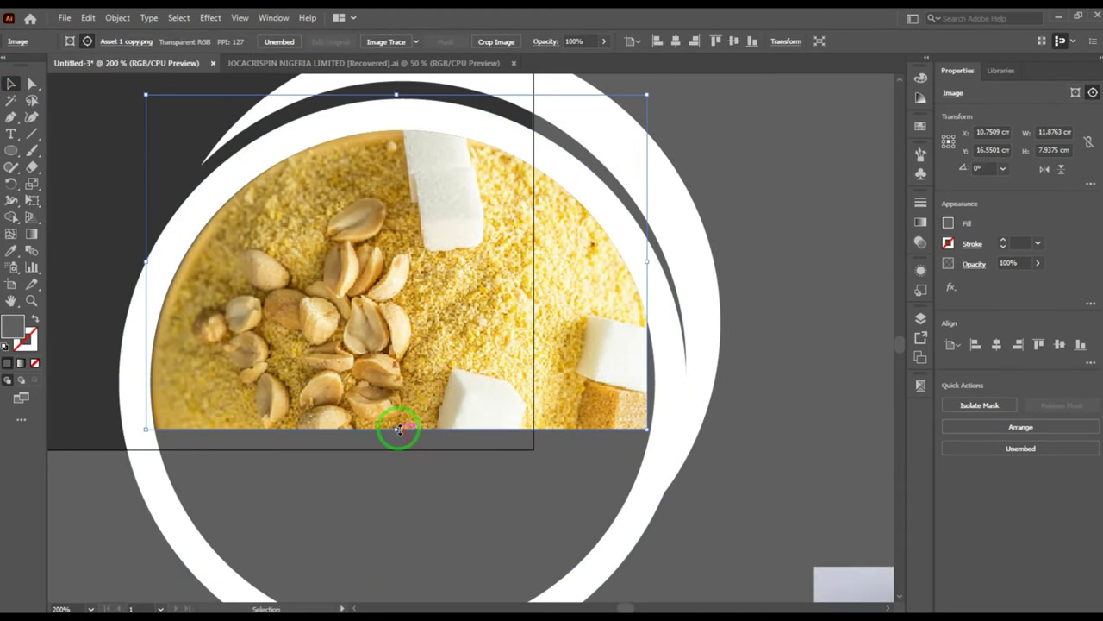
- Try stretching the garri image's lower edge, undo the stretch, and nudge the image slightly up and left within its circular mask
drag(396, 428, 402, 449)
key(ctrl+z)
drag(371, 252, 361, 248)
scroll(493, 411, down, 3)
click(566, 244)
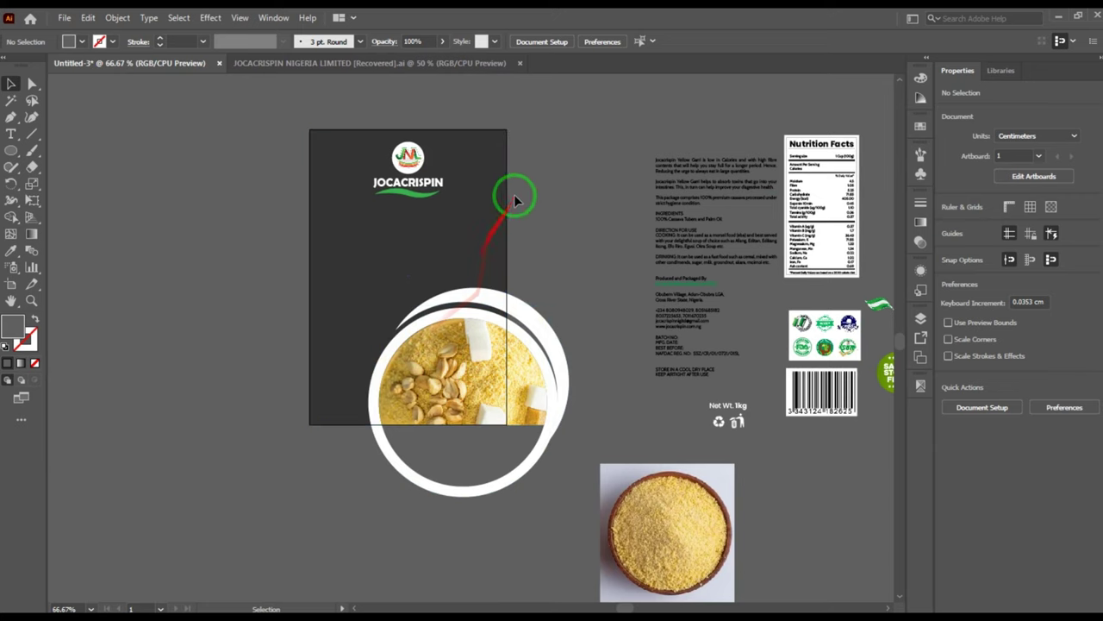
scroll(539, 343, down, 2)
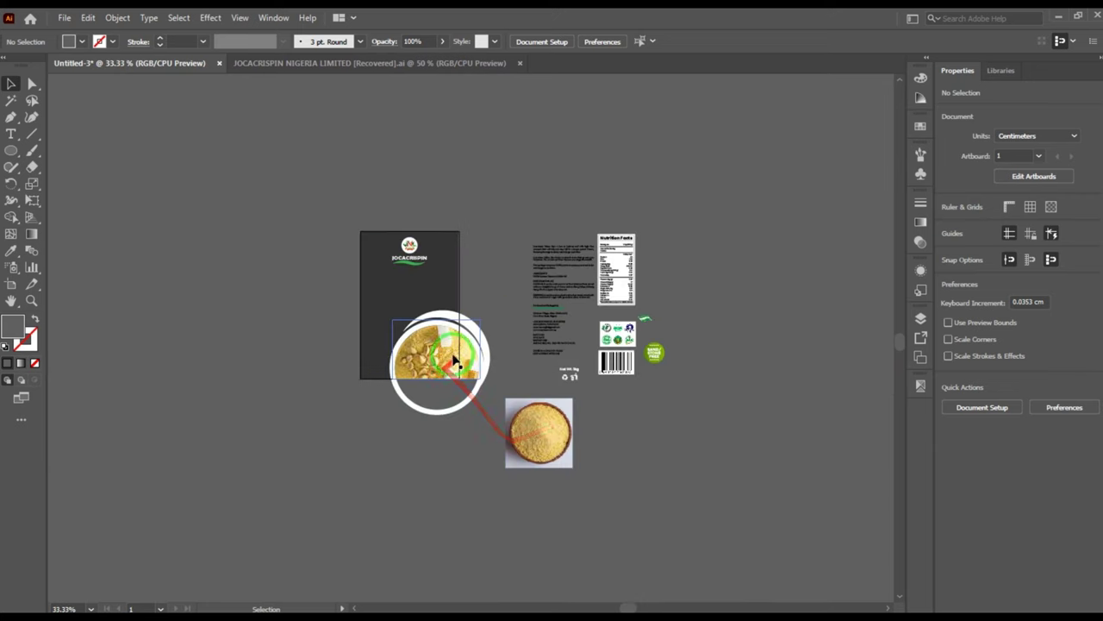
- Copy the garri bowl image onto the upper edge of the white crescent, at about X 10.23 cm, Y 13.16 cm
scroll(454, 353, up, 1)
click(594, 468)
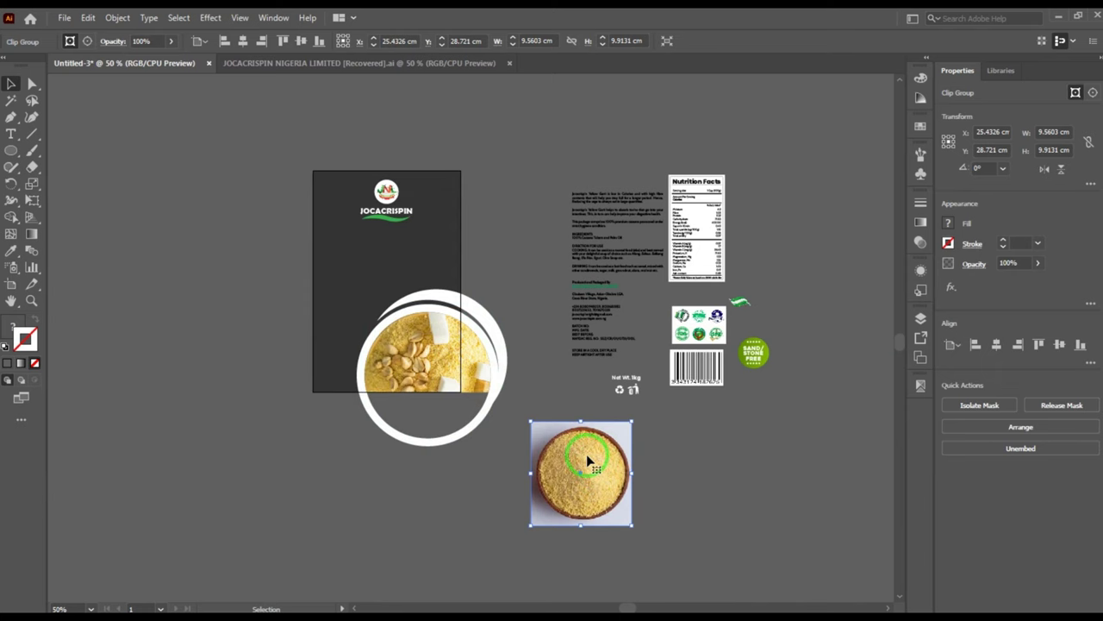
drag(588, 471, 524, 328)
scroll(523, 328, up, 2)
drag(524, 333, 337, 295)
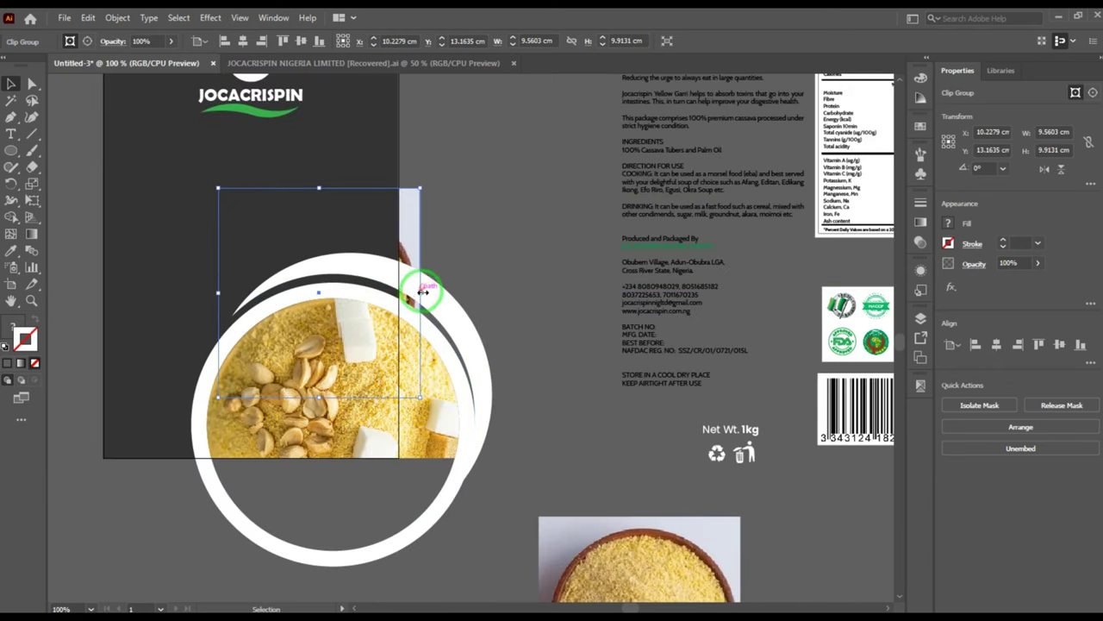
- Enlarge the bowl image copy proportionally to about 12.2 × 12.7 cm and shift it slightly down and left over the crescent
drag(421, 292, 429, 268)
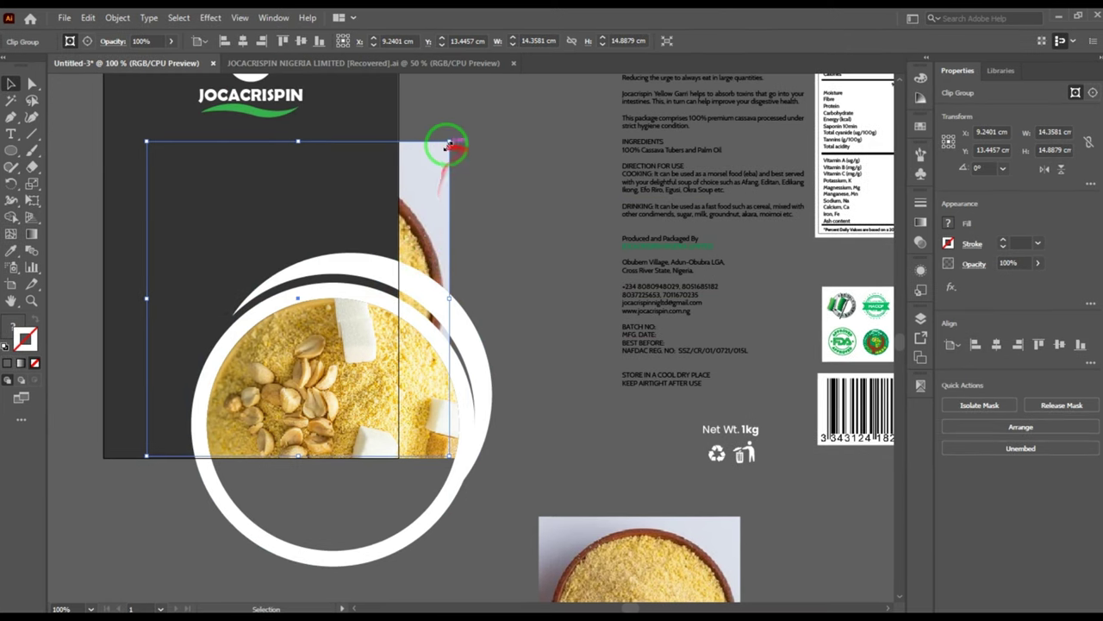
drag(449, 143, 437, 164)
scroll(412, 250, up, 2)
drag(415, 231, 406, 237)
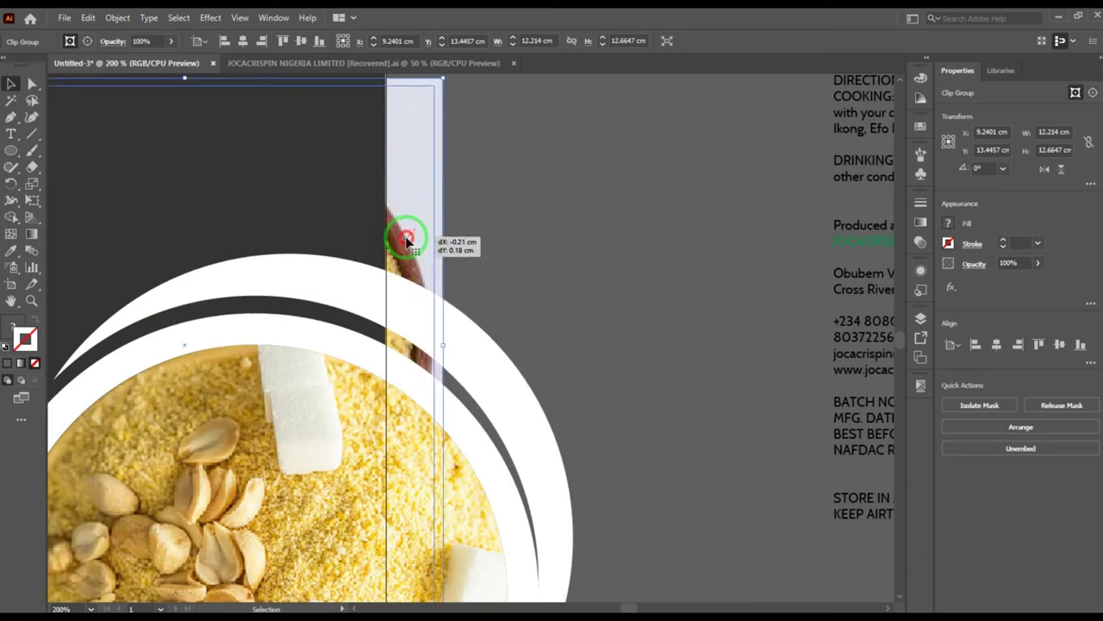
scroll(413, 242, down, 1)
- Clip the bowl image copy to the white crescent with a clipping mask
shift+click(370, 274)
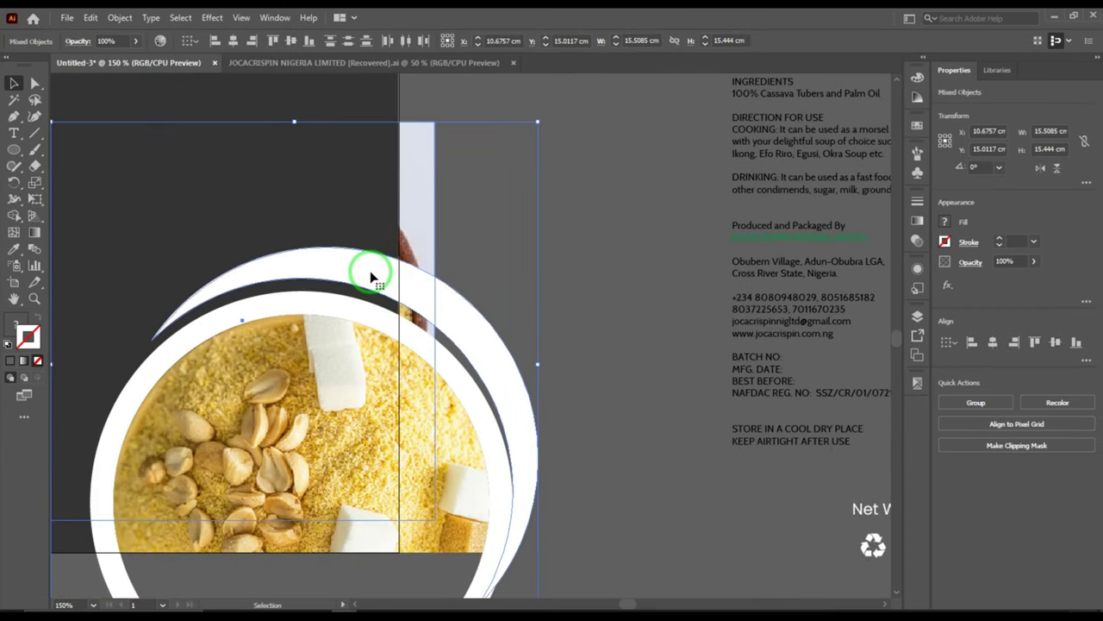
key(a)
key(ctrl+7)
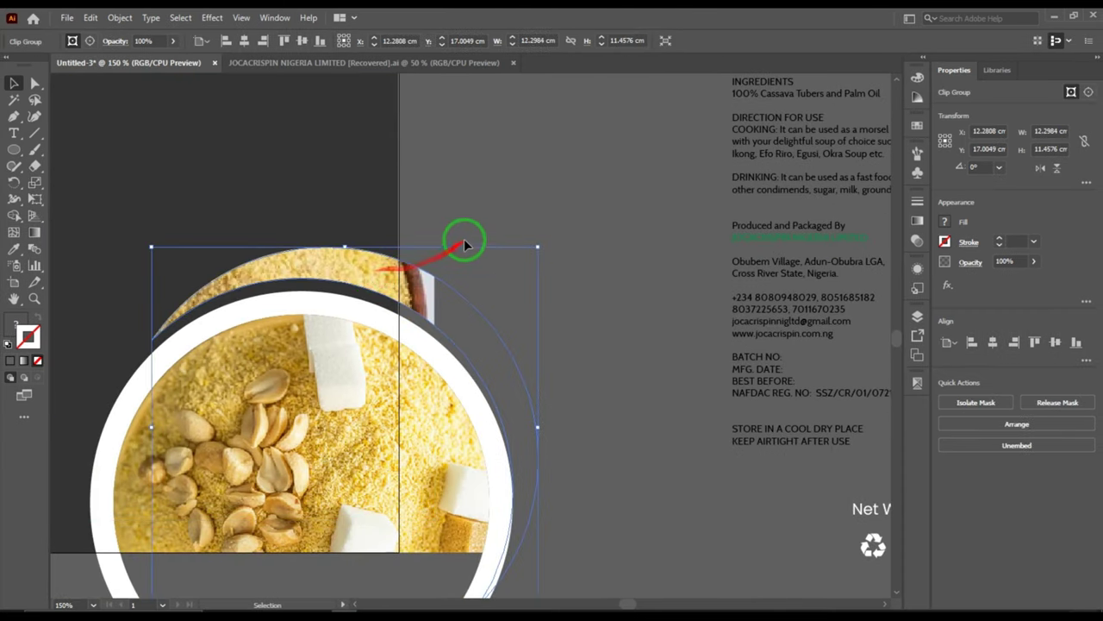
click(510, 187)
scroll(505, 256, down, 2)
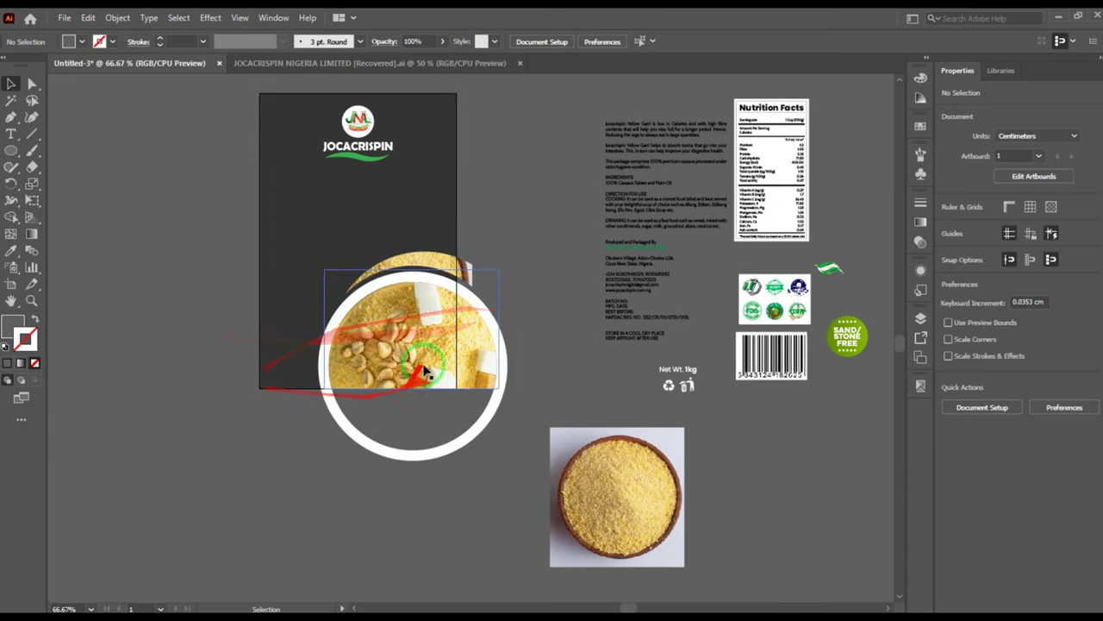
- Add the text "Garri" on the dark label below the logo and scale it proportionally to about 111.4 pt
scroll(366, 138, up, 1)
click(11, 134)
click(256, 246)
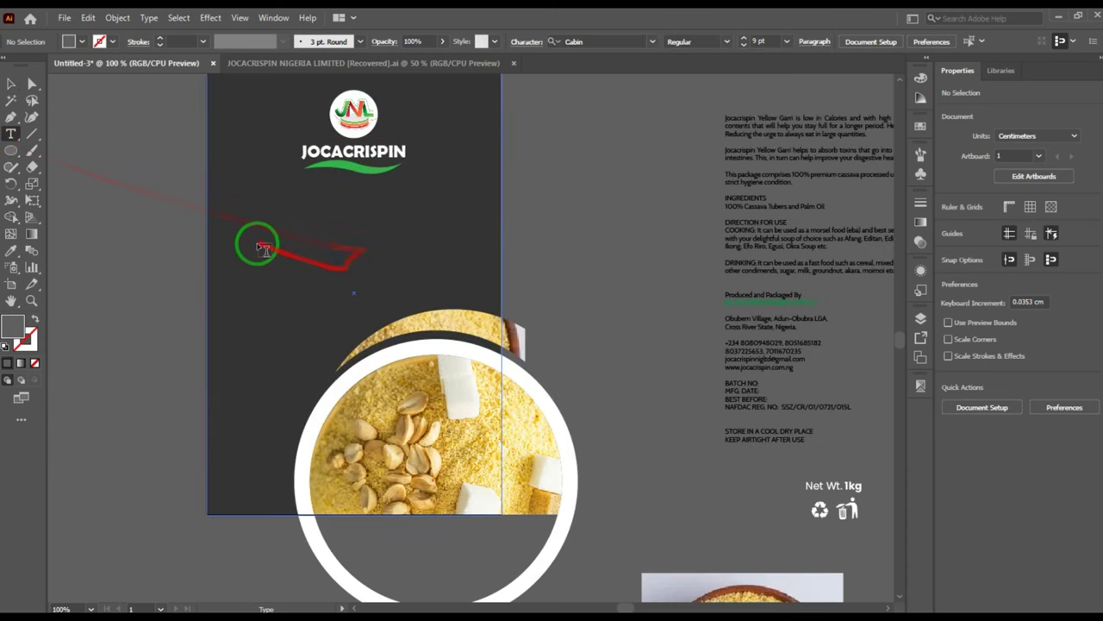
scroll(285, 238, up, 1)
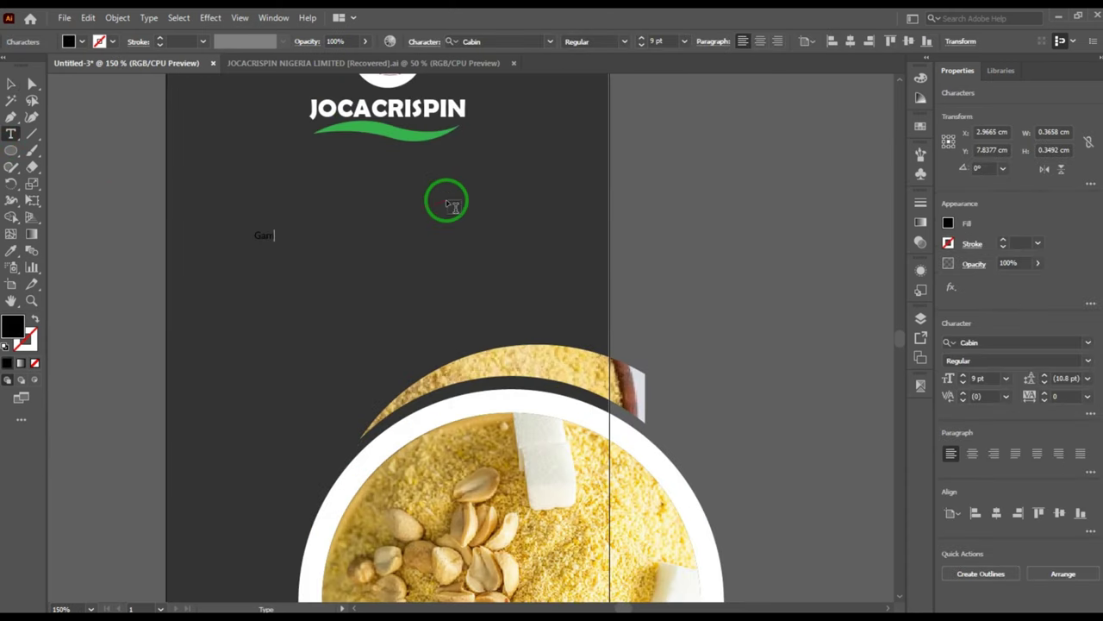
click(10, 86)
click(280, 239)
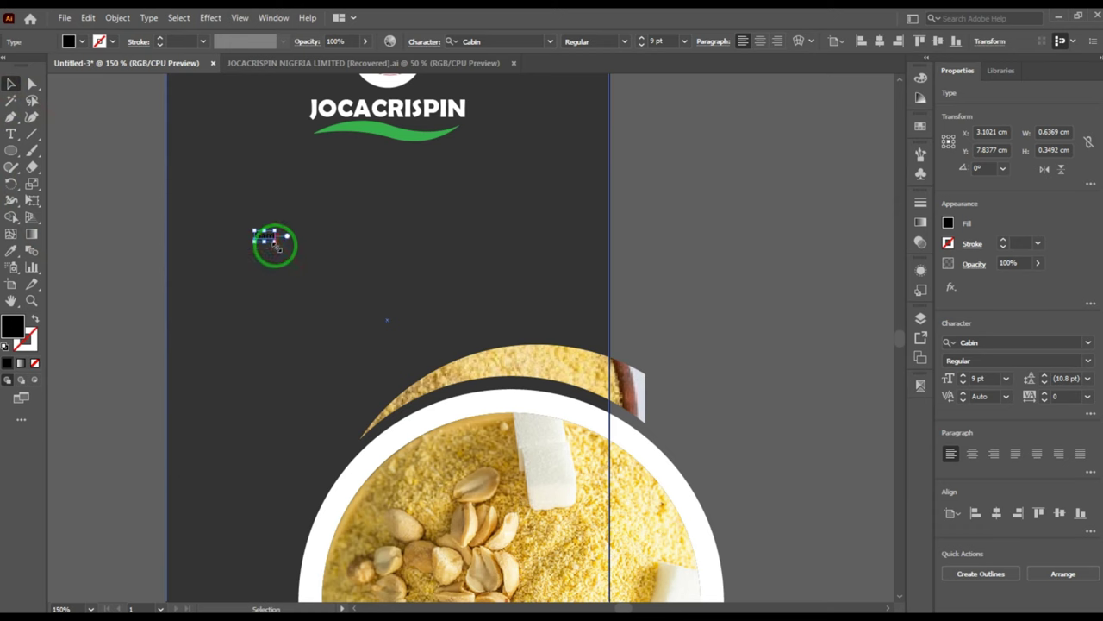
drag(272, 244, 503, 366)
scroll(449, 357, down, 1)
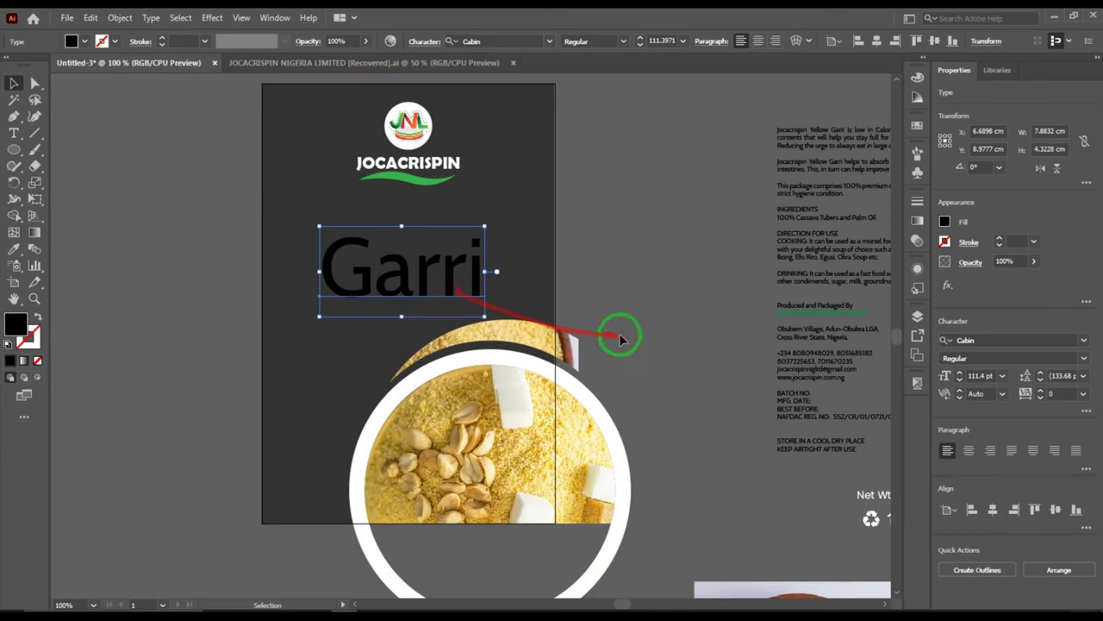
- Set the font of the Garri text to Nemesis
click(980, 339)
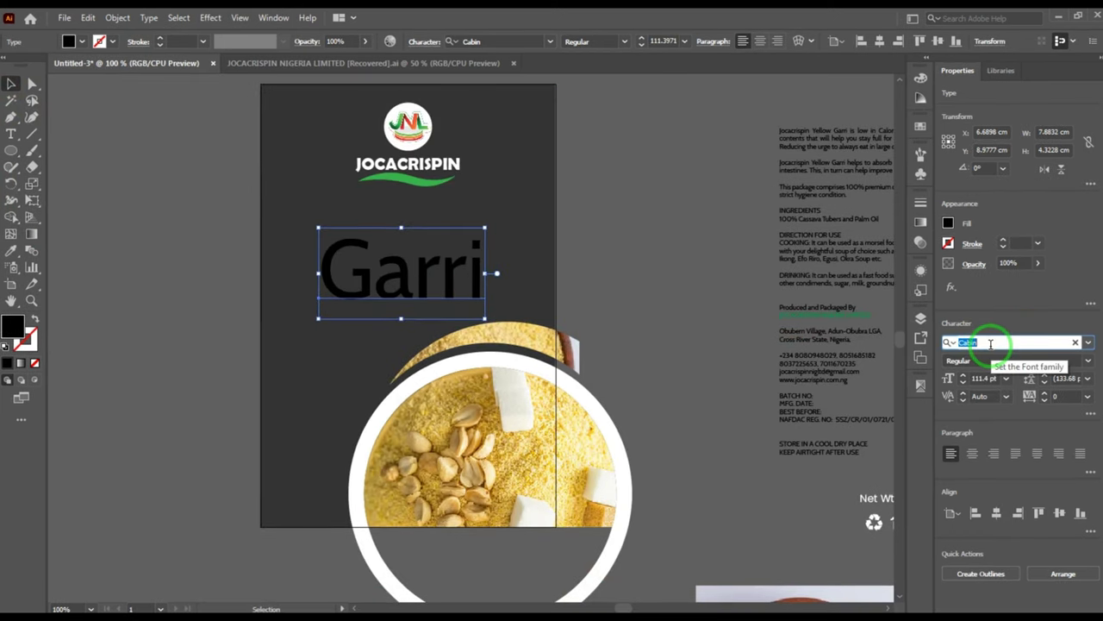
text(nemesis)
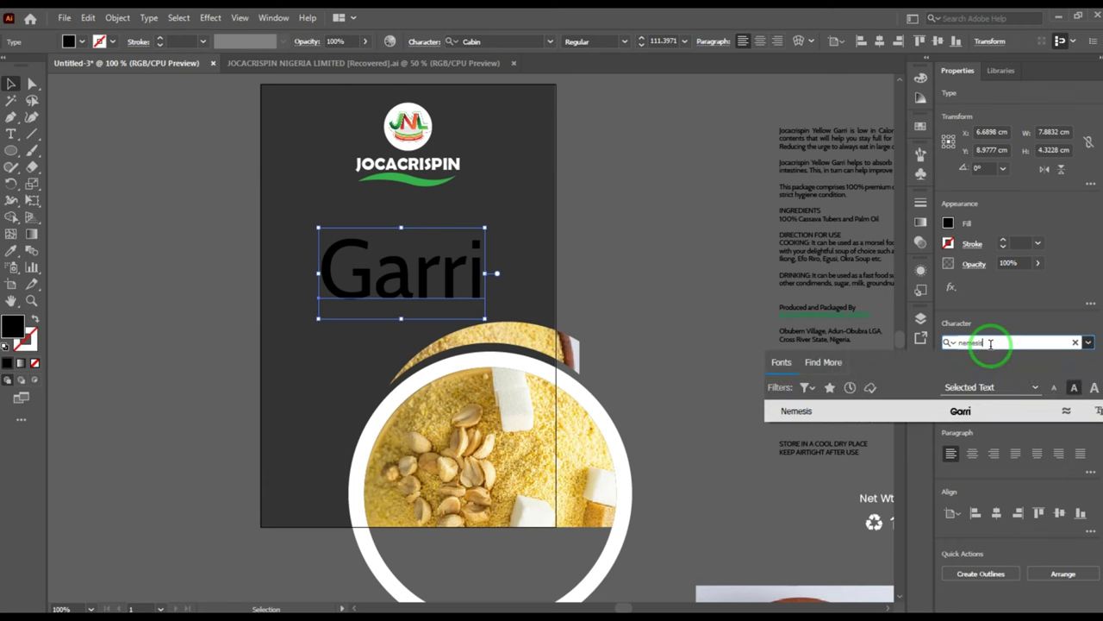
key(Return)
scroll(307, 277, up, 1)
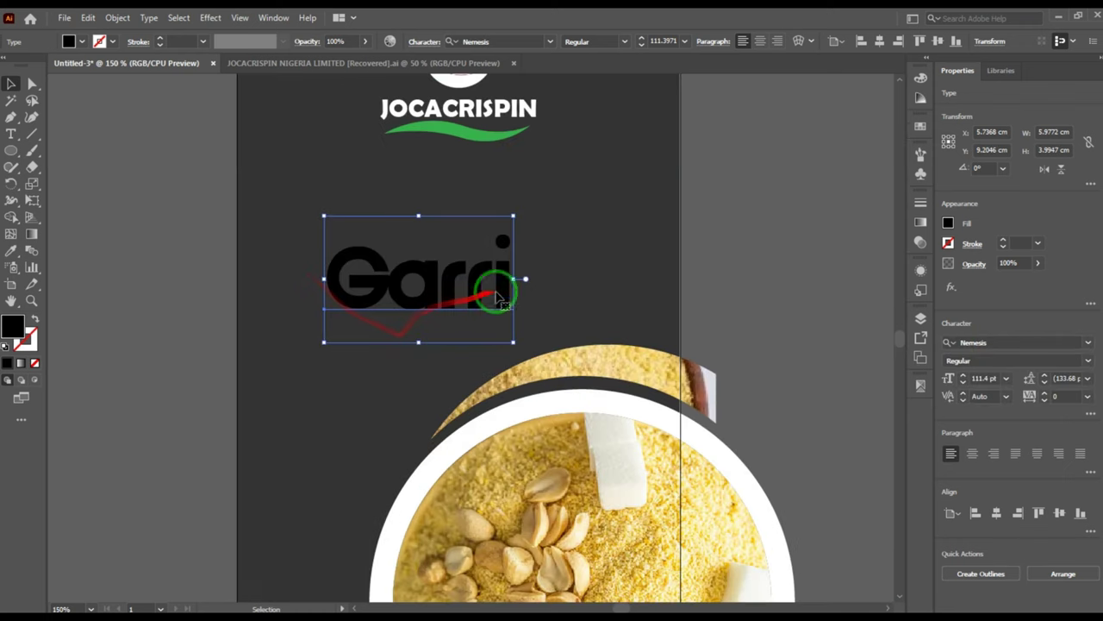
- Enlarge the Garri text to about 170 pt, move it slightly up, and centre it horizontally on the artboard
drag(515, 279, 612, 277)
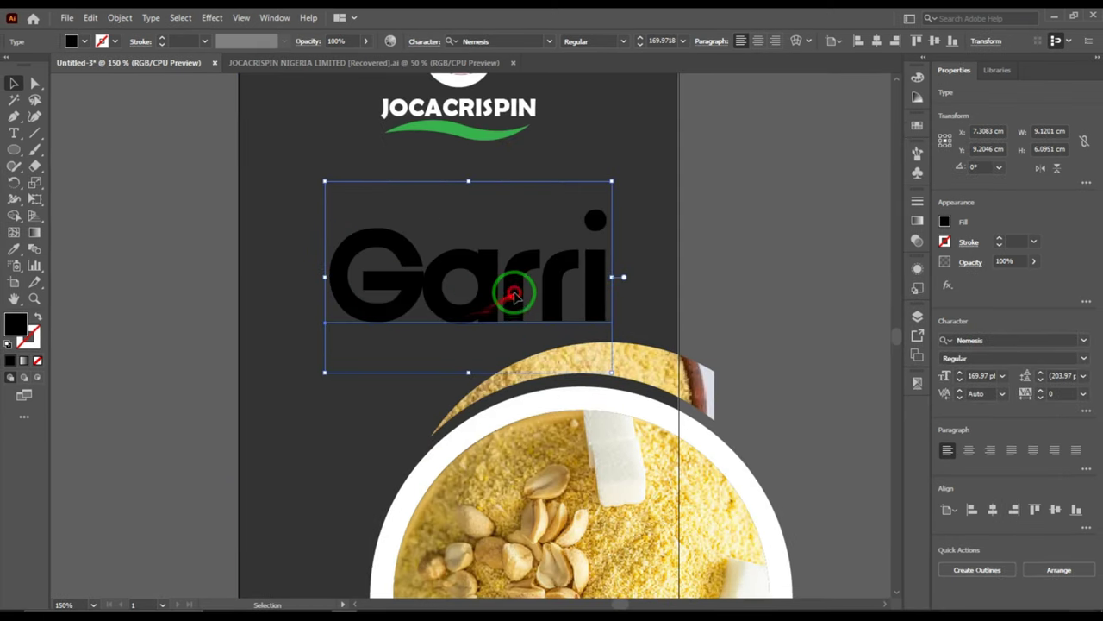
drag(514, 295, 504, 284)
click(995, 516)
key(ctrl+minus)
key(ctrl+minus)
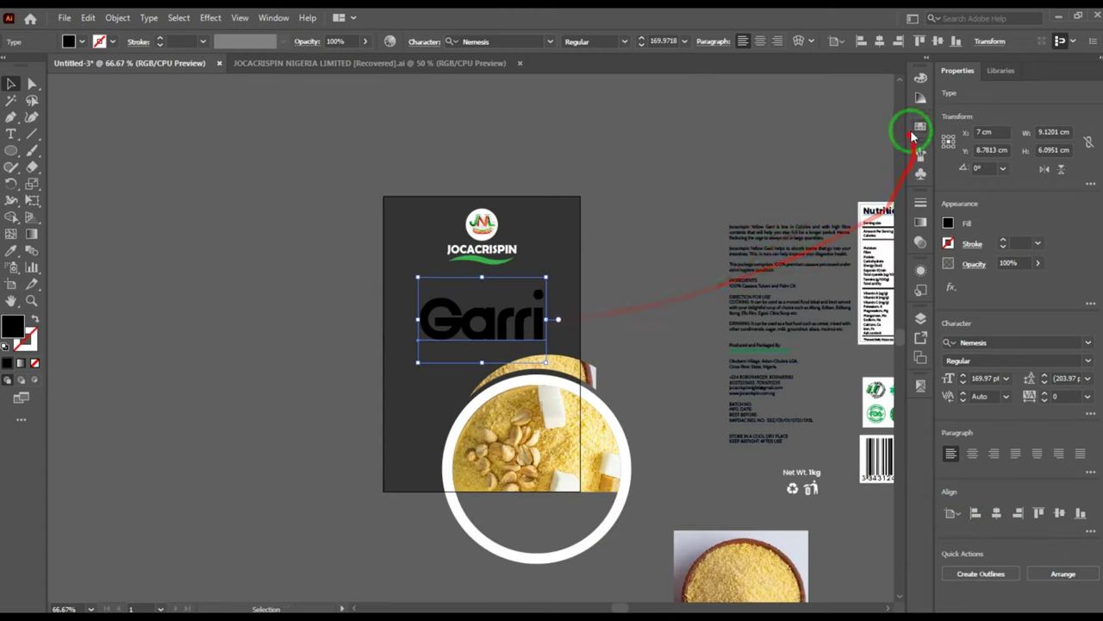
- Fill the Garri text with white from the swatches
click(920, 126)
click(774, 164)
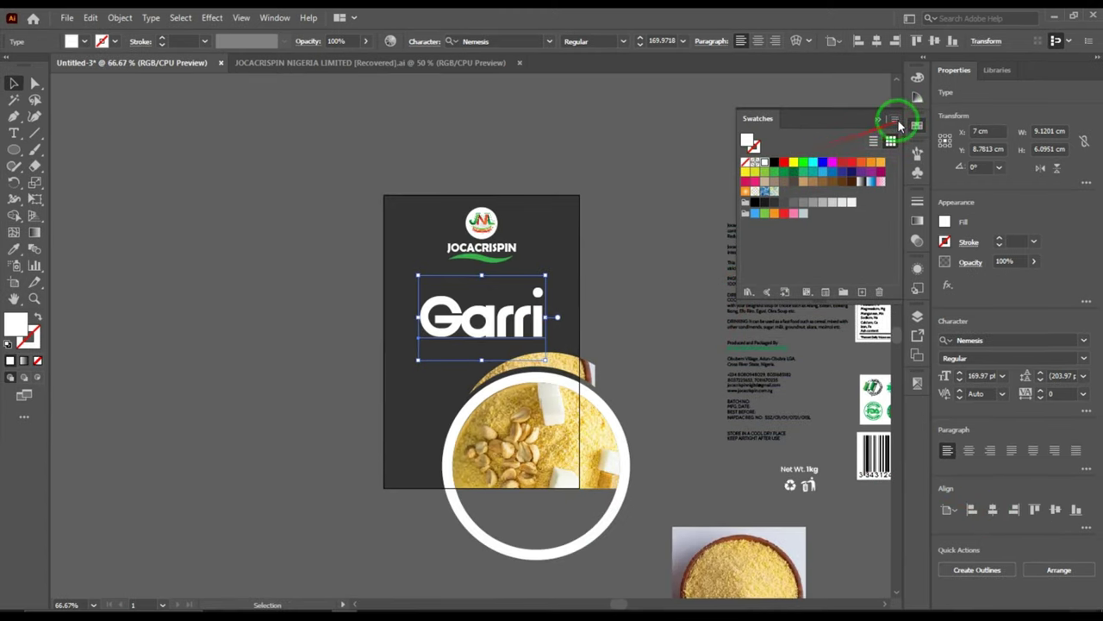
click(897, 119)
click(762, 175)
scroll(574, 379, up, 1)
scroll(391, 271, down, 1)
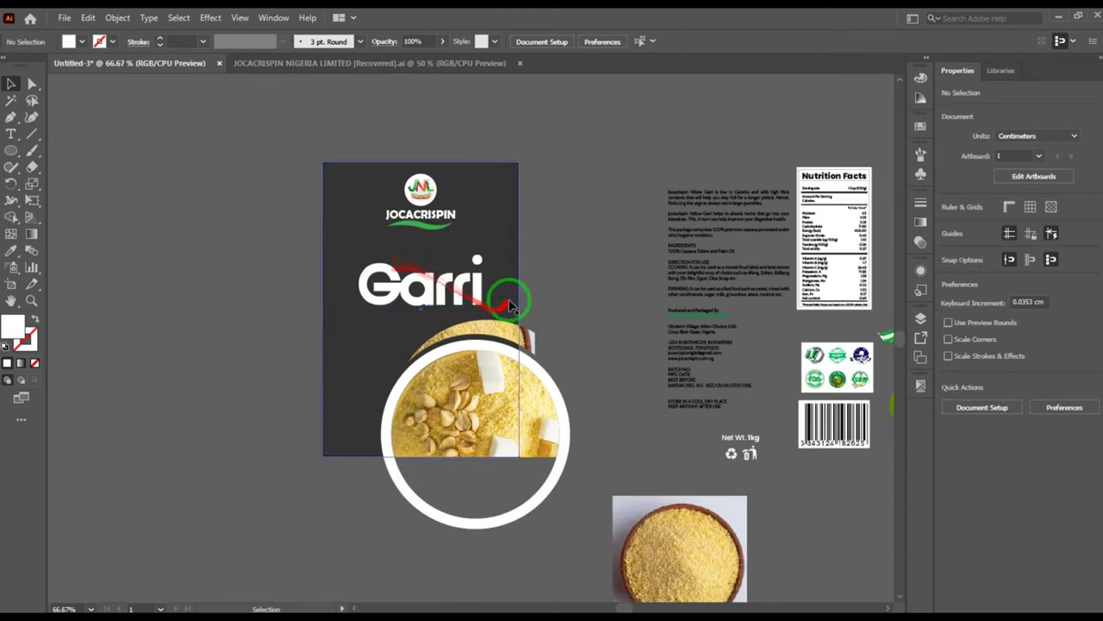
- Convert the Garri text to outlines and ungroup its letters
scroll(458, 289, up, 2)
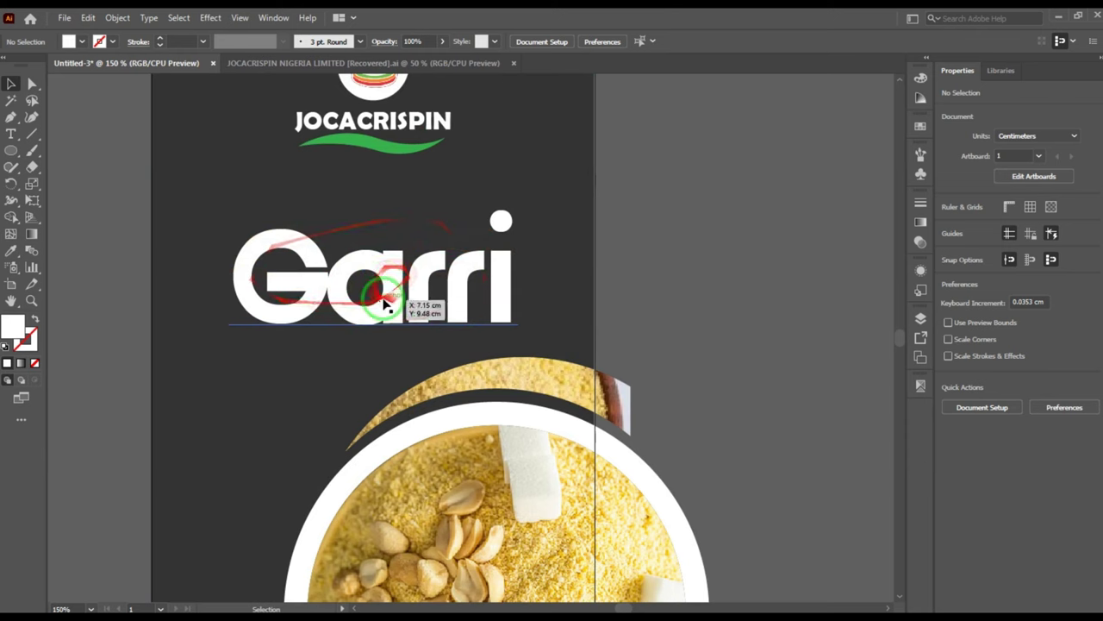
click(388, 267)
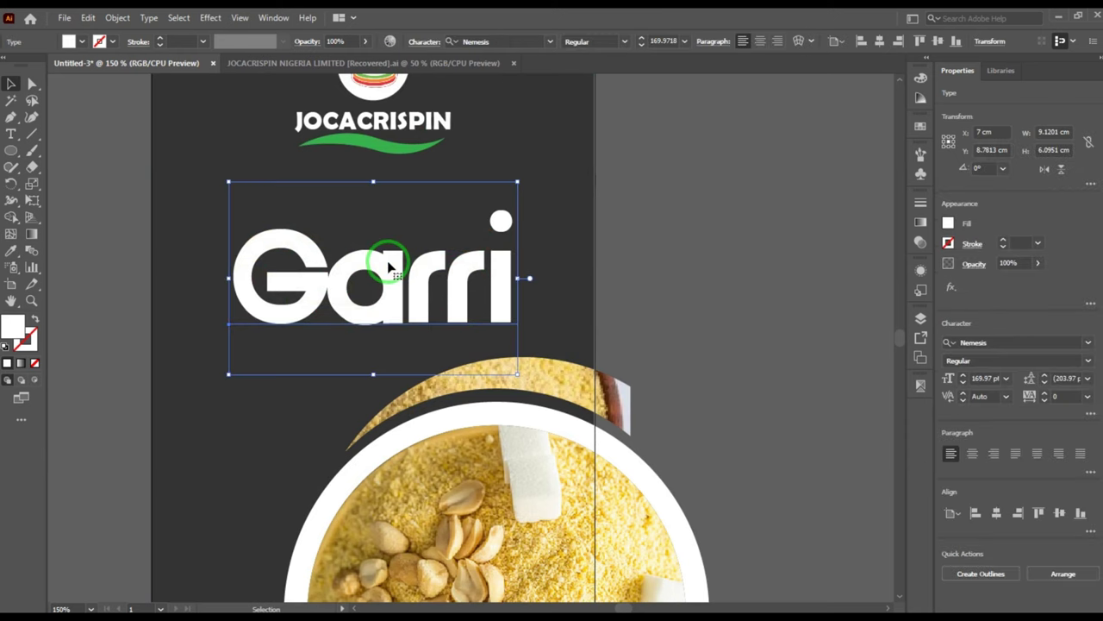
right_click(388, 259)
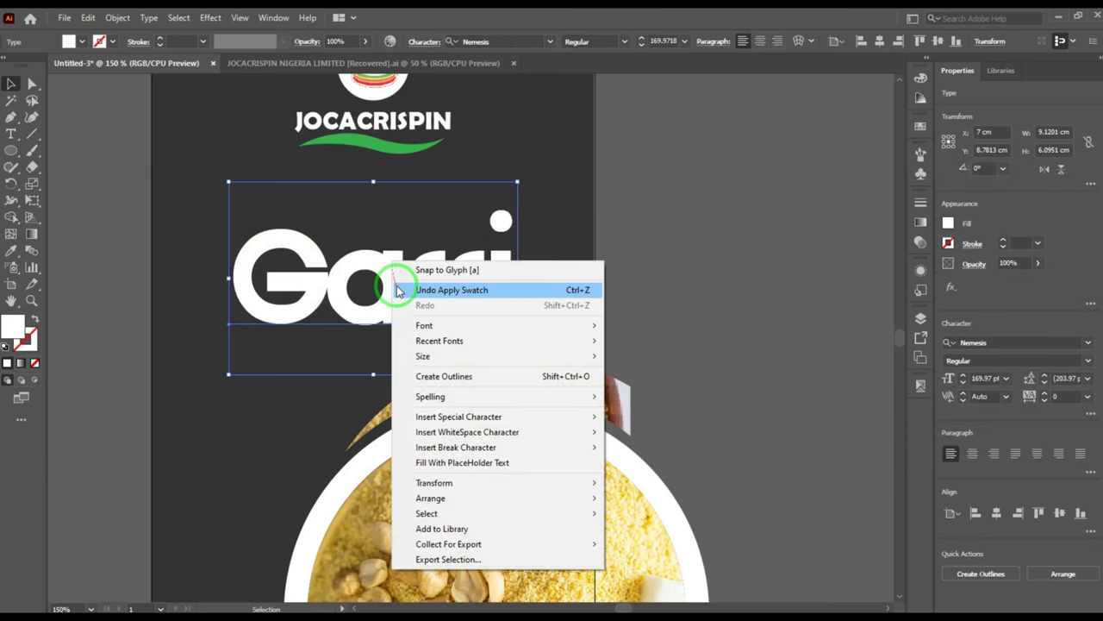
click(465, 377)
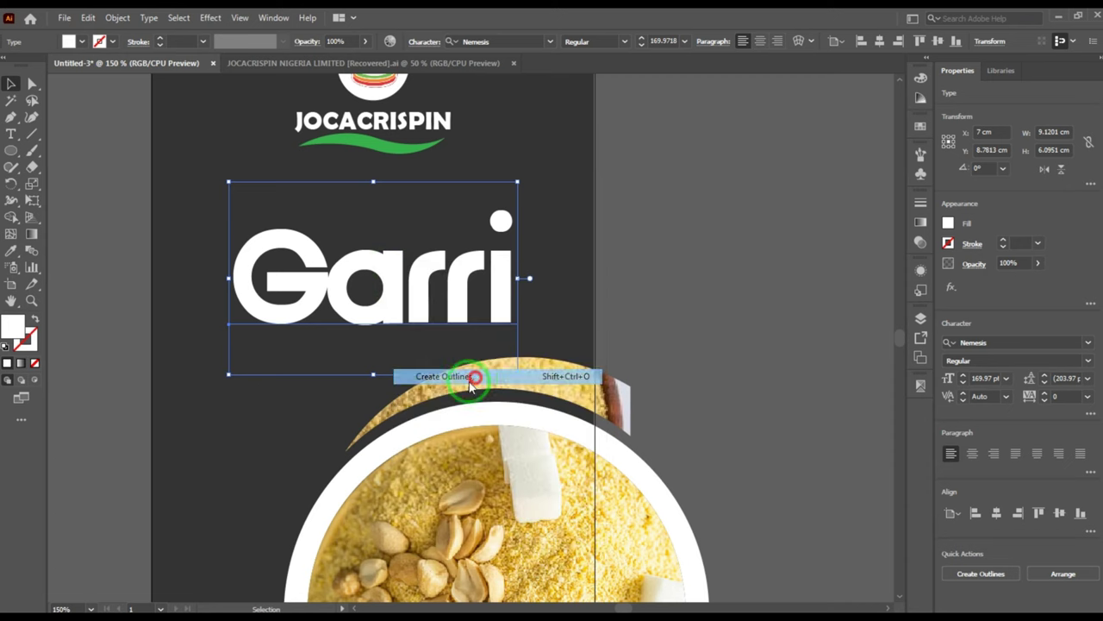
scroll(426, 297, down, 1)
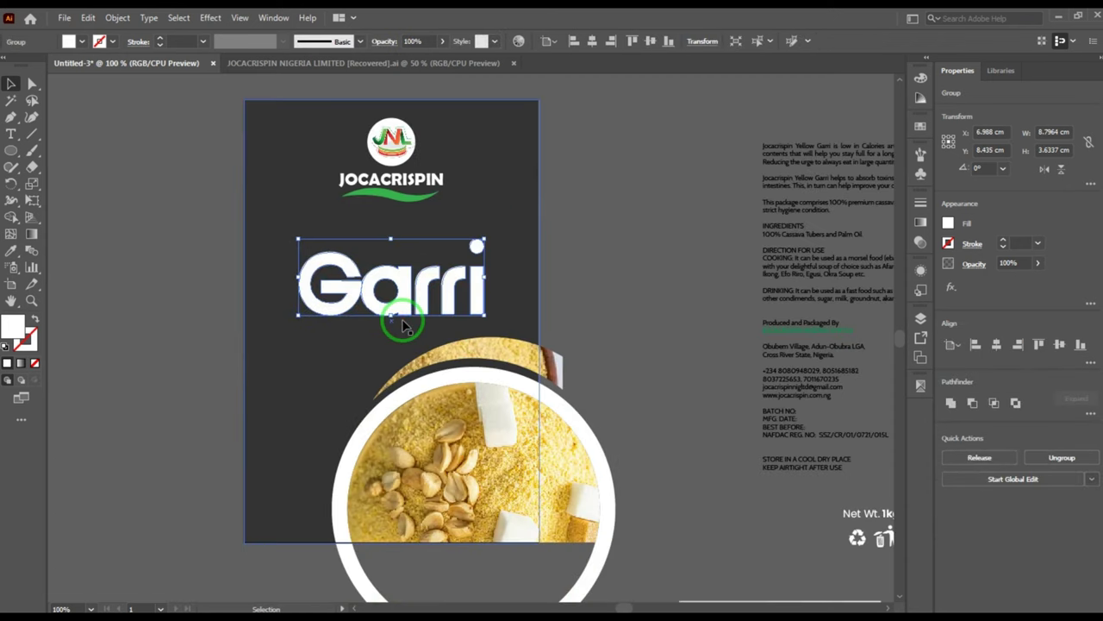
right_click(405, 324)
click(484, 435)
click(542, 274)
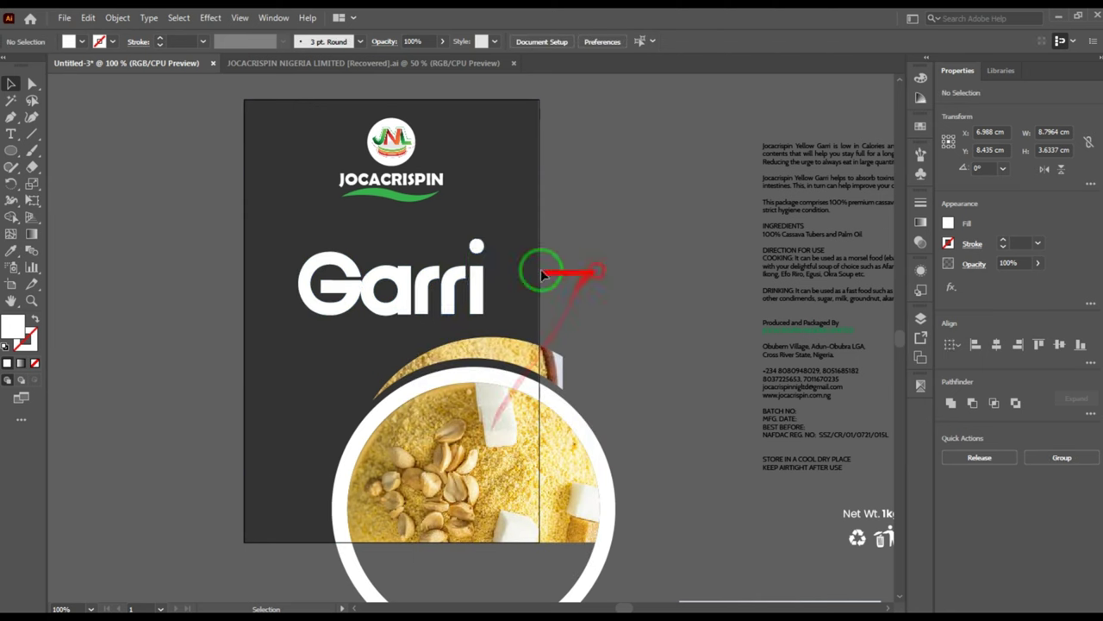
- Release the compound path of the letter i so its dot and stem are separate shapes
click(475, 250)
right_click(481, 286)
click(513, 389)
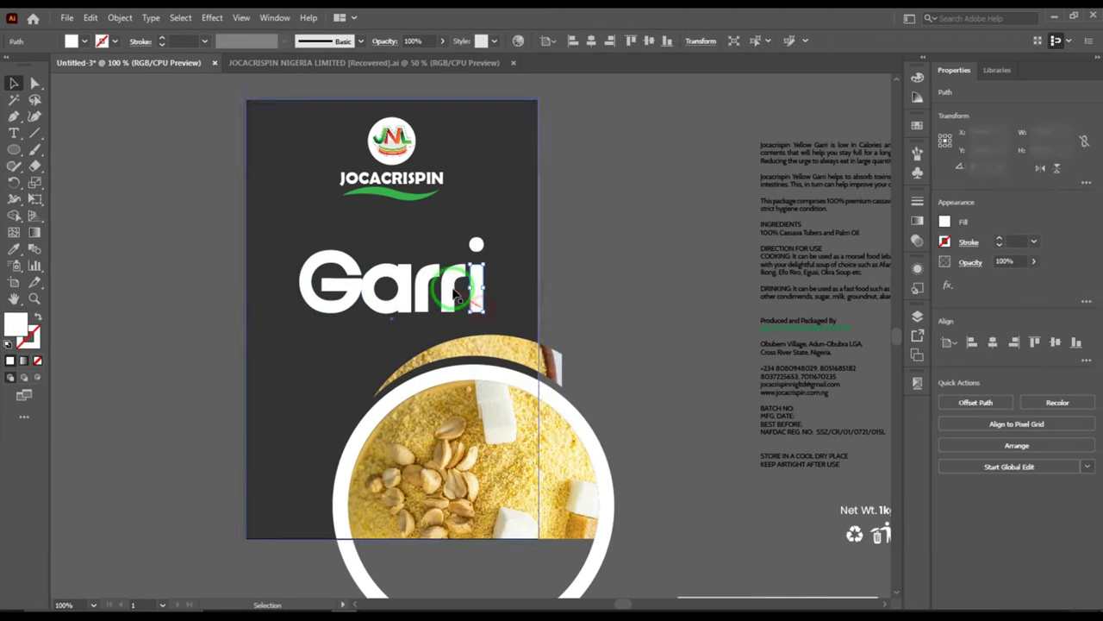
click(395, 274)
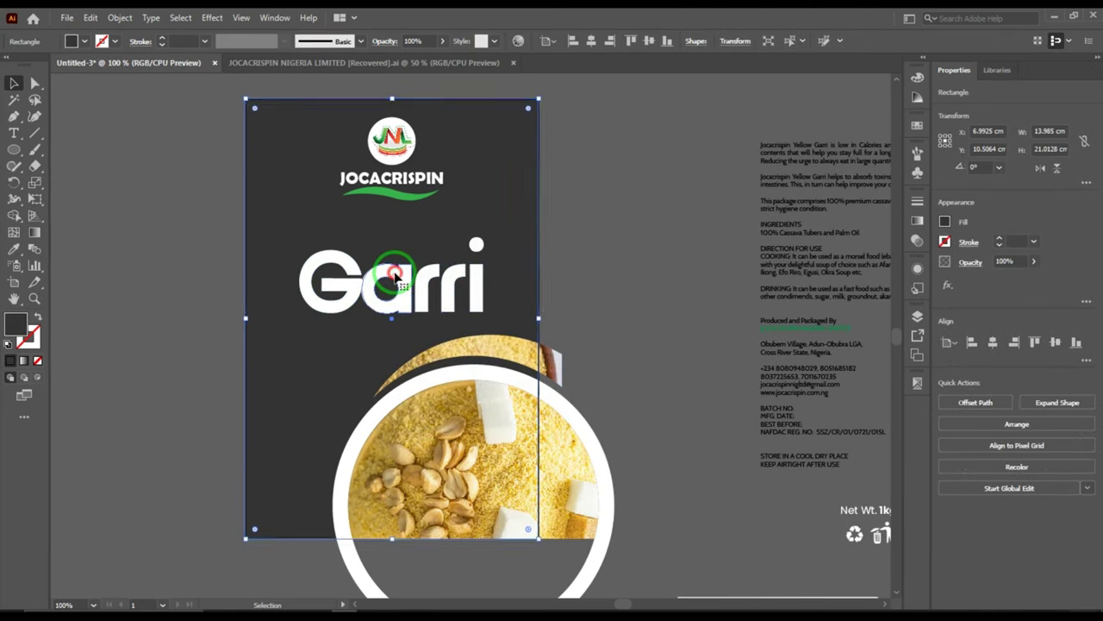
click(375, 272)
click(565, 237)
- Place the garri bowl image over the dark label at about X 6.95 cm, Y 9.64 cm, enlarged proportionally to about 14.4 × 15 cm
scroll(560, 238, down, 1)
drag(735, 558, 613, 271)
scroll(499, 283, up, 2)
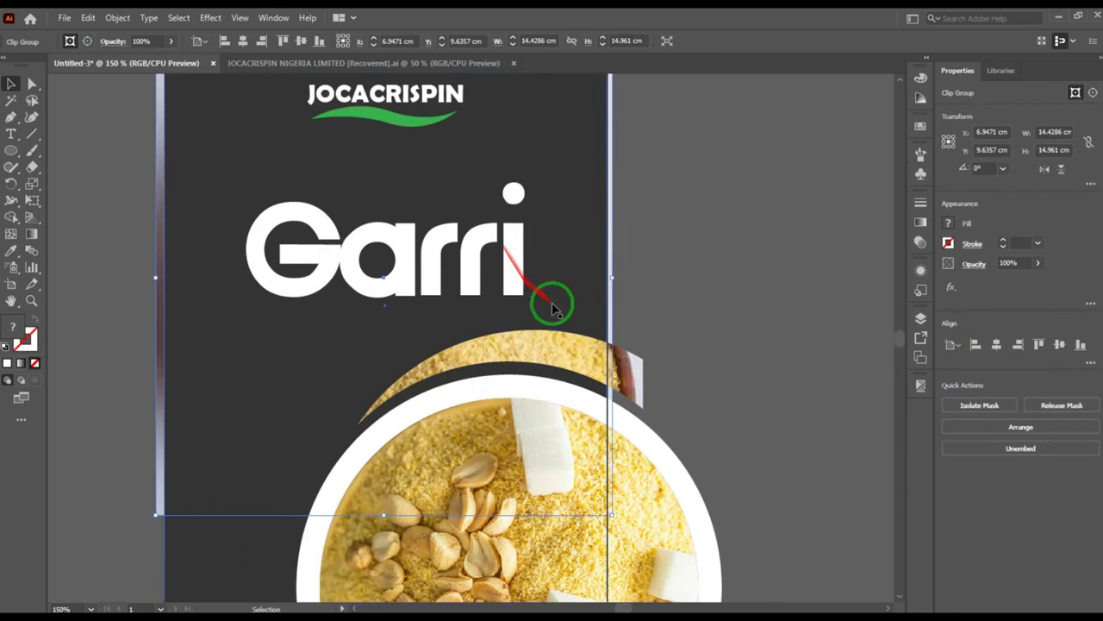
click(114, 252)
- Bring the large garri bowl image in front of the dark label background, keeping it behind the white Garri letters
click(159, 225)
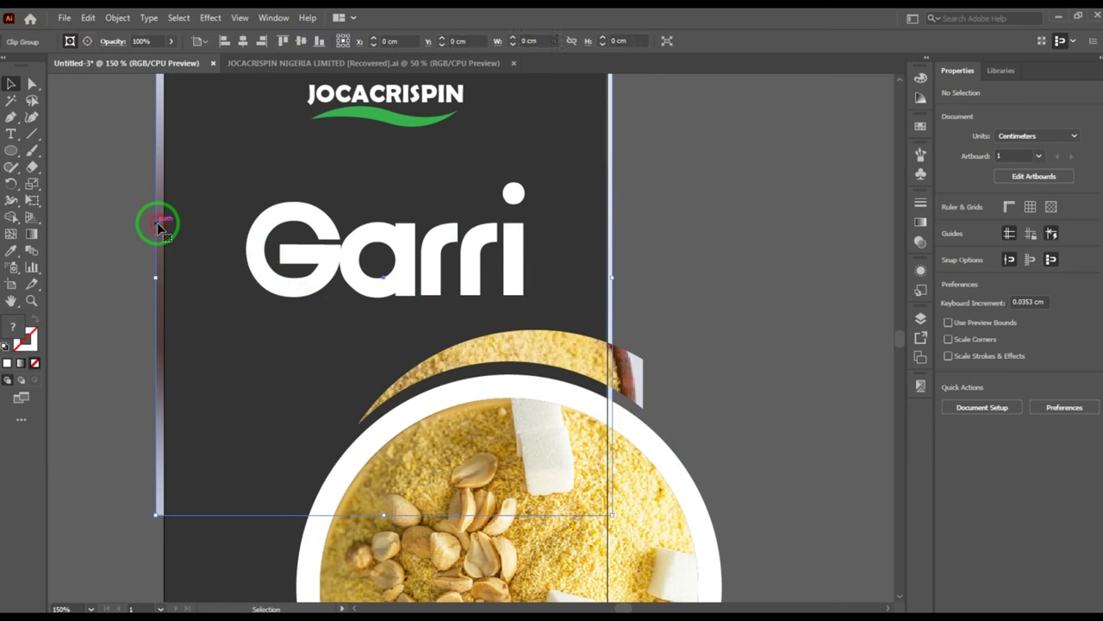
key(ctrl+shift+bracketright)
key(v)
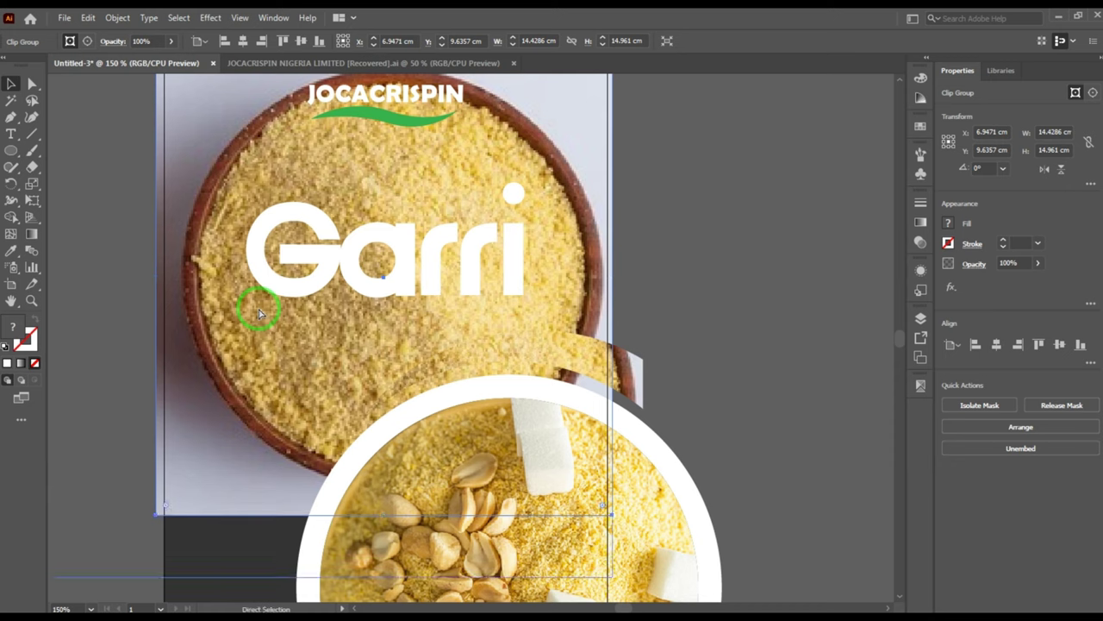
click(682, 302)
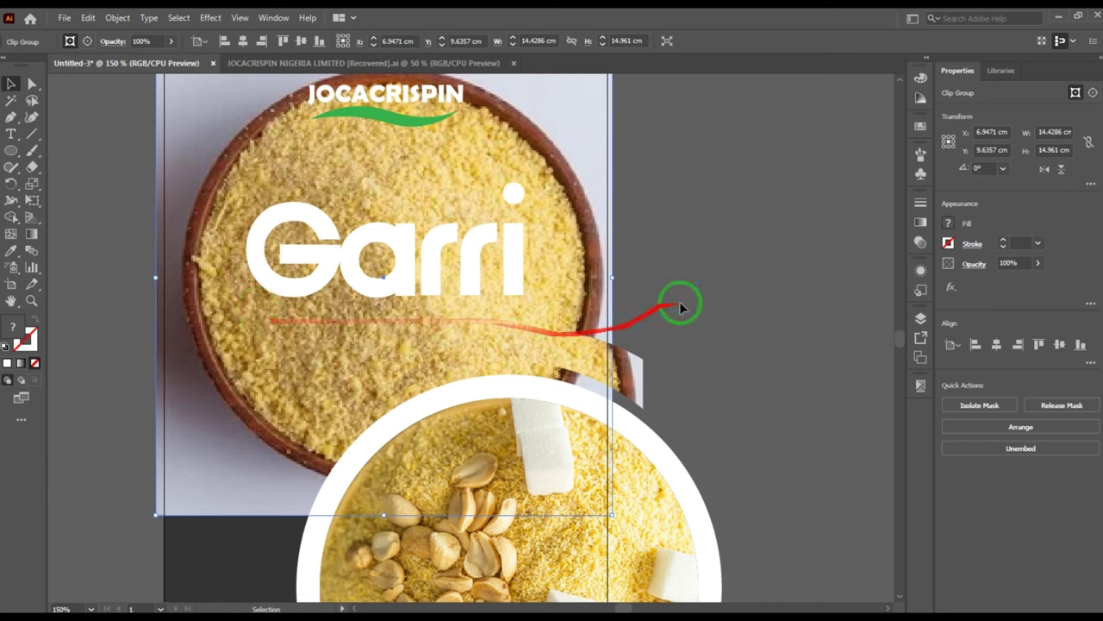
- Mask the garri bowl image inside the dot and the stem of the letter i with clipping masks
click(514, 197)
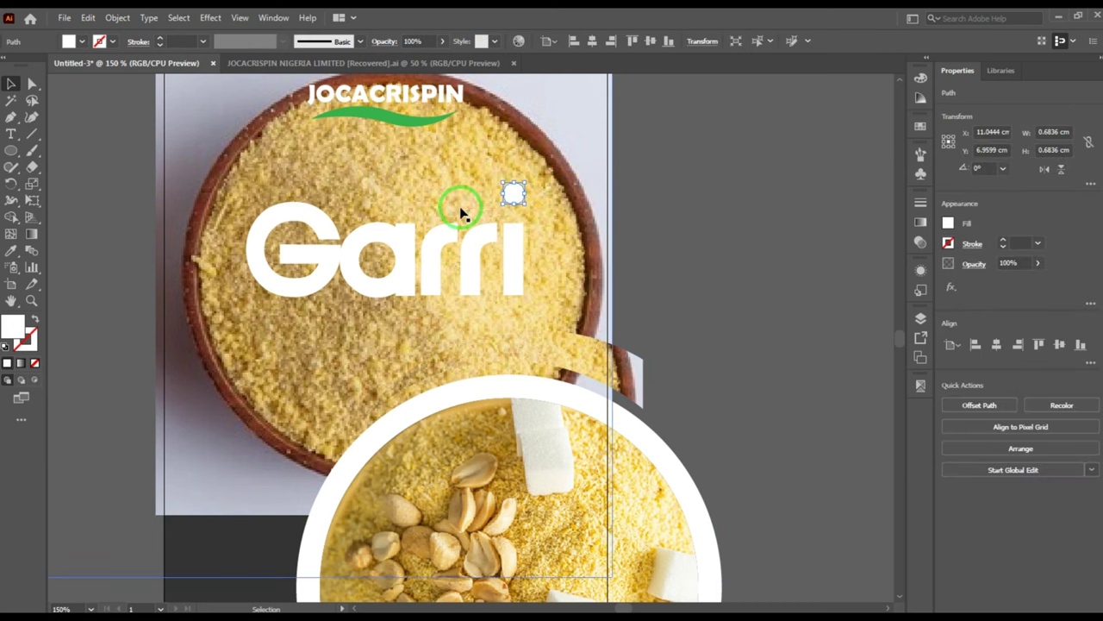
shift+click(419, 166)
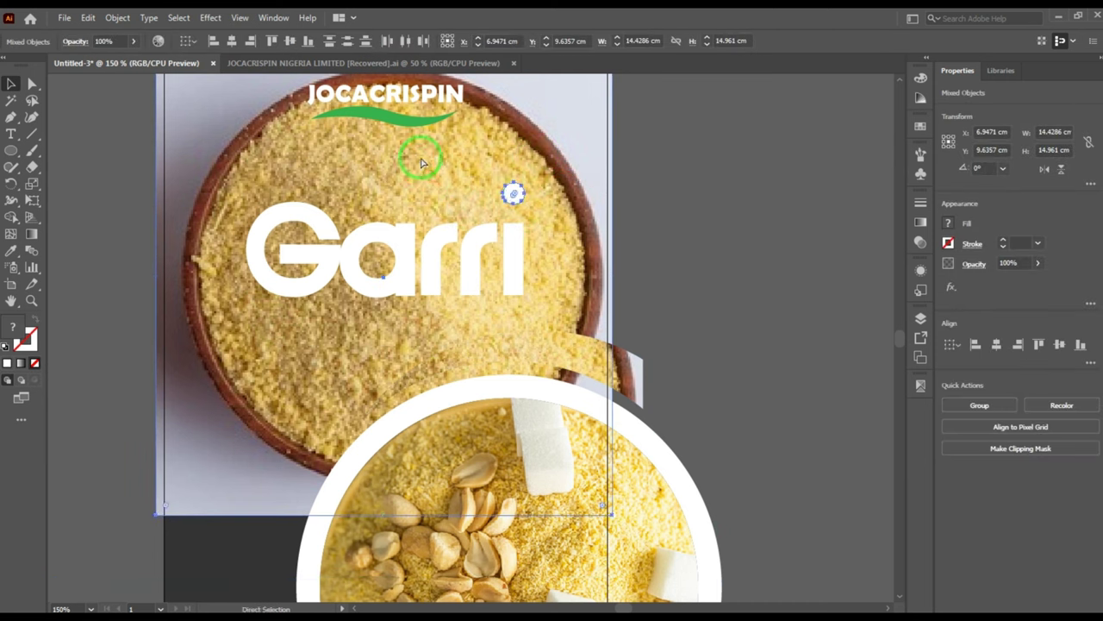
key(ctrl+7)
click(514, 242)
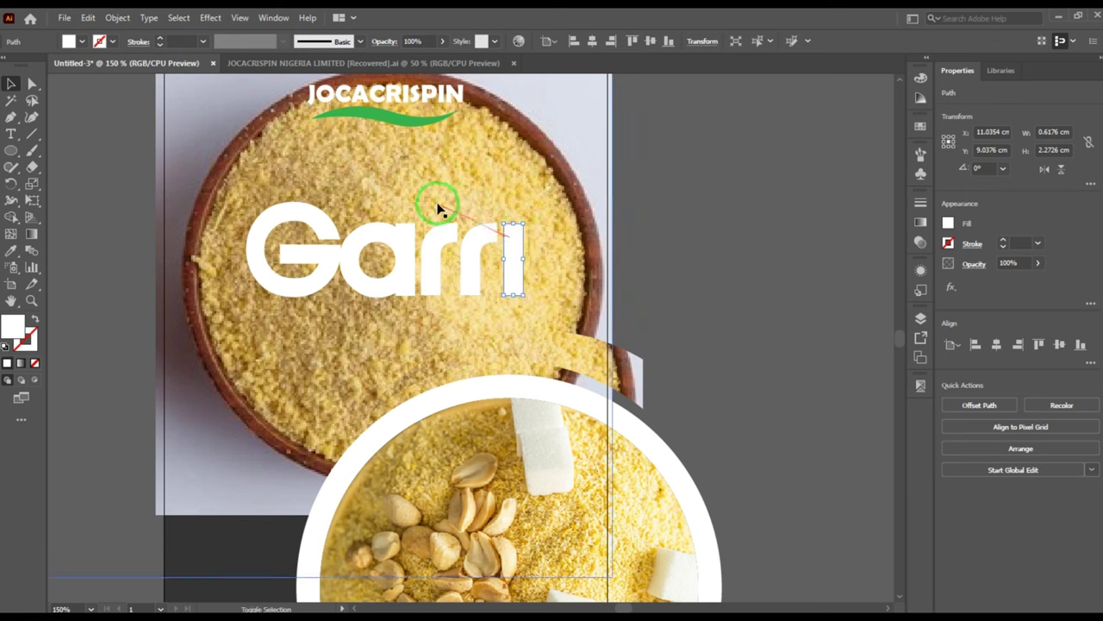
shift+click(403, 191)
key(ctrl+7)
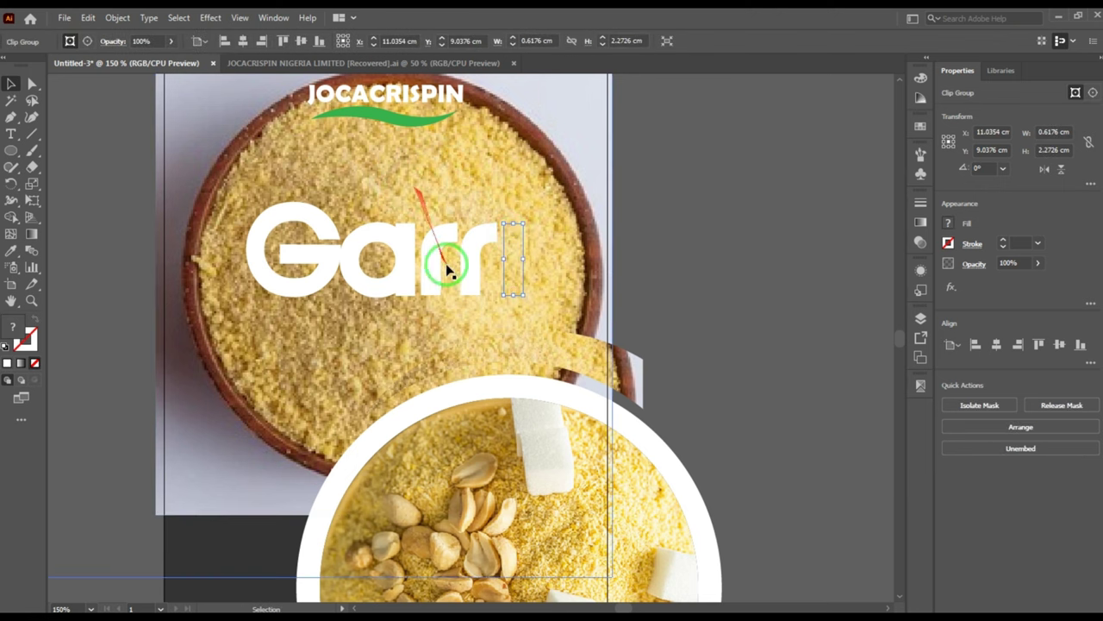
- Clip the garri bowl image into each of the two r letters of the Garri lettering
key(ctrl+z)
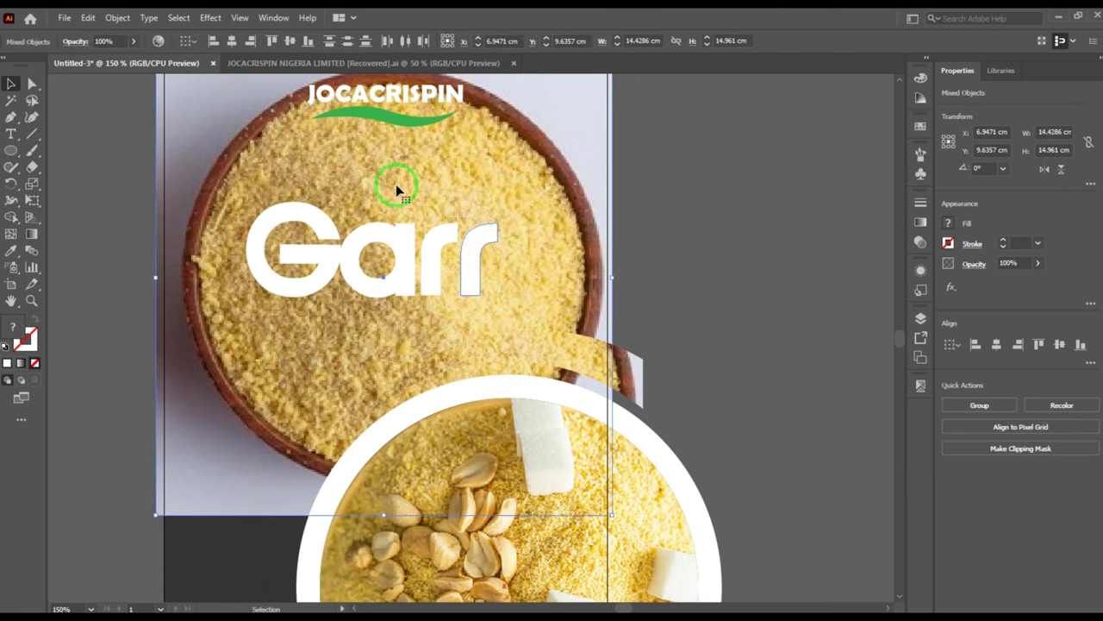
key(ctrl+7)
click(427, 250)
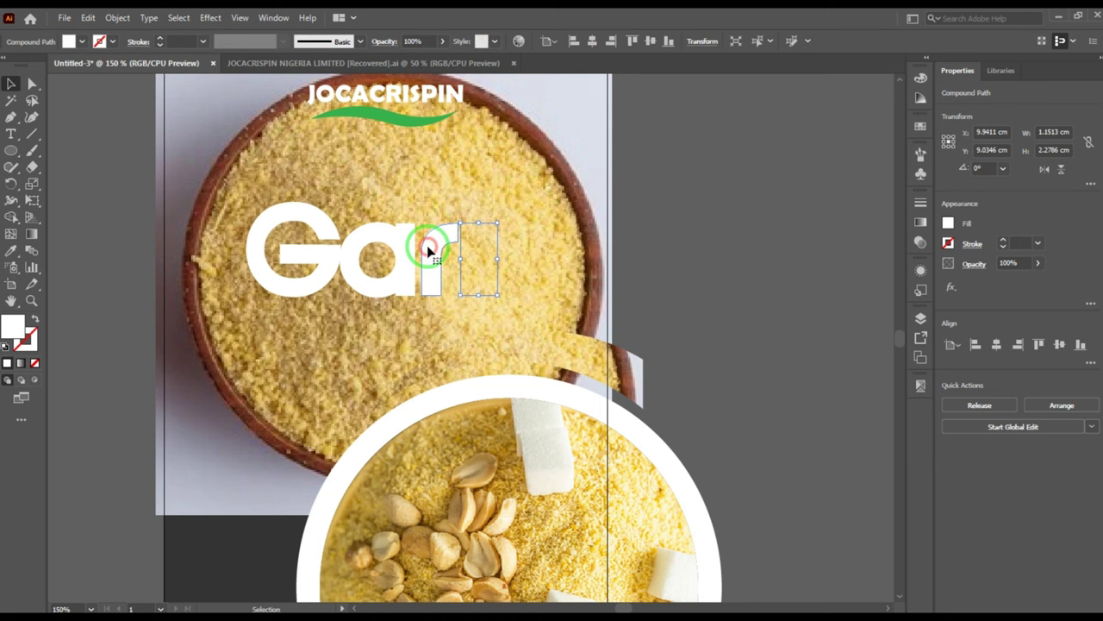
shift+click(389, 194)
key(ctrl+7)
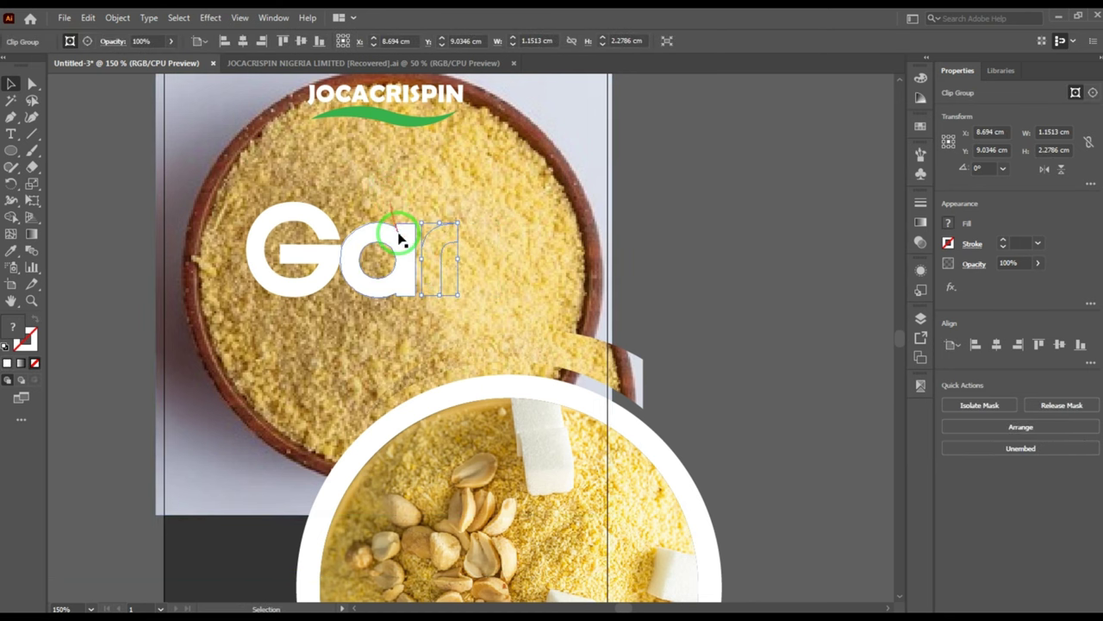
- Clip the garri bowl image into the letters a and G to complete the textured Garri lettering
click(399, 240)
shift+click(394, 182)
key(ctrl+7)
click(313, 224)
shift+click(331, 195)
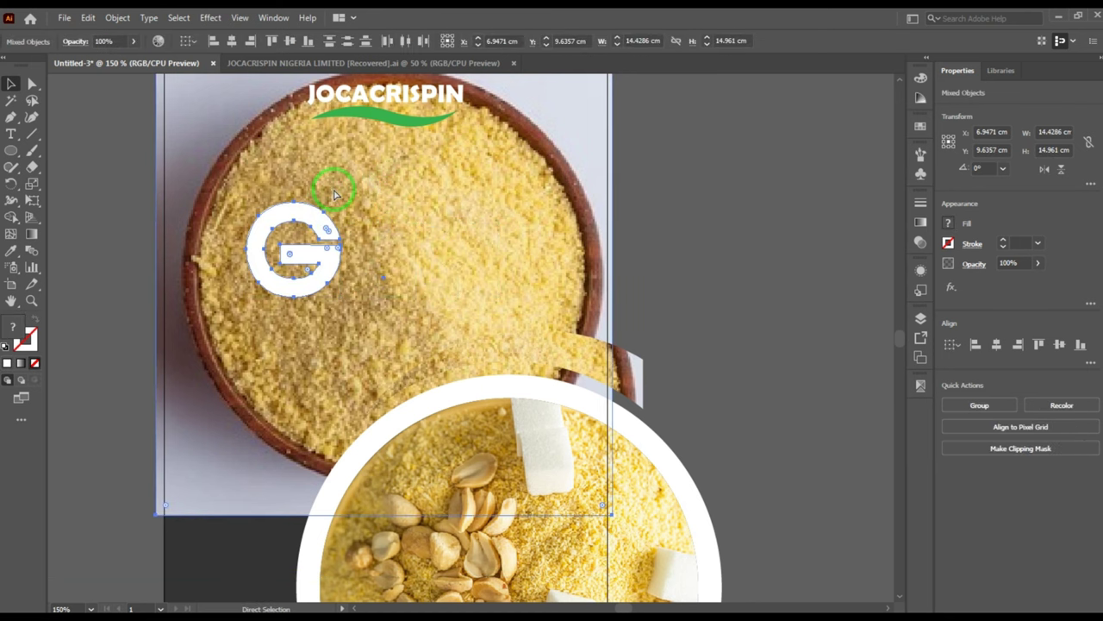
key(ctrl+7)
click(766, 215)
scroll(629, 264, down, 1)
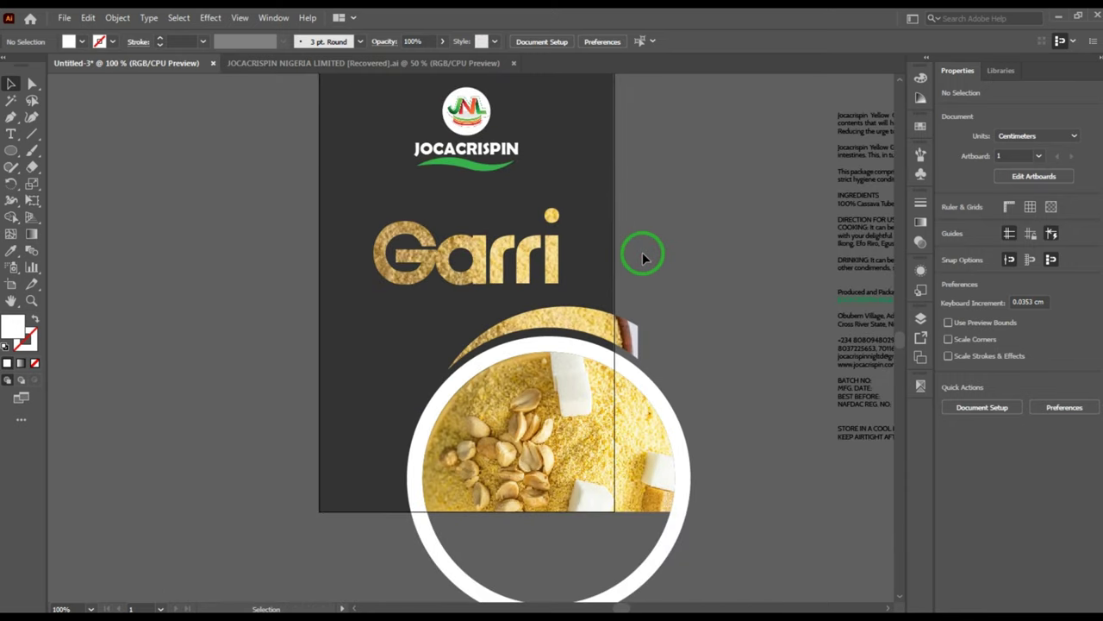
- Add the text "Yellow" above the Garri lettering and enlarge it to about 52 pt
key(ctrl+plus)
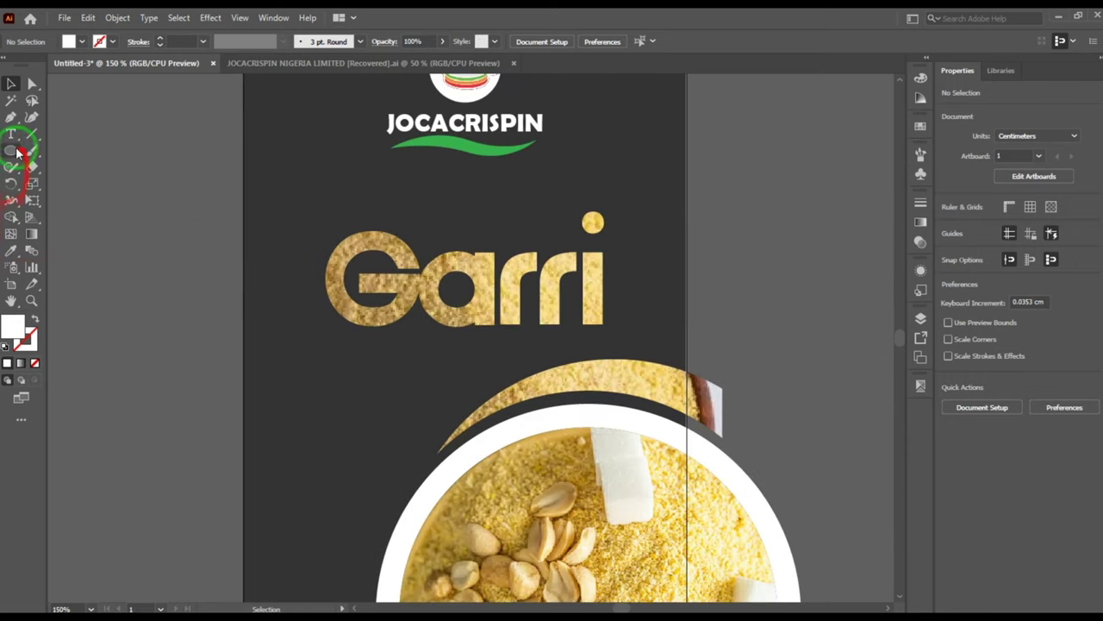
click(12, 134)
click(315, 205)
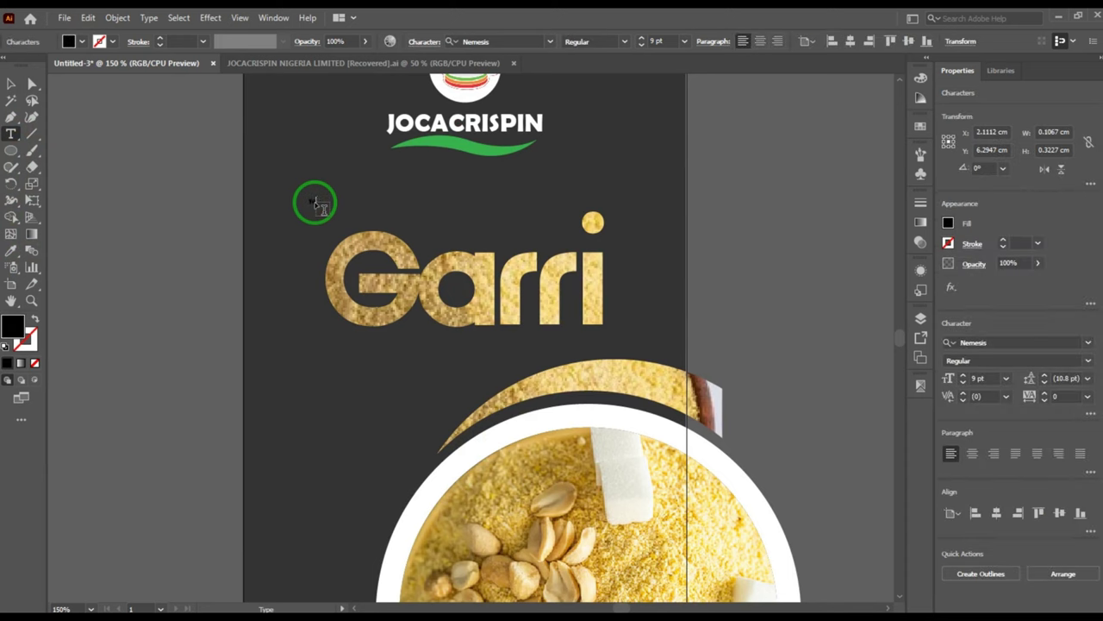
click(11, 84)
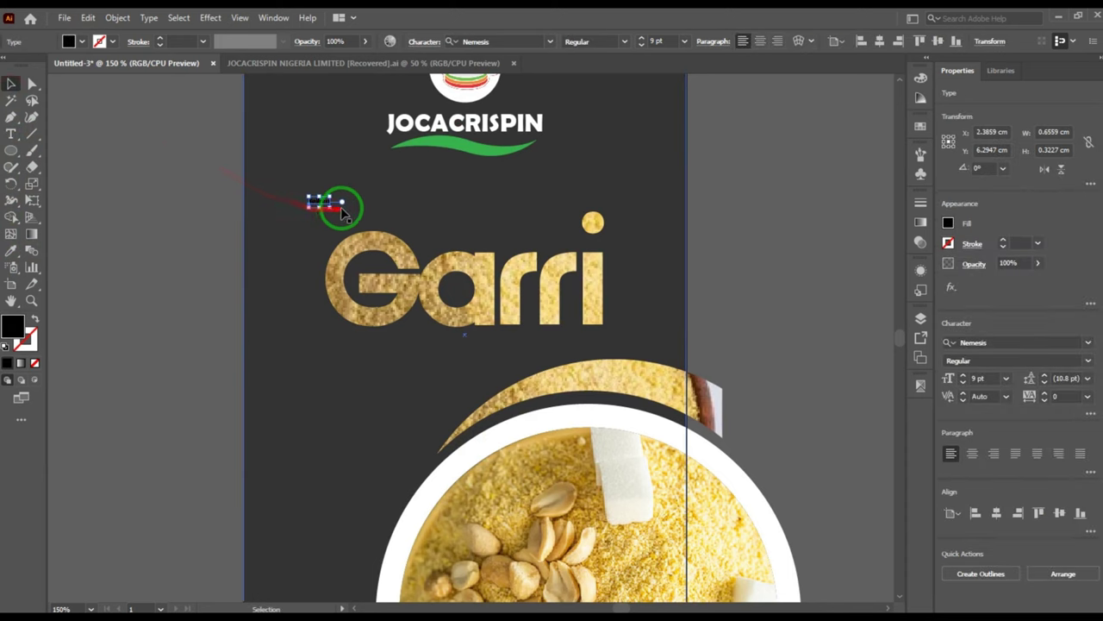
drag(329, 197, 429, 147)
drag(362, 185, 489, 228)
- Change the Yellow text to Aleo Bold and scale it down to about 31.75 pt, fitting beside the i's dot
click(993, 343)
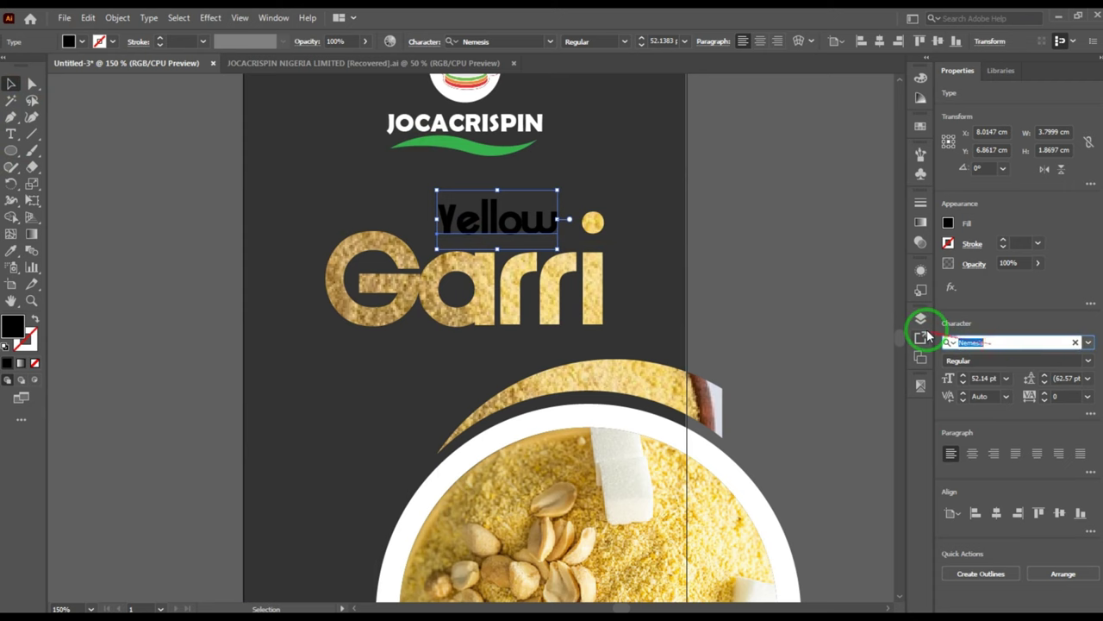
text(aleo)
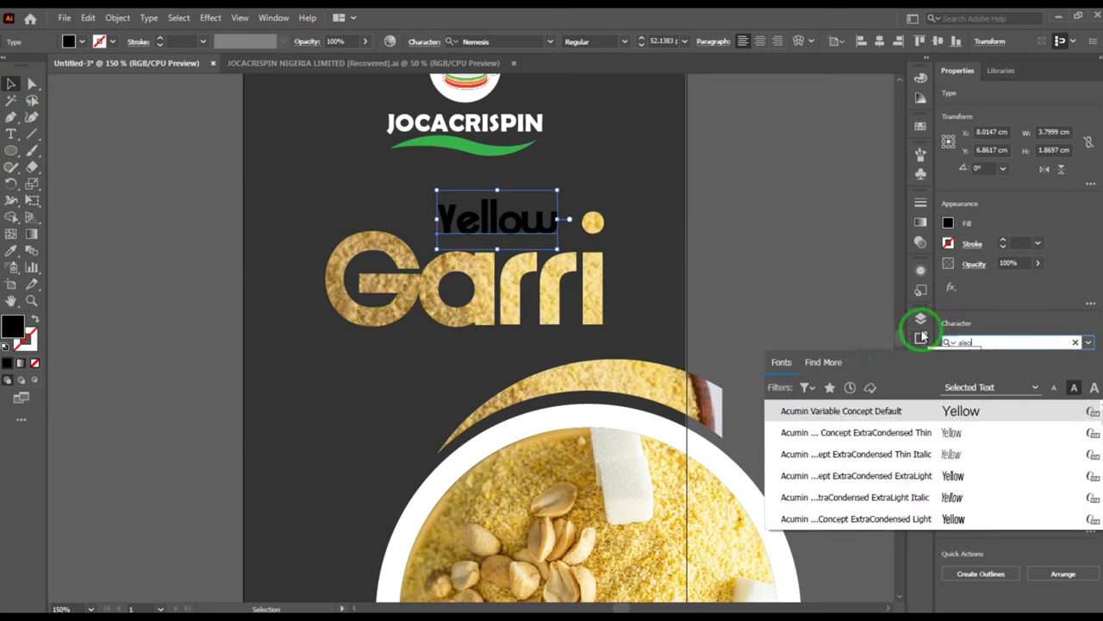
click(955, 496)
scroll(649, 229, up, 1)
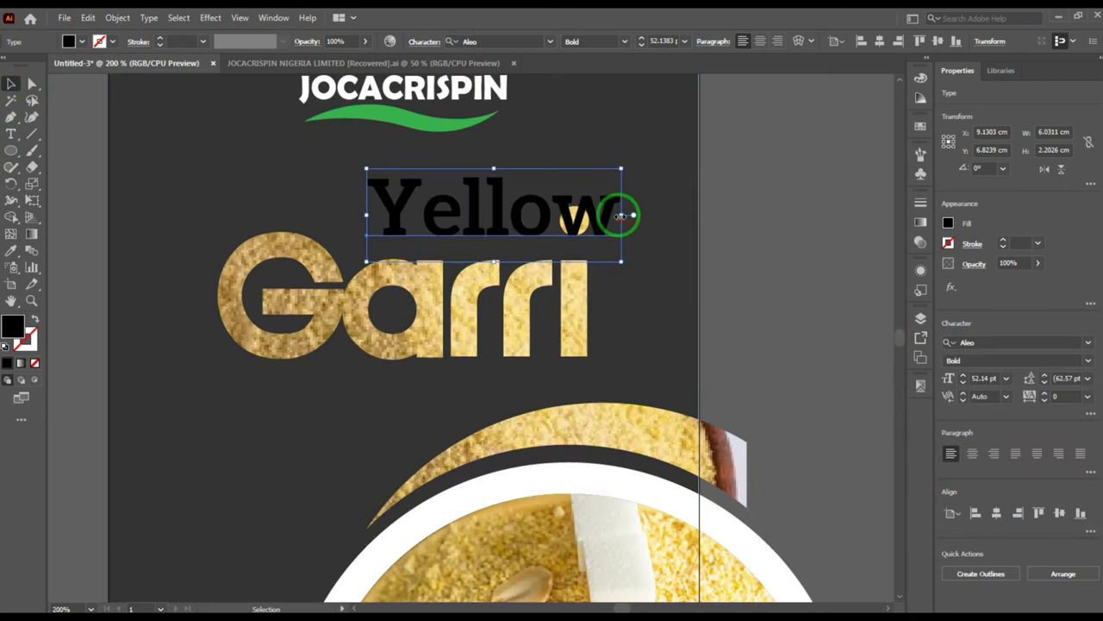
drag(619, 213, 541, 225)
scroll(507, 231, up, 1)
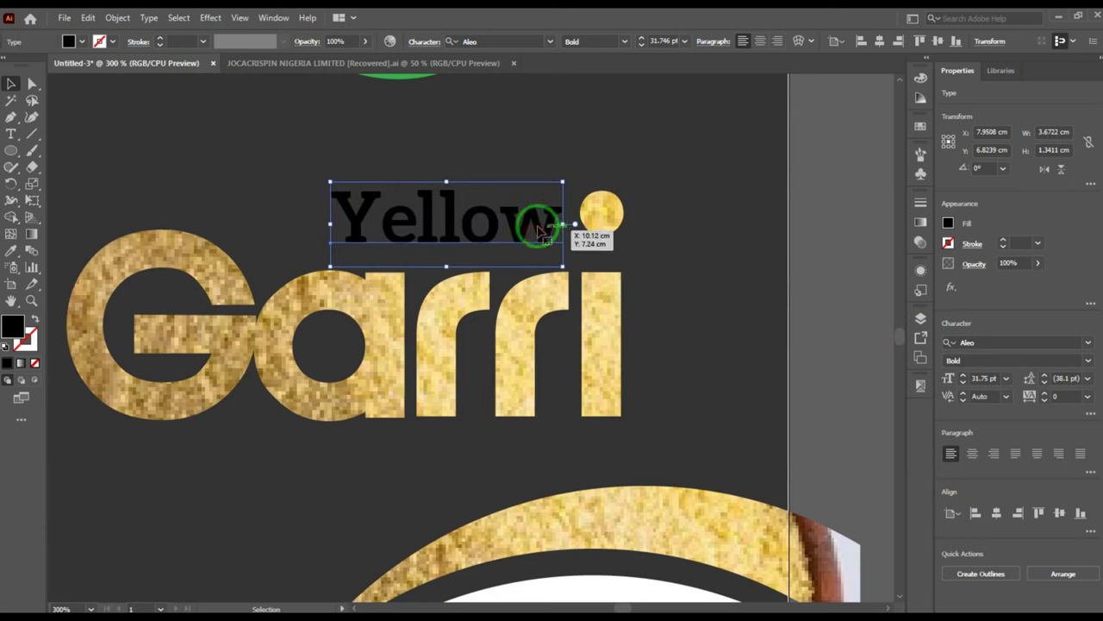
- Fill the Yellow text with the White swatch
click(920, 128)
click(767, 164)
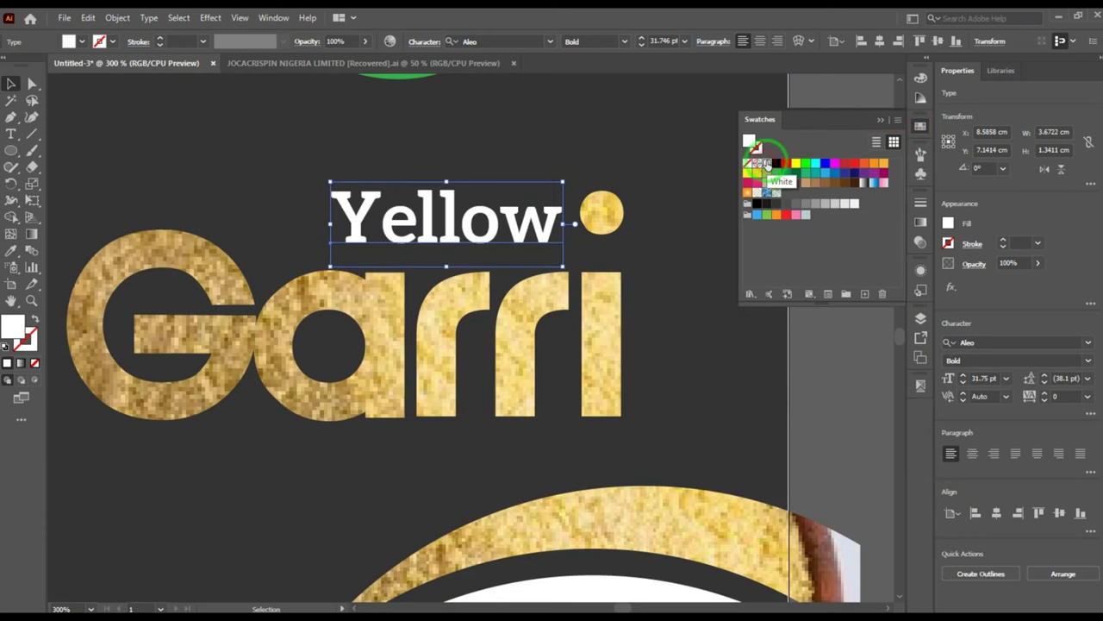
click(636, 402)
click(921, 127)
scroll(517, 329, down, 1)
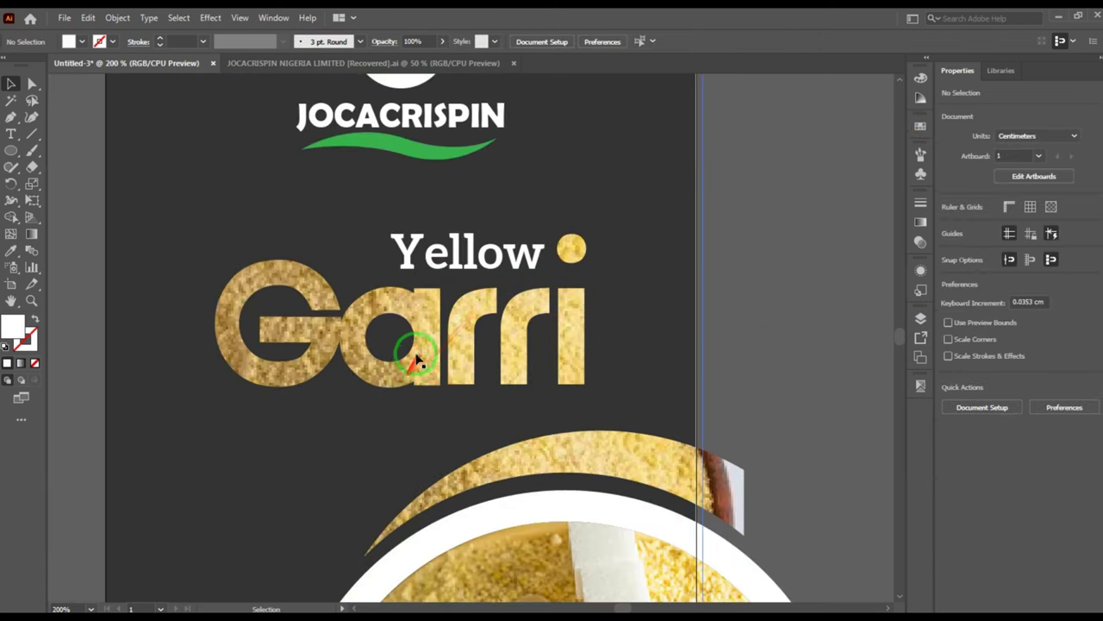
- Group the Yellow text and all Garri letters, leaving the dark label background out of the group
scroll(419, 359, down, 1)
drag(667, 266, 363, 379)
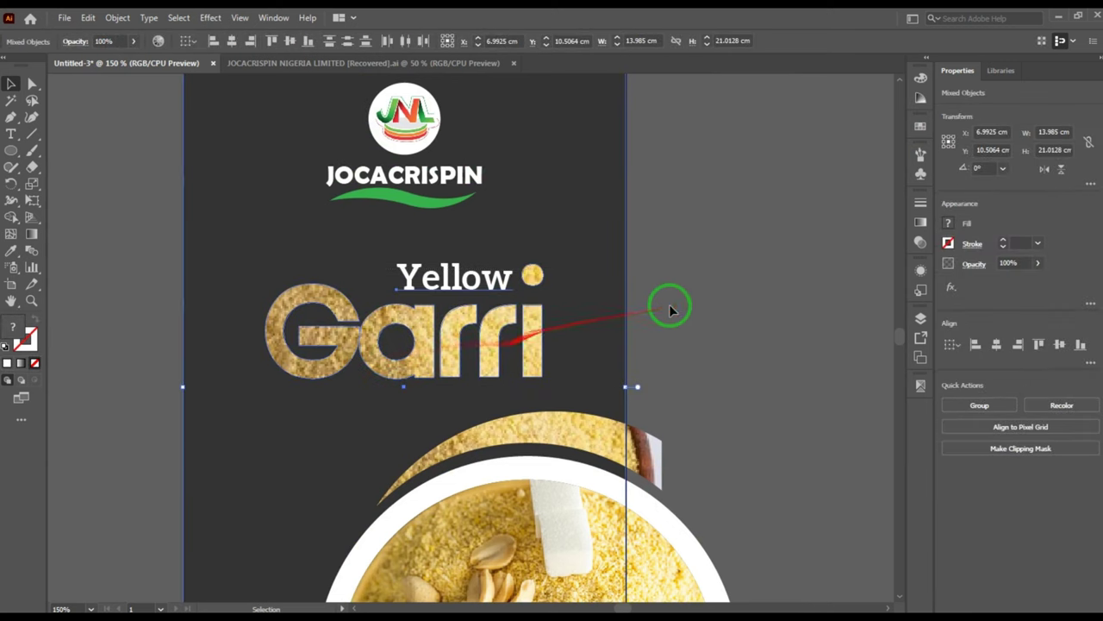
click(743, 290)
drag(686, 271, 203, 365)
drag(700, 257, 305, 385)
shift+click(615, 320)
key(ctrl+g)
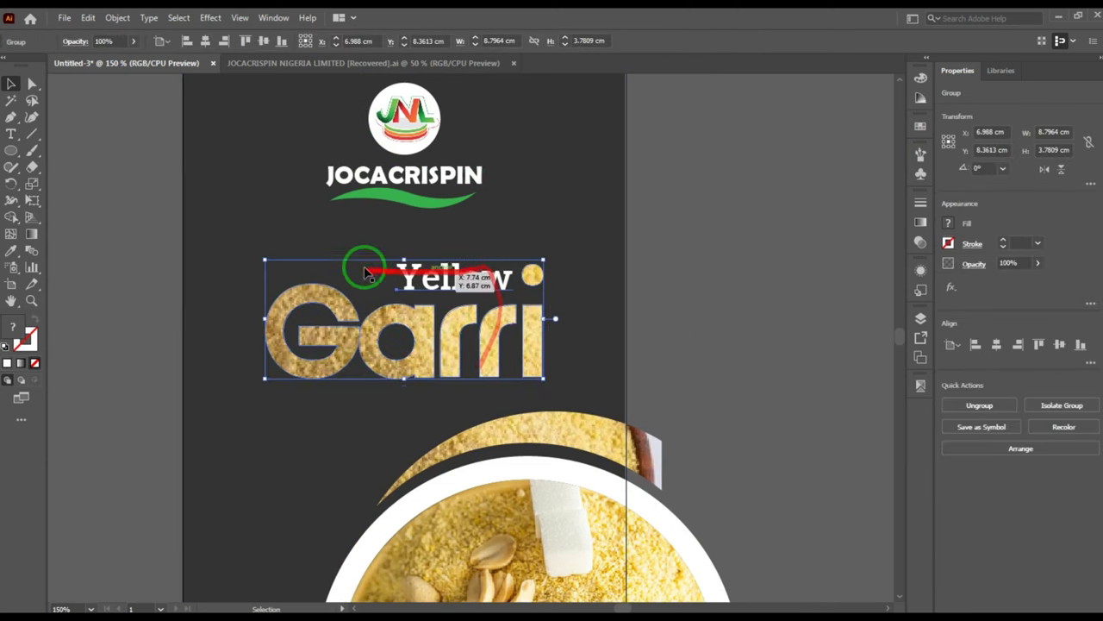
- Apply a Multiply drop shadow to the Yellow Garri group with 75% opacity, 0.2469 cm X and Y offsets and 0.1764 cm blur
click(206, 19)
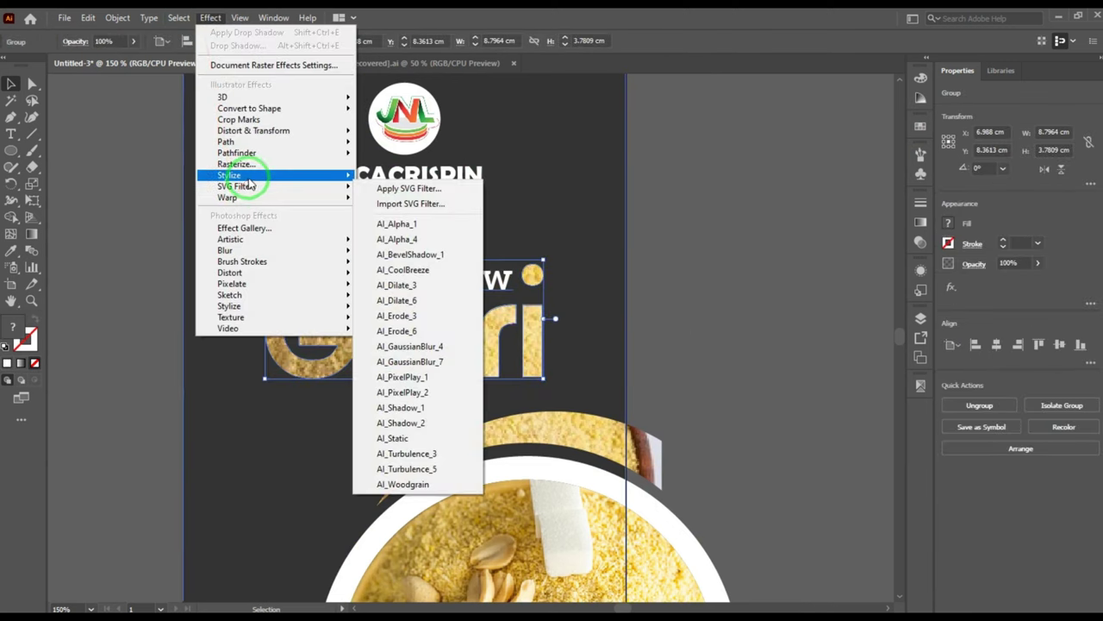
mouse_move(234, 175)
click(392, 179)
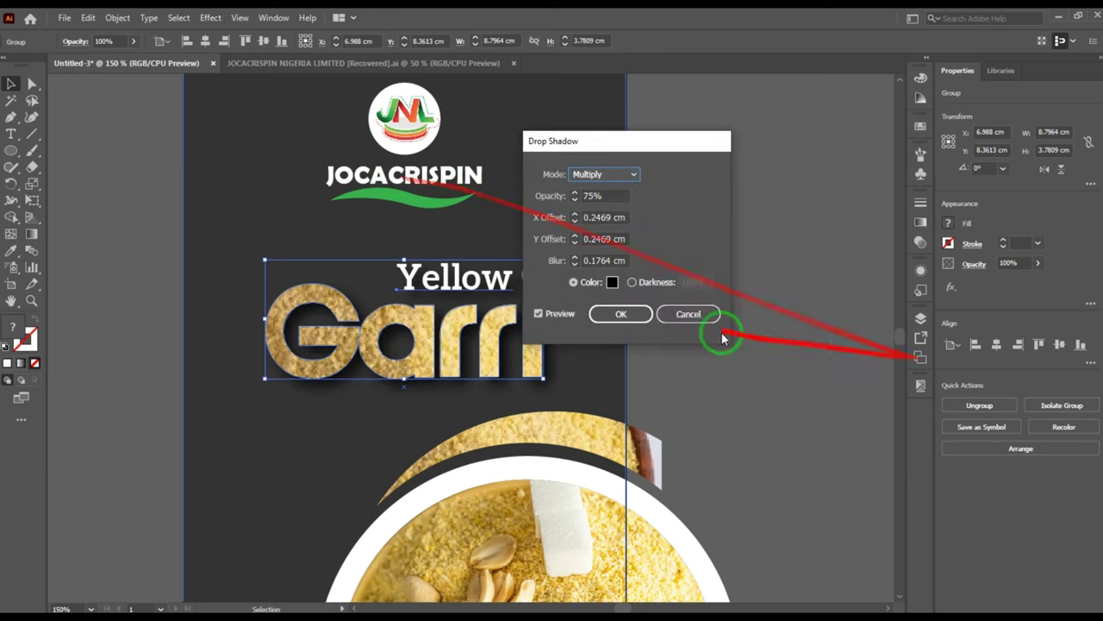
click(626, 313)
click(674, 362)
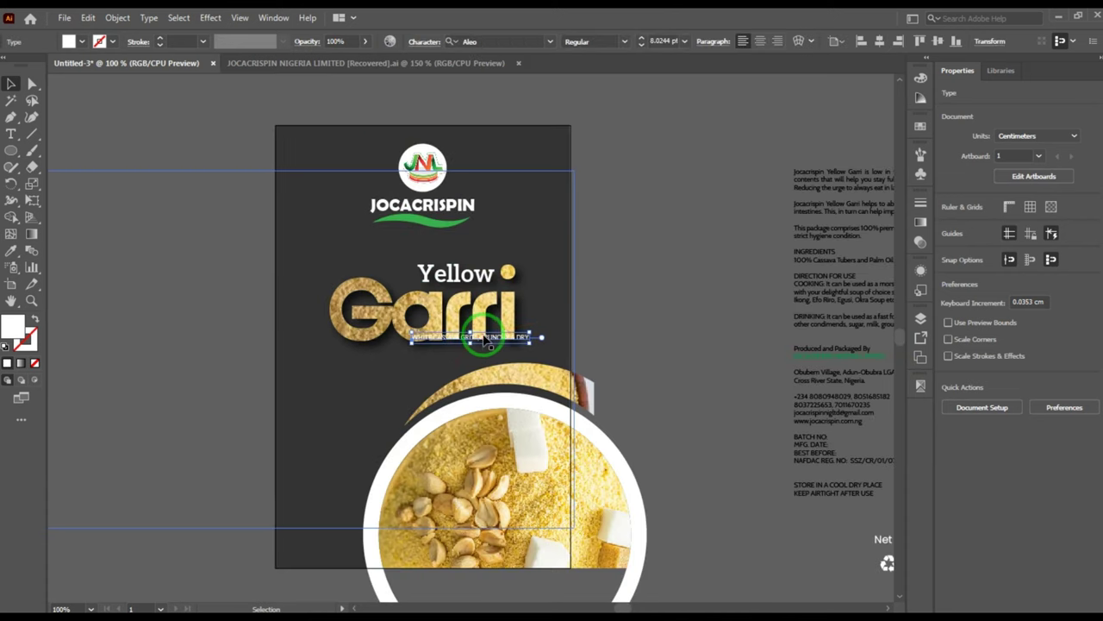
- Move the tagline clear below Garri and edit its beginning so it reads "YELLOW CASSAVA GRITS, CRUNCHY & DRY"
scroll(457, 362, up, 2)
drag(476, 314, 382, 367)
scroll(315, 358, up, 1)
double_click(311, 342)
drag(311, 342, 241, 323)
text(YELLOW)
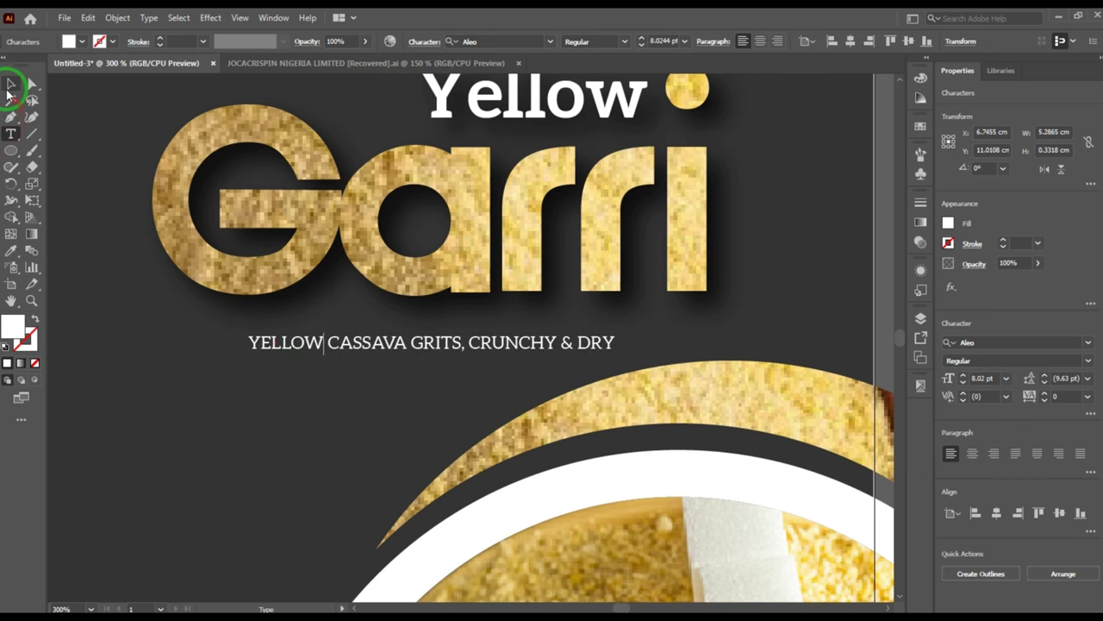
- Position the tagline closely beneath the Garri lettering, starting near the left edge of the G
click(11, 84)
drag(392, 343, 325, 306)
key(ctrl+minus)
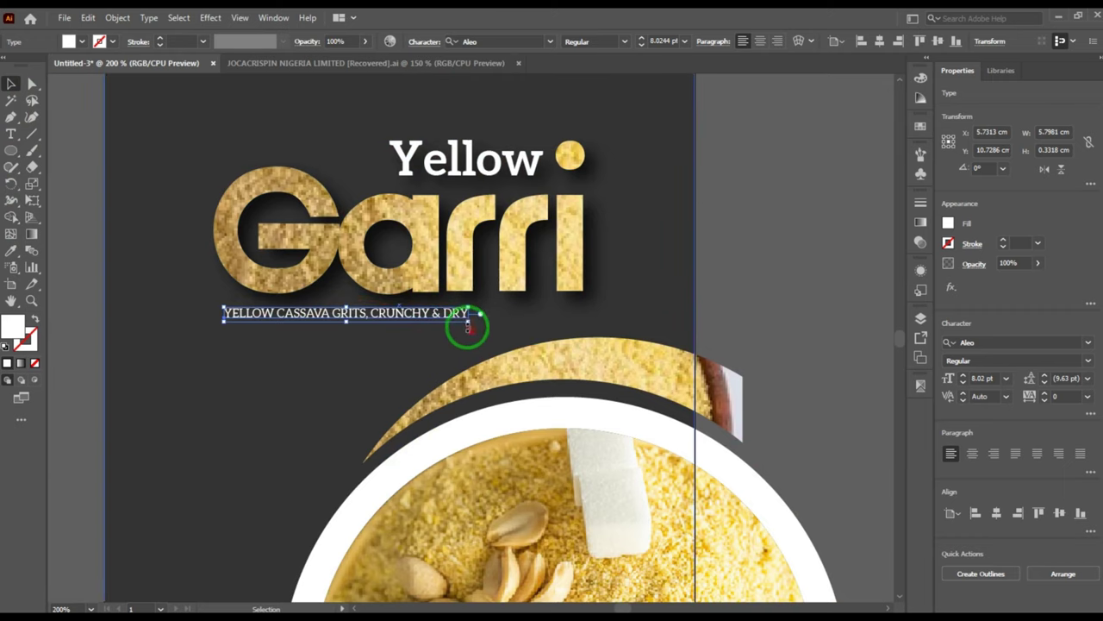
key(ctrl+minus)
key(ctrl+minus)
click(592, 241)
scroll(331, 299, up, 2)
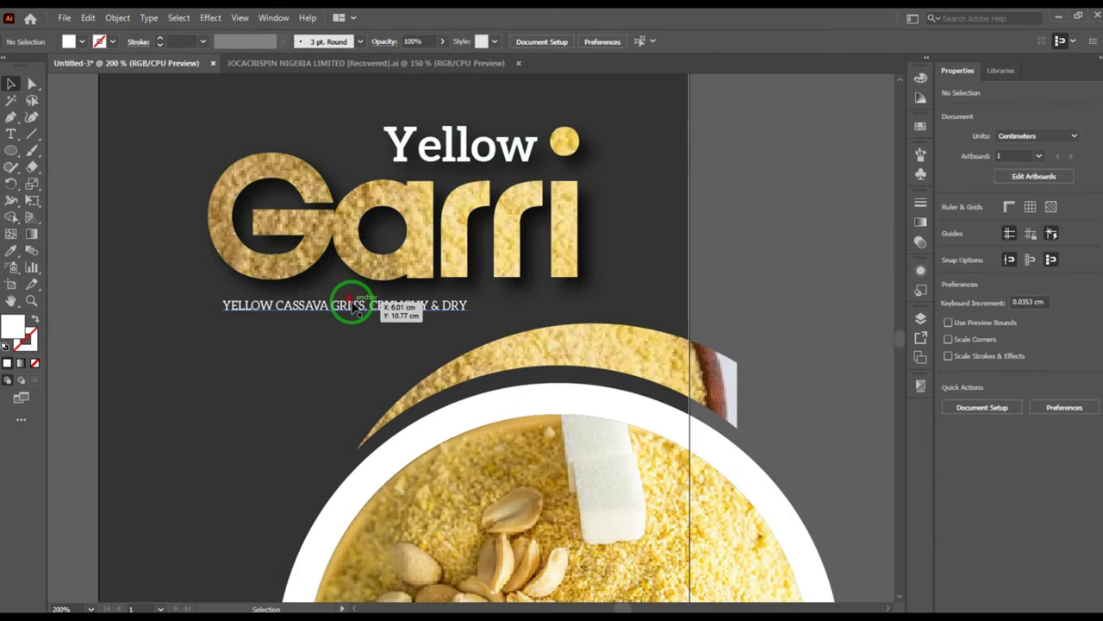
click(352, 303)
scroll(378, 320, down, 1)
click(693, 193)
scroll(493, 280, down, 1)
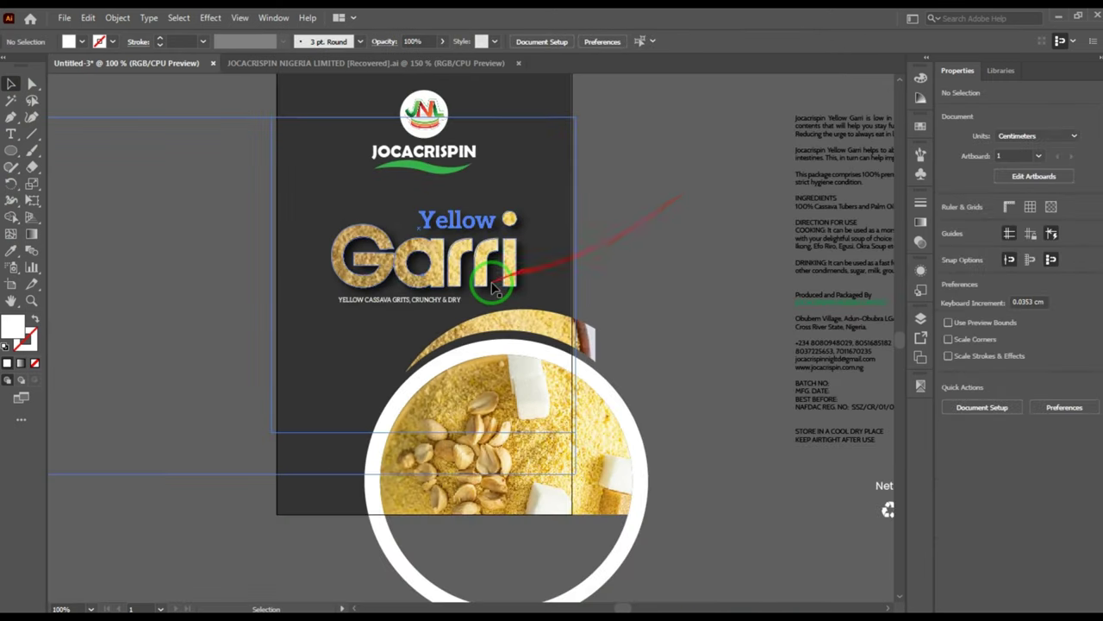
- Place the green SAND/STONE FREE badge on the label at about X 2.6 cm, Y 13.87 cm and bring it to the front
scroll(344, 333, down, 1)
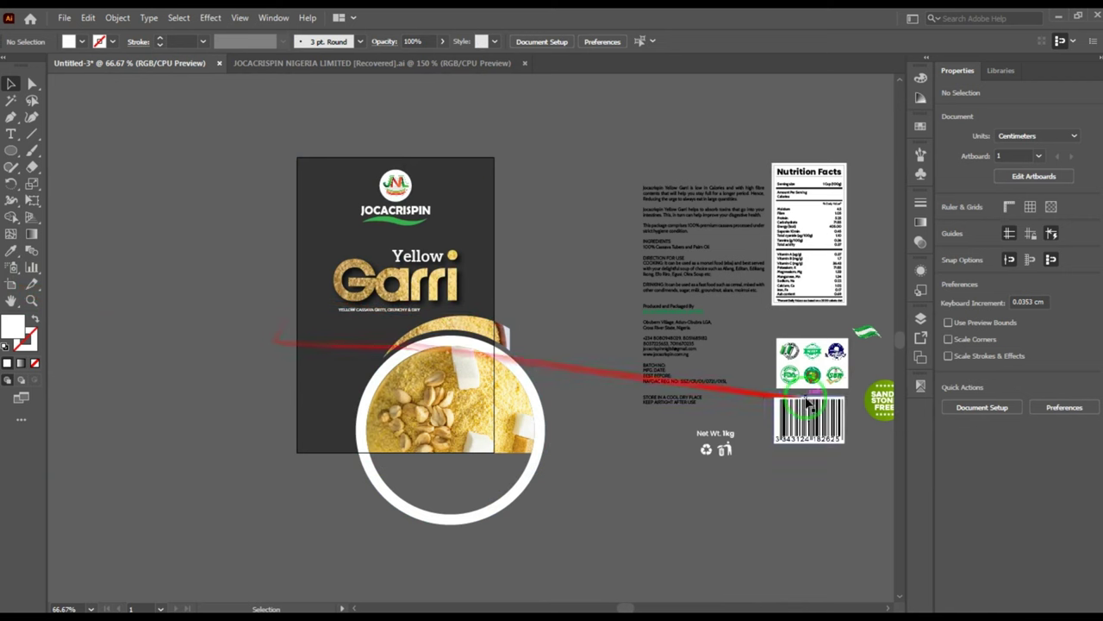
drag(875, 396, 329, 355)
scroll(328, 360, up, 4)
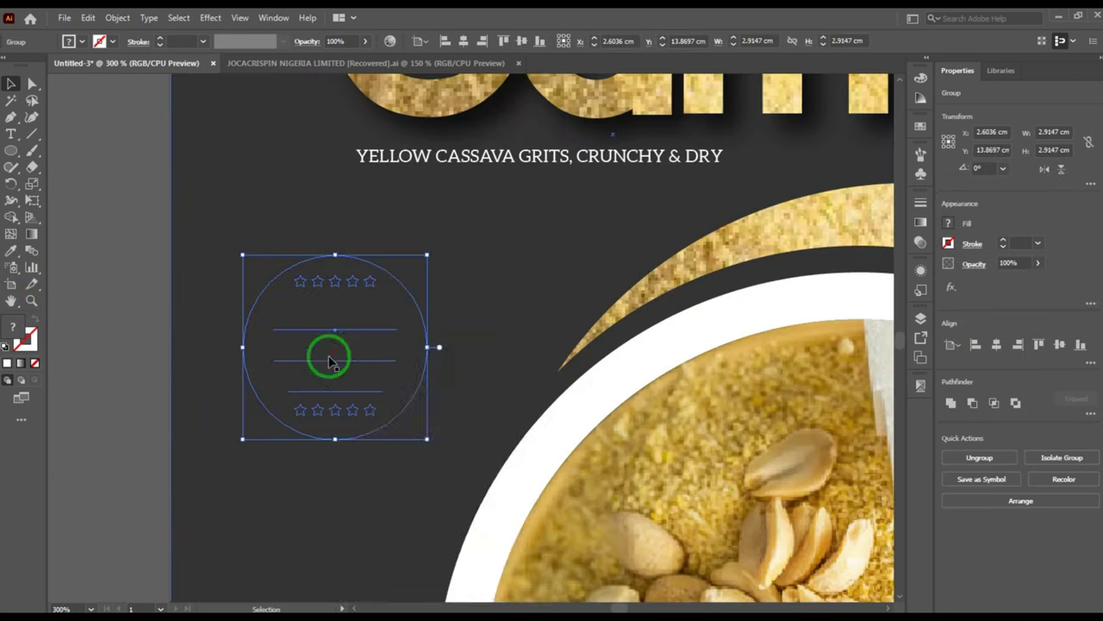
right_click(335, 355)
click(551, 527)
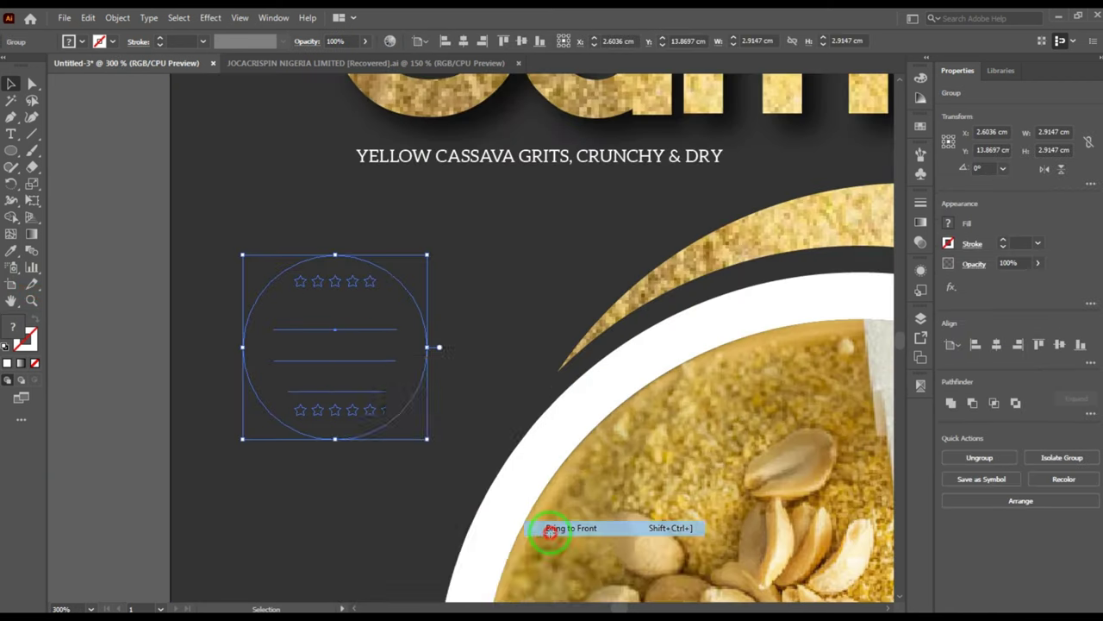
key(ctrl+minus)
key(ctrl+minus)
click(71, 394)
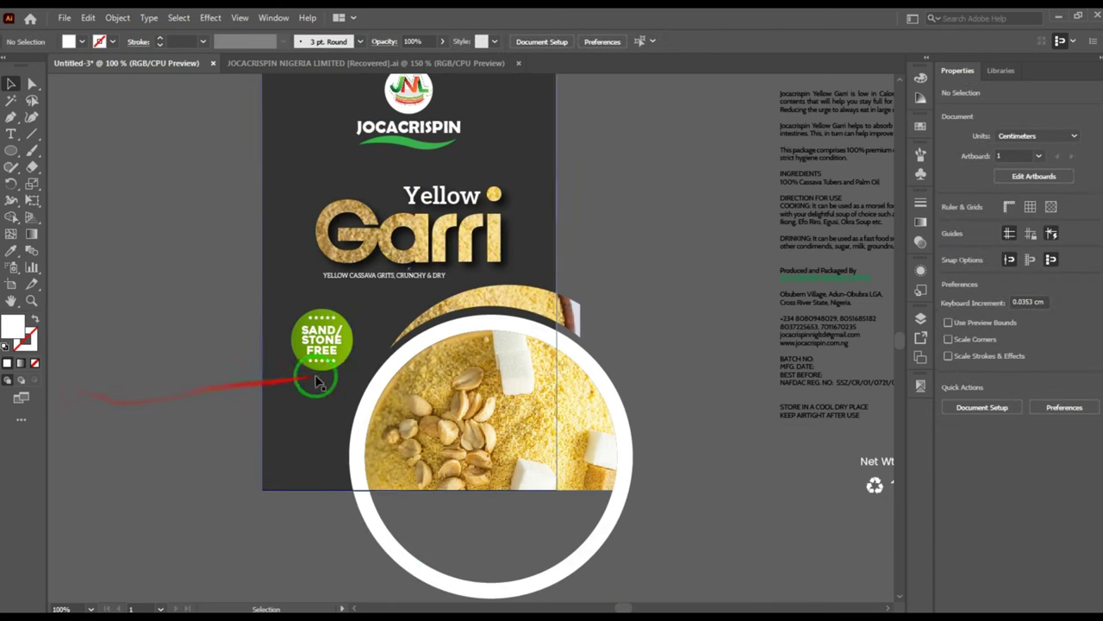
- Bring the product text, nutrition facts, certification icons, barcode and net weight items beside the label to the front
scroll(353, 356, up, 1)
scroll(348, 355, down, 3)
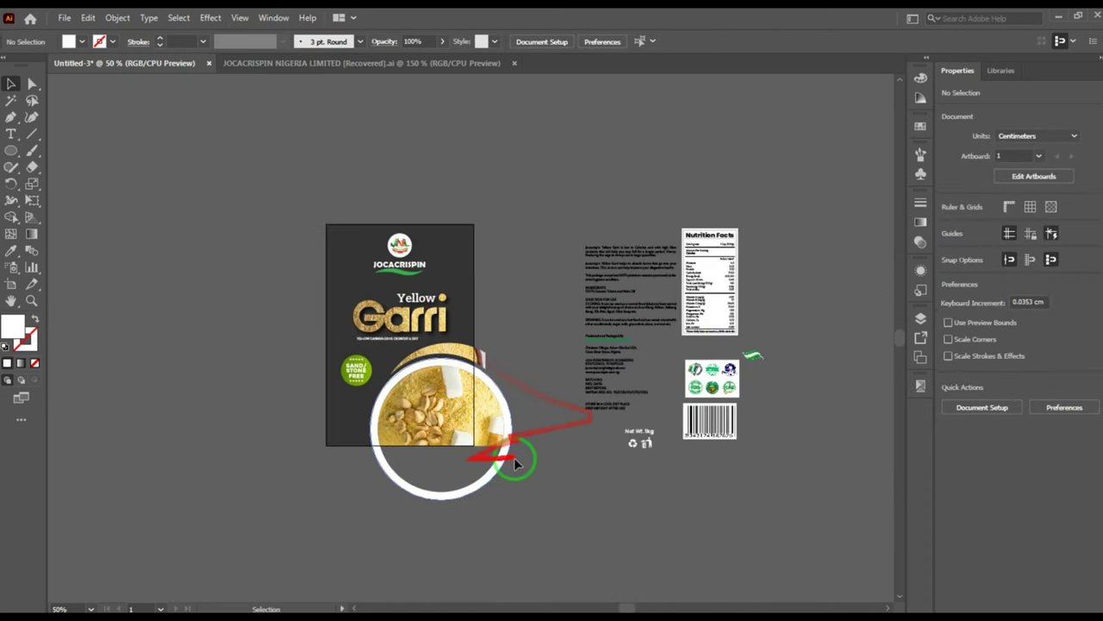
drag(605, 207, 605, 207)
right_click(697, 277)
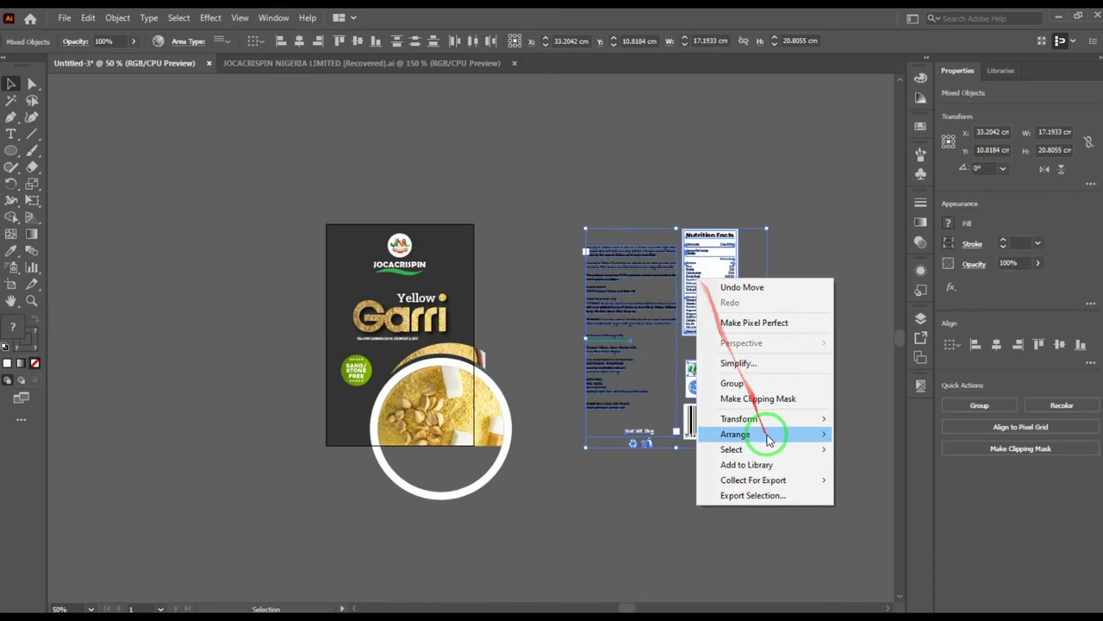
click(767, 433)
click(857, 435)
click(271, 460)
scroll(328, 393, up, 3)
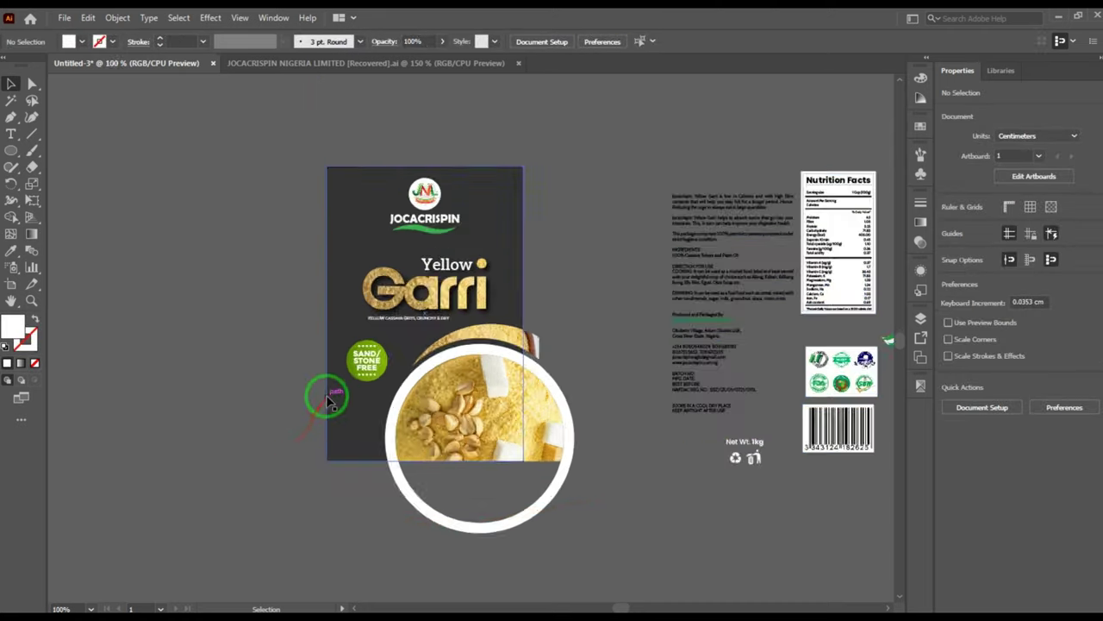
scroll(239, 429, down, 1)
scroll(352, 375, down, 1)
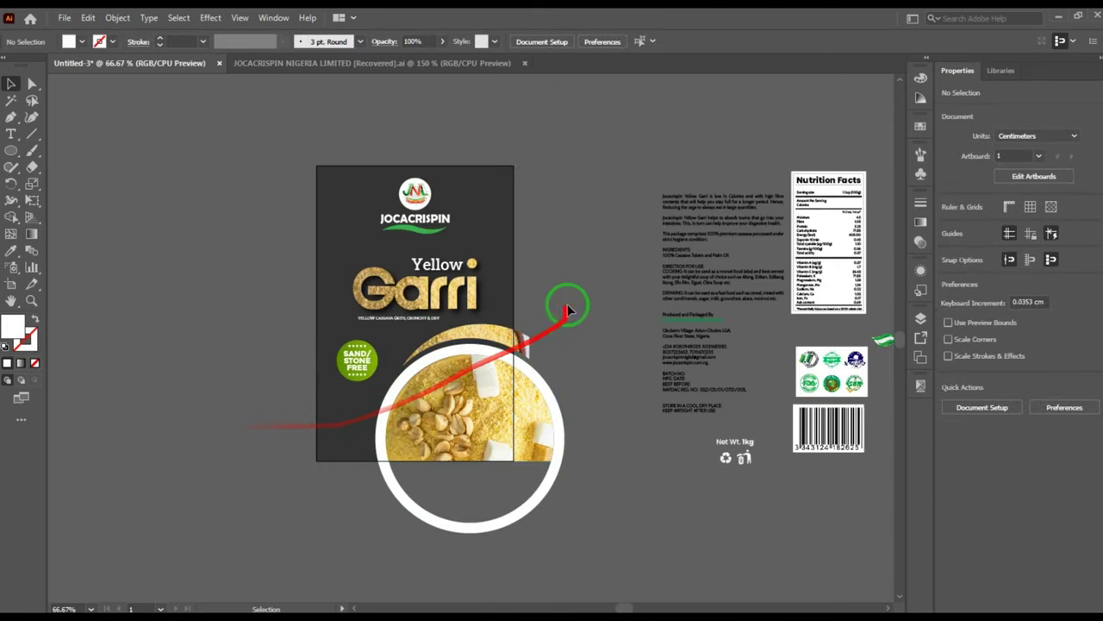
- Place the small green-and-white leaf image on the label above the Garri lettering, at about X 2.35 cm, Y 5.57 cm
drag(881, 341, 324, 246)
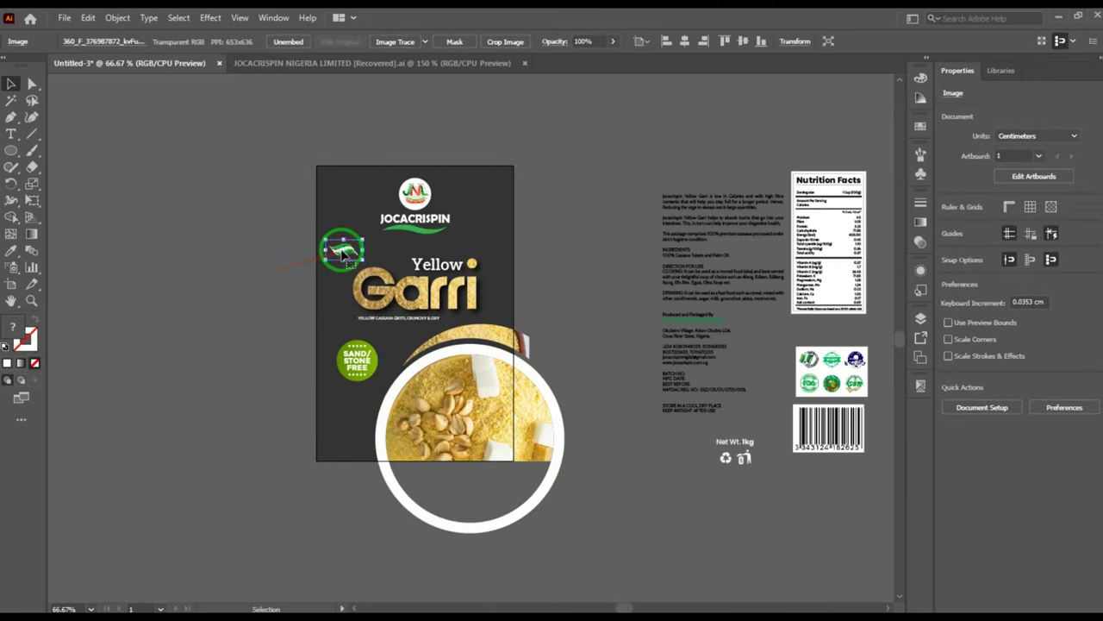
scroll(207, 216, up, 6)
scroll(207, 215, down, 2)
drag(207, 215, 288, 229)
scroll(281, 243, down, 2)
scroll(287, 226, down, 1)
click(572, 159)
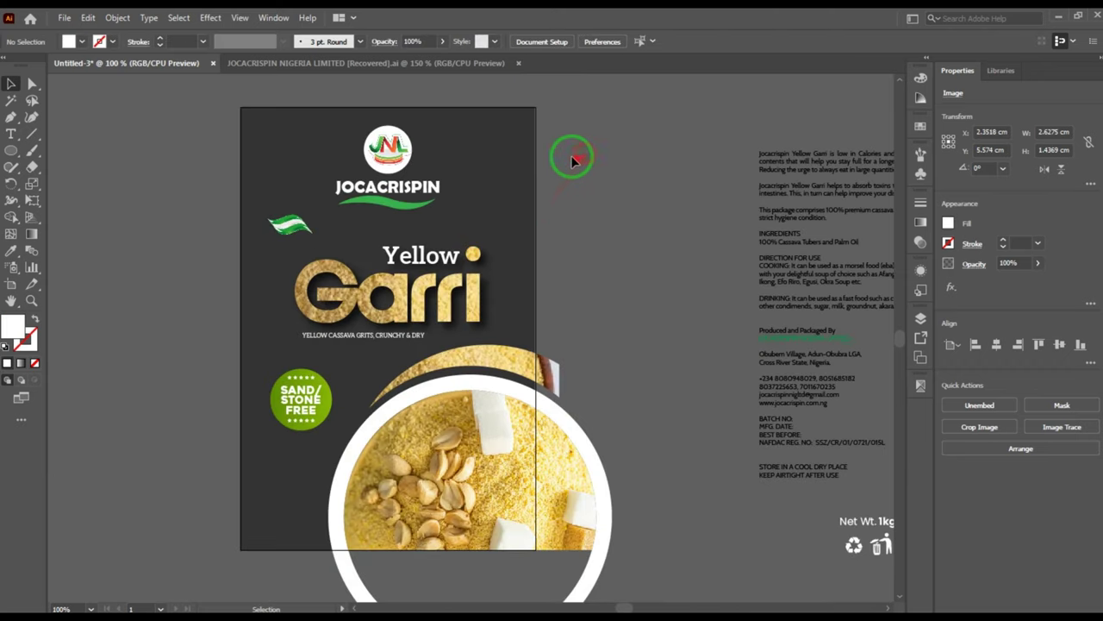
click(297, 225)
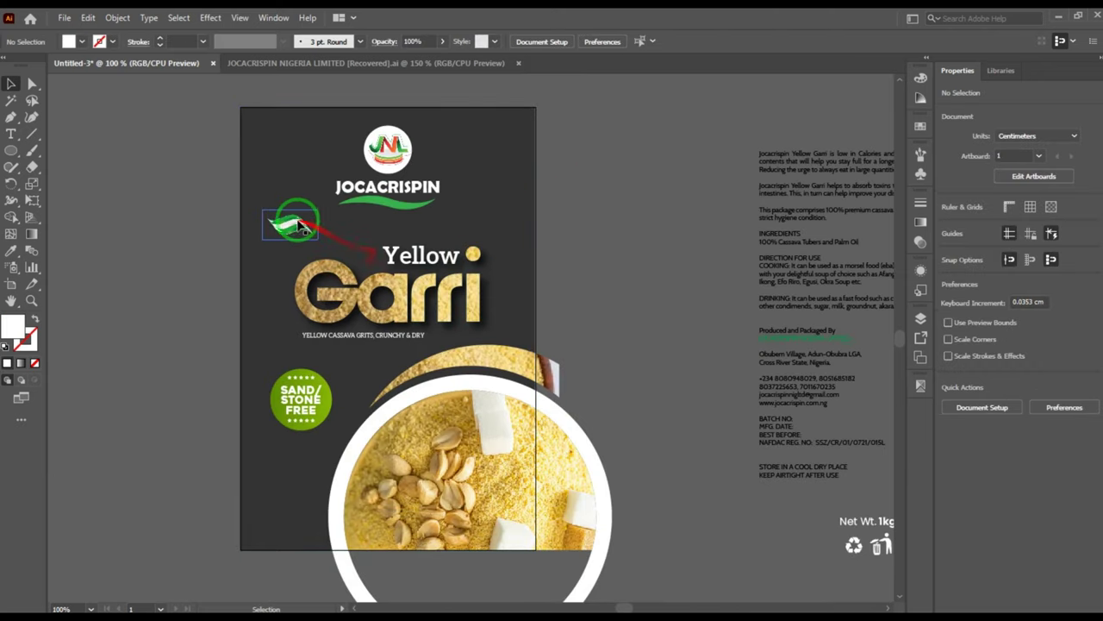
drag(319, 235, 352, 303)
scroll(352, 303, down, 1)
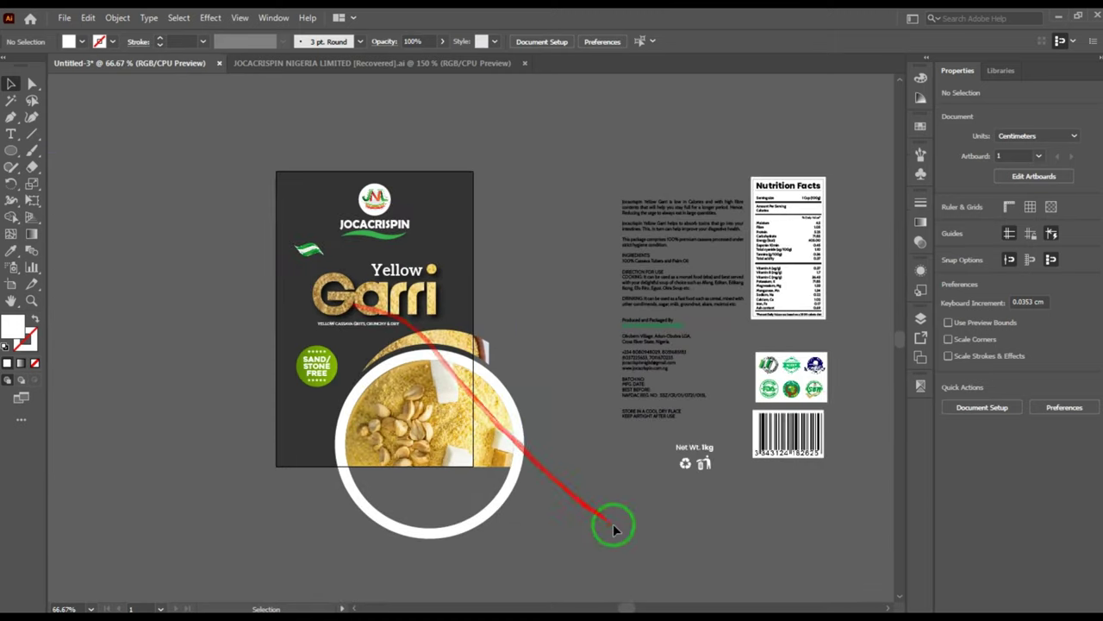
- Place the Net Wt. 1kg text with its recycling icons below the SAND/STONE FREE badge, at about X 2.36 cm, Y 18.71 cm
drag(747, 431, 749, 430)
click(694, 466)
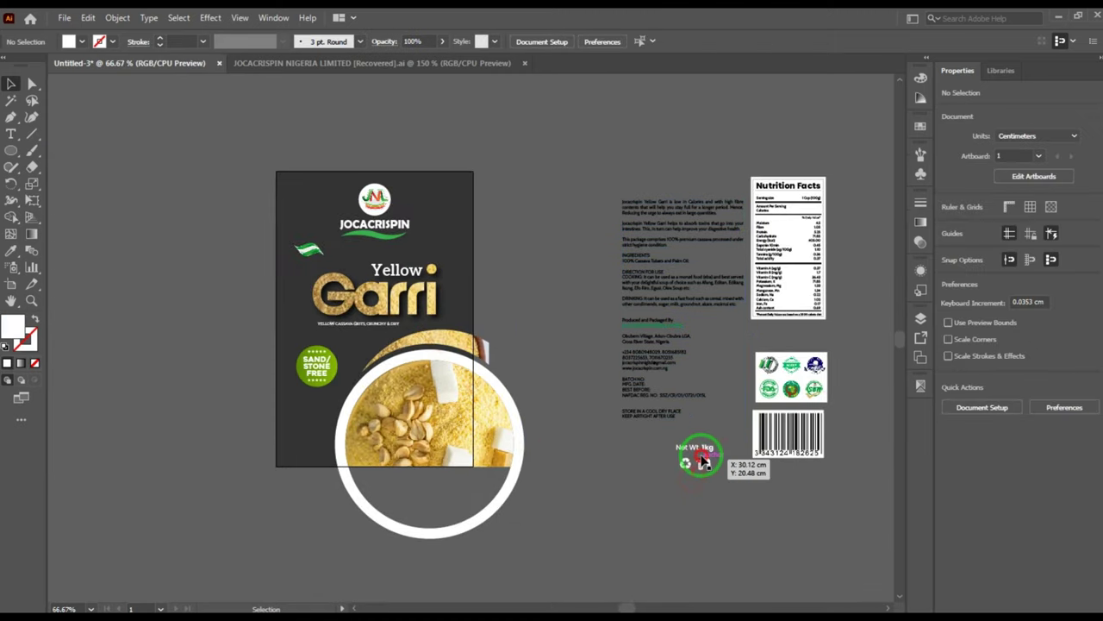
click(701, 454)
click(682, 509)
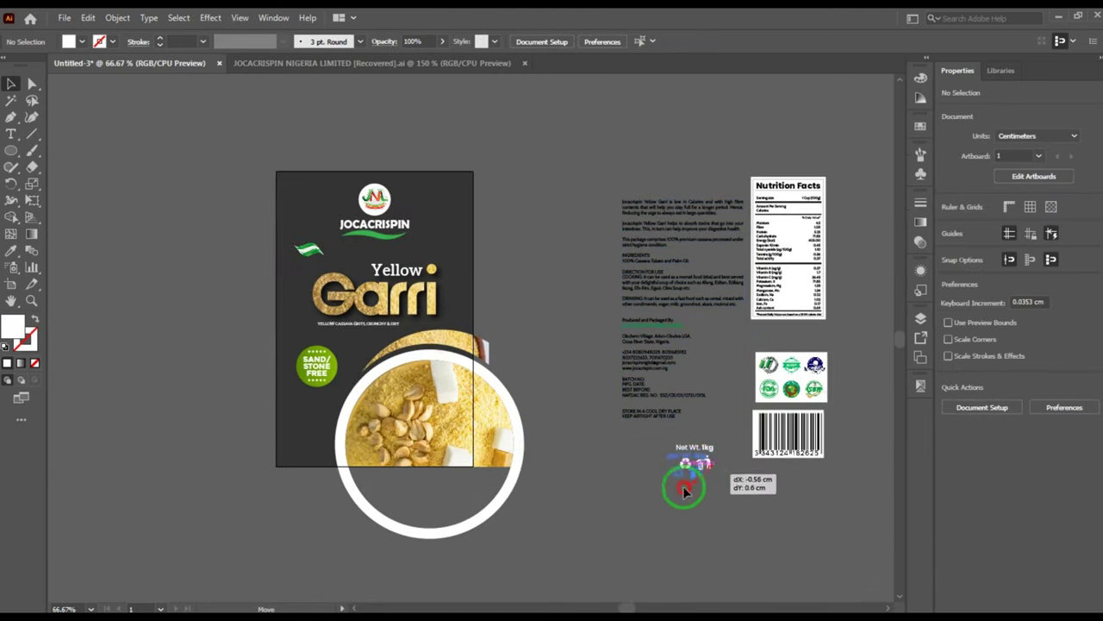
drag(685, 489, 340, 382)
scroll(315, 443, up, 4)
scroll(340, 382, down, 3)
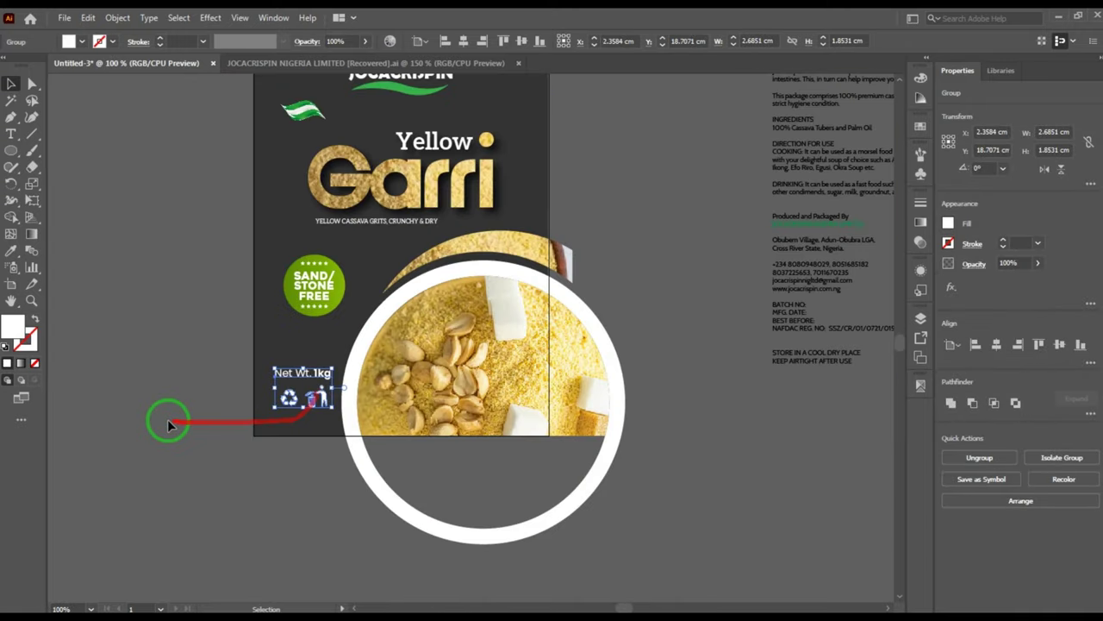
click(198, 379)
scroll(204, 422, down, 1)
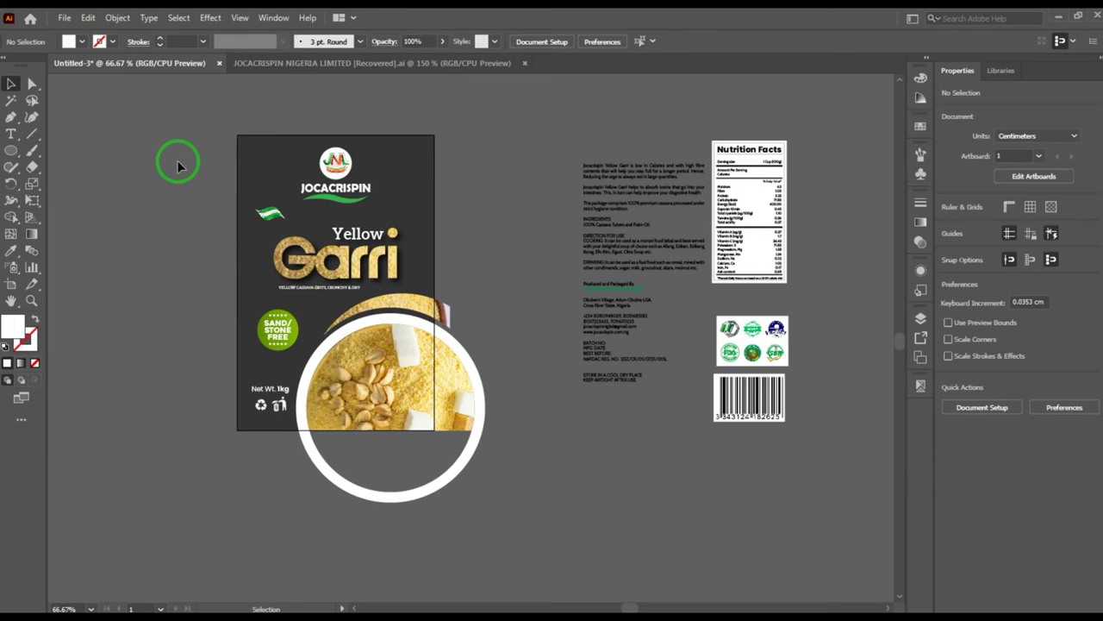
- Group all the label artwork and draw a rectangle over it, aligned to the artboard's top-left corner and covering about 14 × 21 cm
click(474, 389)
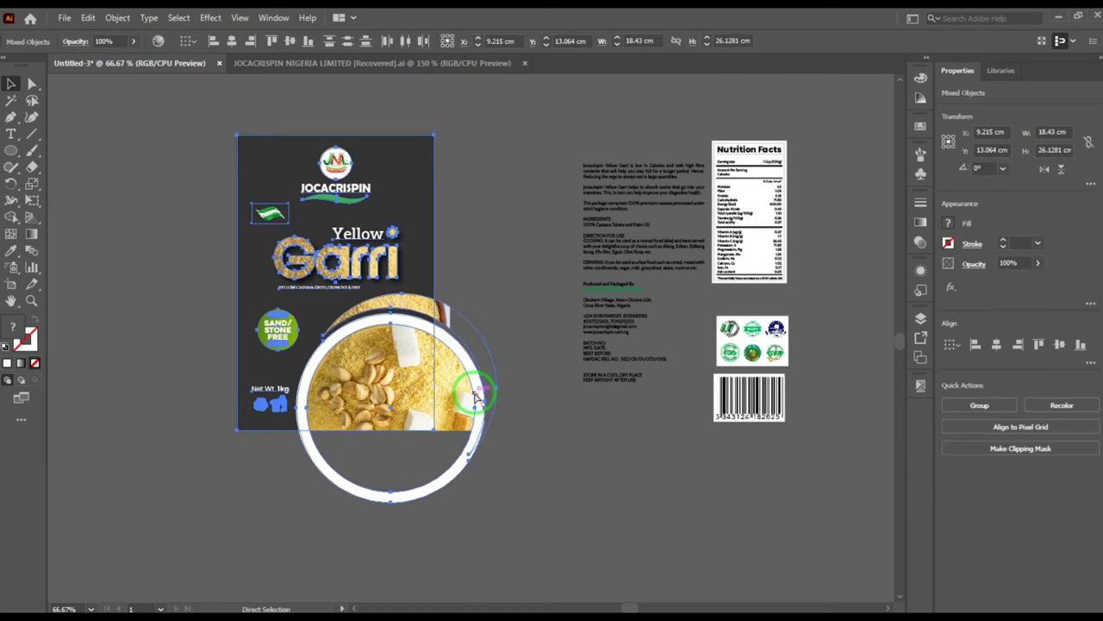
click(181, 254)
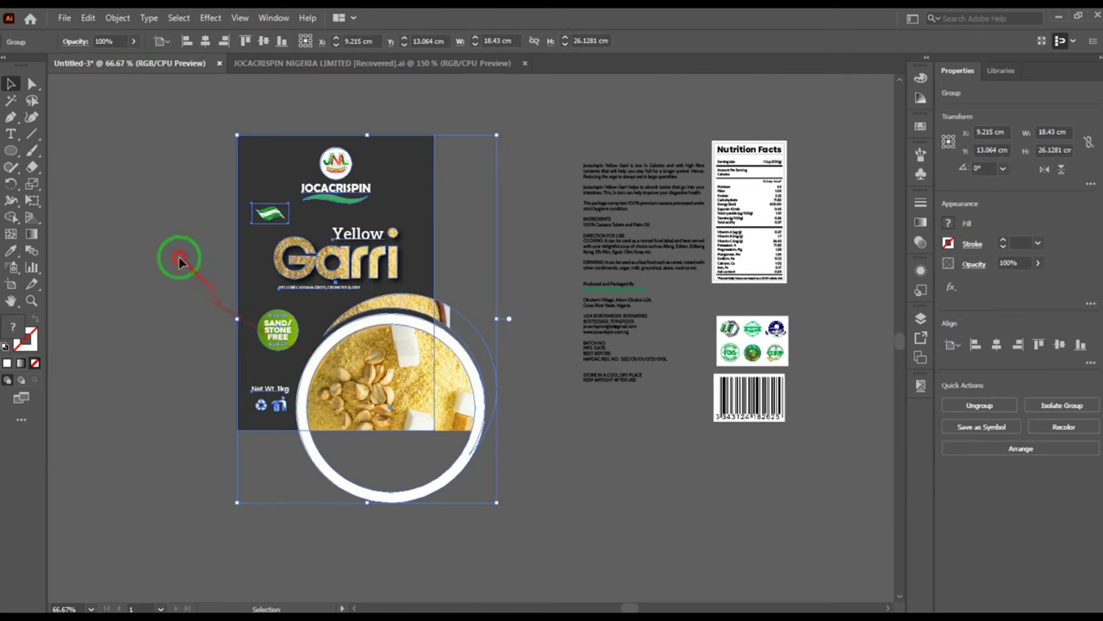
click(10, 150)
click(78, 150)
drag(252, 153, 392, 372)
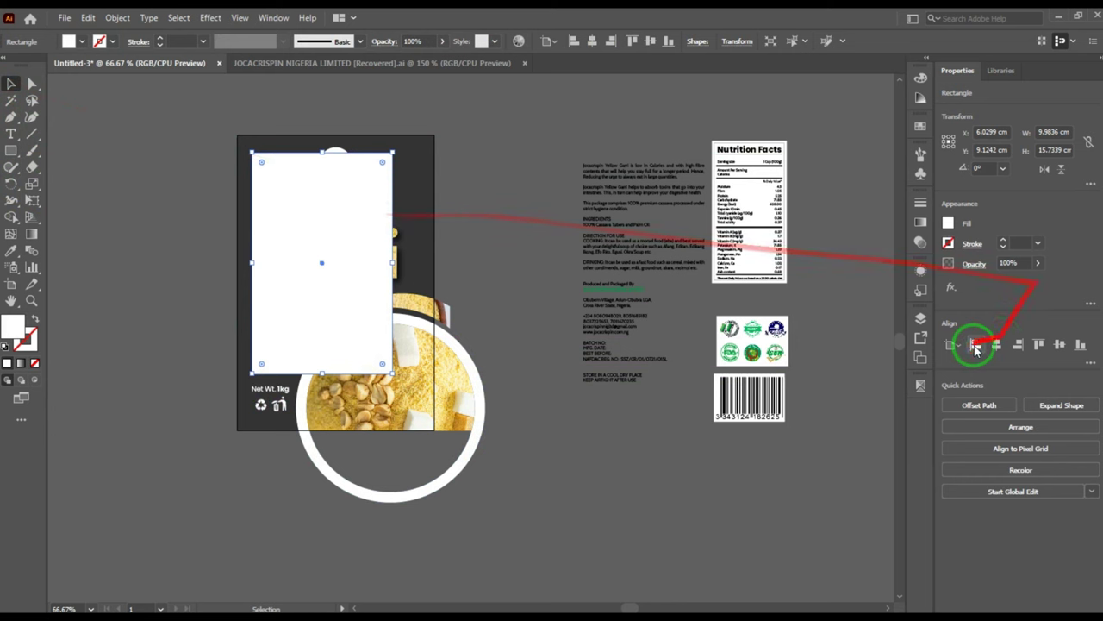
click(975, 344)
click(1039, 344)
scroll(397, 402, up, 1)
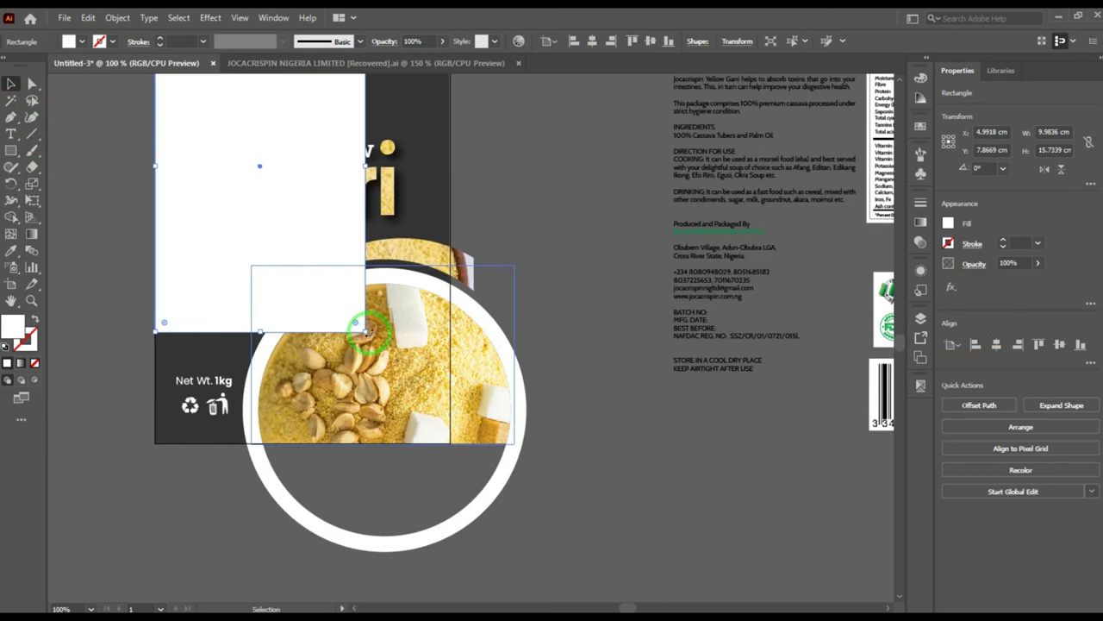
drag(365, 331, 450, 444)
- Make a clipping mask from the rectangle and the grouped artwork to hide everything outside the artboard
key(ctrl+z)
shift+click(459, 383)
key(ctrl+7)
click(494, 276)
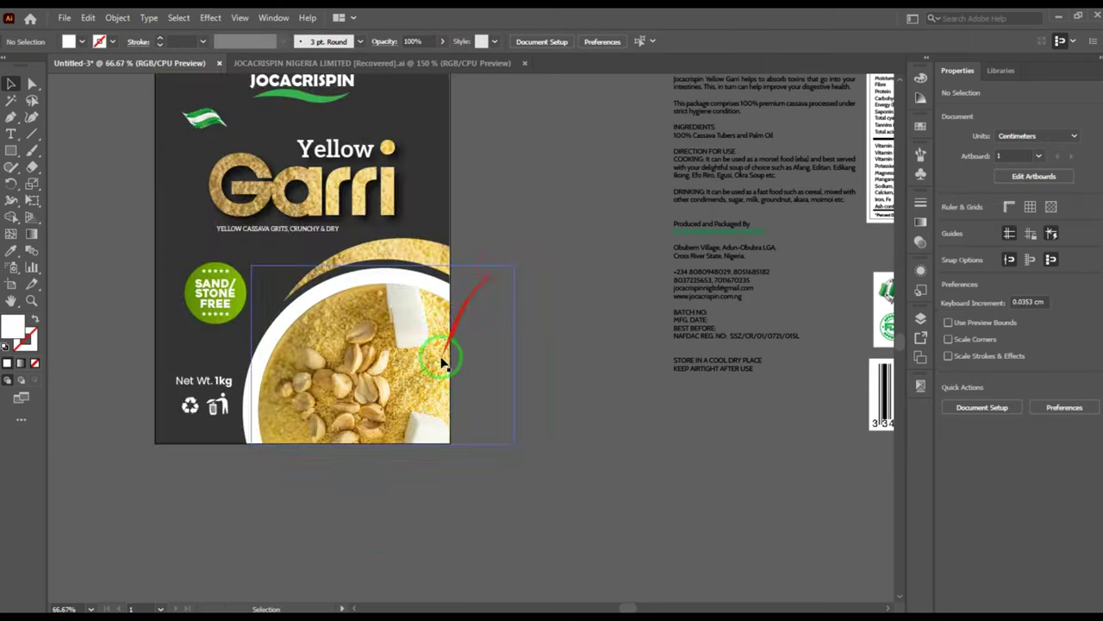
scroll(443, 360, down, 1)
scroll(381, 125, up, 1)
scroll(390, 180, down, 1)
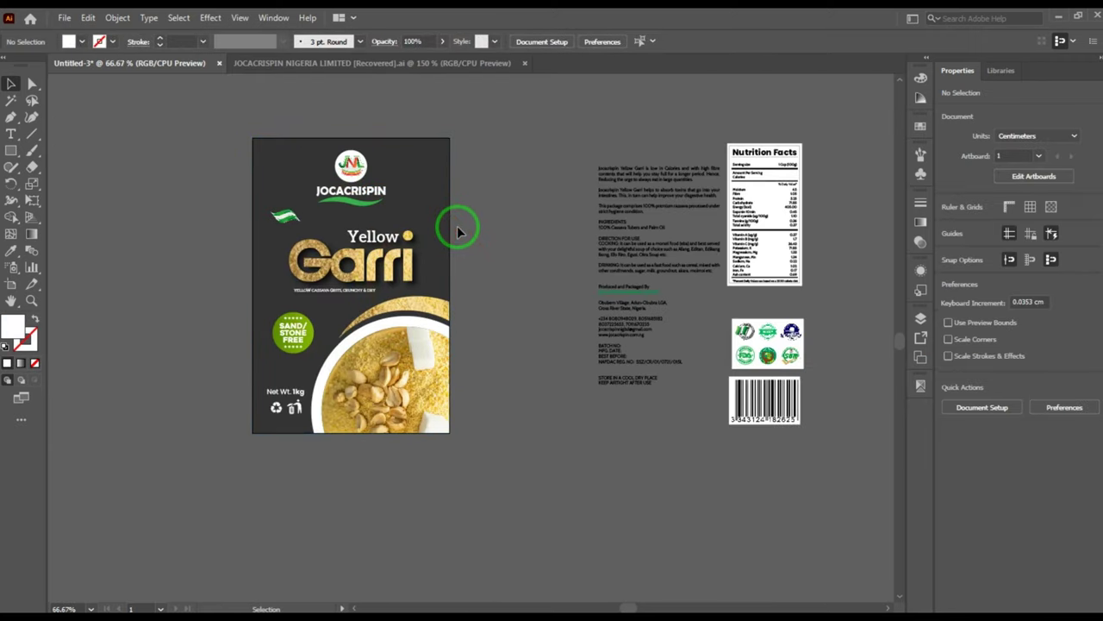
- Add a second 14 × 21 cm artboard beside the label and move the product text block off it, beyond the nutrition facts
key(shift+o)
scroll(456, 227, down, 1)
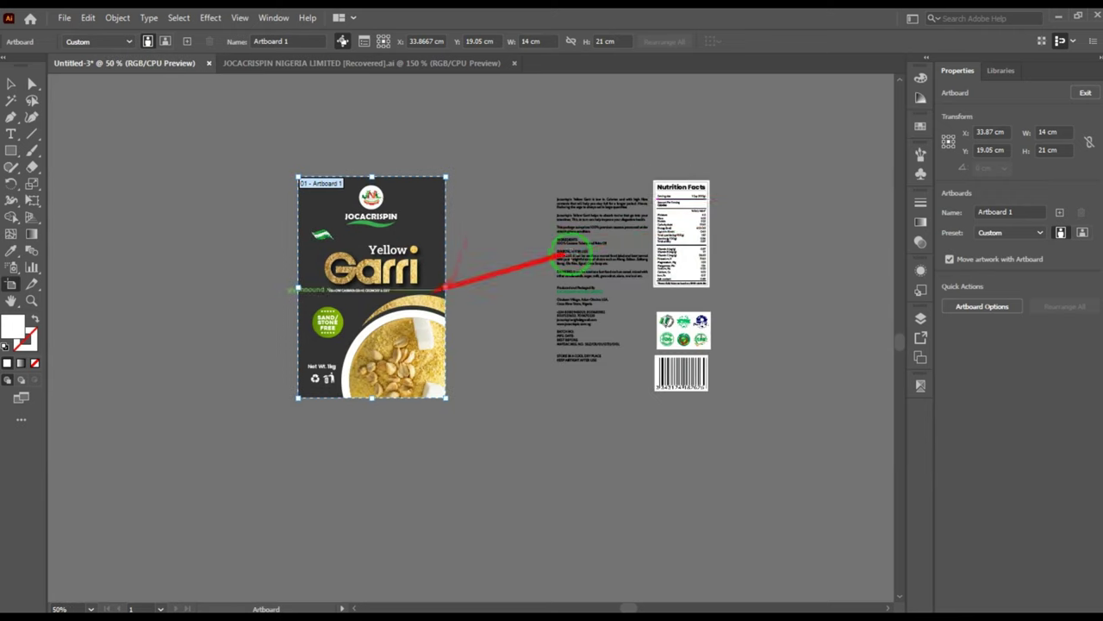
click(1059, 211)
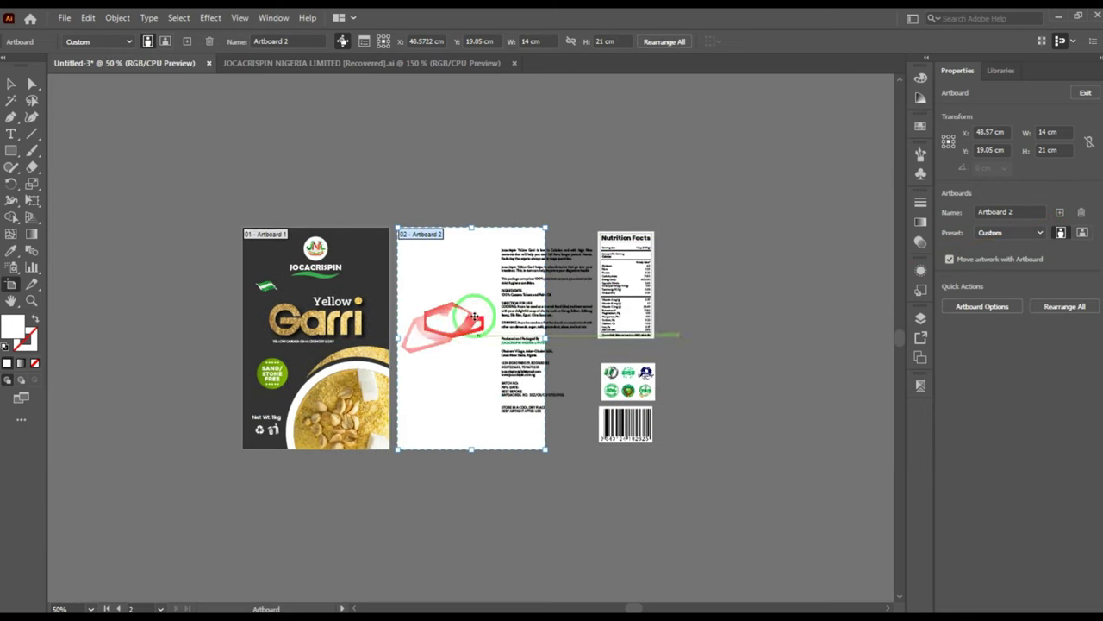
click(11, 84)
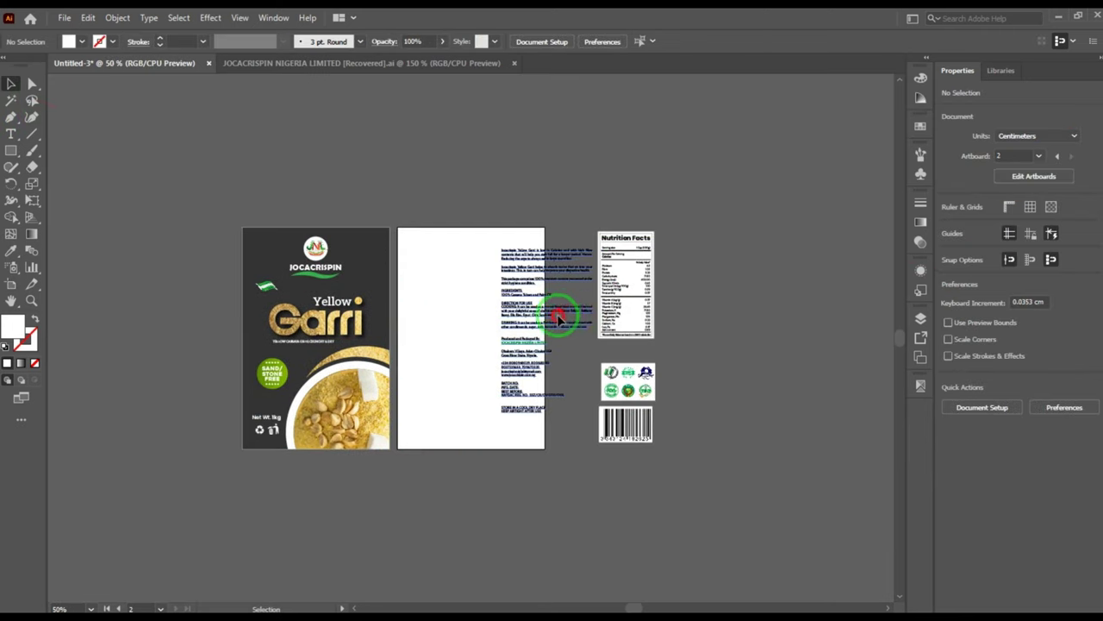
drag(559, 317, 735, 329)
click(349, 431)
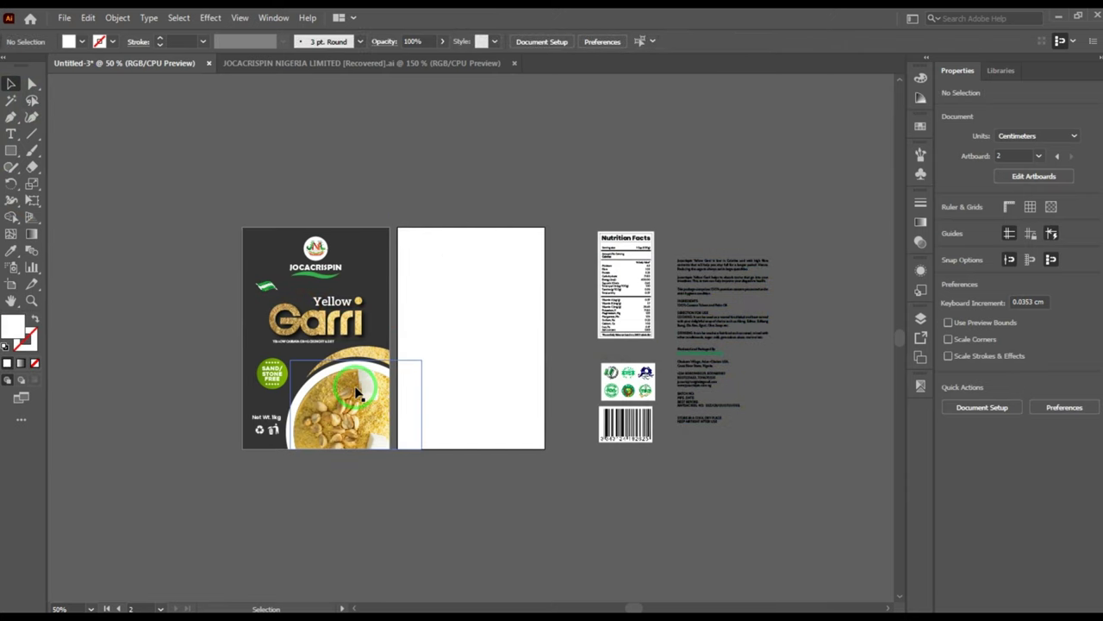
- Isolate the front label's clipping group for editing
scroll(256, 411, up, 1)
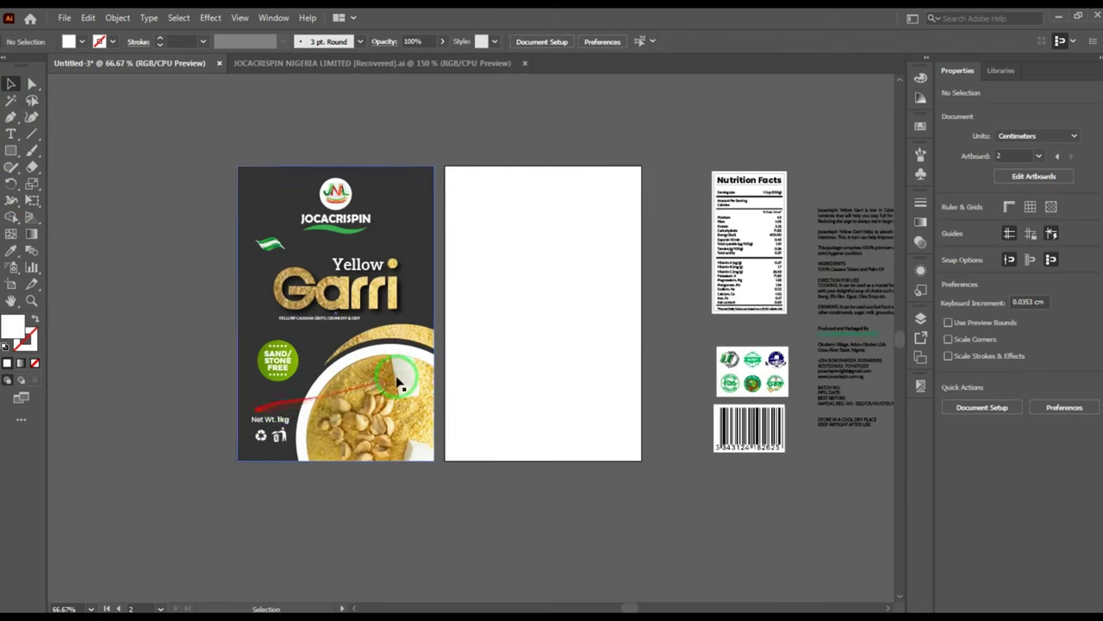
click(331, 390)
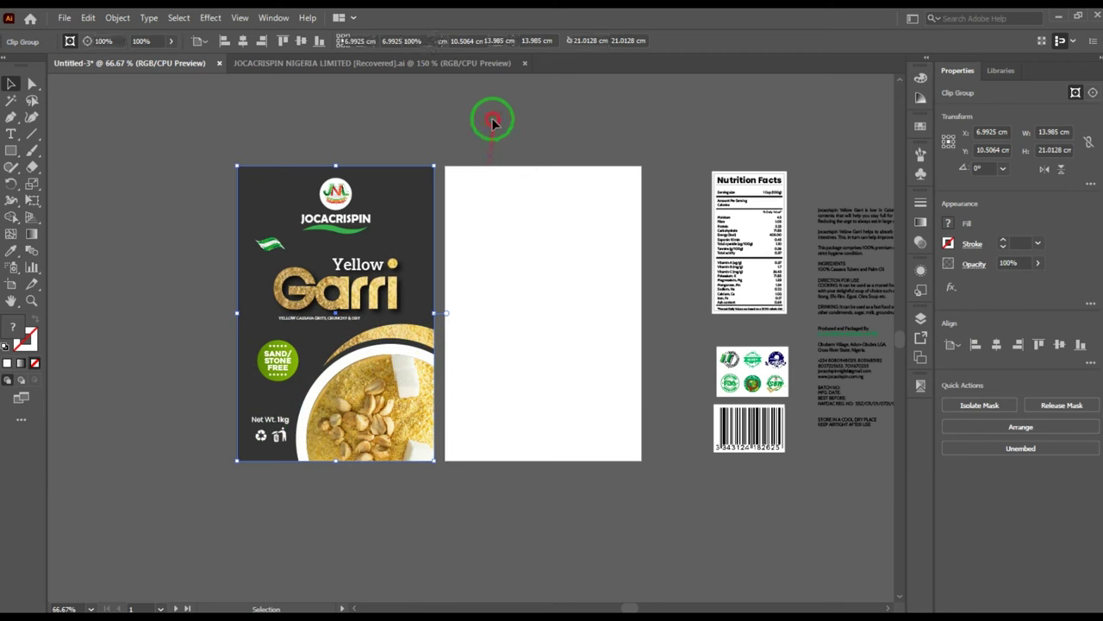
click(492, 120)
click(380, 374)
right_click(394, 371)
click(458, 488)
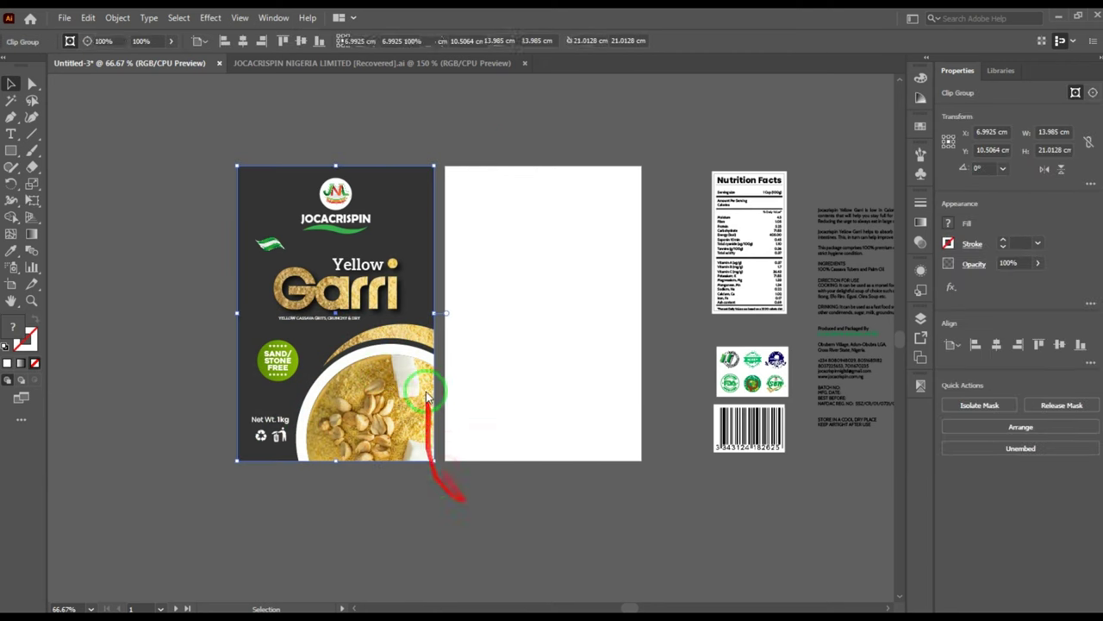
right_click(409, 394)
click(202, 412)
- Copy the garri photo circle, its white ring and the dark background out of the clipping group and place the copies on the second artboard
click(341, 417)
scroll(302, 425, up, 2)
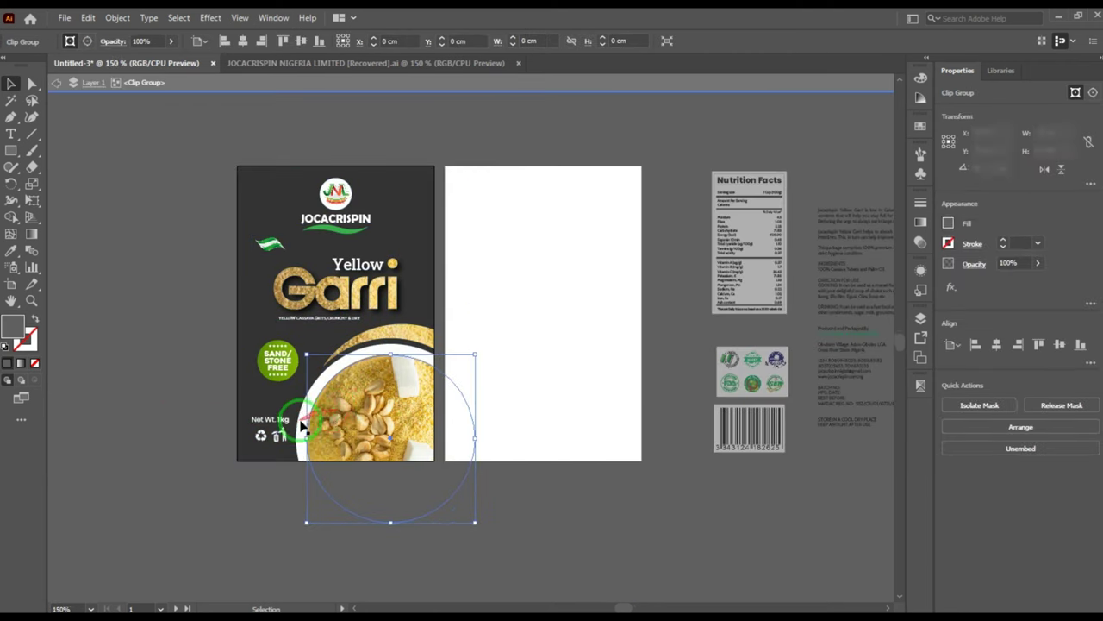
shift+click(300, 423)
shift+click(227, 378)
scroll(228, 382, down, 3)
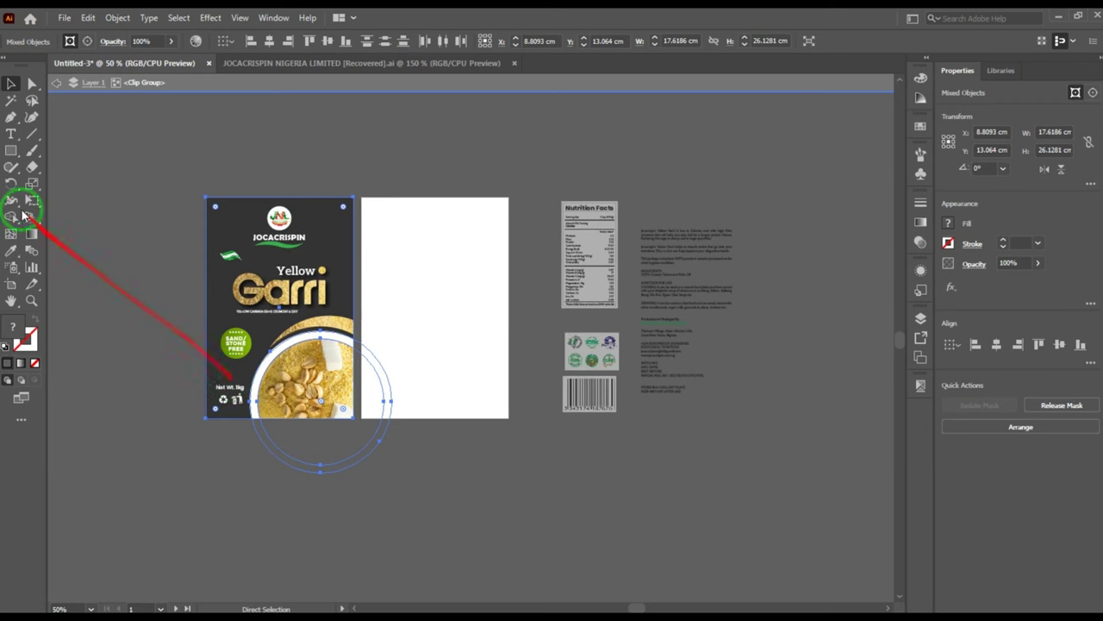
key(v)
double_click(171, 151)
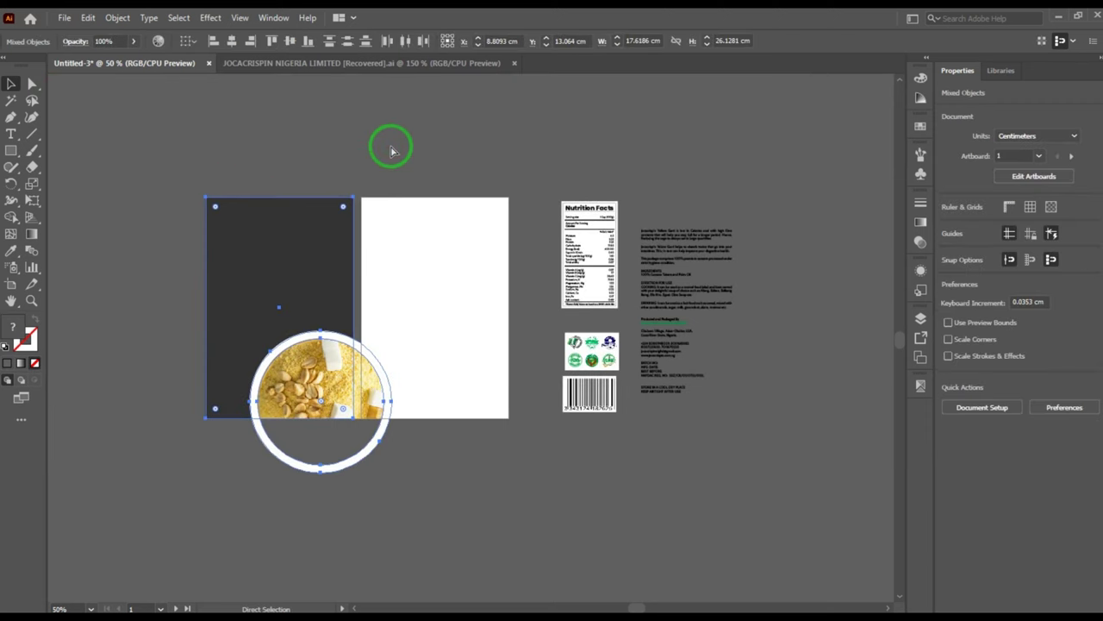
drag(319, 370, 482, 414)
scroll(483, 414, up, 2)
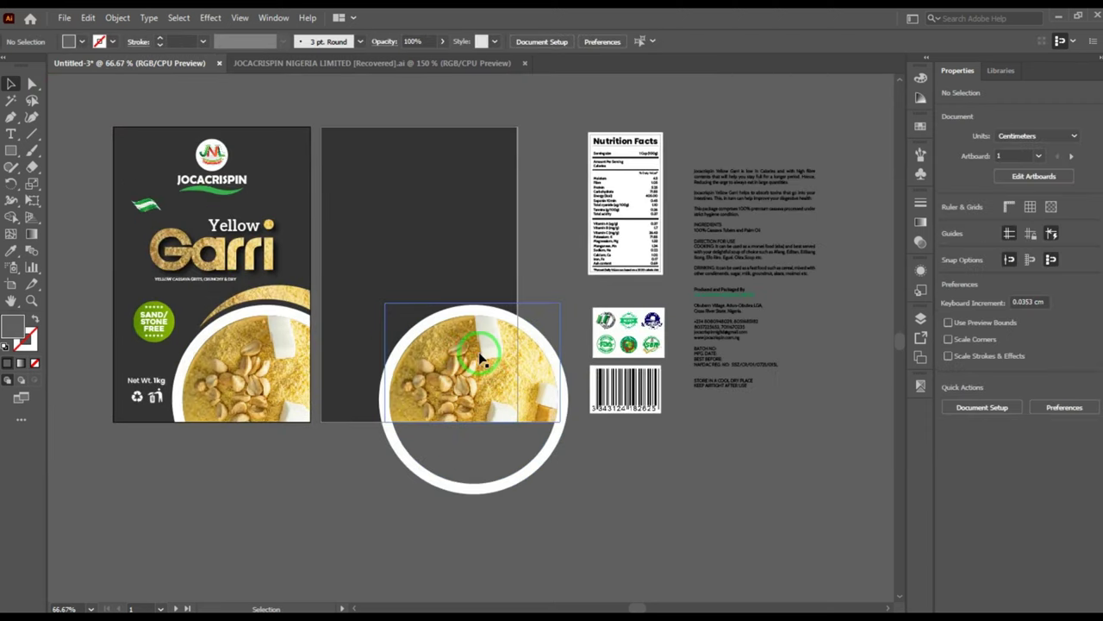
- Group the copied garri photo circle with its white ring on the second artboard
click(468, 334)
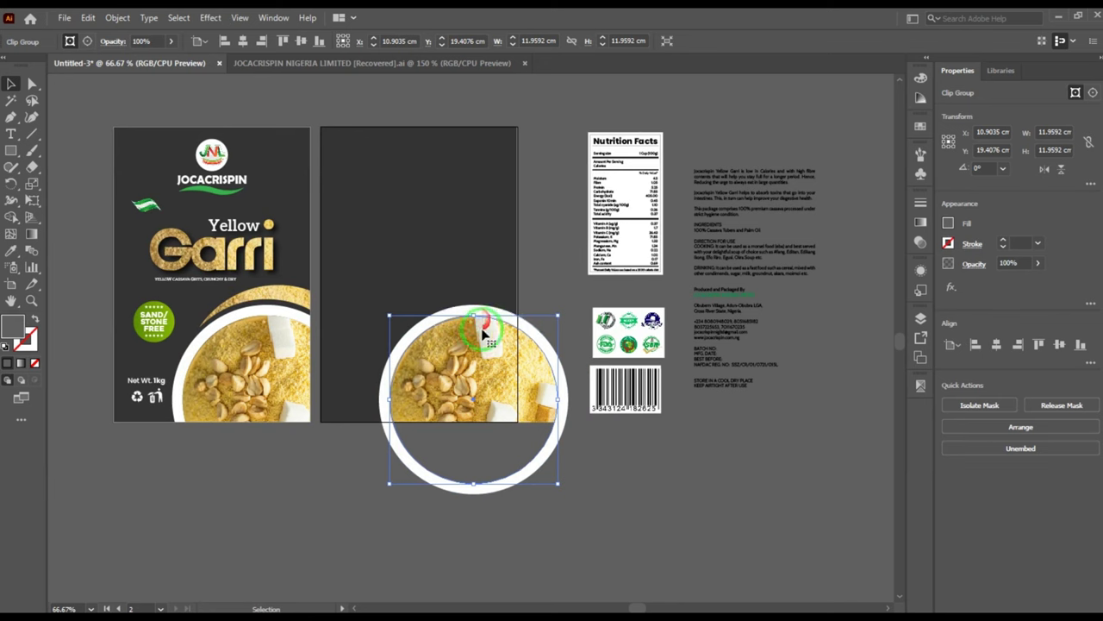
shift+click(475, 310)
click(524, 331)
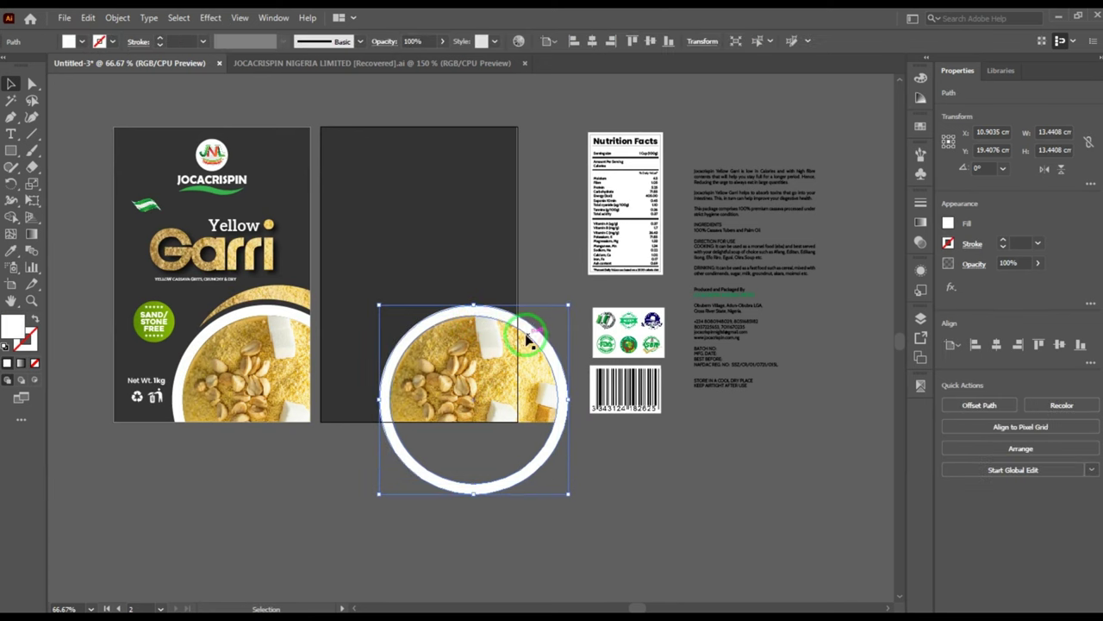
scroll(505, 274, up, 1)
click(504, 279)
click(485, 326)
shift+click(450, 382)
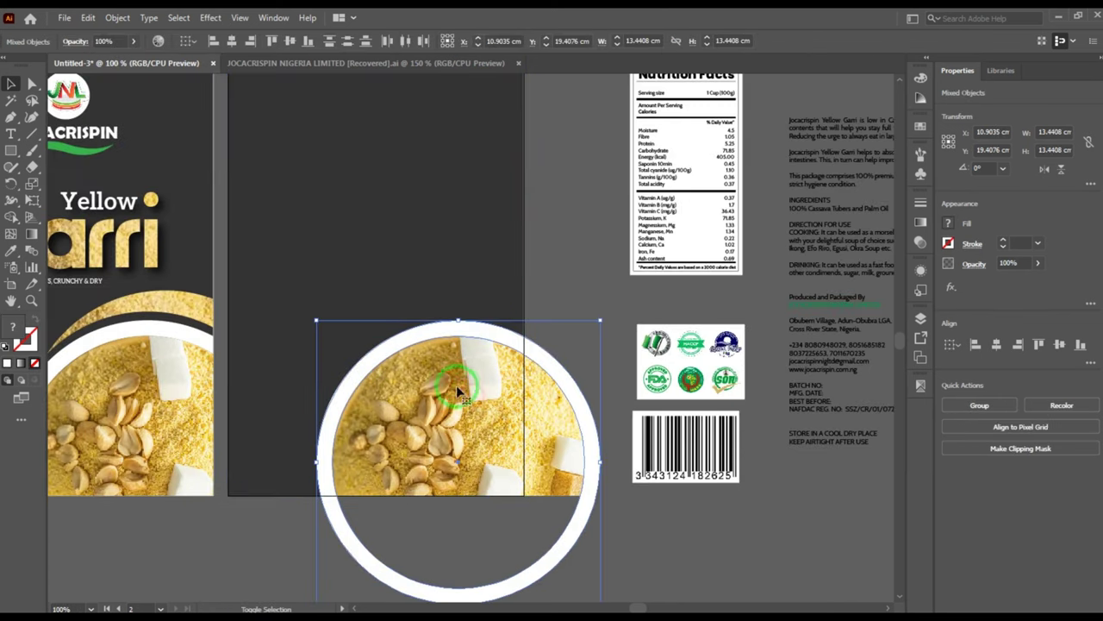
key(ctrl+g)
scroll(446, 378, down, 1)
- Set the opacity of the grouped photo circle and ring to 42%
click(920, 244)
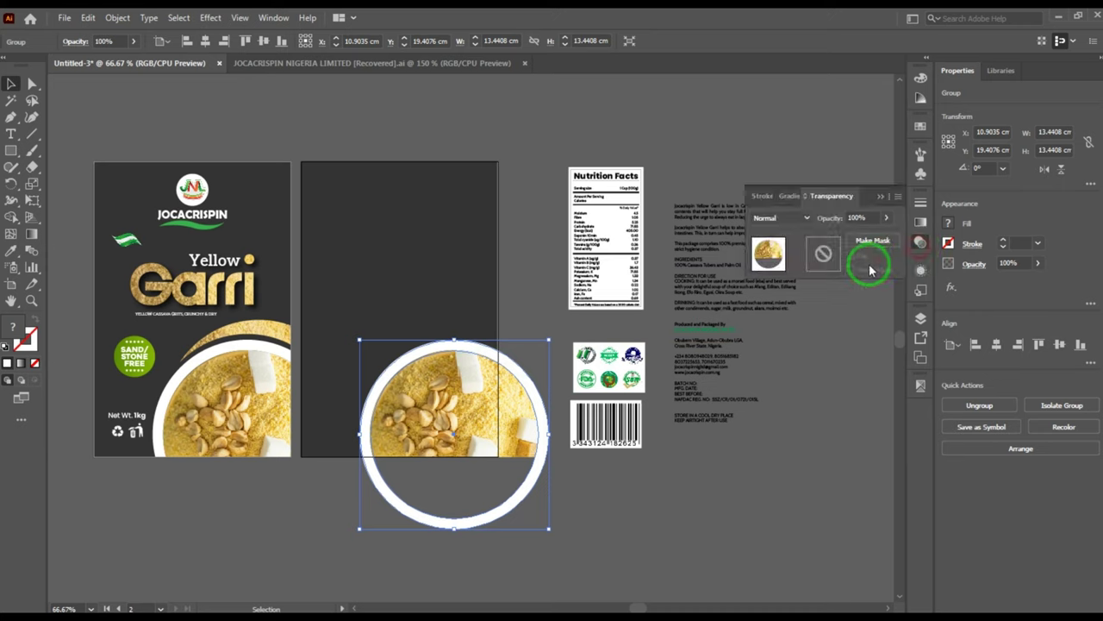
drag(864, 237, 869, 232)
click(883, 200)
click(668, 172)
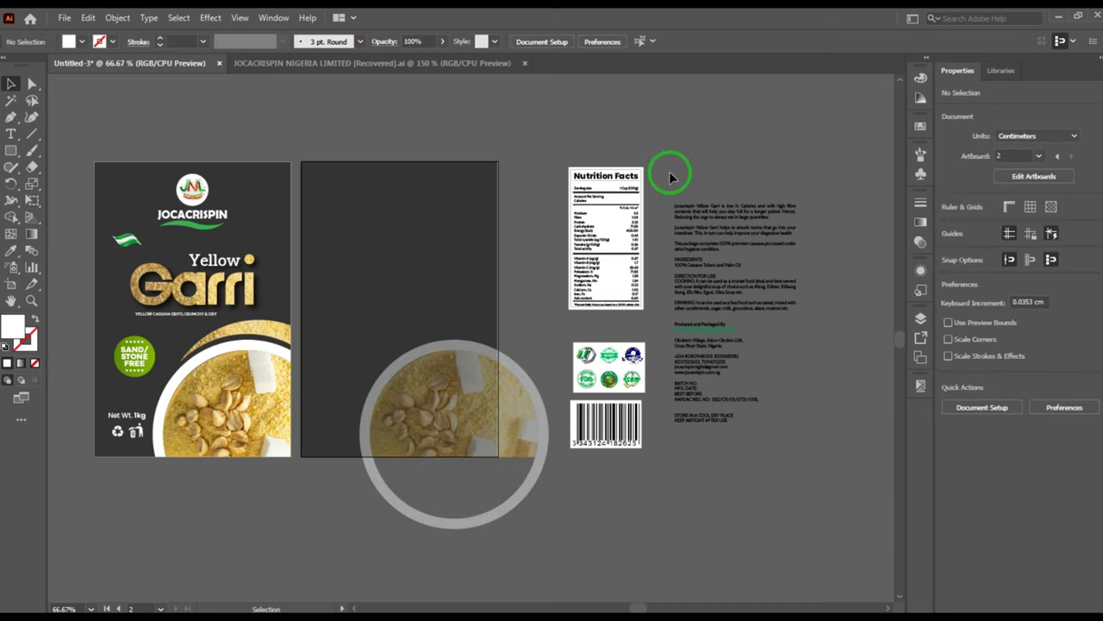
- Enlarge the faded photo circle group to about 16 cm across and lower it to about X 9.6 cm, Y 19.6 cm
click(416, 404)
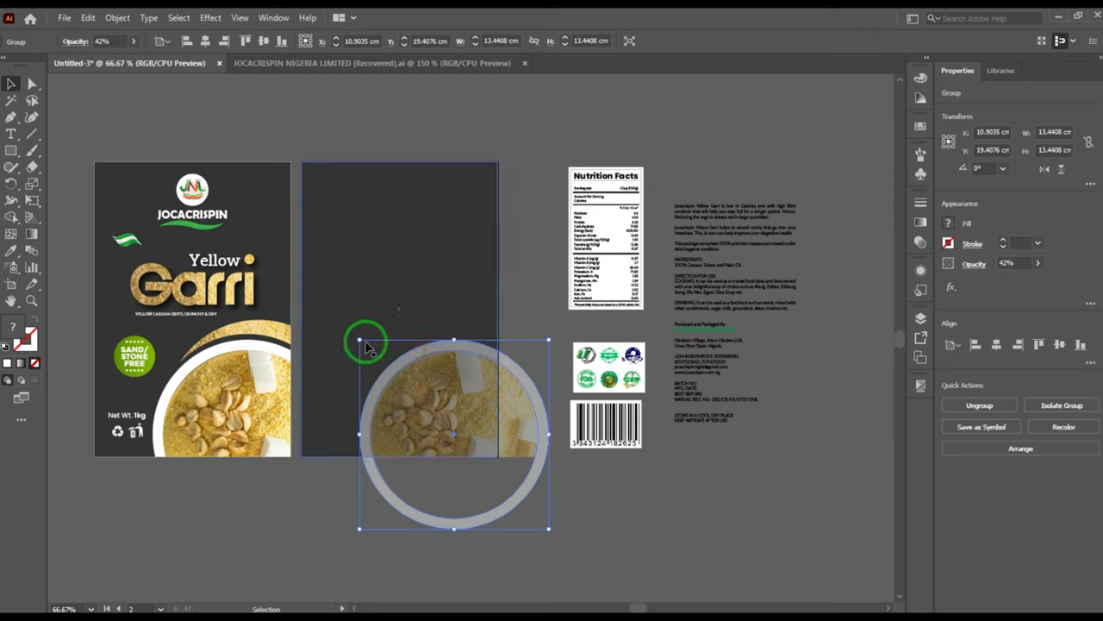
drag(360, 338, 324, 304)
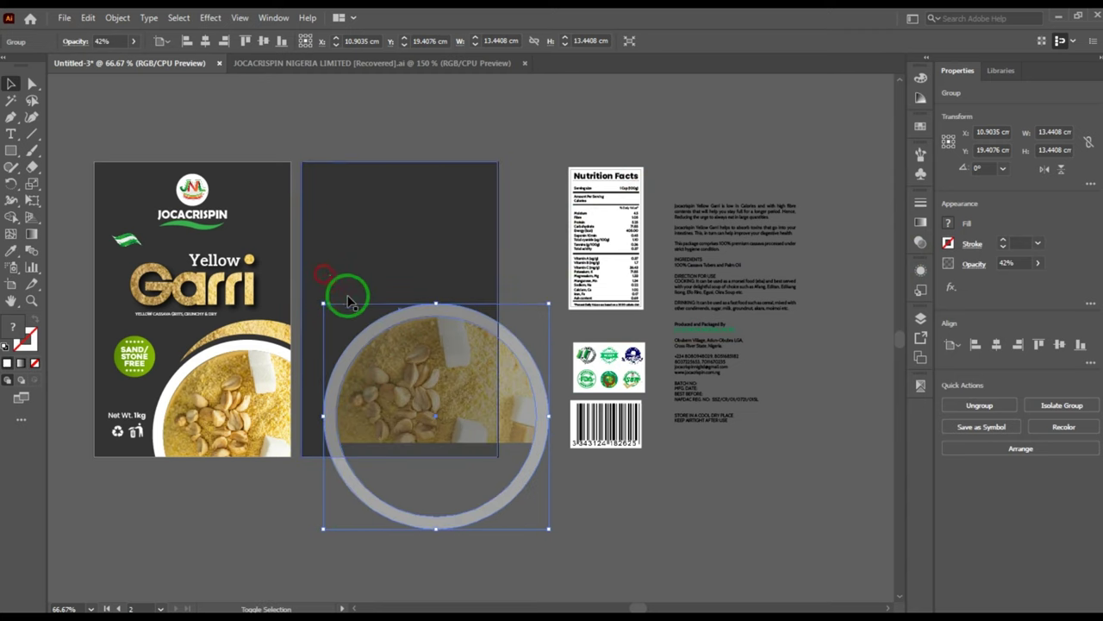
click(525, 148)
drag(438, 376, 438, 403)
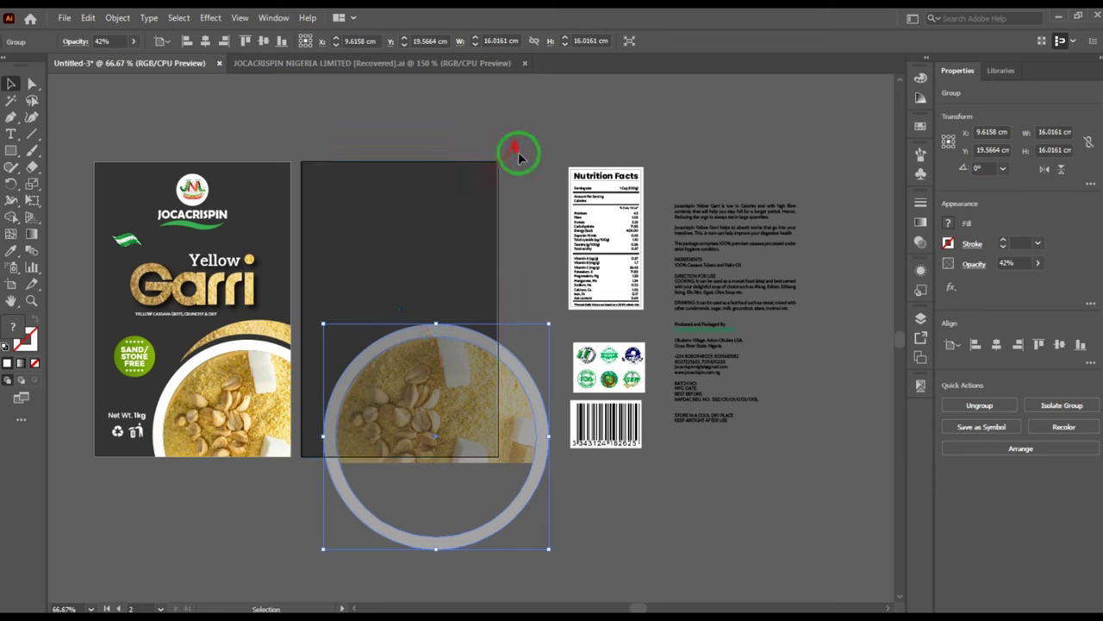
- Delete the ring around the faded garri photo on the second artboard
key(a)
click(422, 335)
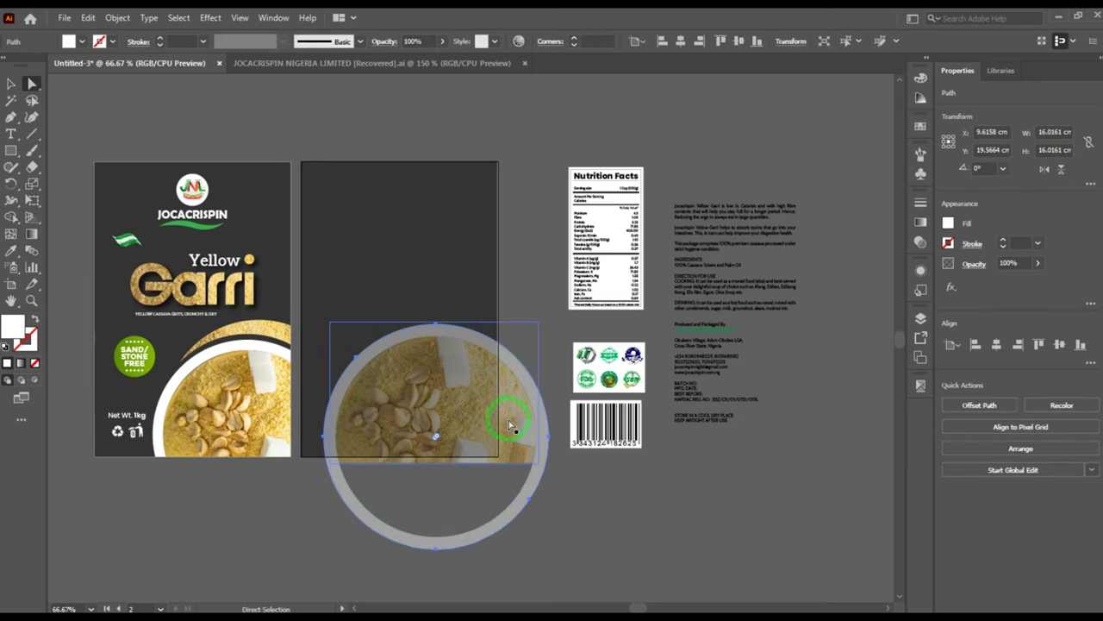
key(Delete)
click(11, 84)
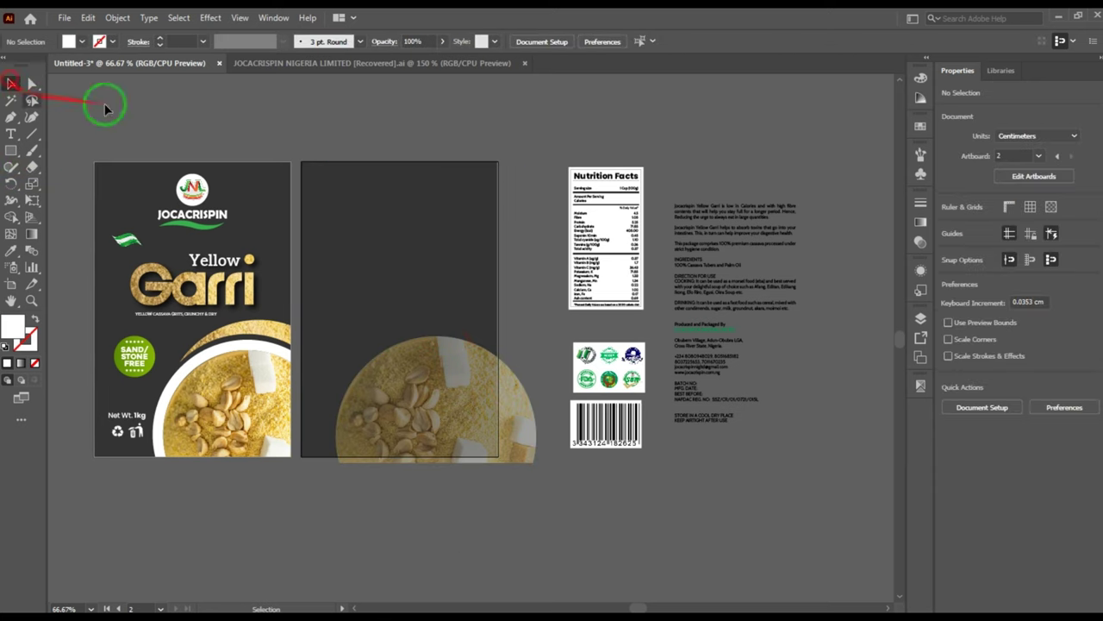
- Mask the faded garri photo with a copy of the dark background rectangle so it ends at the second artboard's edges
click(358, 186)
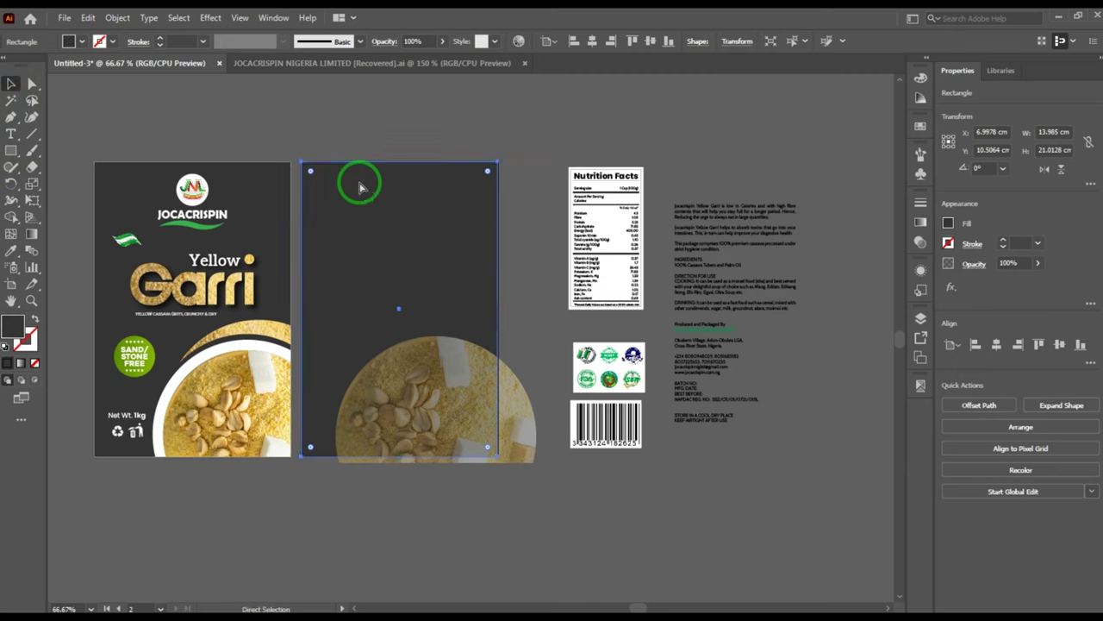
drag(513, 130, 365, 480)
key(ctrl+g)
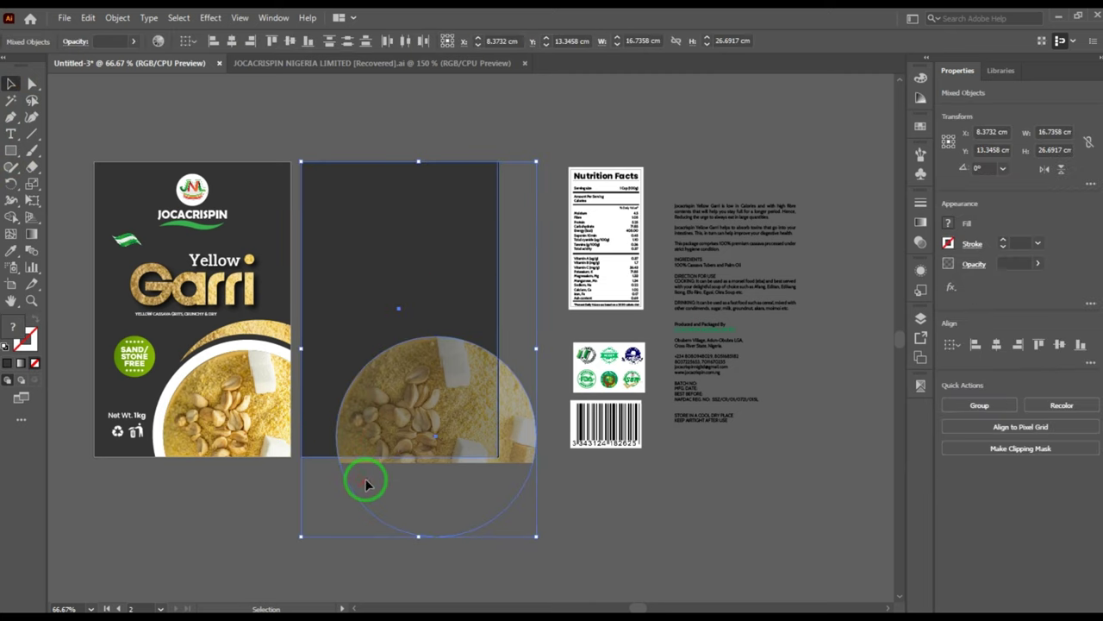
click(459, 153)
click(459, 185)
key(ctrl+shift+])
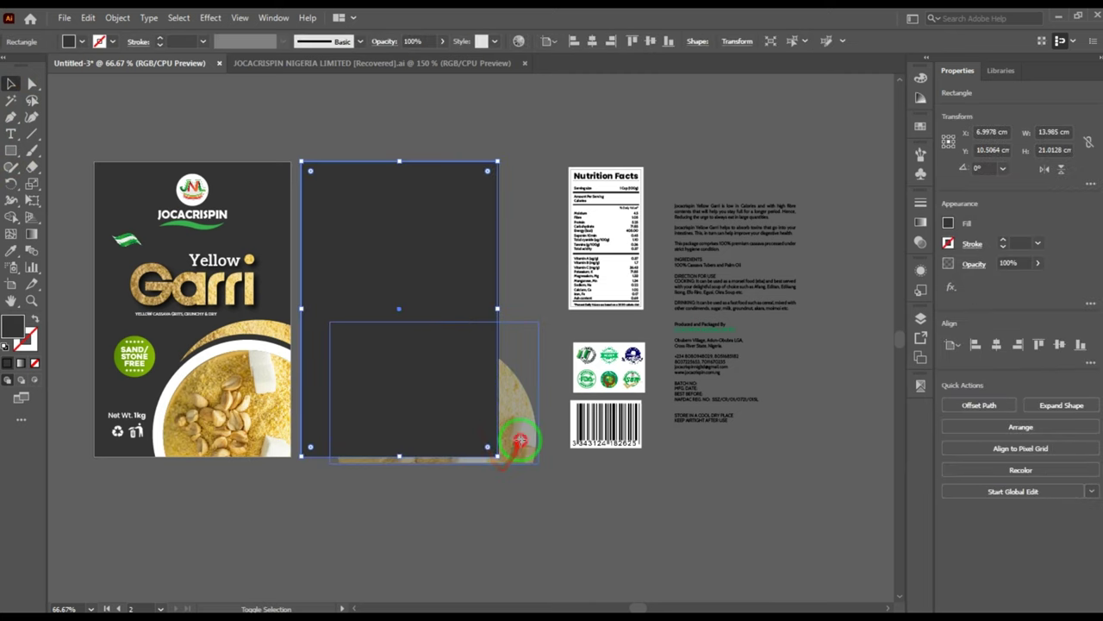
shift+click(520, 442)
key(ctrl+7)
click(468, 503)
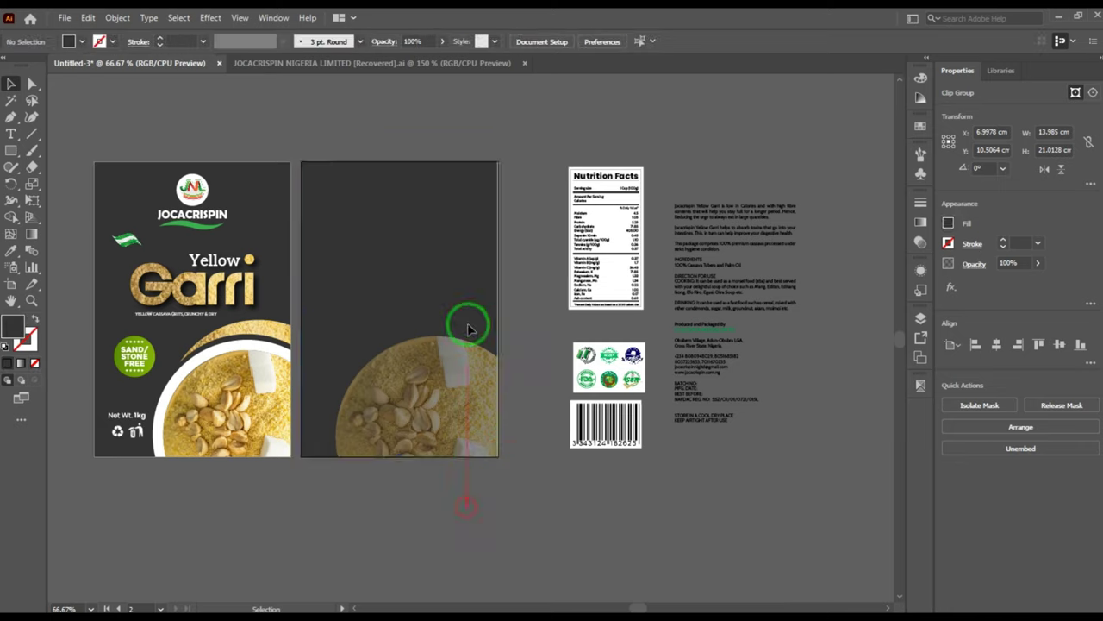
- Move the Nutrition Facts table onto the second artboard at about X 10.3 cm, Y 6.3 cm and bring it to the front
scroll(525, 304, down, 1)
scroll(341, 284, up, 1)
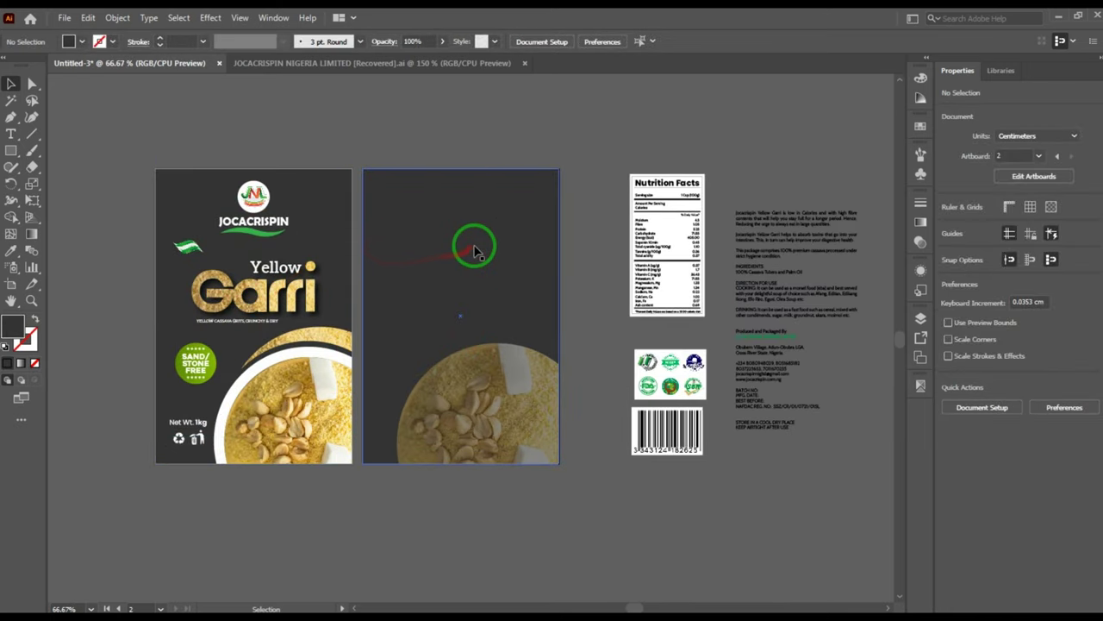
click(669, 217)
scroll(606, 221, up, 1)
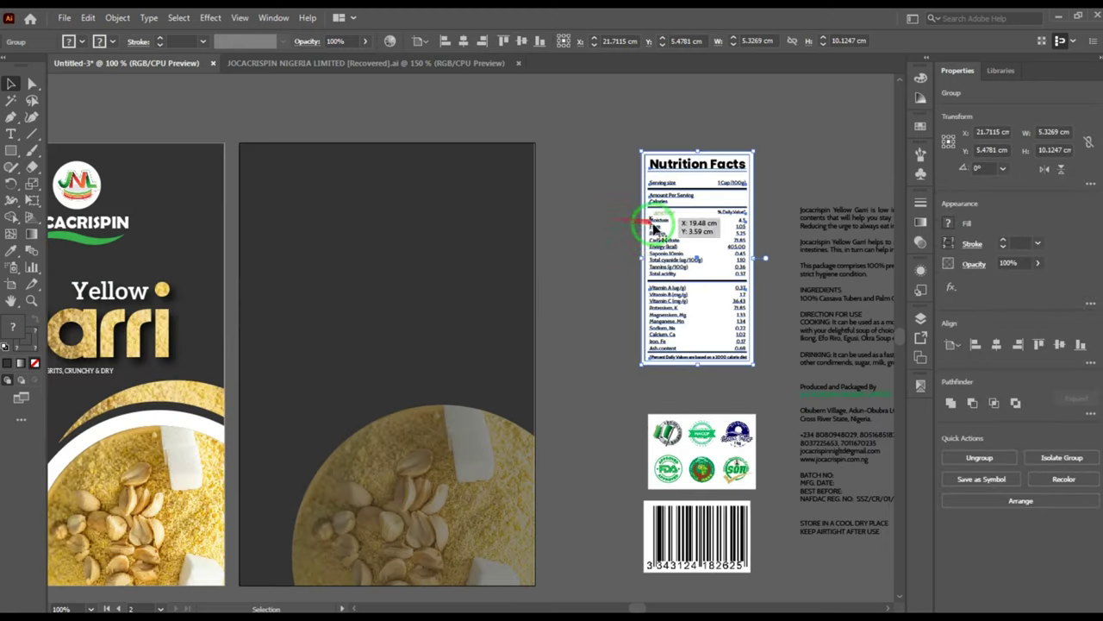
drag(655, 231, 415, 250)
right_click(457, 208)
mouse_move(496, 379)
click(694, 380)
scroll(376, 274, down, 2)
drag(493, 205, 900, 509)
scroll(417, 252, up, 2)
click(438, 204)
scroll(435, 203, up, 1)
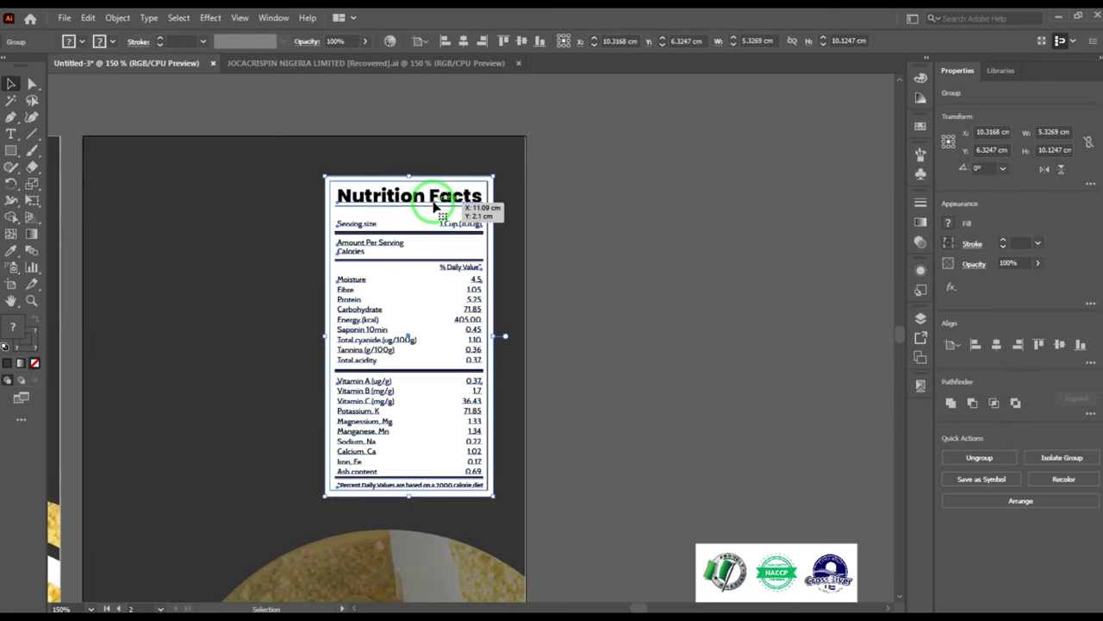
scroll(428, 205, down, 1)
click(534, 192)
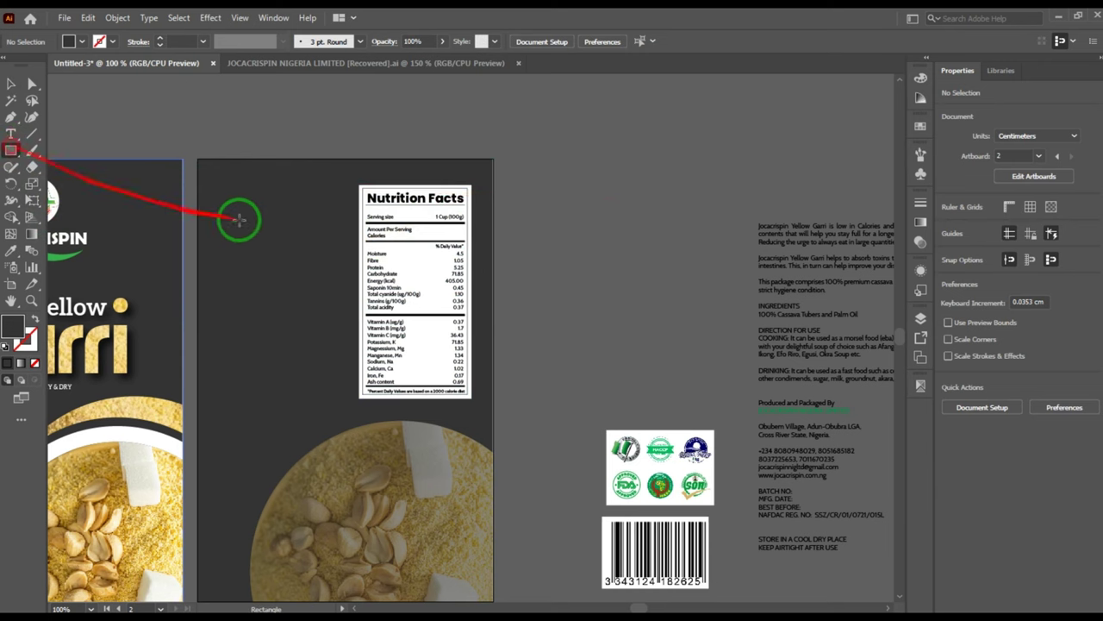
- Draw a rectangle about 6.35 × 10.83 cm beside the Nutrition Facts table and fill it with the white of the certification logos panel
drag(219, 184, 353, 415)
click(11, 84)
key(i)
click(707, 465)
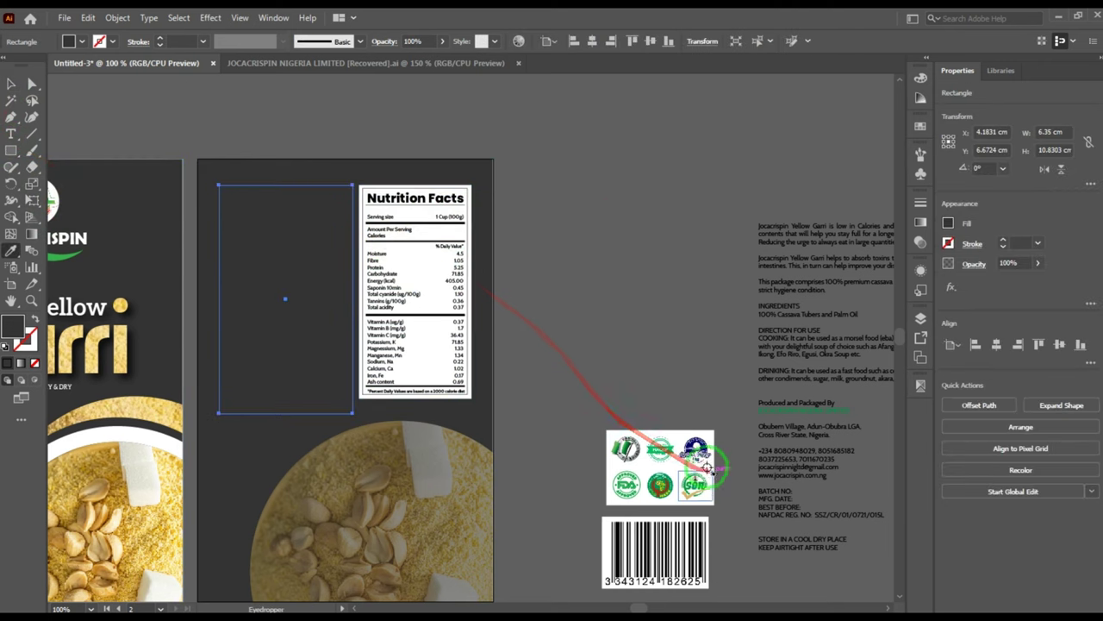
click(681, 432)
click(11, 83)
click(534, 250)
- Extend the white rectangle downward to a height of about 18.2 cm
scroll(291, 190, down, 3)
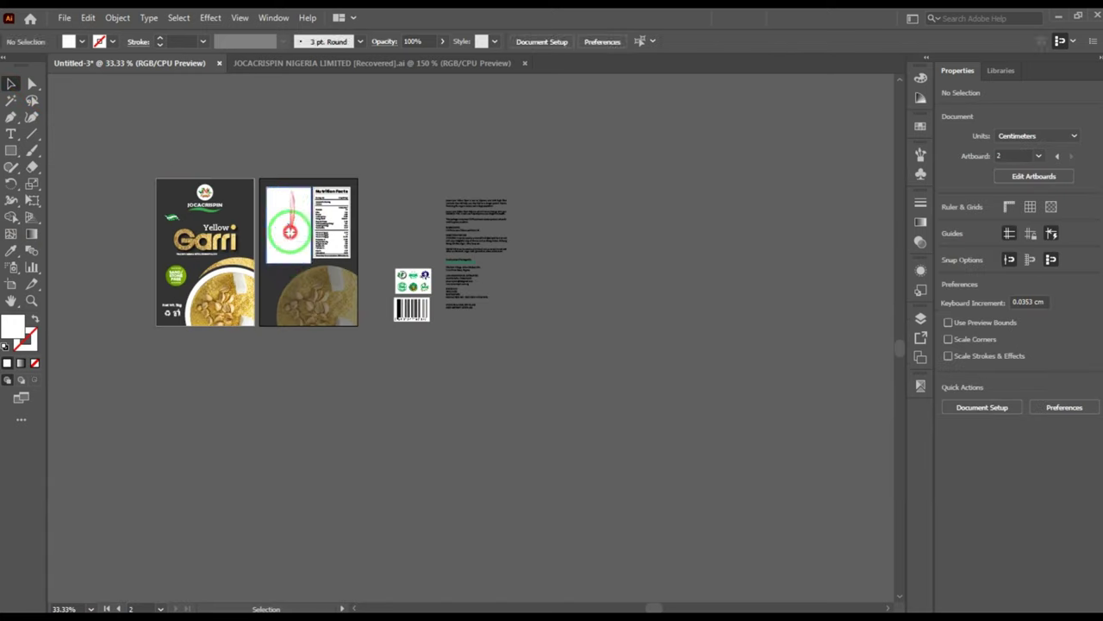
click(291, 258)
scroll(292, 261, up, 2)
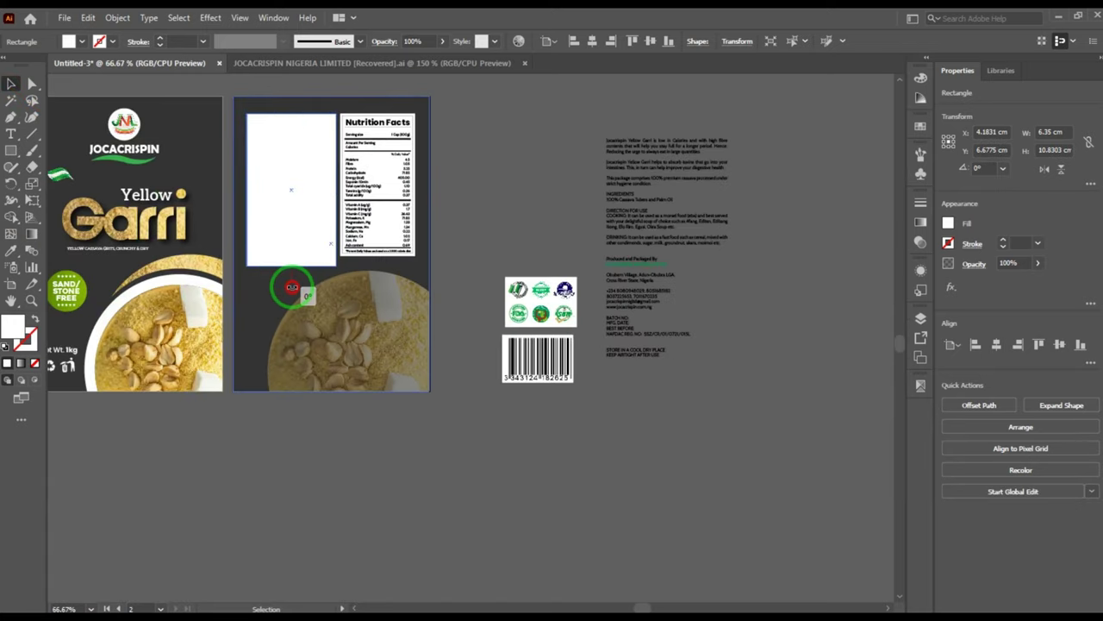
click(291, 261)
drag(291, 266, 293, 367)
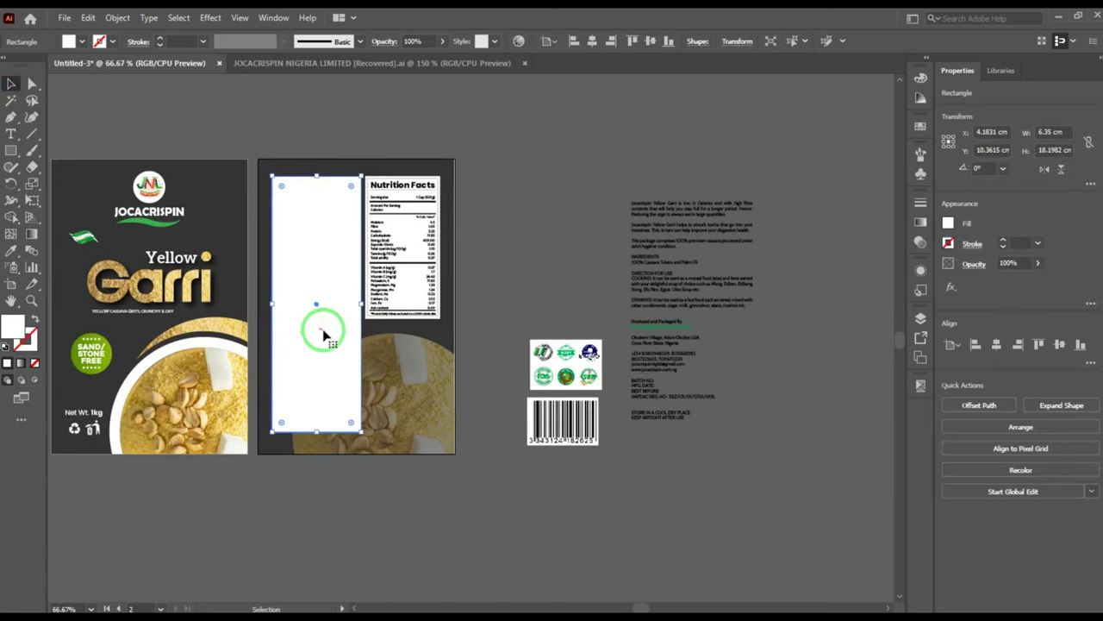
- Place the product description text on the white rectangle, reflowed in a frame about 5.92 cm wide and 18.05 cm tall
click(727, 261)
drag(656, 257, 278, 200)
scroll(278, 200, up, 2)
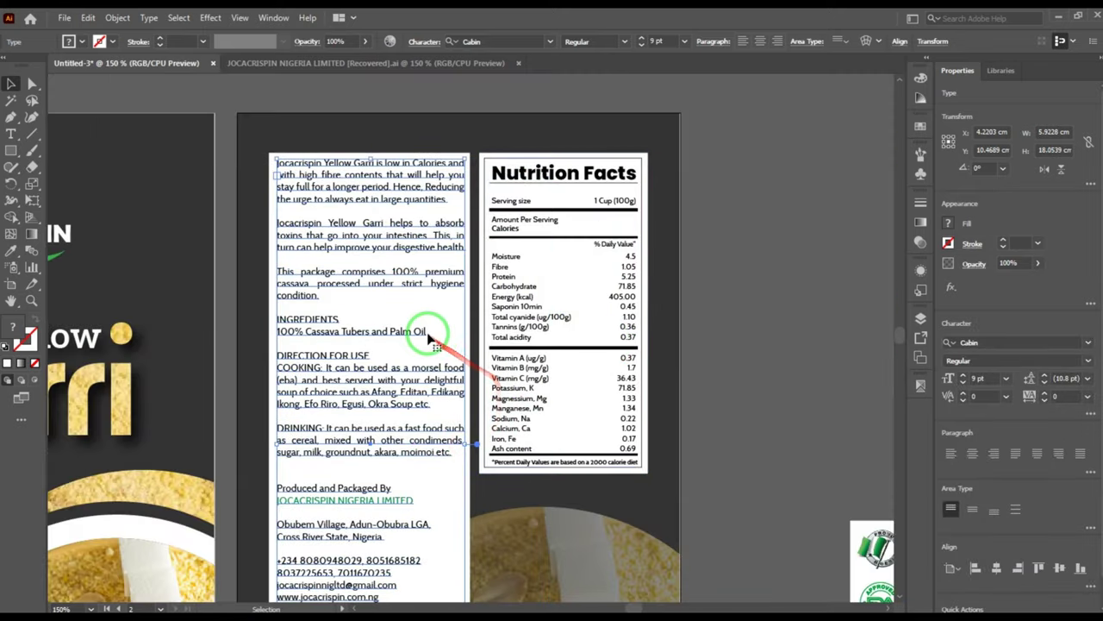
scroll(406, 505, down, 2)
scroll(406, 517, up, 2)
scroll(664, 234, down, 1)
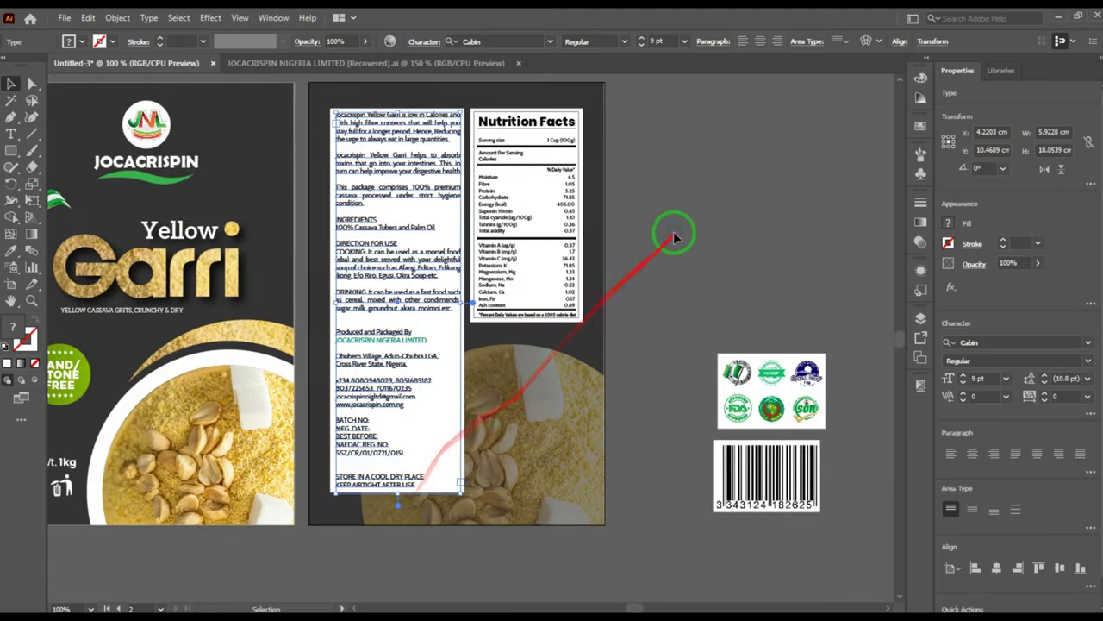
click(665, 234)
- Examine the layout of the product text column and the Nutrition Facts table on the back label
scroll(554, 222, down, 3)
scroll(556, 215, up, 2)
scroll(554, 216, up, 2)
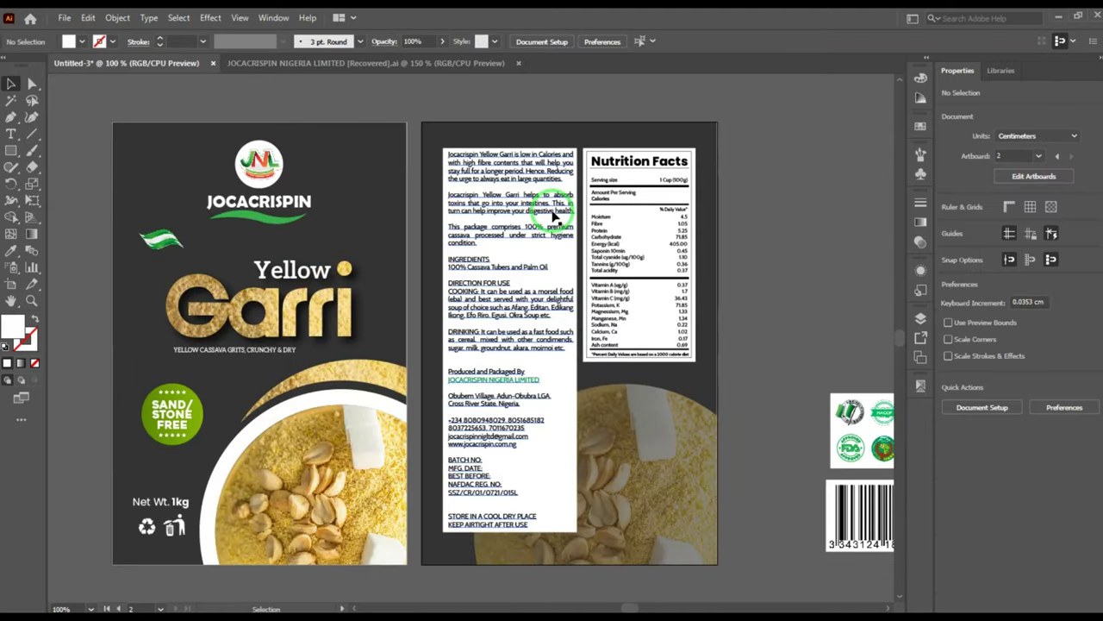
scroll(511, 256, up, 1)
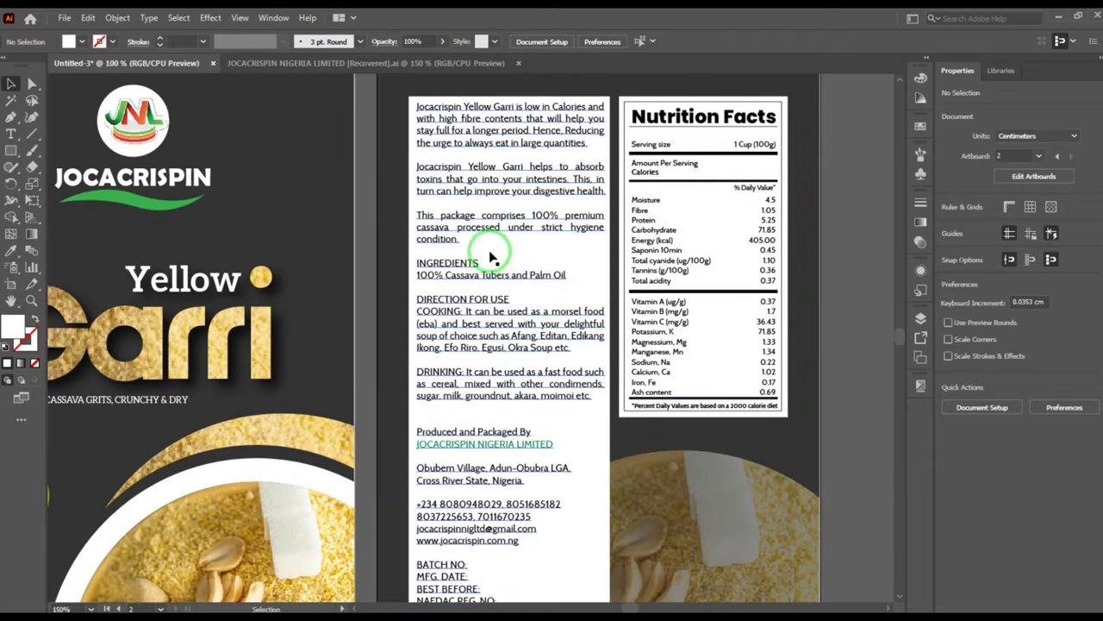
scroll(492, 247, down, 2)
scroll(487, 258, up, 3)
scroll(503, 249, down, 3)
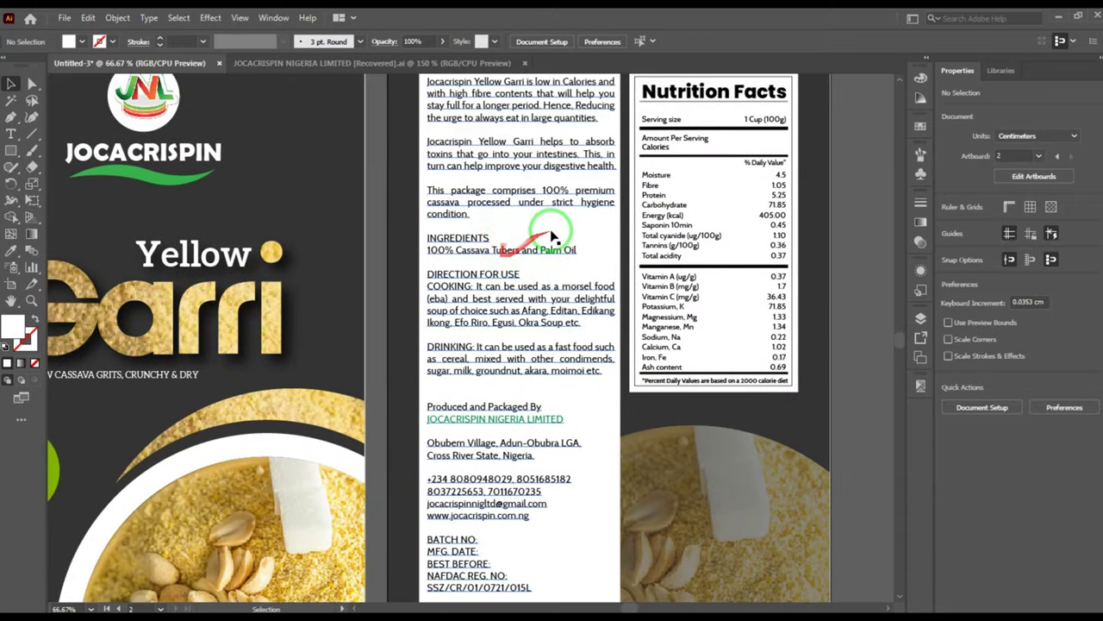
scroll(399, 196, up, 2)
click(399, 196)
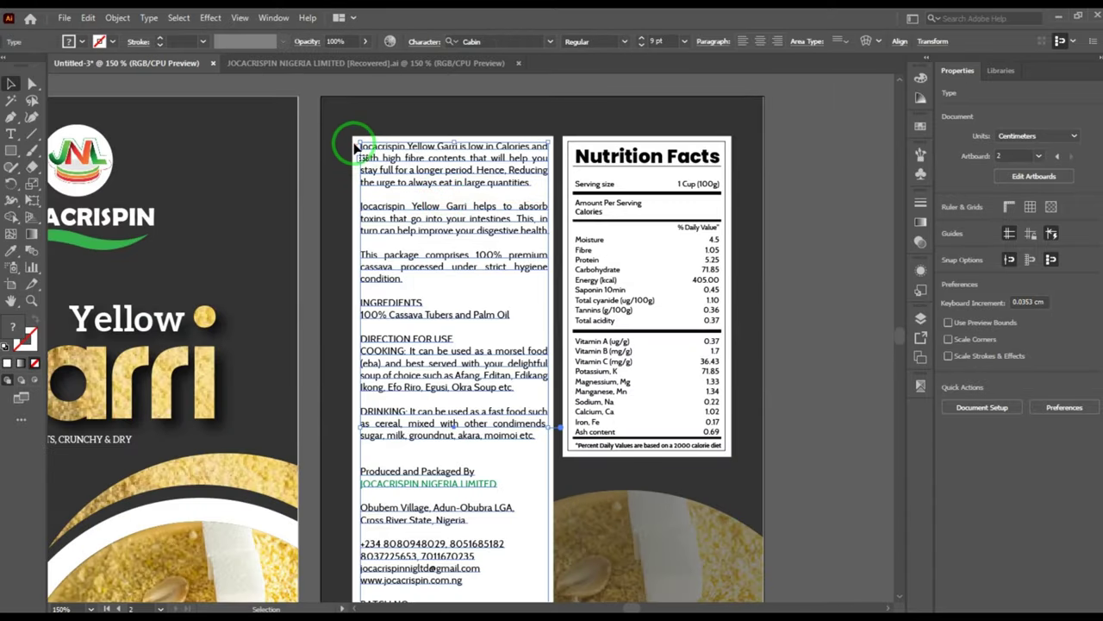
scroll(355, 146, up, 1)
scroll(502, 272, down, 3)
click(517, 166)
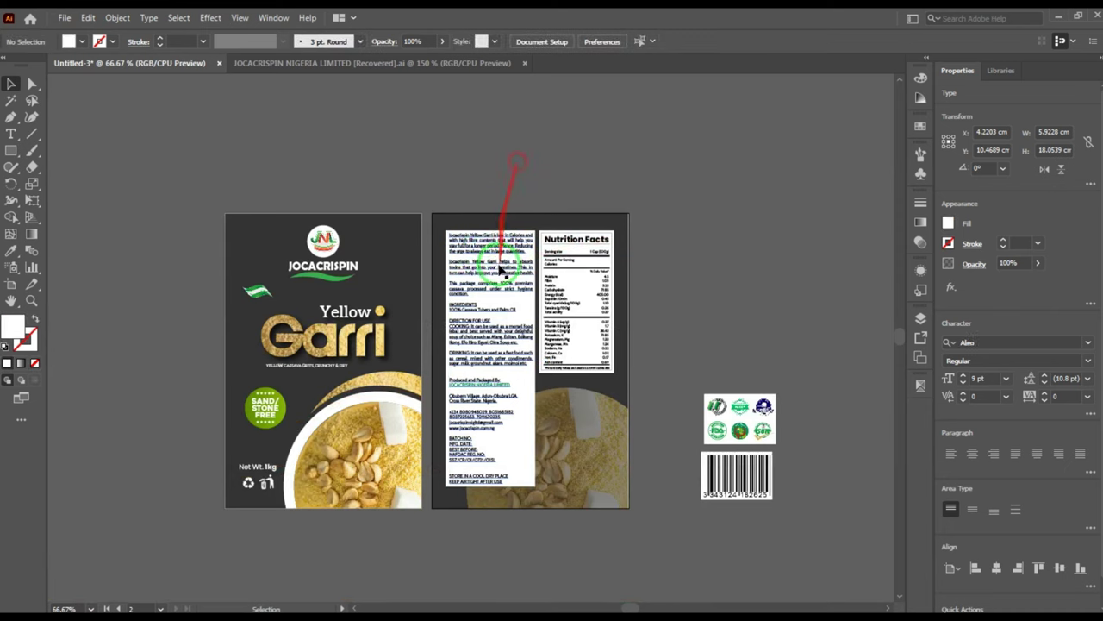
- Center the product text horizontally on the white rectangle
click(500, 267)
scroll(500, 267, up, 1)
scroll(443, 238, up, 3)
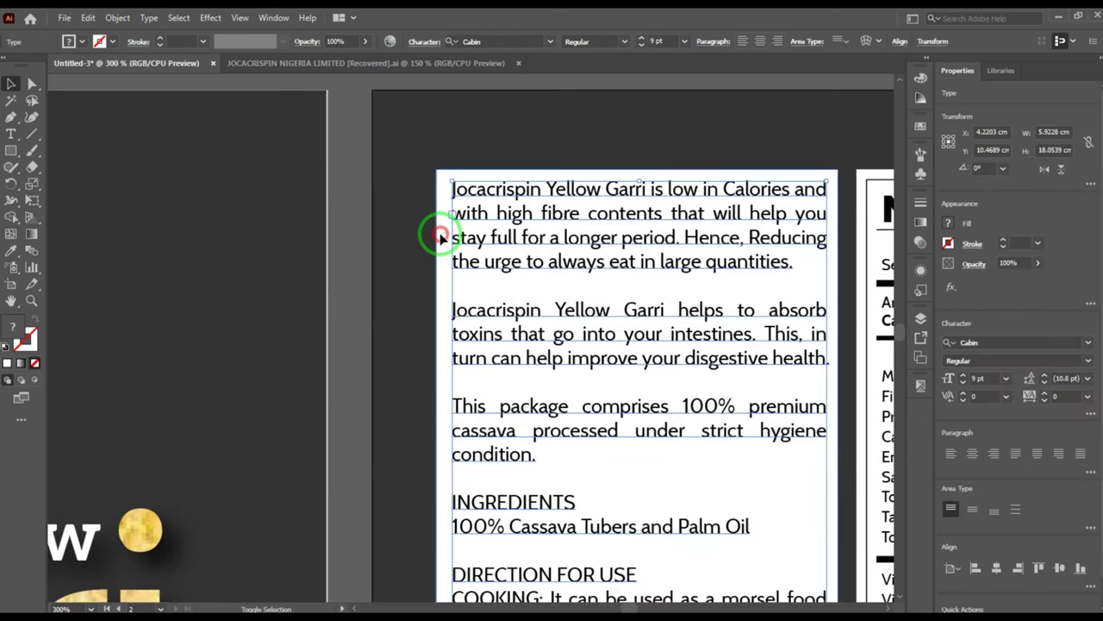
click(440, 238)
scroll(498, 315, down, 3)
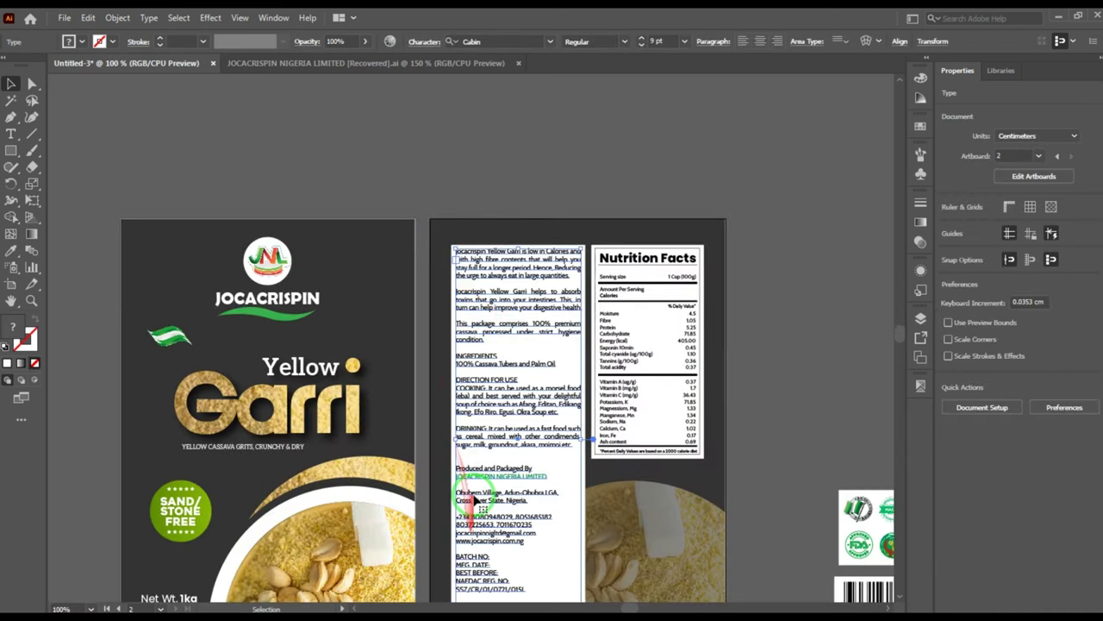
- Set the leading of the line "100% Cassava Tubers and Palm Oil" to 16 pt
scroll(506, 367, up, 3)
double_click(378, 340)
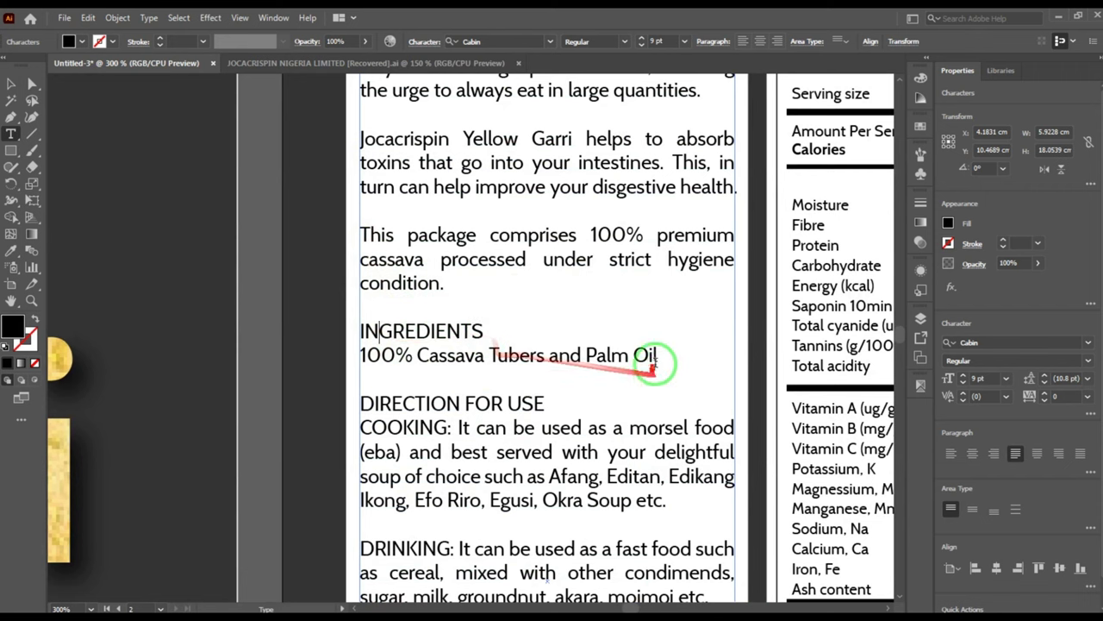
drag(662, 354, 358, 354)
click(1064, 379)
scroll(1065, 379, up, 6)
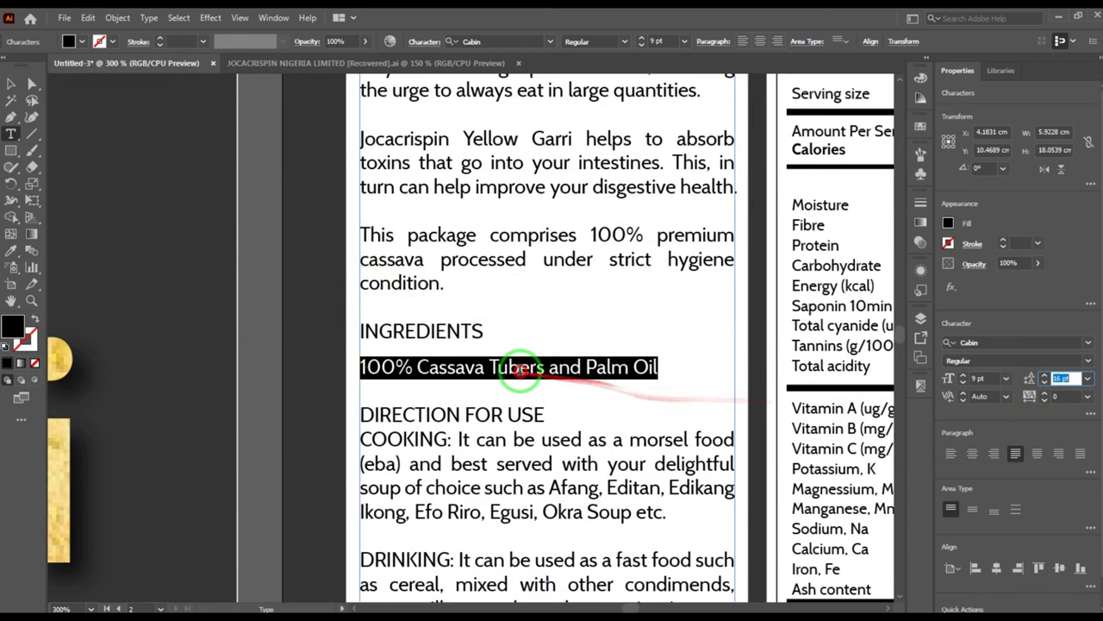
click(521, 368)
- Draw a rectangle about 2.12 × 0.49 cm over the INGREDIENTS heading
click(12, 151)
scroll(345, 325, up, 1)
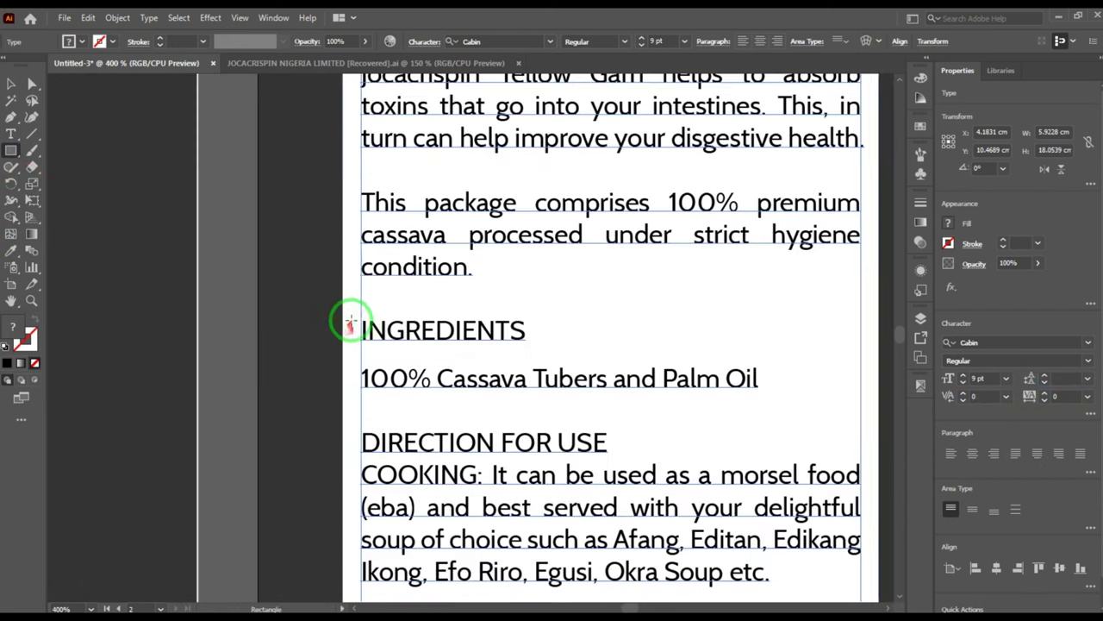
mouse_move(344, 304)
mouse_down()
mouse_move(429, 353)
mouse_move(476, 357)
mouse_up()
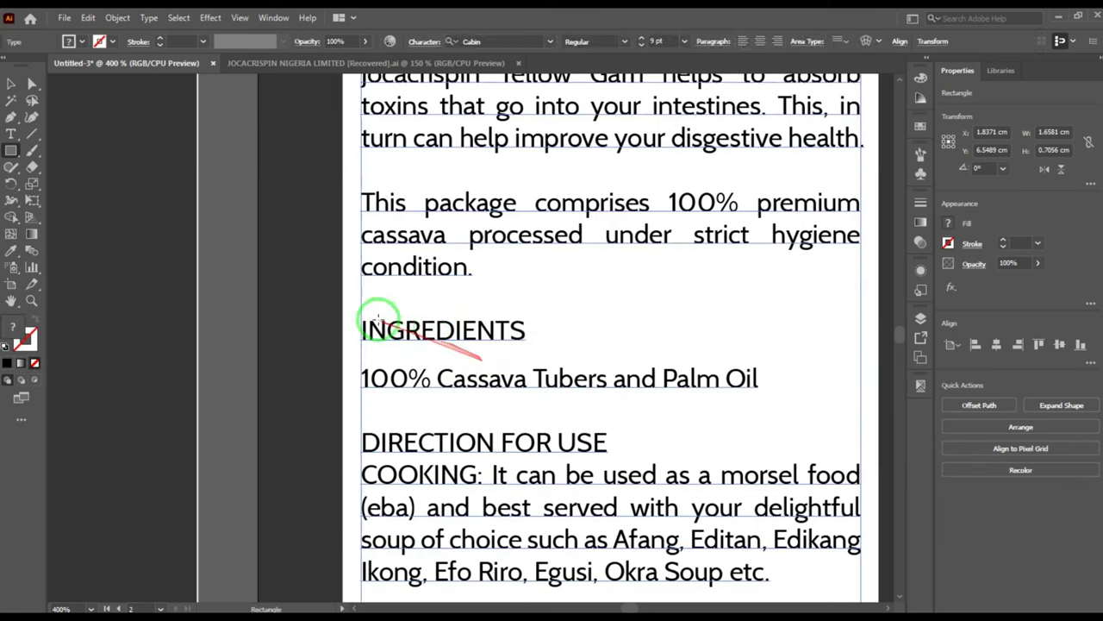
click(11, 84)
scroll(320, 327, down, 3)
- Fill the INGREDIENTS heading rectangle with the green sampled from the front label
click(405, 328)
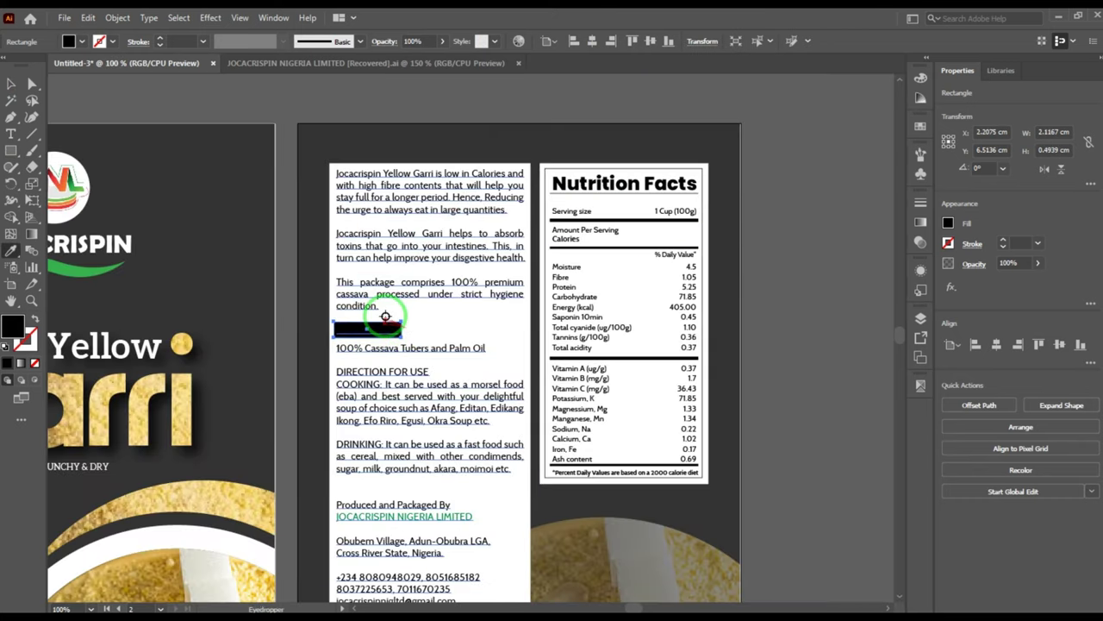
scroll(386, 316, down, 2)
click(164, 274)
click(11, 83)
scroll(385, 311, up, 4)
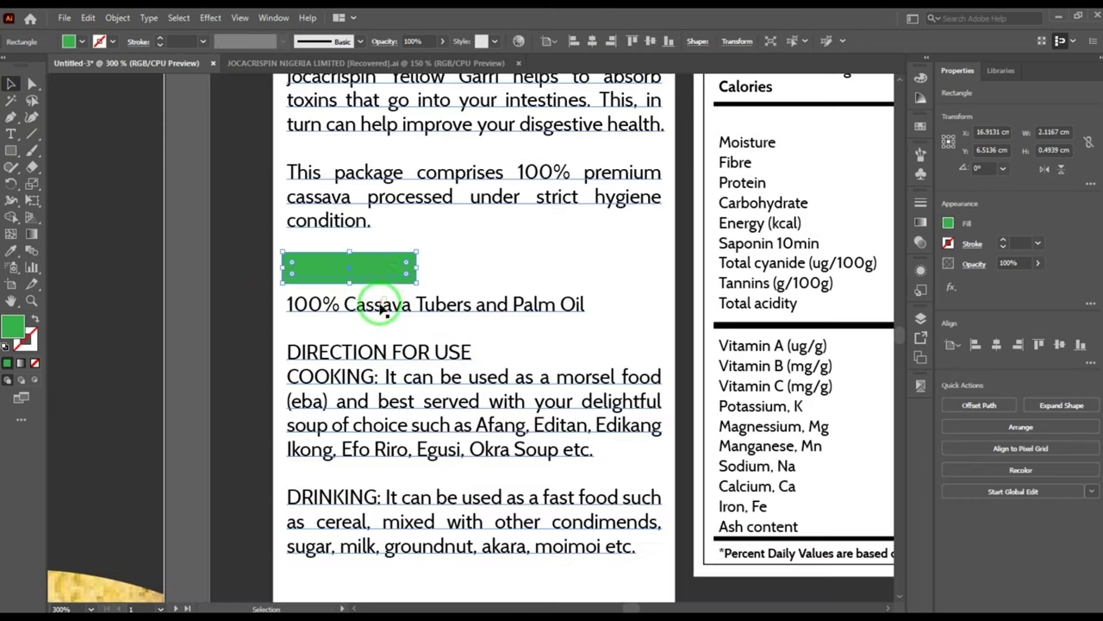
- Duplicate the green bar as a strip 0.07 cm high along its lower edge and widen it to about 6.03 cm
click(361, 259)
scroll(363, 261, up, 1)
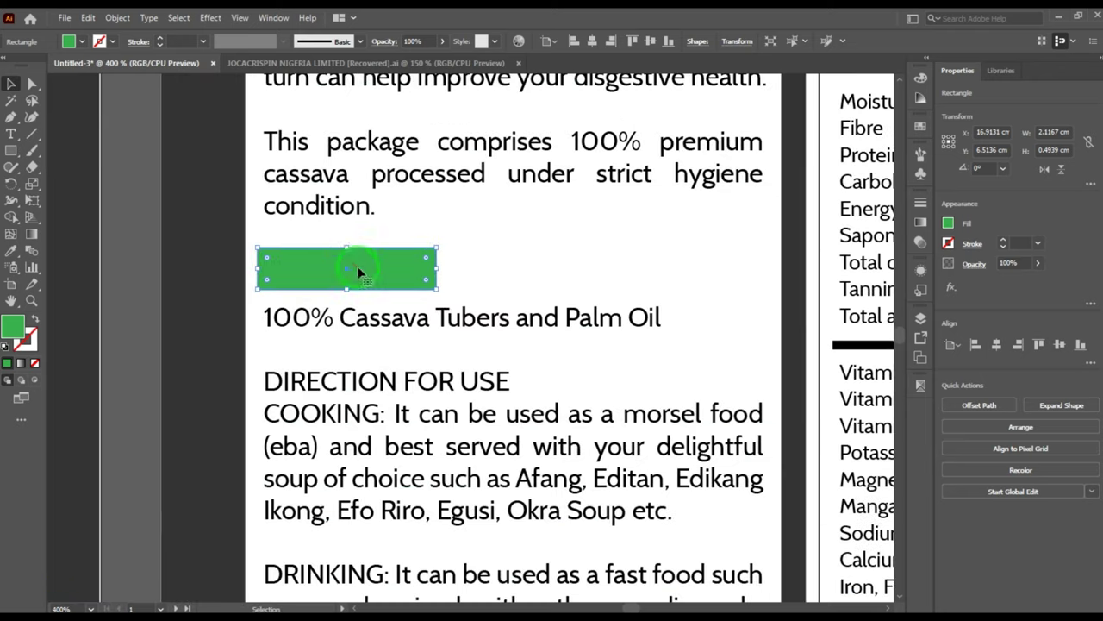
drag(373, 273, 383, 286)
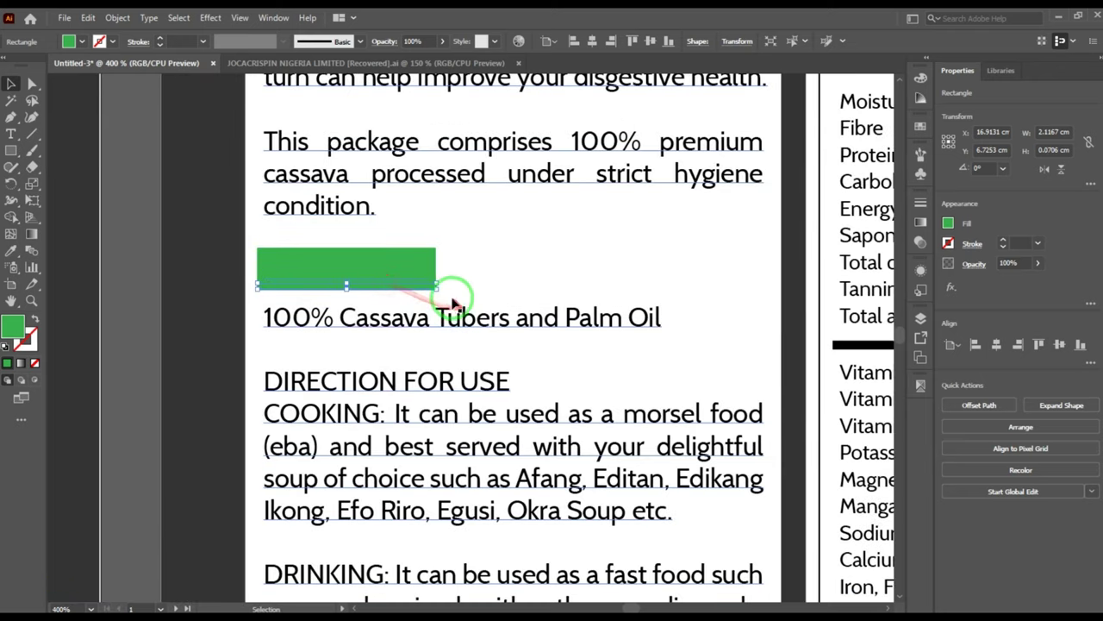
scroll(440, 291, up, 2)
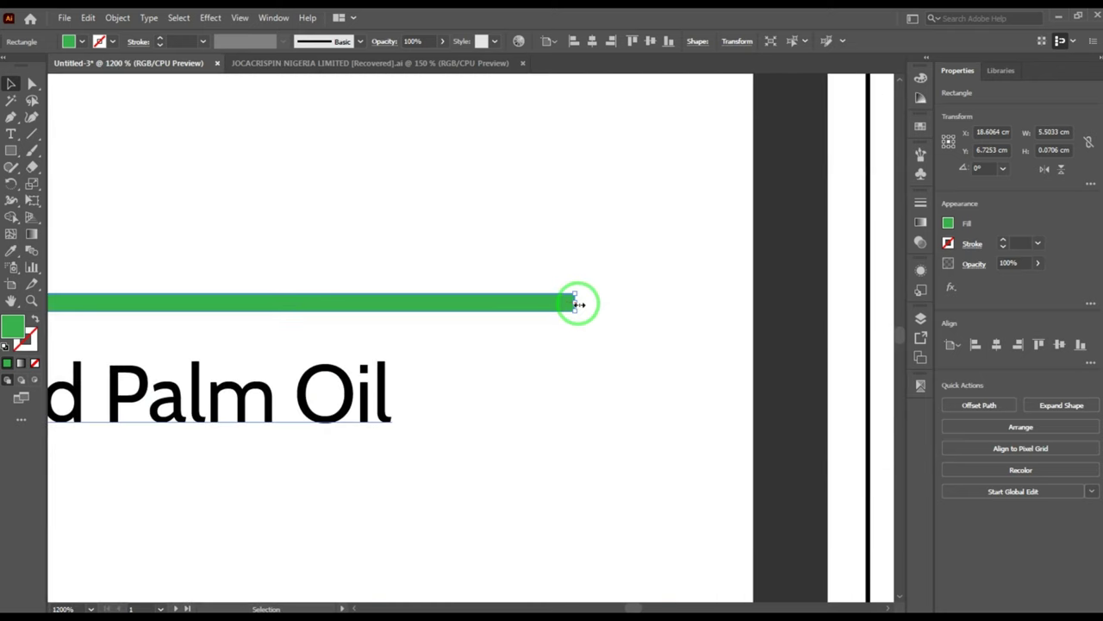
drag(578, 304, 711, 304)
scroll(632, 322, down, 8)
click(686, 181)
- Group the green heading bar with its thin strip and place the group behind the INGREDIENTS text
scroll(570, 326, up, 2)
scroll(569, 326, up, 4)
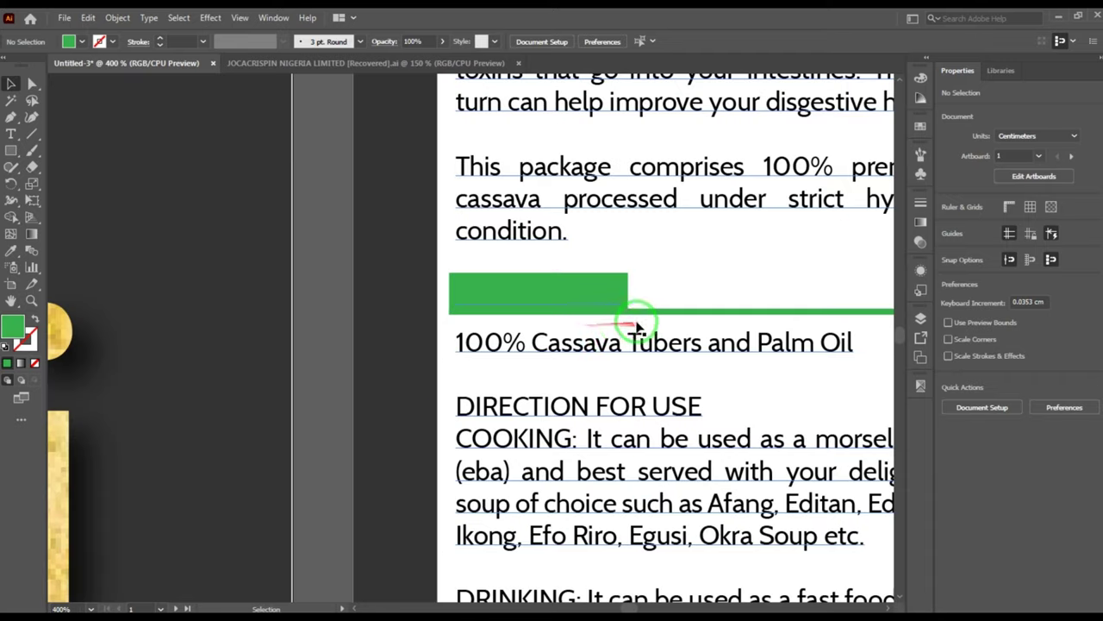
click(587, 284)
key(ctrl+g)
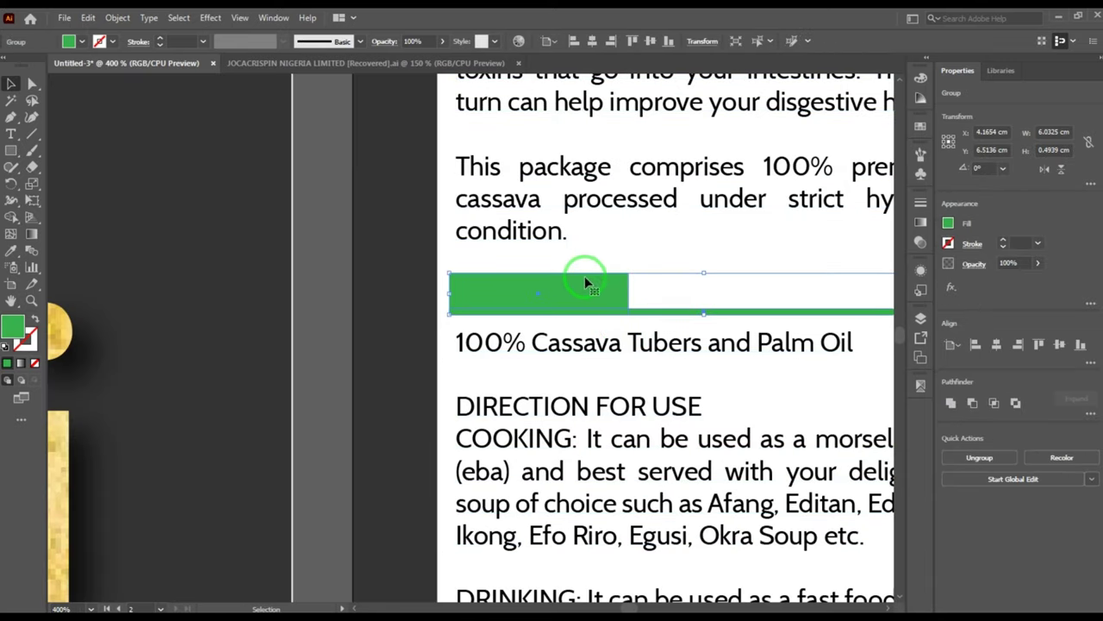
scroll(496, 246, down, 2)
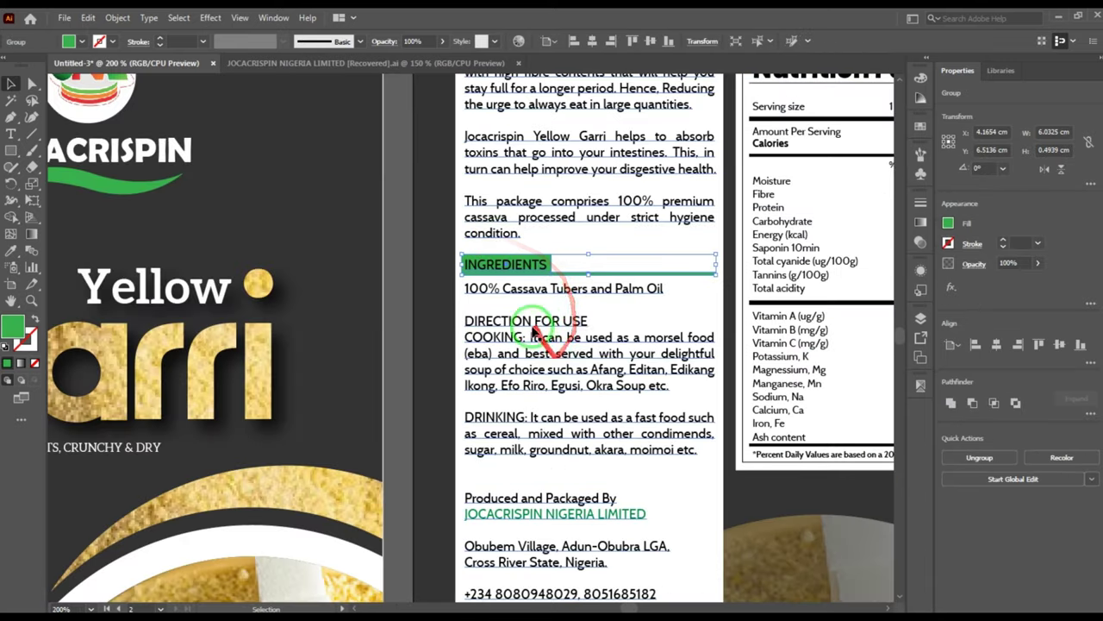
- Set the leading of the first COOKING line under DIRECTION FOR USE to 16 pt
scroll(570, 321, up, 1)
click(575, 370)
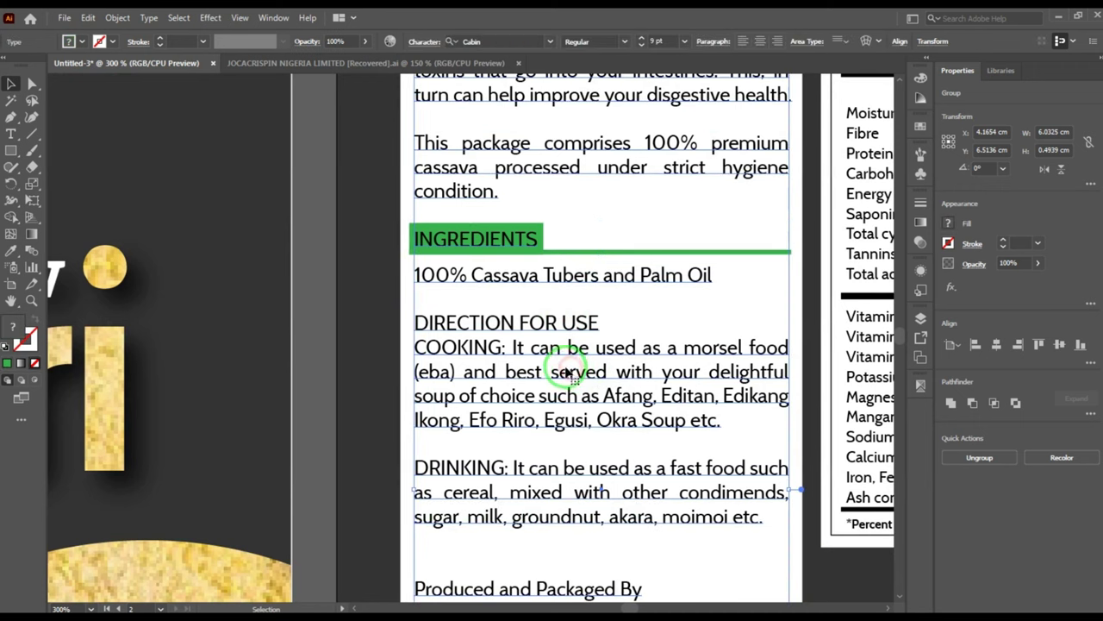
key(t)
drag(417, 351, 850, 357)
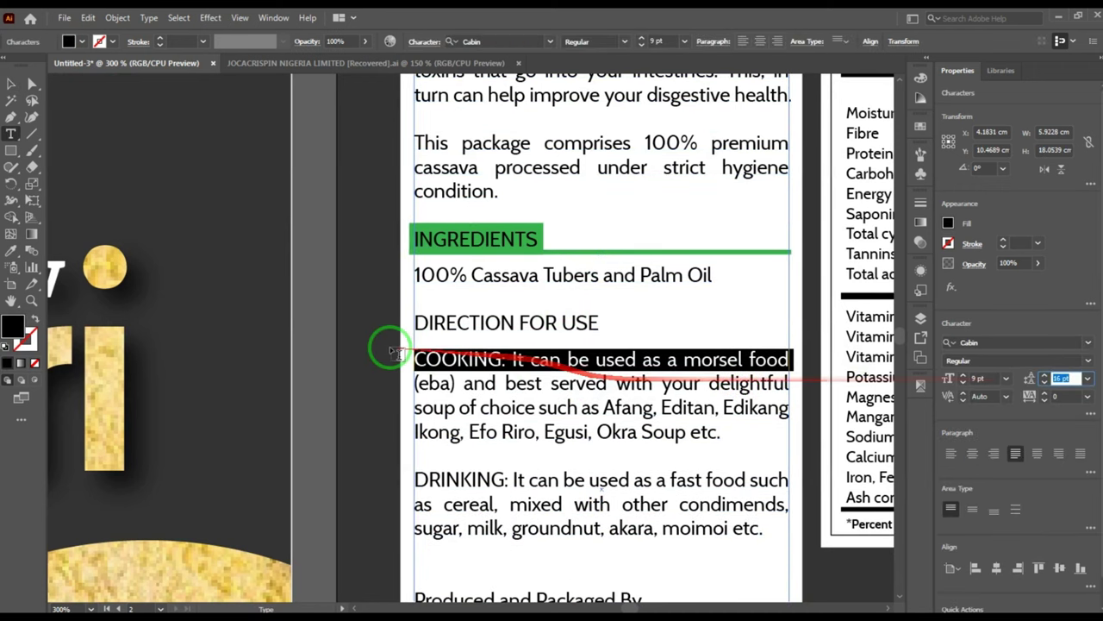
- Duplicate the green heading bar group from INGREDIENTS down onto the DIRECTION FOR USE heading
click(12, 84)
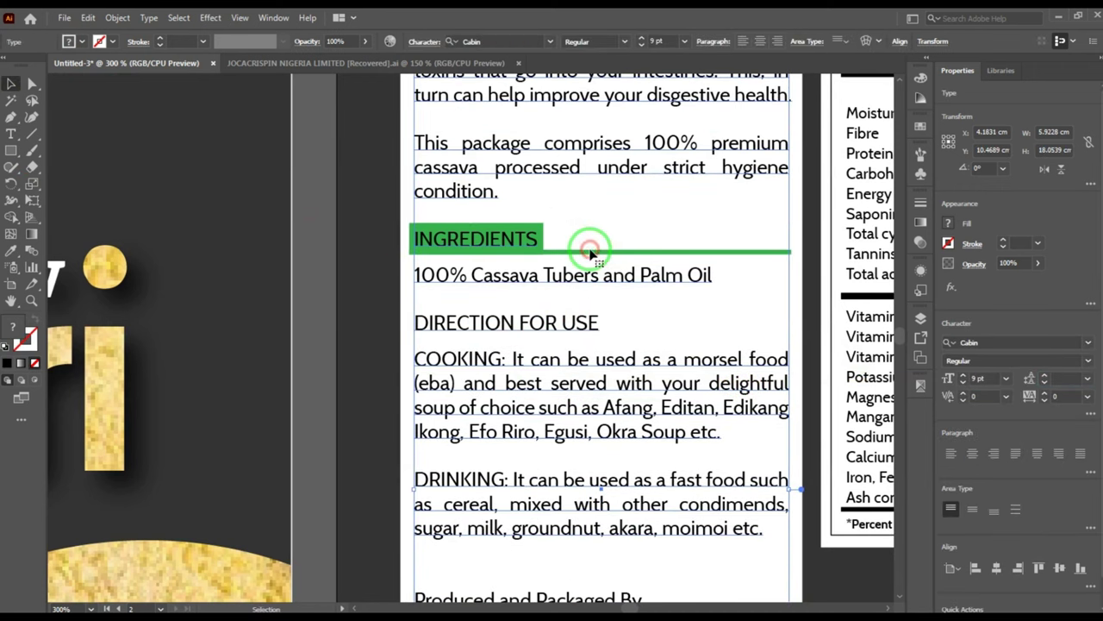
scroll(410, 253, up, 2)
drag(411, 225, 432, 392)
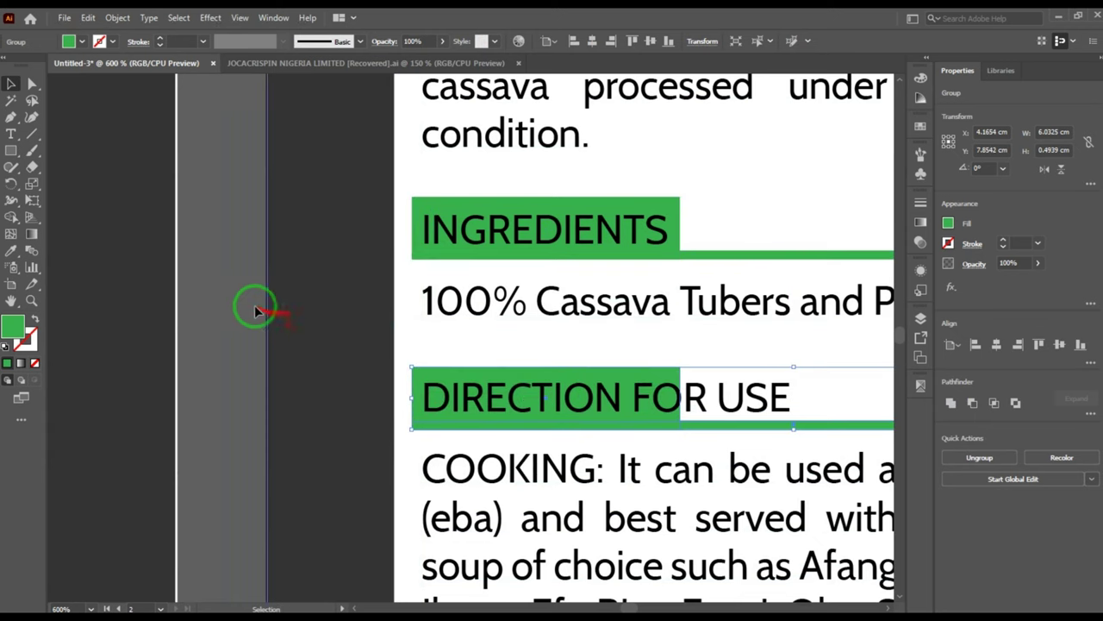
- Widen only the thick green bar behind DIRECTION FOR USE to about 3.14 cm so it spans the heading text
click(236, 307)
click(32, 83)
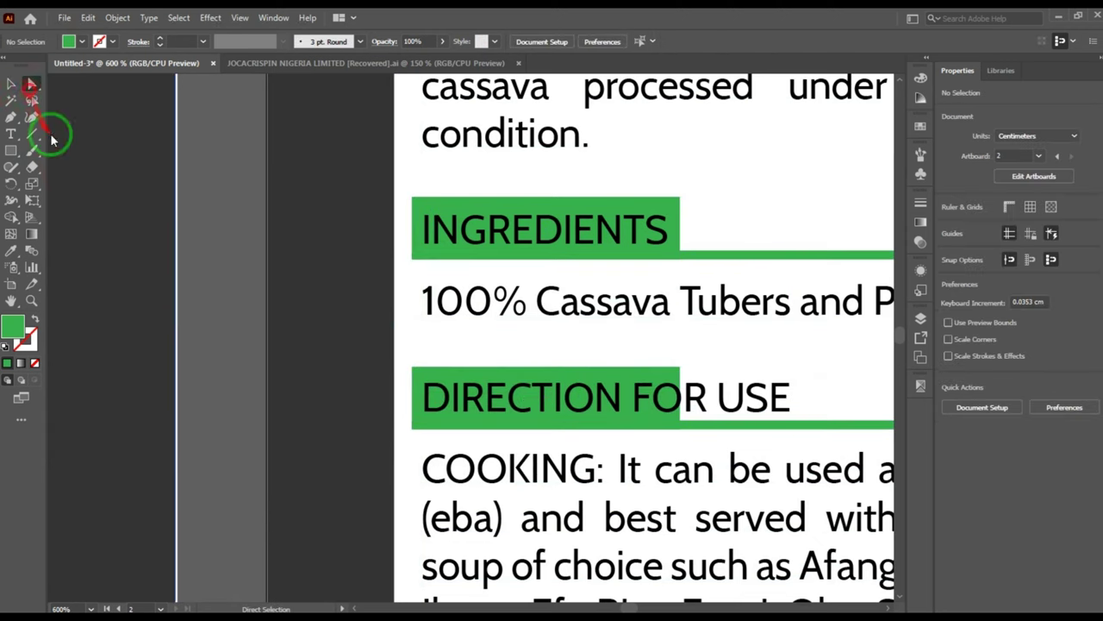
click(411, 370)
click(11, 83)
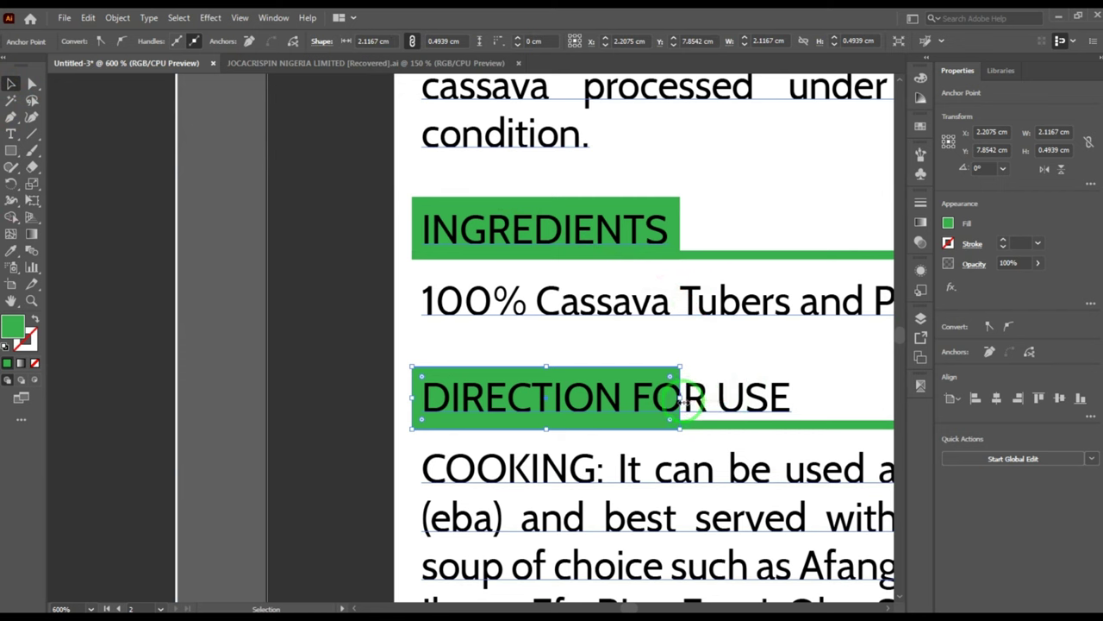
drag(681, 398, 802, 397)
key(ctrl+minus)
key(ctrl+minus)
key(ctrl+minus)
key(ctrl+minus)
click(497, 233)
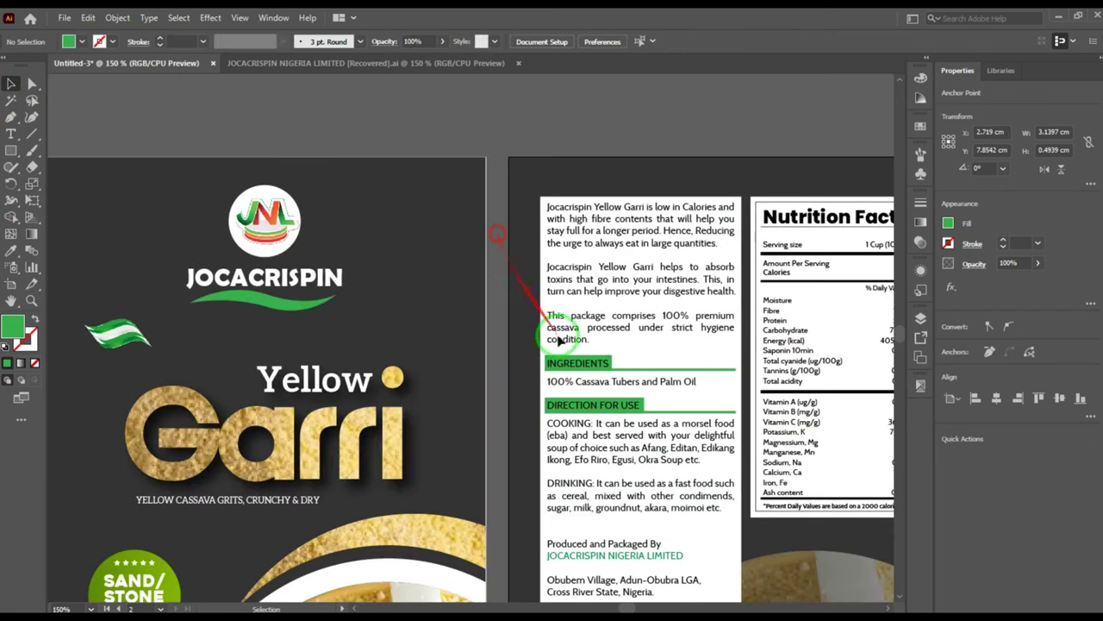
- Color the INGREDIENTS and DIRECTION FOR USE heading texts white
scroll(580, 374, down, 1)
scroll(652, 418, up, 4)
key(t)
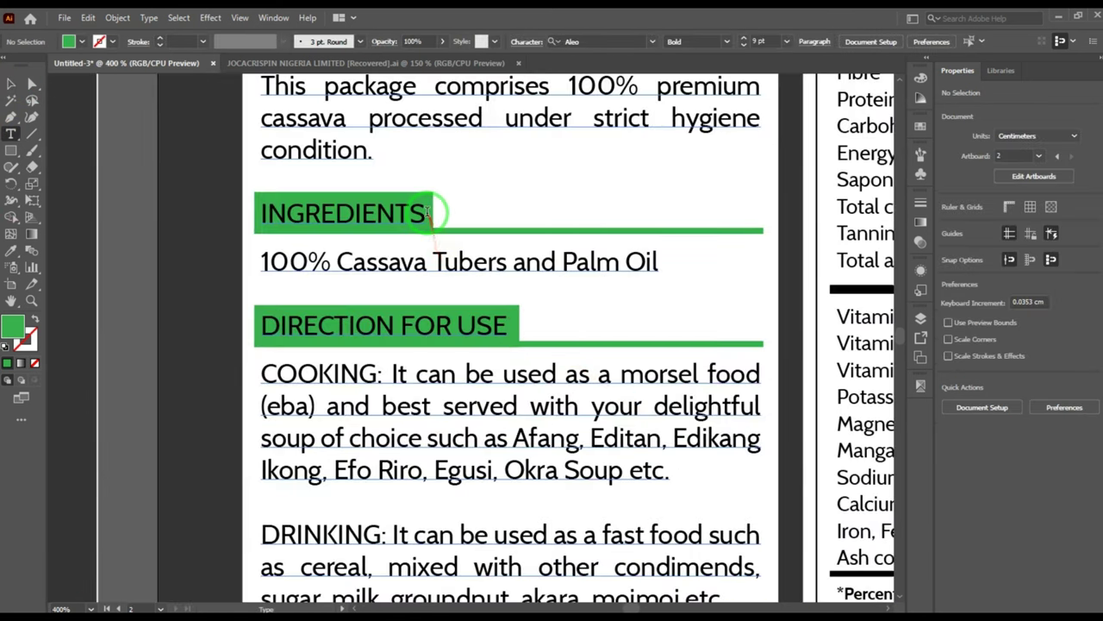
drag(426, 212, 258, 213)
click(921, 126)
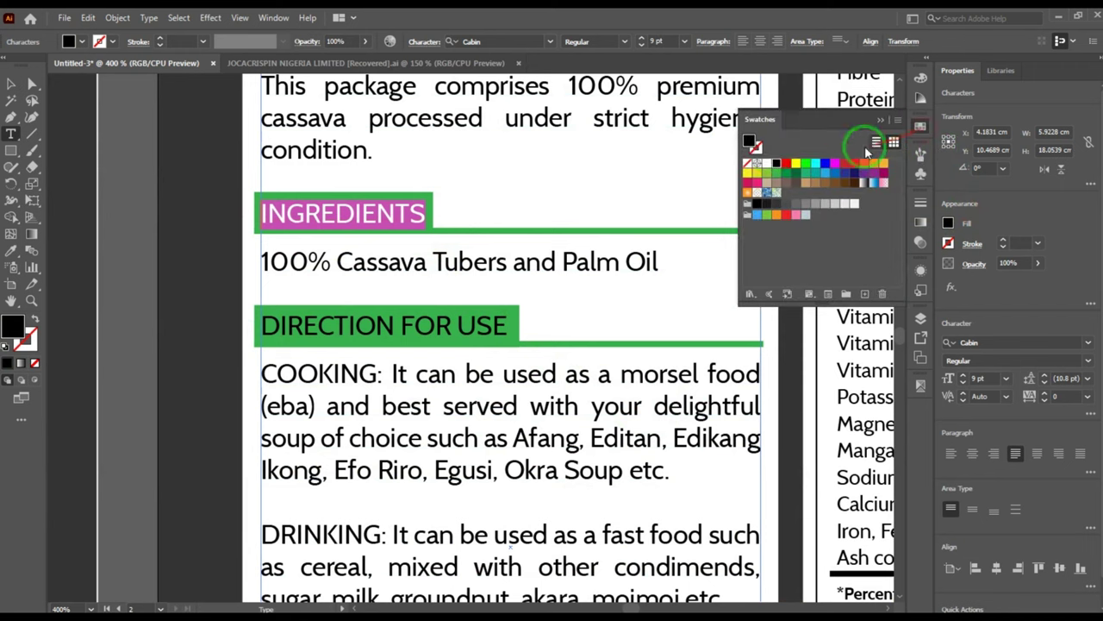
click(764, 164)
drag(262, 326, 509, 326)
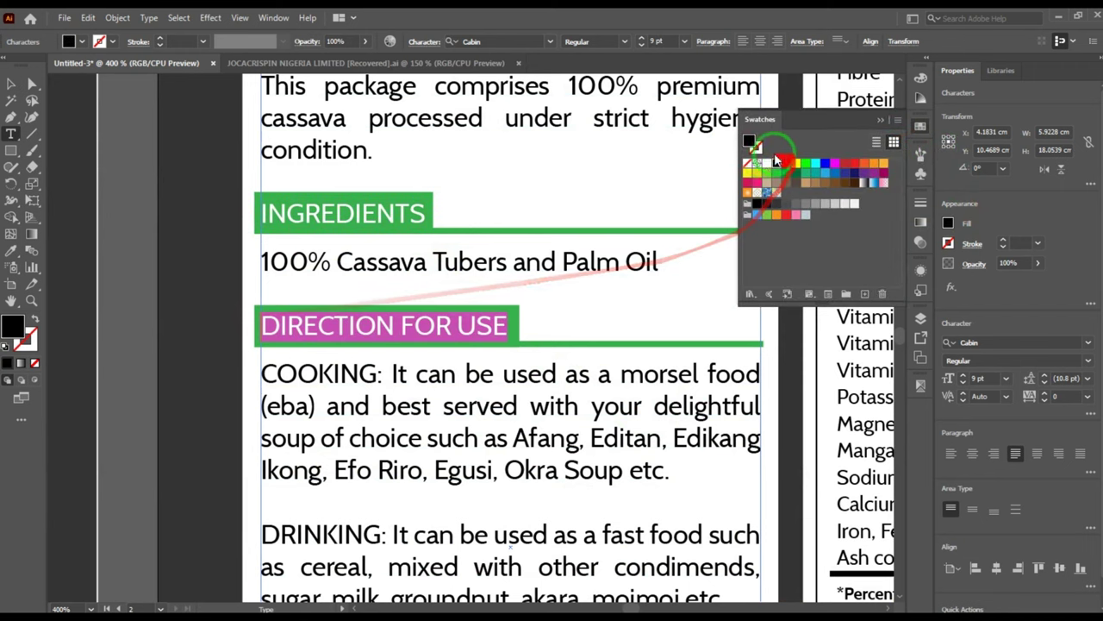
click(768, 163)
key(Escape)
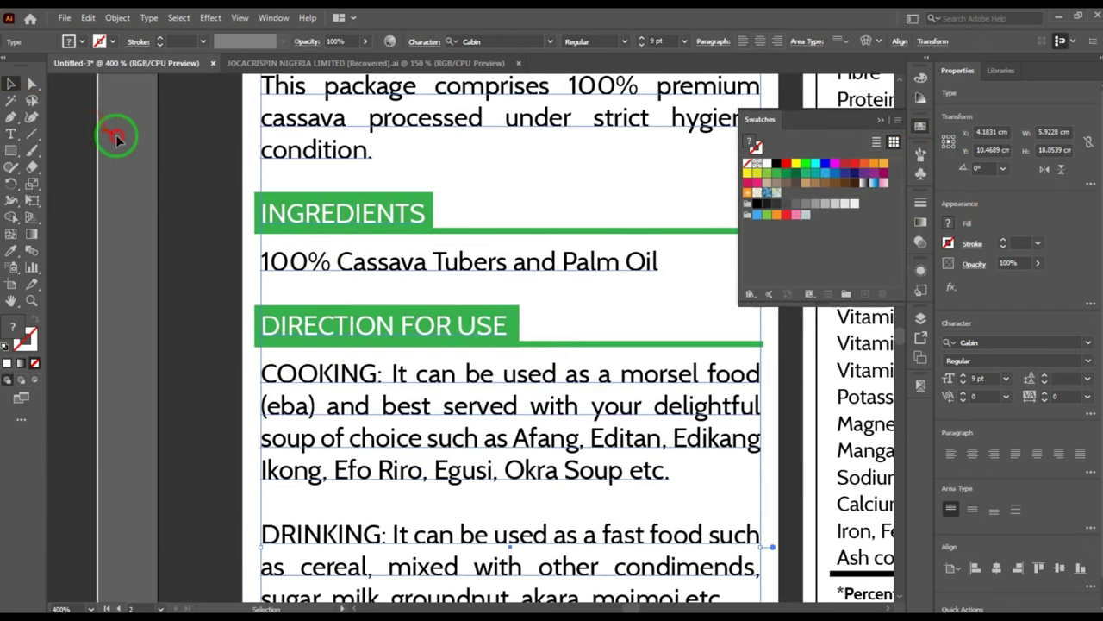
click(116, 137)
- Shorten the white text background rectangle to about 4.83 cm high so it ends just above the INGREDIENTS heading
scroll(362, 310, down, 2)
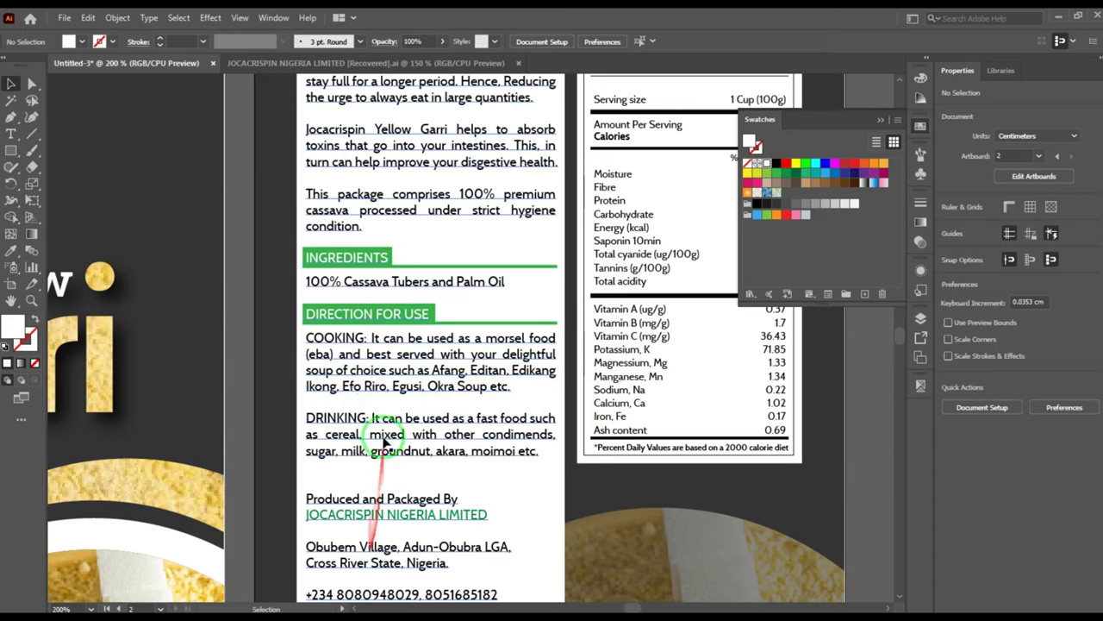
scroll(373, 389, down, 2)
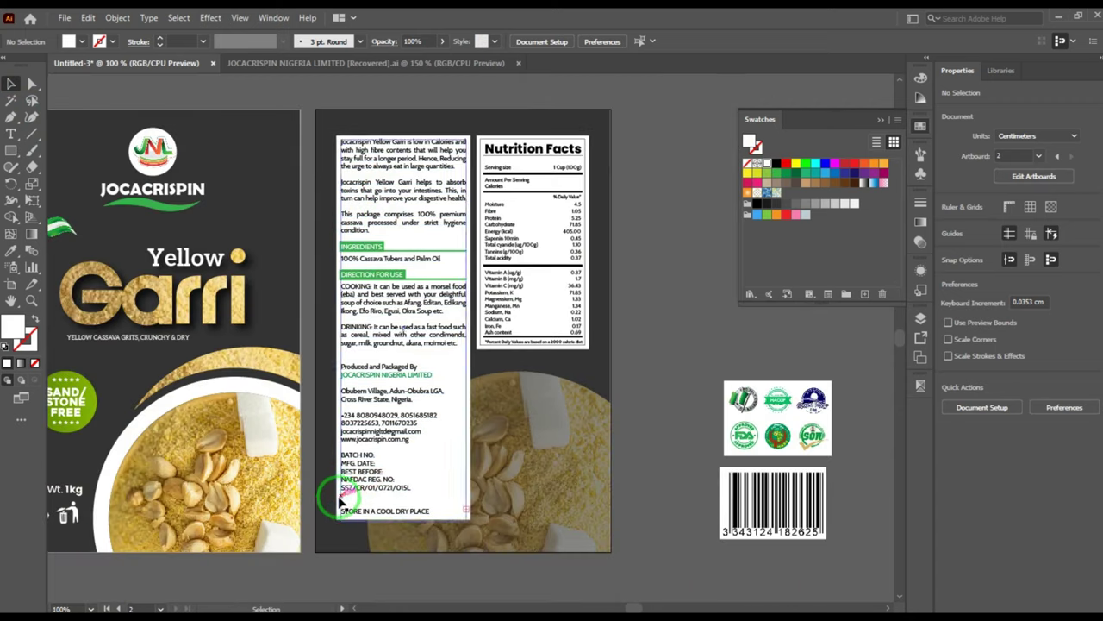
click(338, 506)
drag(404, 519, 403, 236)
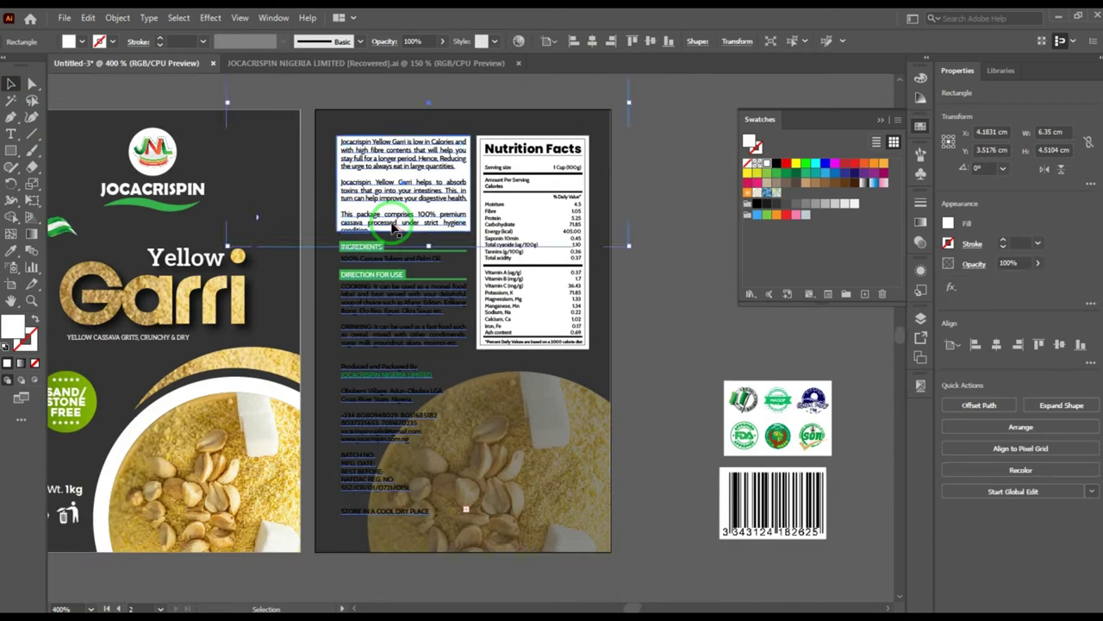
scroll(393, 226, up, 4)
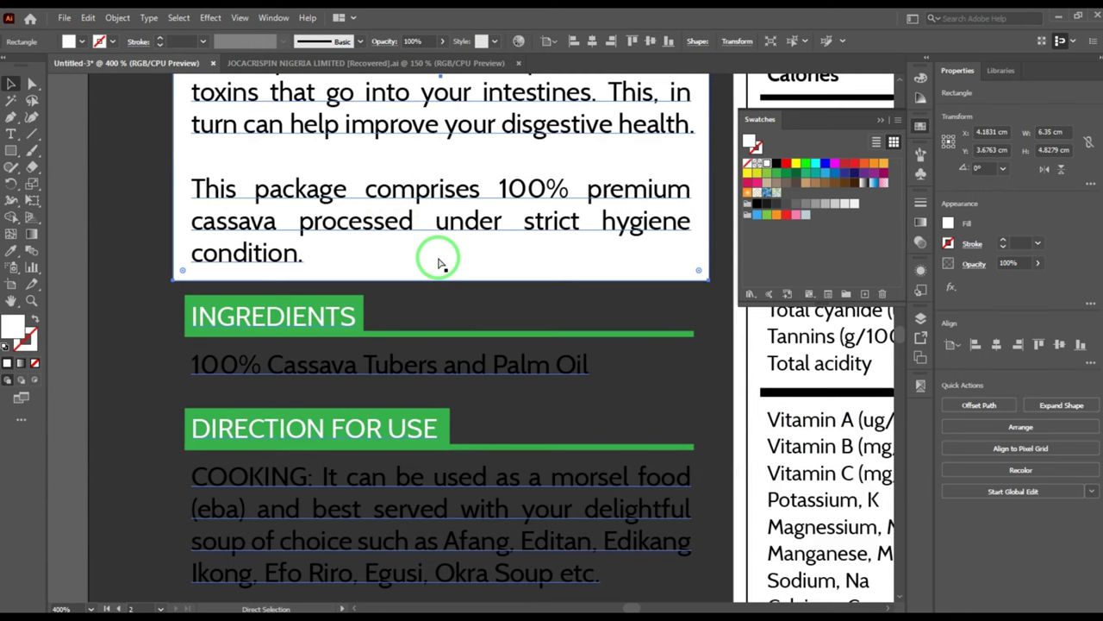
key(ctrl+minus)
key(ctrl+minus)
key(ctrl+minus)
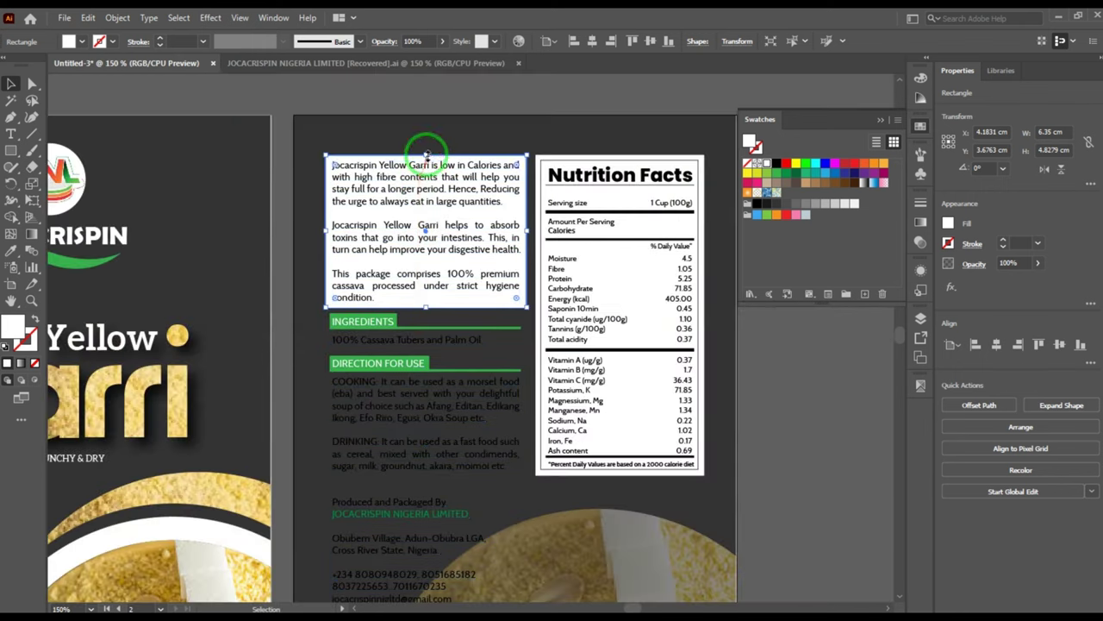
- Trim the first white panel to about 4.79 cm high and place a copy about 1.23 cm high behind the INGREDIENTS section
click(428, 340)
scroll(426, 336, up, 5)
scroll(448, 231, down, 2)
click(184, 185)
drag(441, 196, 468, 215)
scroll(433, 214, up, 3)
scroll(431, 235, down, 4)
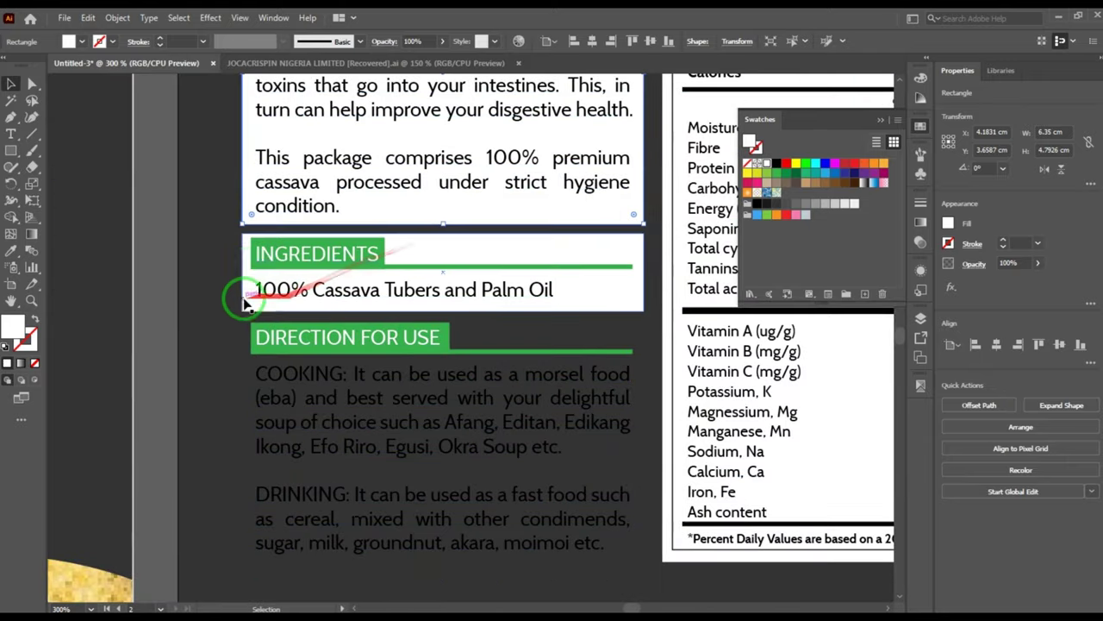
scroll(244, 297, up, 1)
drag(243, 317, 247, 310)
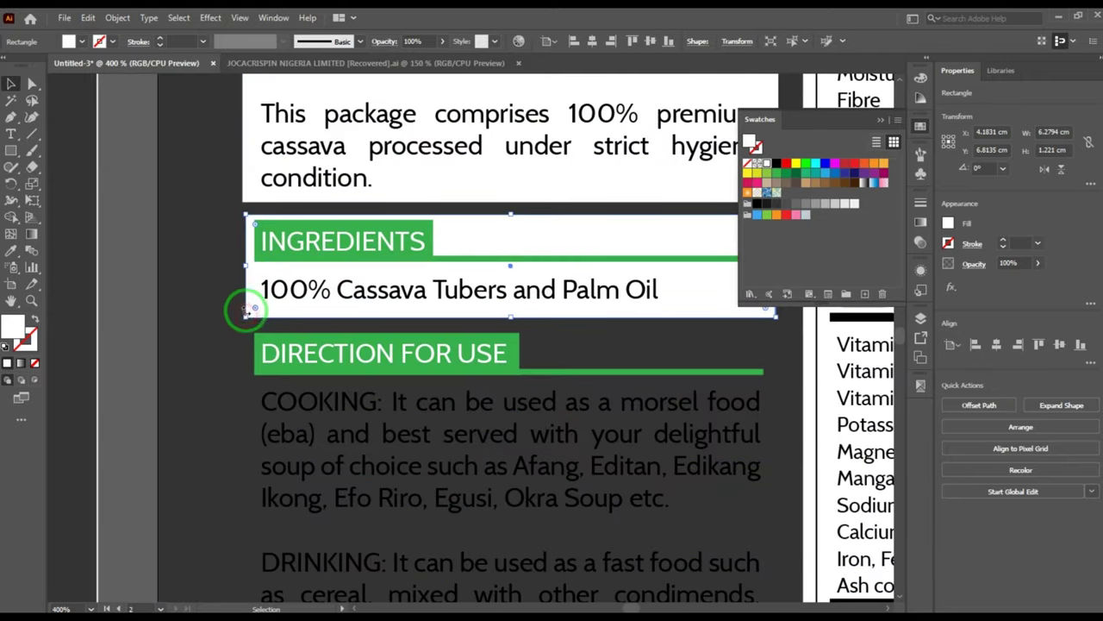
key(ctrl+z)
- Duplicate the white INGREDIENTS panel behind DIRECTION FOR USE and extend its lower edge past the DRINKING paragraph
click(241, 349)
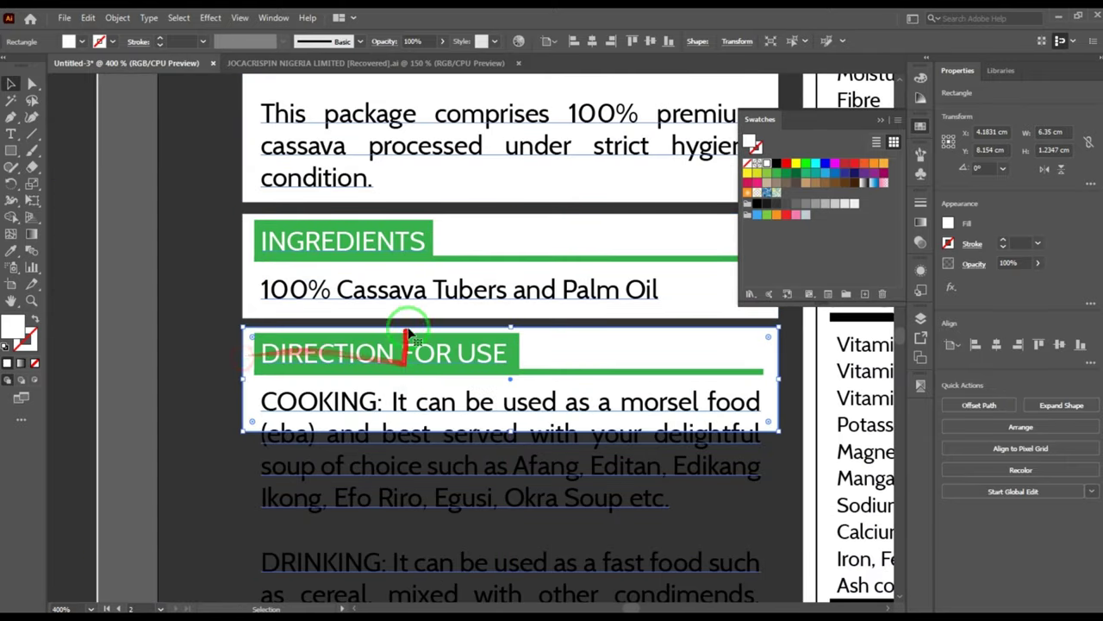
scroll(338, 290, down, 1)
scroll(431, 410, down, 1)
scroll(438, 466, up, 1)
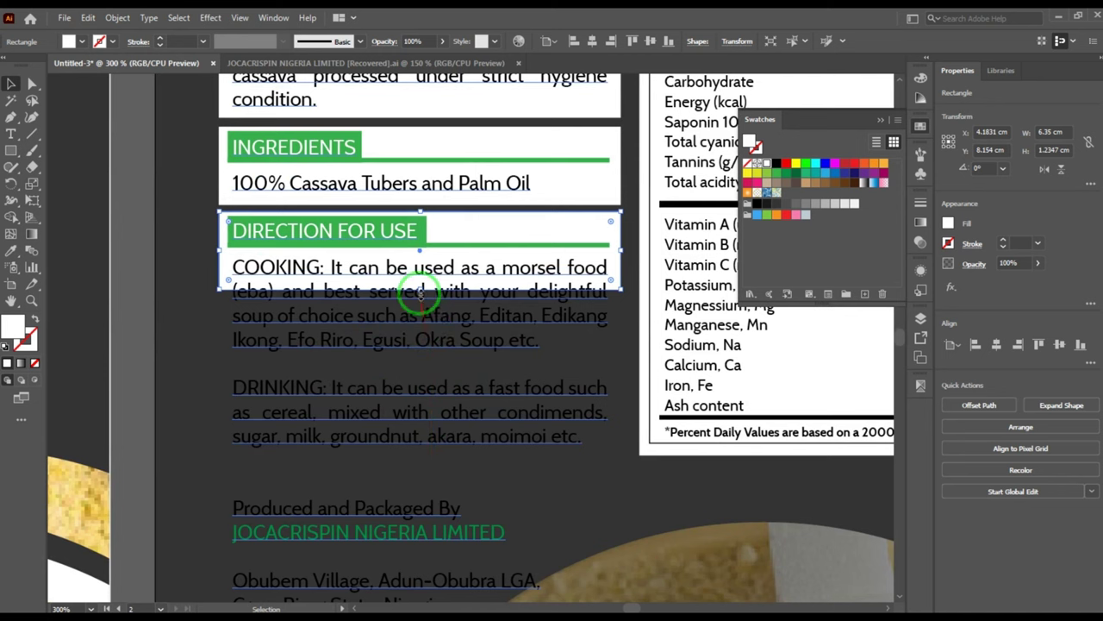
drag(419, 289, 450, 451)
- Nudge the white INGREDIENTS panel up by 0.0353 cm to even the gaps between panels
scroll(382, 388, down, 3)
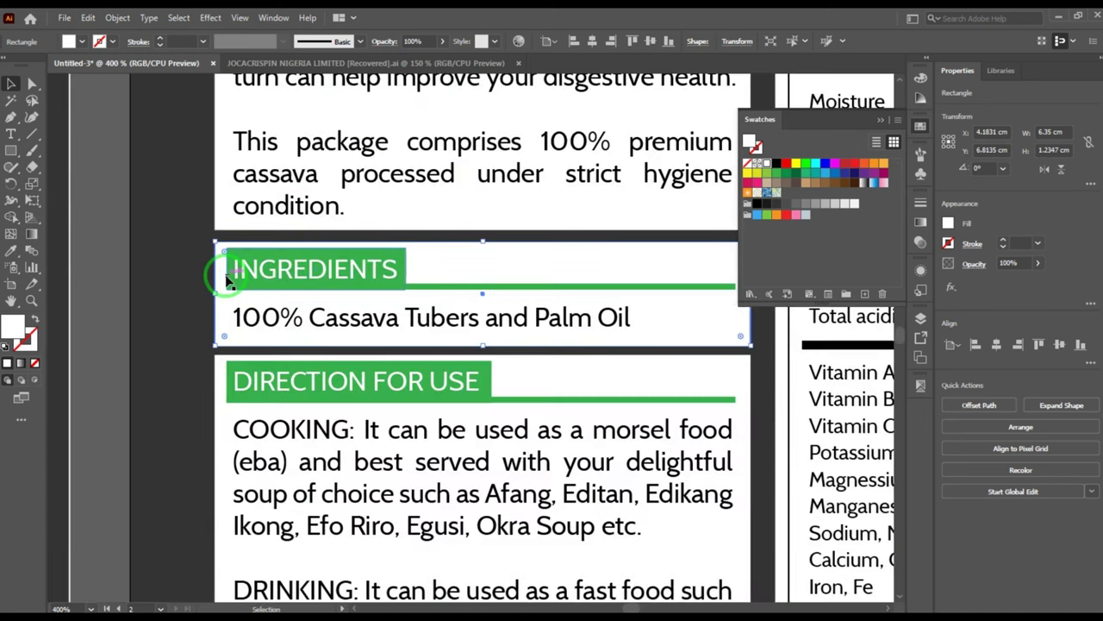
key(Up)
scroll(241, 270, down, 2)
scroll(295, 298, down, 1)
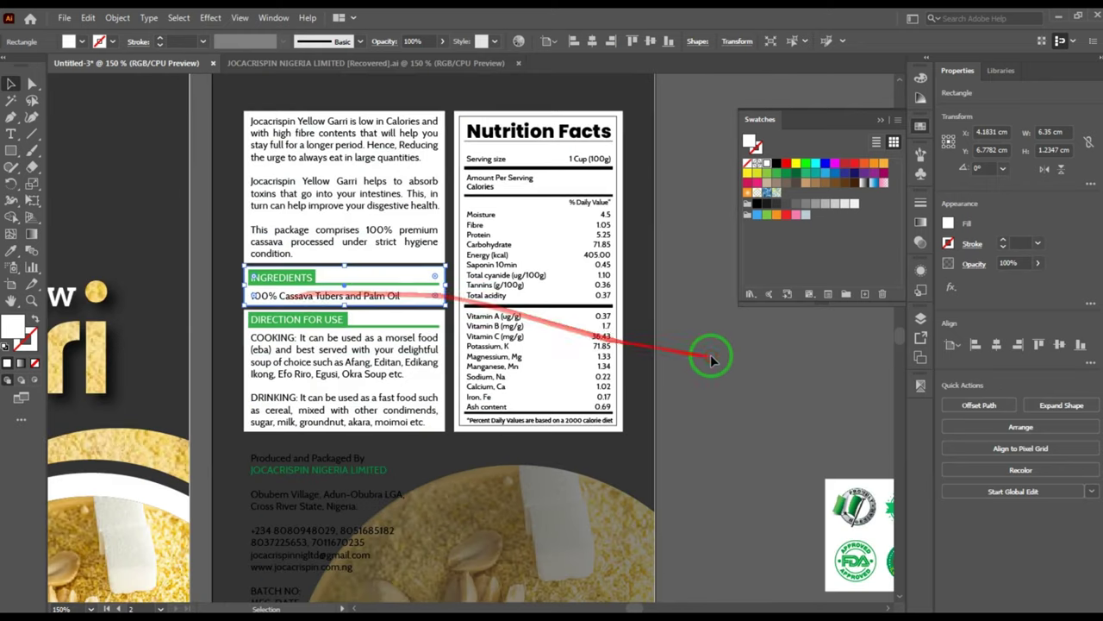
click(712, 358)
- Duplicate the DIRECTION FOR USE panel behind the manufacturer's contact details and size it to about 4.06 cm high
scroll(308, 263, down, 1)
scroll(274, 500, up, 2)
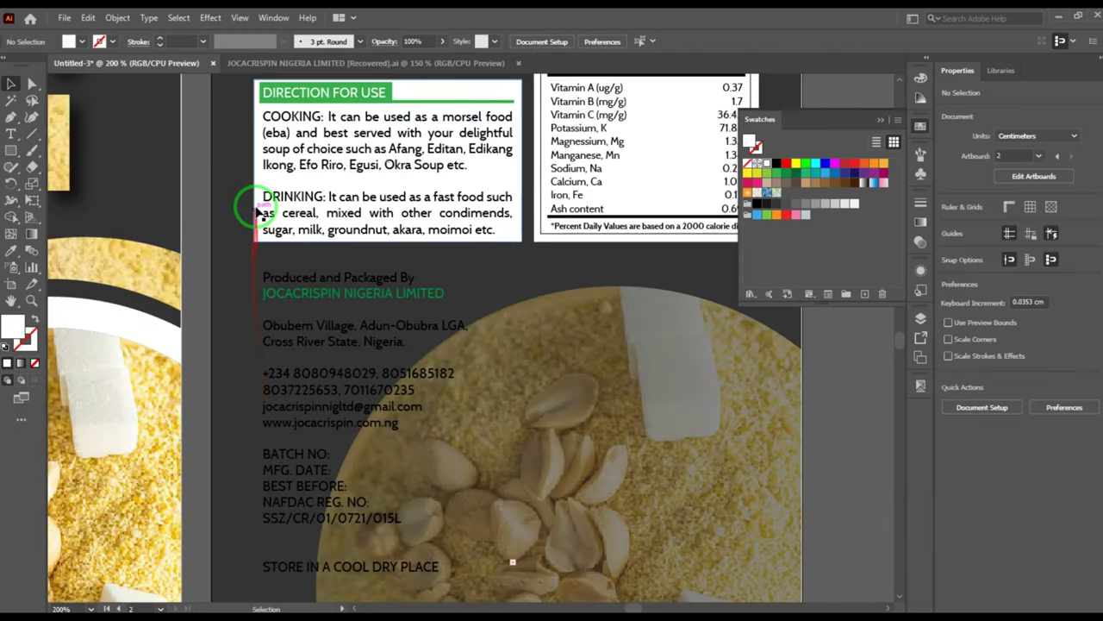
drag(256, 211, 256, 395)
scroll(399, 451, up, 1)
drag(380, 413, 382, 425)
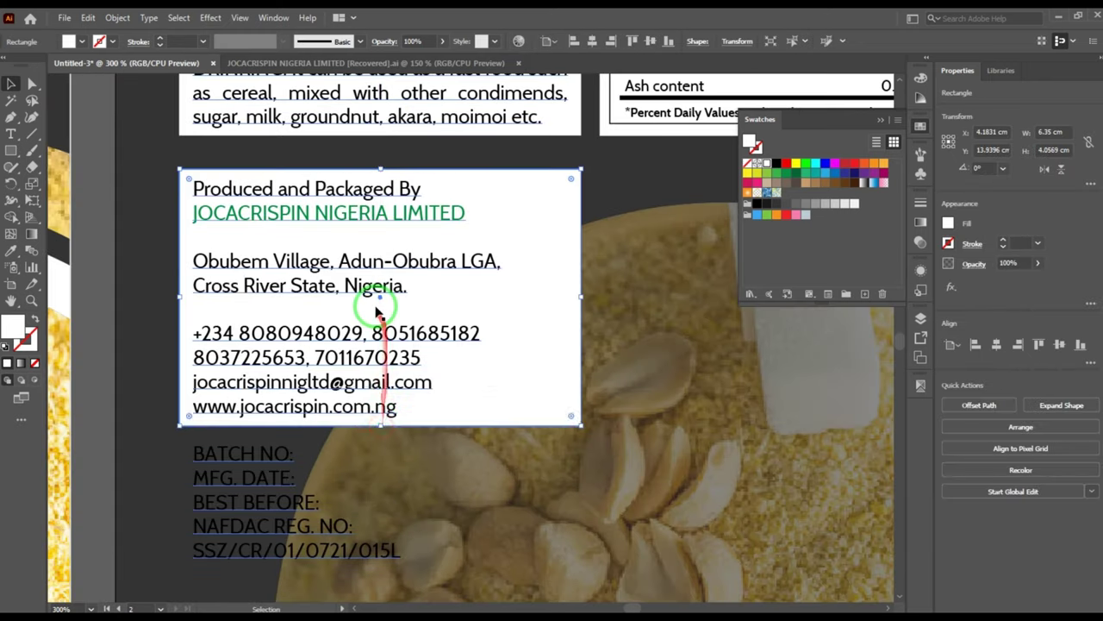
scroll(375, 307, down, 2)
key(ctrl+minus)
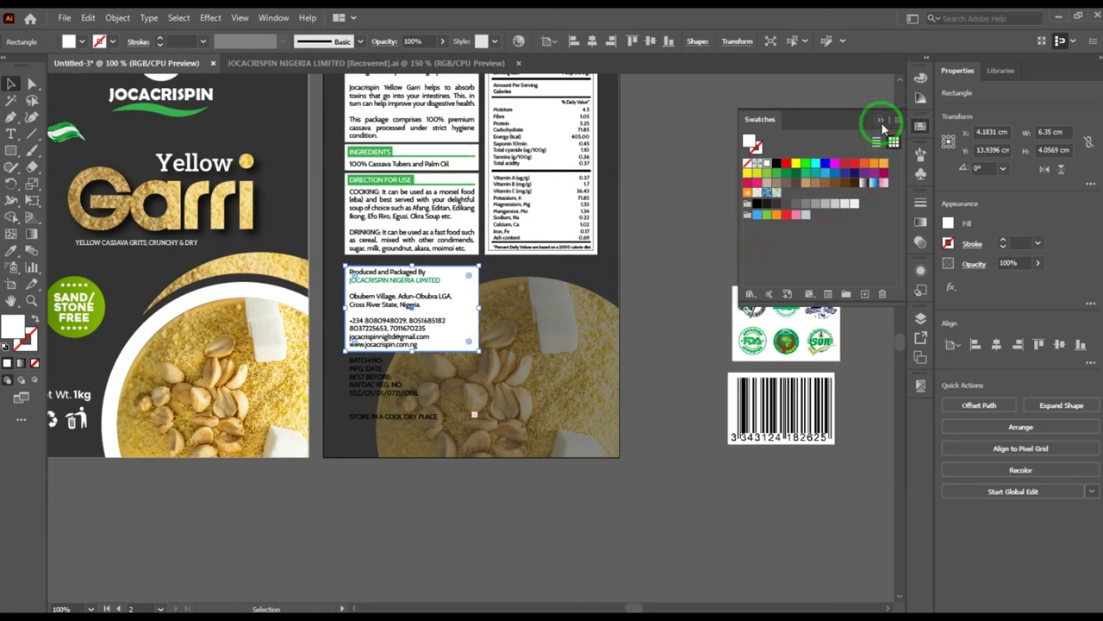
click(880, 122)
click(786, 161)
- Remove one blank line above "Produced and Packaged By" to bring the contact details closer to the DRINKING paragraph
scroll(608, 314, down, 2)
scroll(522, 315, up, 5)
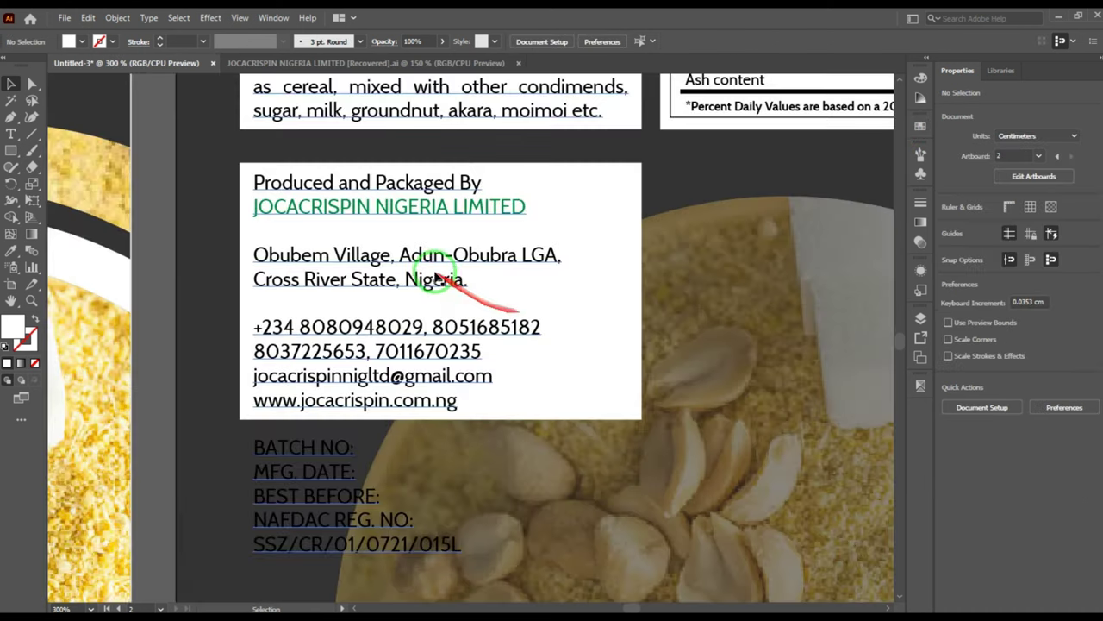
scroll(436, 277, up, 1)
key(r)
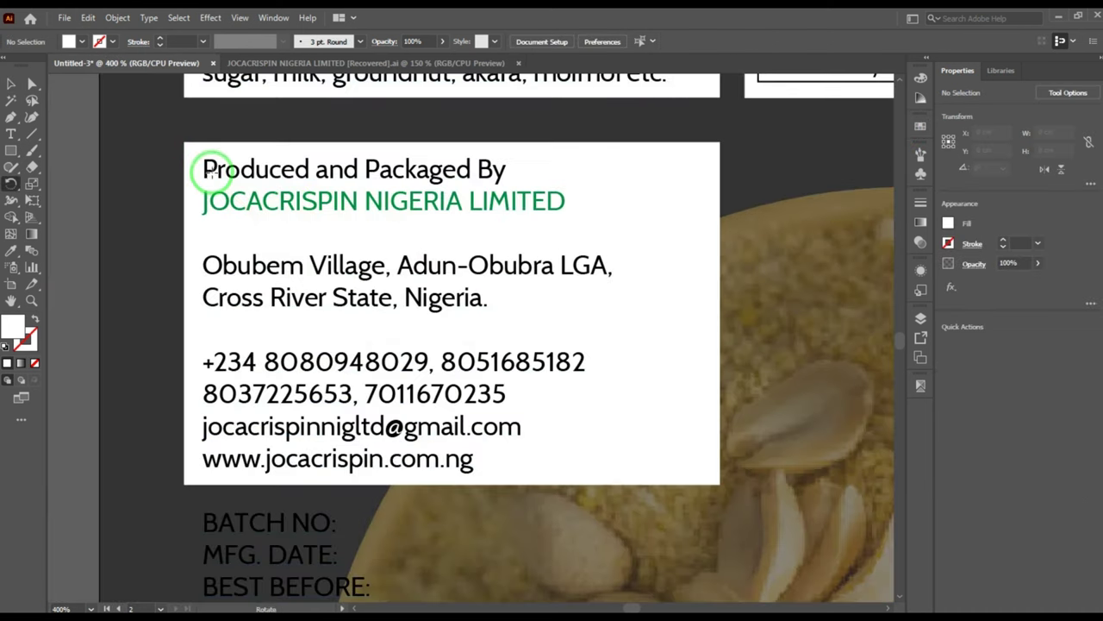
key(t)
click(205, 171)
scroll(232, 300, down, 1)
key(BackSpace)
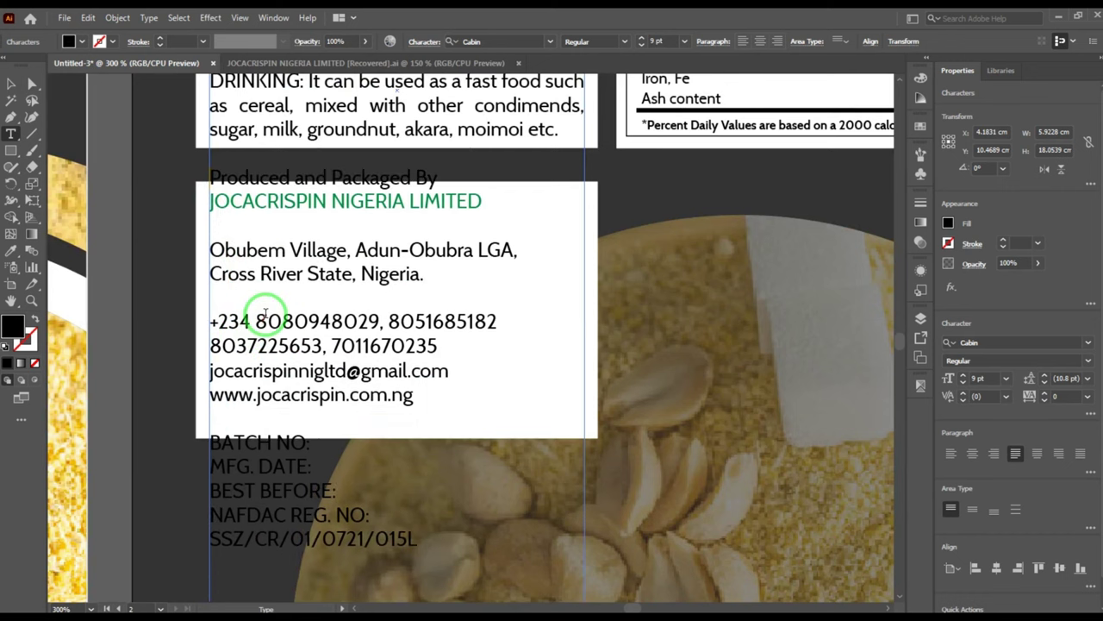
key(BackSpace)
key(Return)
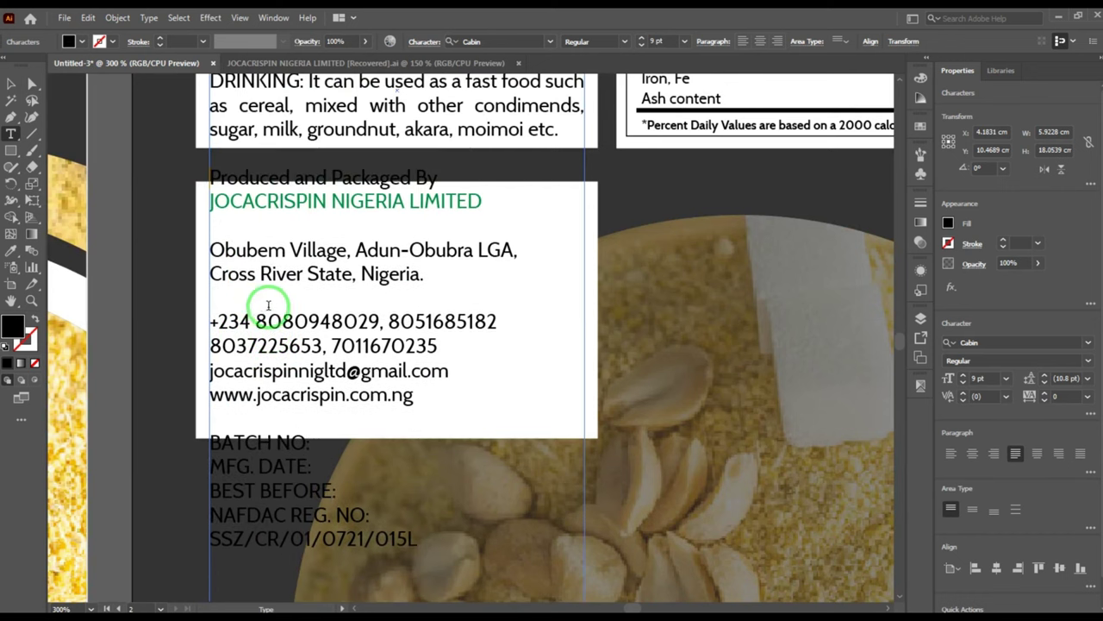
- Move the contact details panel up behind its text and shorten the DIRECTION FOR USE panel to about 3.92 cm high
click(11, 83)
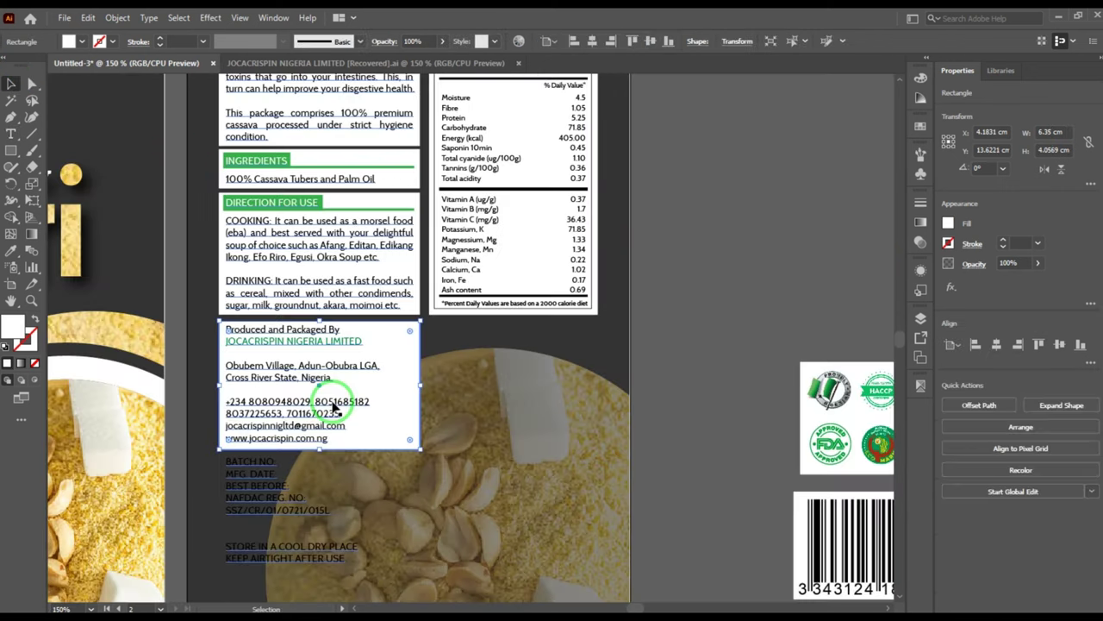
key(Up)
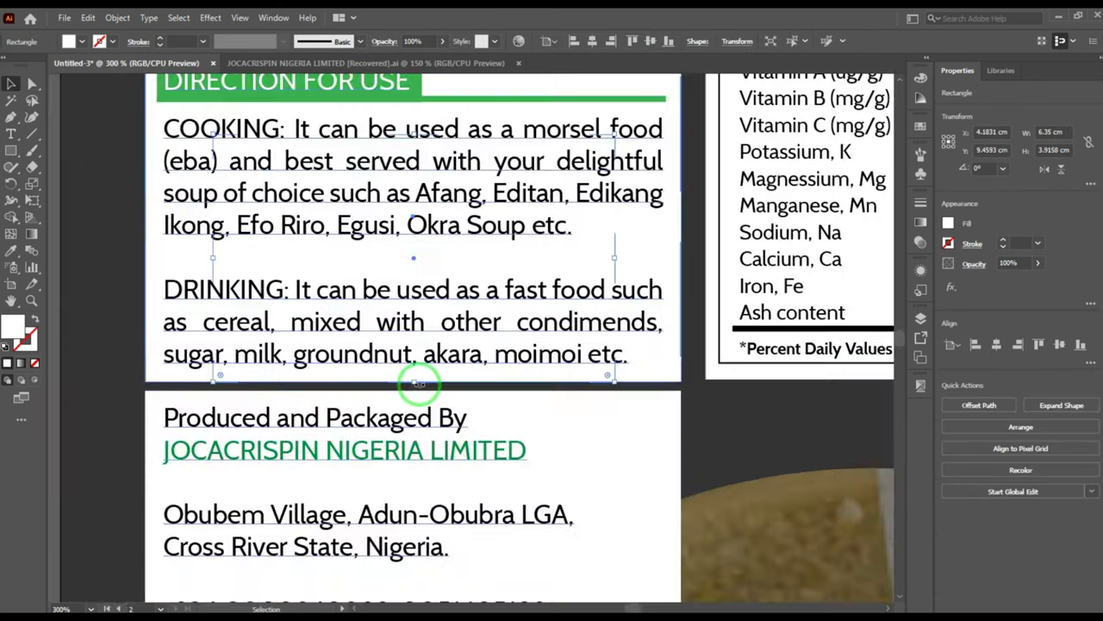
scroll(420, 384, down, 2)
click(856, 268)
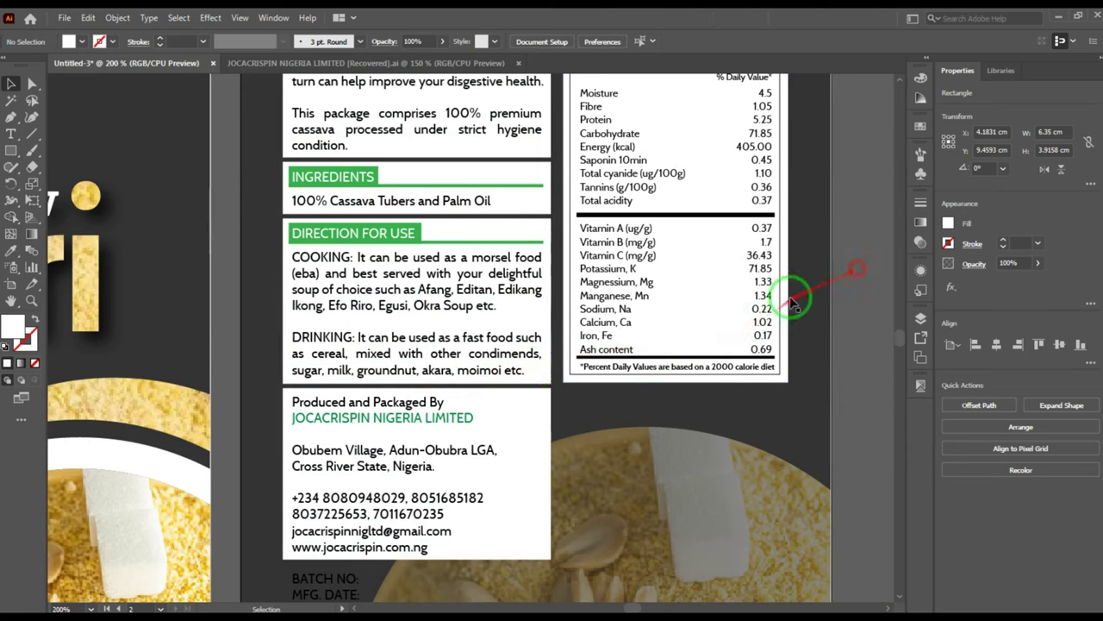
- Insert a line break before "Produced and Packaged By" to push the contact details down
scroll(791, 302, down, 1)
scroll(483, 302, down, 2)
scroll(561, 365, up, 1)
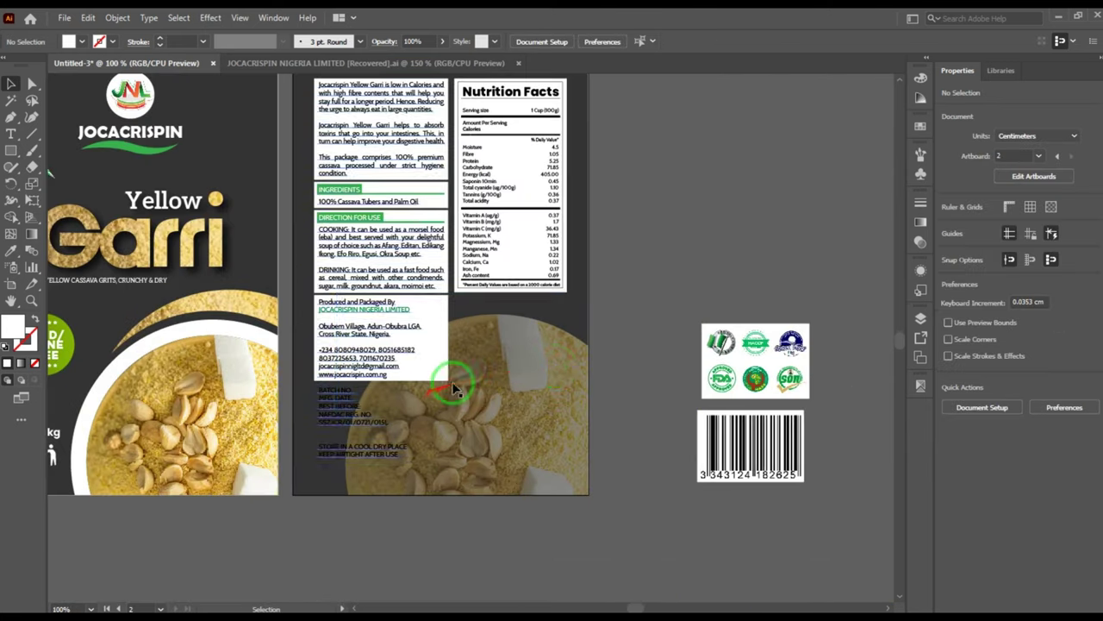
scroll(394, 362, up, 1)
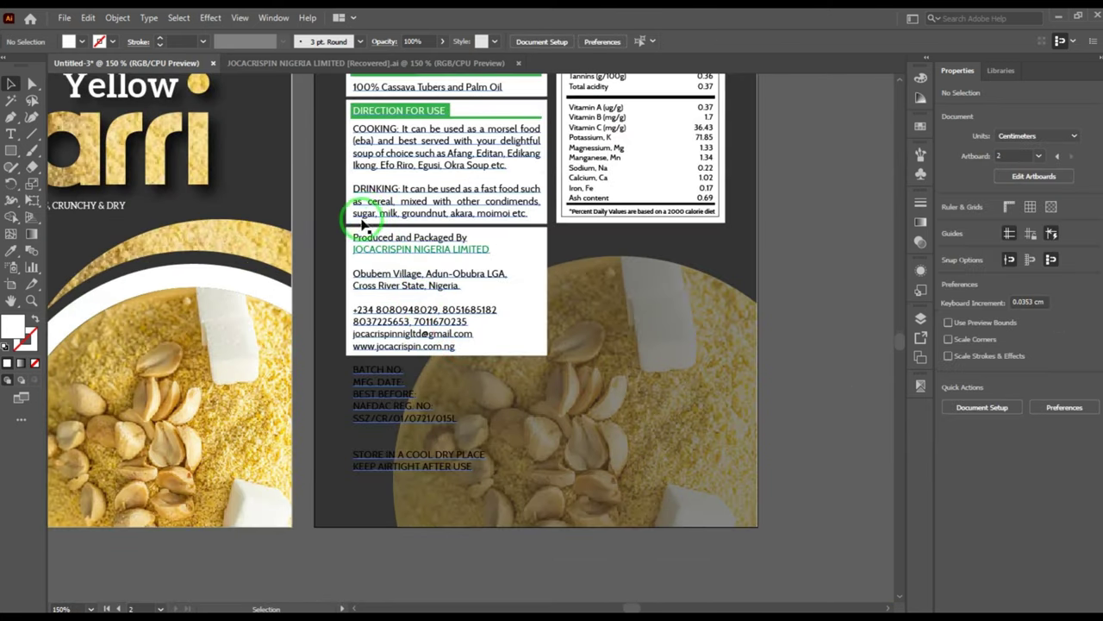
key(t)
scroll(357, 239, up, 2)
click(353, 242)
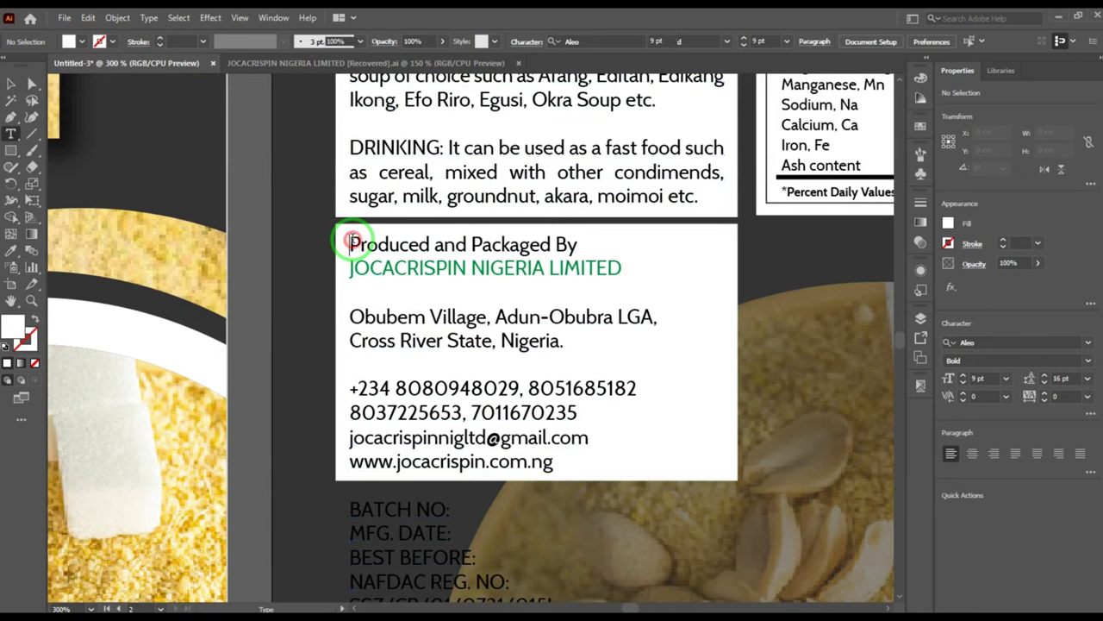
key(Return)
- Insert a line break before the DIRECTION FOR USE heading to push it and the following text down
scroll(399, 370, down, 1)
scroll(400, 373, up, 2)
scroll(386, 175, up, 1)
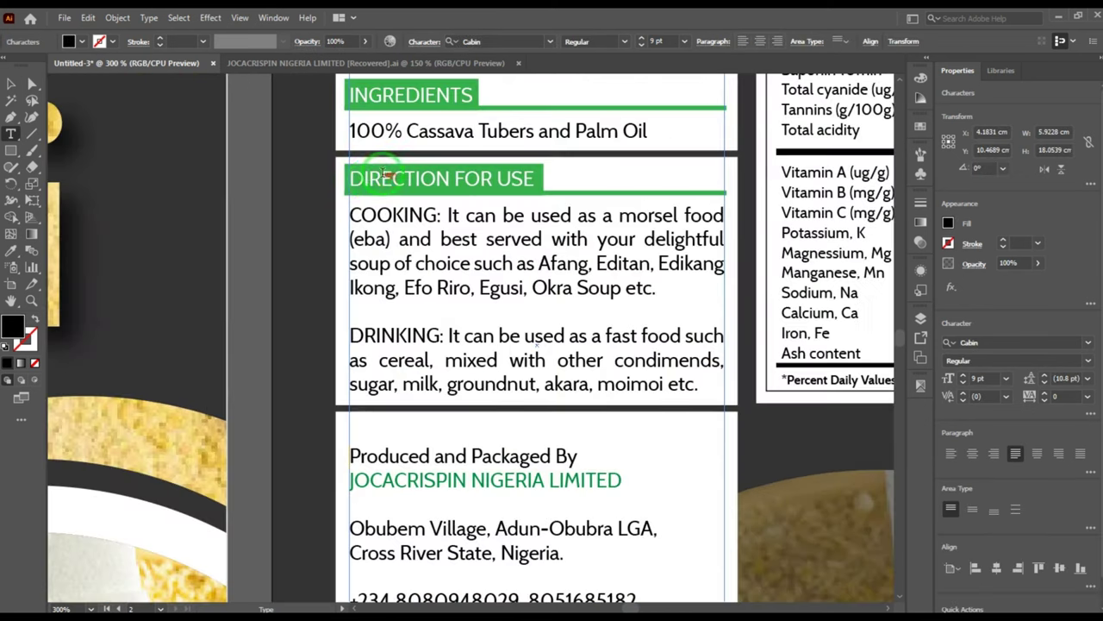
click(353, 180)
key(Return)
scroll(371, 207, down, 1)
scroll(361, 150, up, 3)
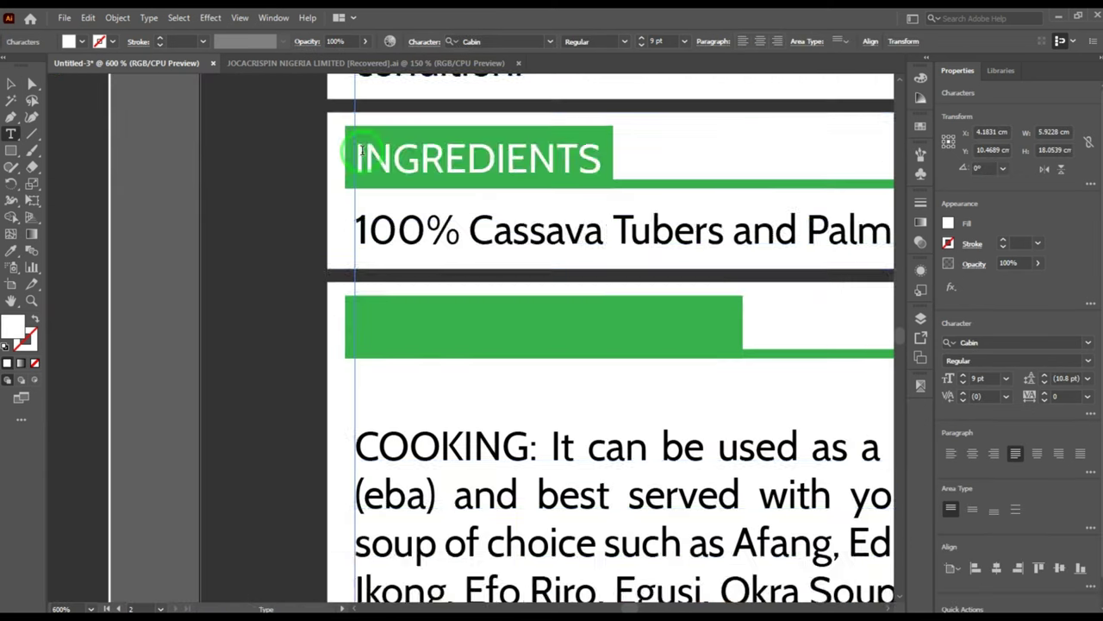
- Insert a line break before the INGREDIENTS heading and move its green bar down behind the heading
click(354, 155)
key(Return)
key(Escape)
click(346, 155)
scroll(347, 155, up, 1)
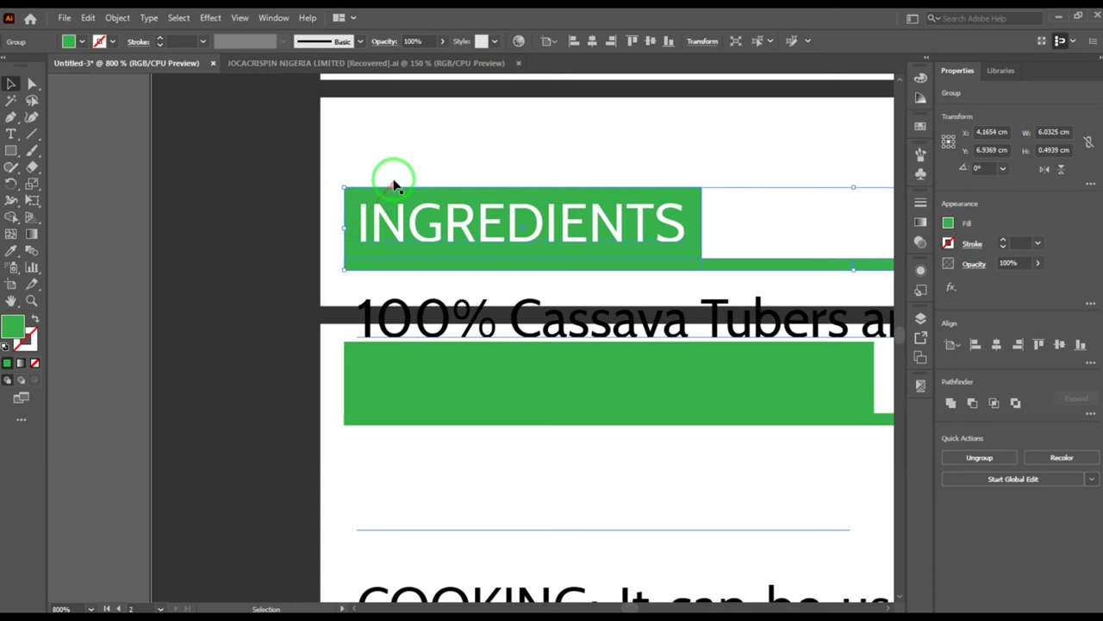
- Move the green bar of the DIRECTION FOR USE heading down until it sits behind the shifted heading text
scroll(368, 172, down, 1)
click(399, 297)
key(Down)
key(Down)
key(Down)
key(Down)
key(Down)
key(Down)
key(Down)
key(Down)
key(Down)
key(Down)
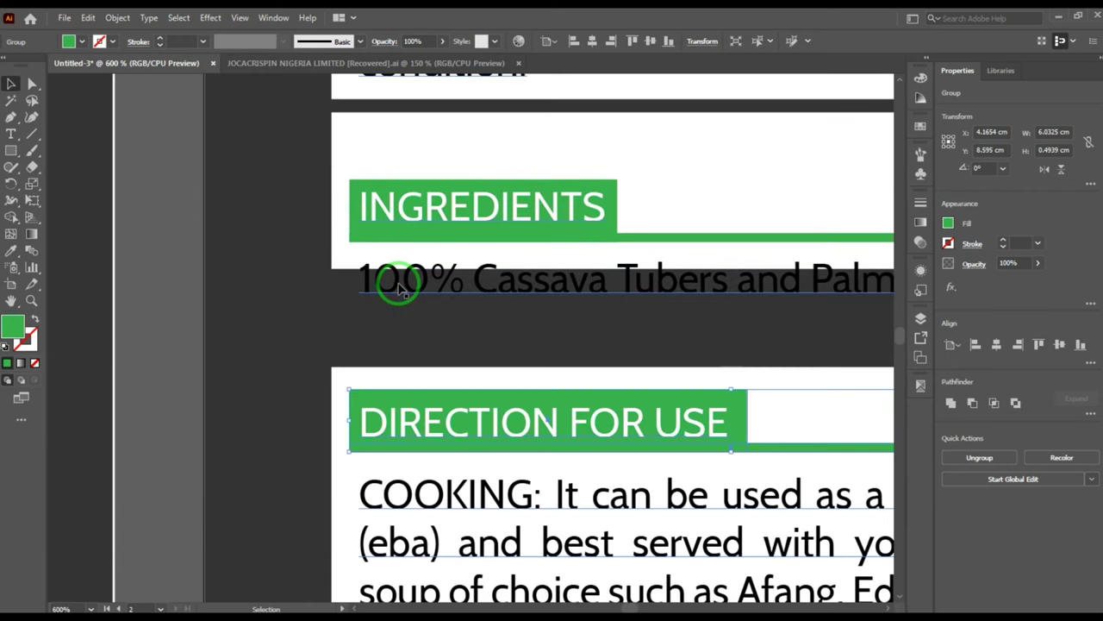
- Move the white INGREDIENTS panel down so it frames the shifted heading and the cassava and palm oil line
scroll(399, 284, down, 2)
drag(366, 217, 419, 227)
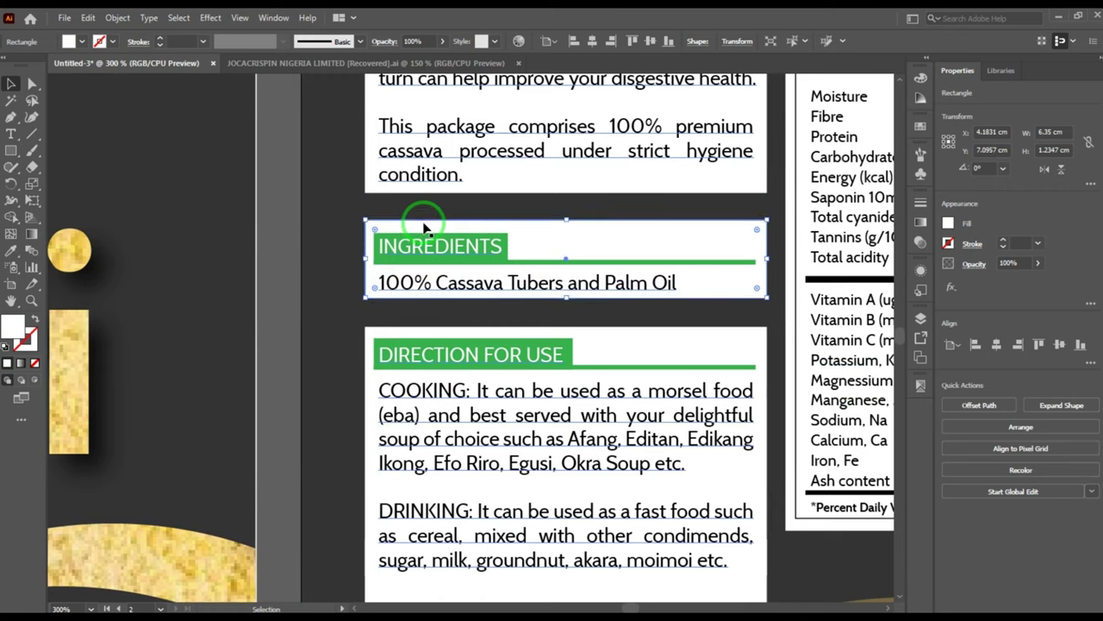
scroll(422, 225, down, 2)
scroll(512, 388, up, 1)
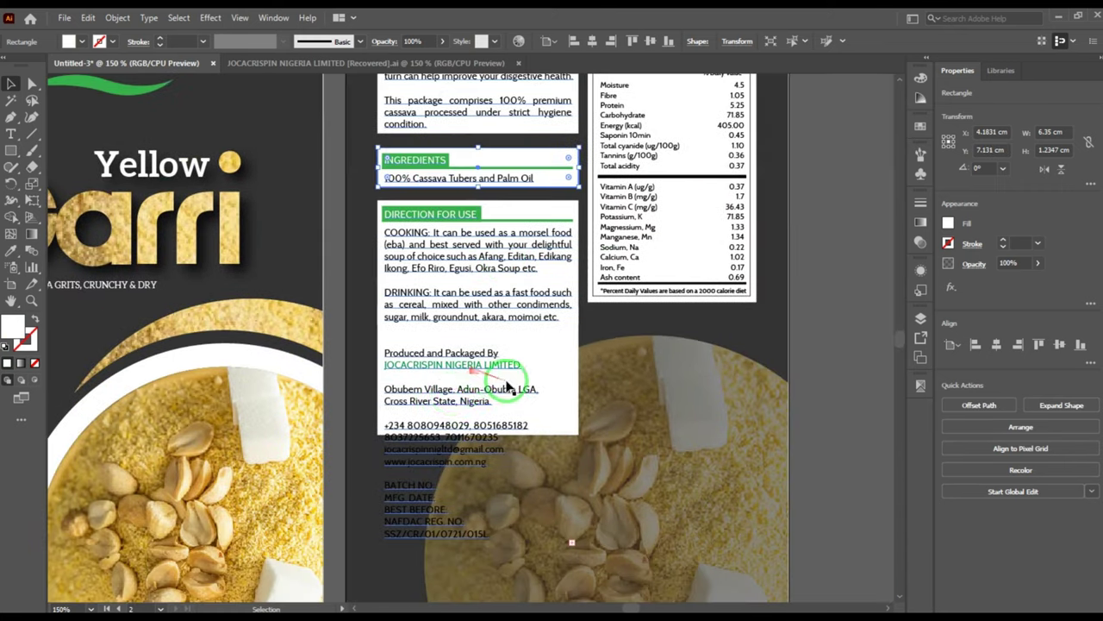
- Nudge the white contact details panel down behind the text that starts with "Produced and Packaged By"
click(377, 373)
key(Down)
key(Down)
key(Down)
key(Down)
key(Down)
key(Down)
key(Down)
key(Down)
key(Down)
key(Down)
key(Down)
key(Down)
key(Down)
key(Down)
key(Down)
key(Down)
key(Down)
key(Down)
key(Down)
key(Down)
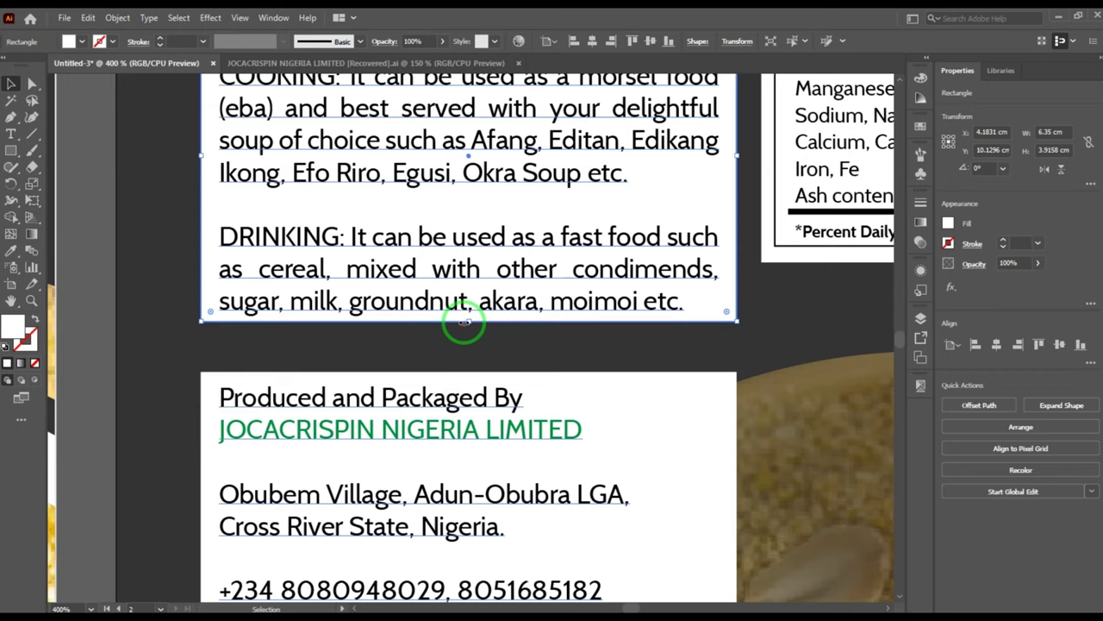
- Extend the lower edge of the DIRECTION FOR USE panel slightly below the DRINKING paragraph
drag(468, 320, 473, 333)
scroll(405, 370, down, 5)
click(768, 317)
scroll(371, 470, up, 4)
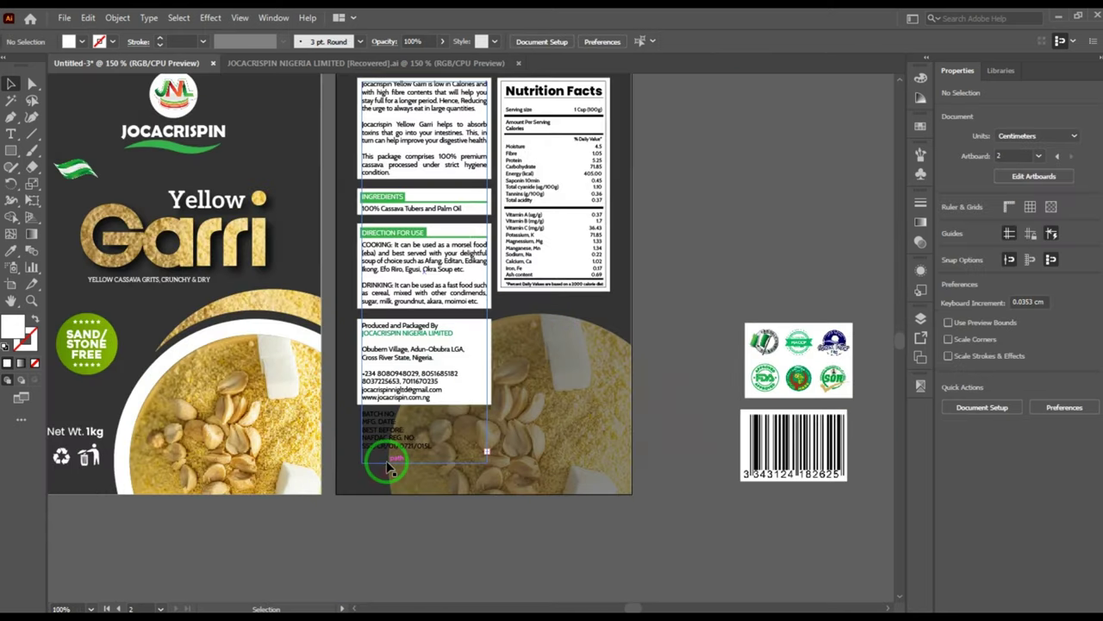
- Lengthen the back label's text frame to about 19.71 cm high to reveal the overflowing lines
click(427, 444)
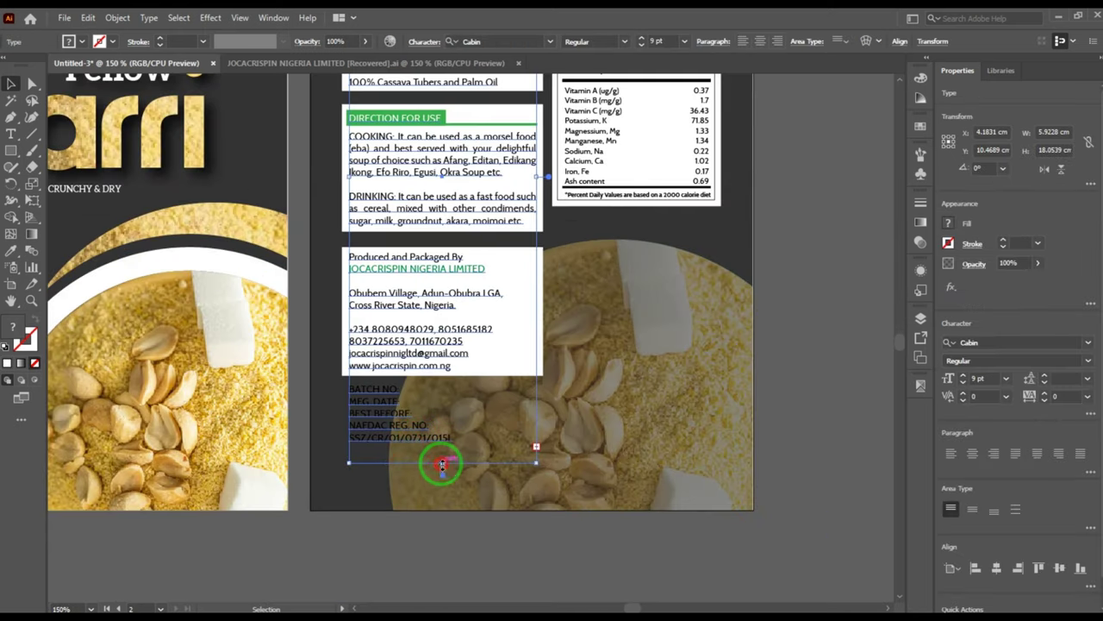
drag(443, 463, 437, 514)
scroll(421, 499, up, 2)
- Copy the lines "STORE IN A COOL DRY PLACE" and "KEEP AIRTIGHT AFTER USE", and delete them from the text frame
key(t)
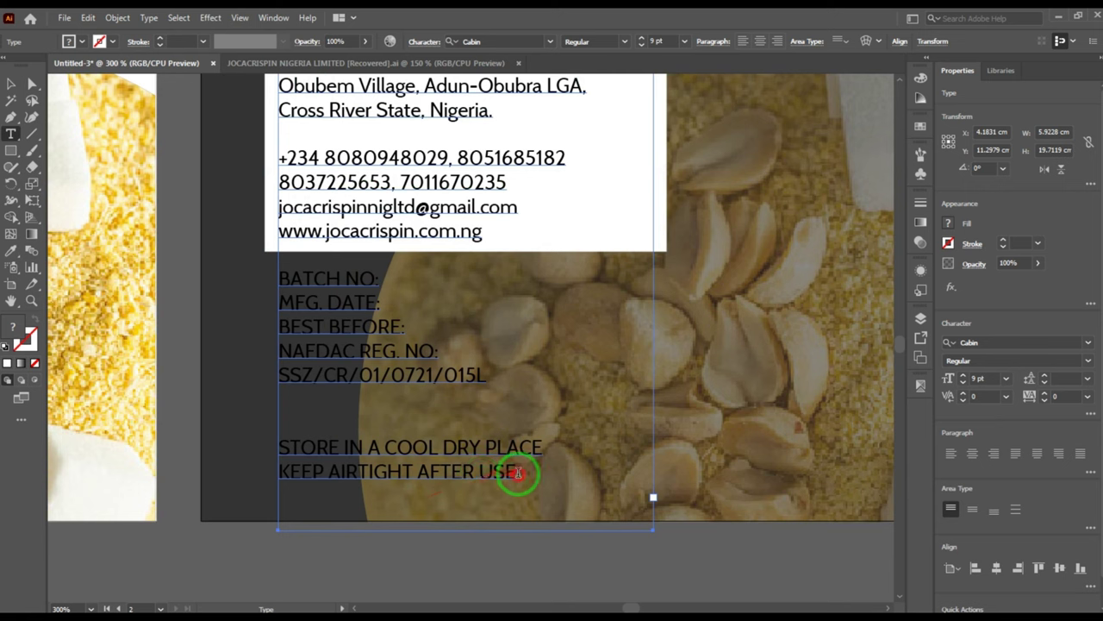
drag(517, 472, 258, 434)
key(ctrl+c)
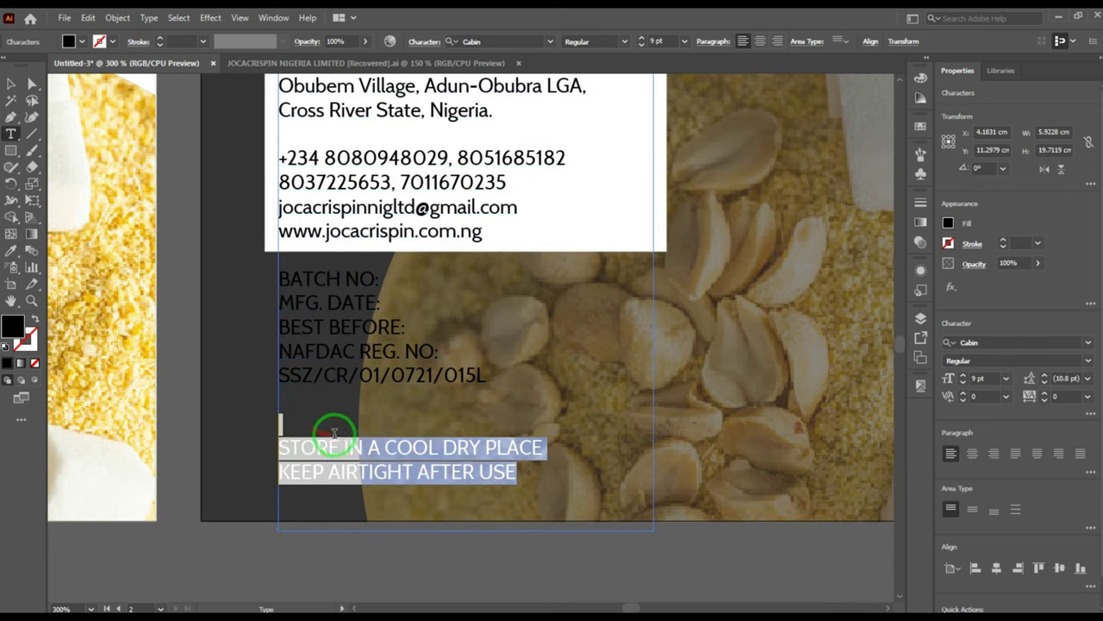
key(BackSpace)
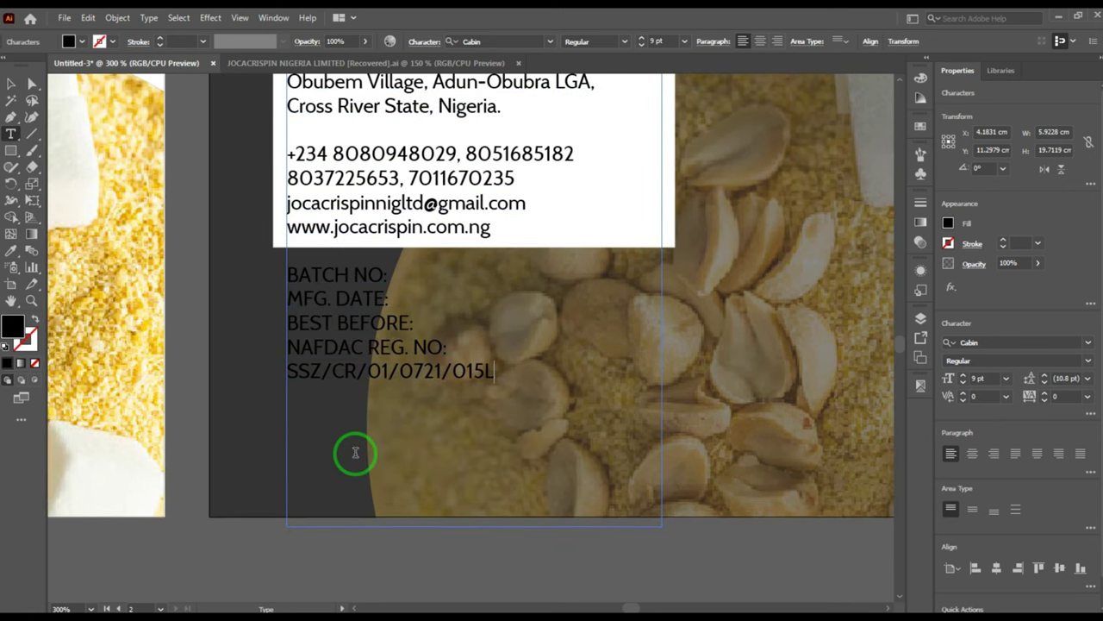
key(BackSpace)
key(ctrl+shift+z)
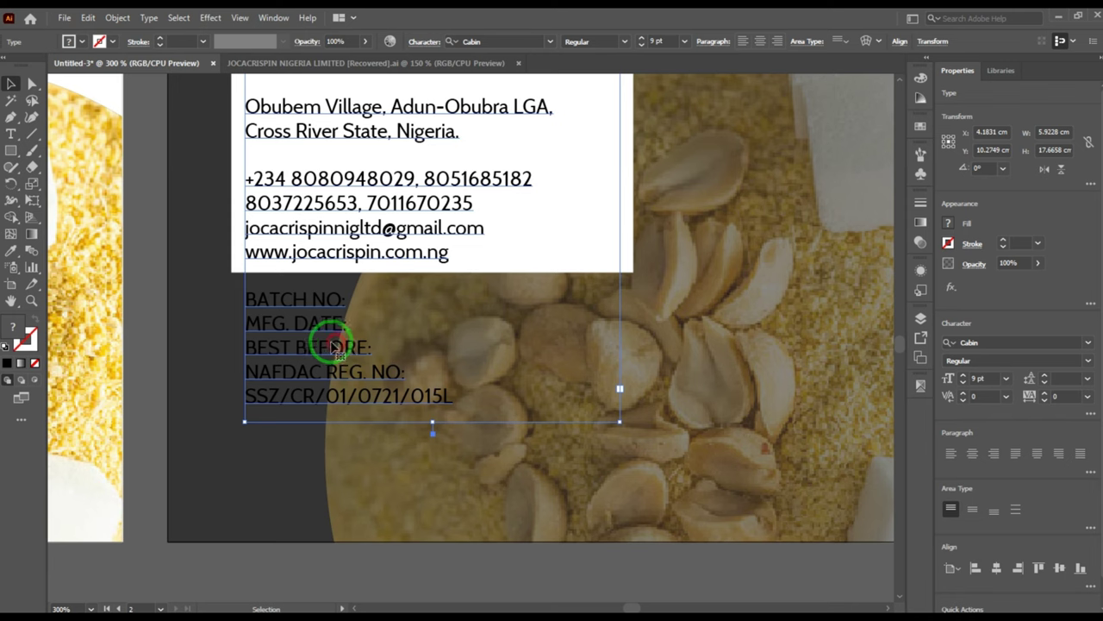
- Set the batch, date and NAFDAC lines to 8 pt and put the registration number on the NAFDAC REG. NO line
drag(247, 299, 454, 395)
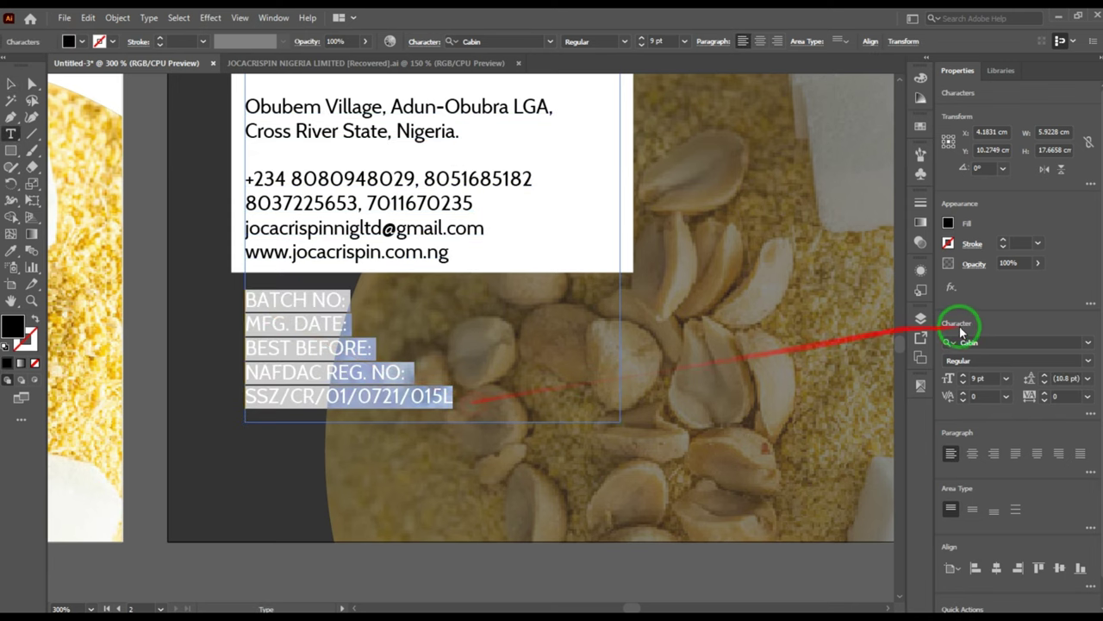
text(8)
key(Return)
click(312, 327)
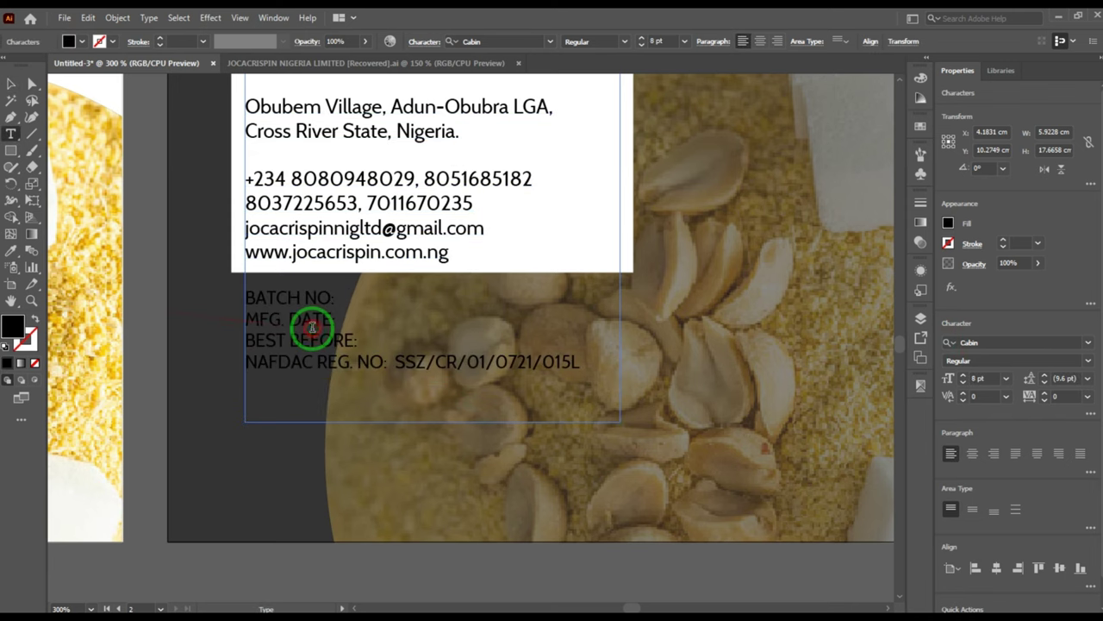
key(Escape)
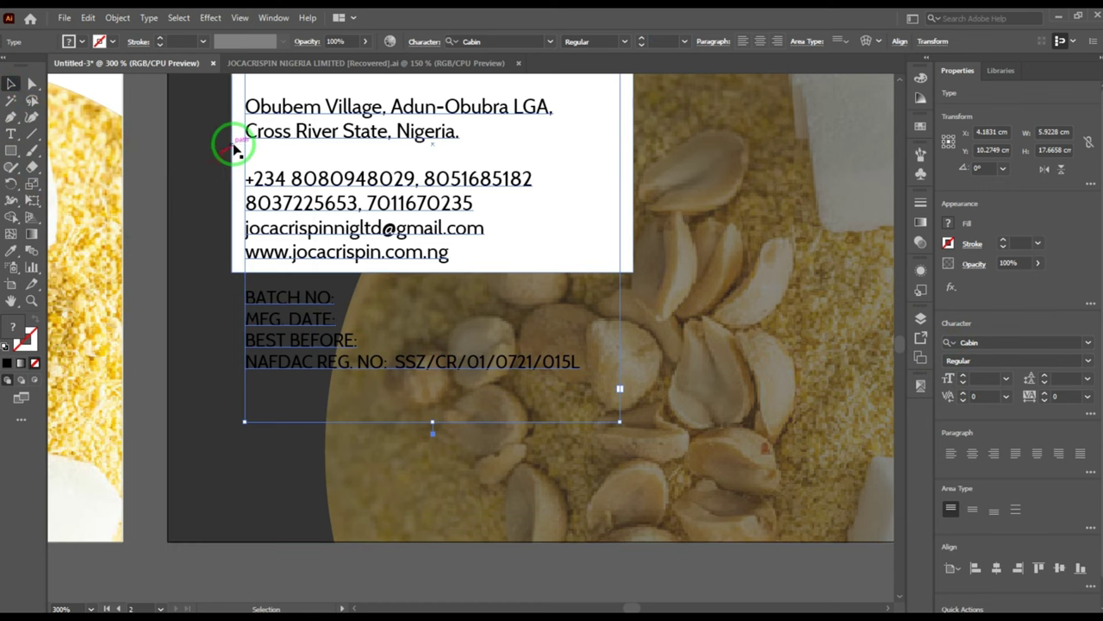
- Duplicate the white contact details panel behind the BATCH NO lines and shorten it to fit those four lines
drag(233, 144, 258, 394)
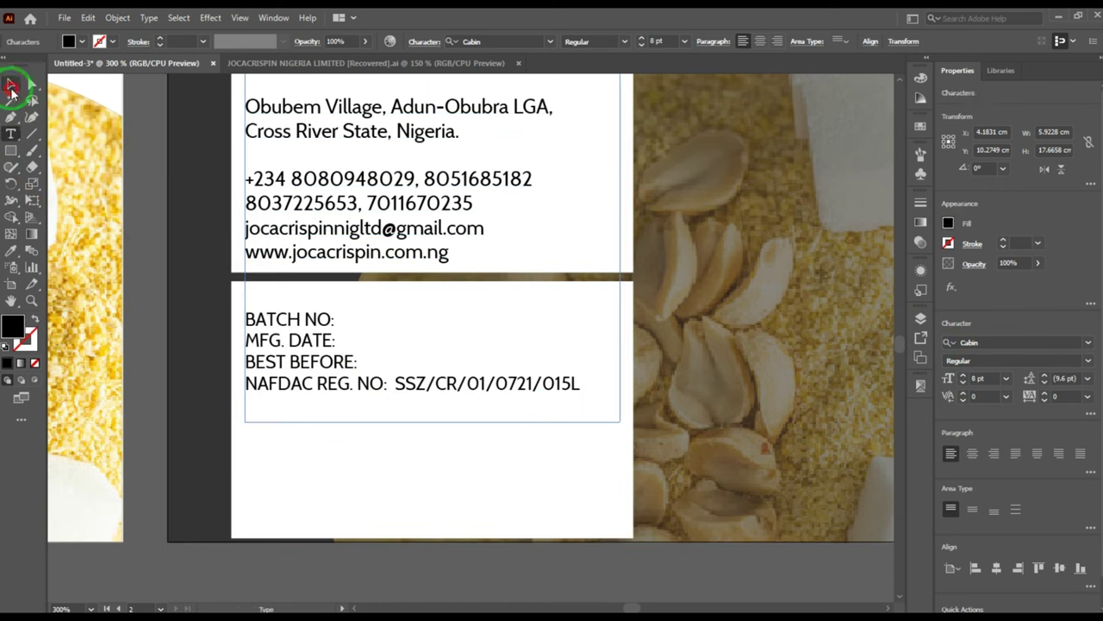
click(11, 86)
click(230, 307)
click(233, 310)
scroll(232, 308, up, 1)
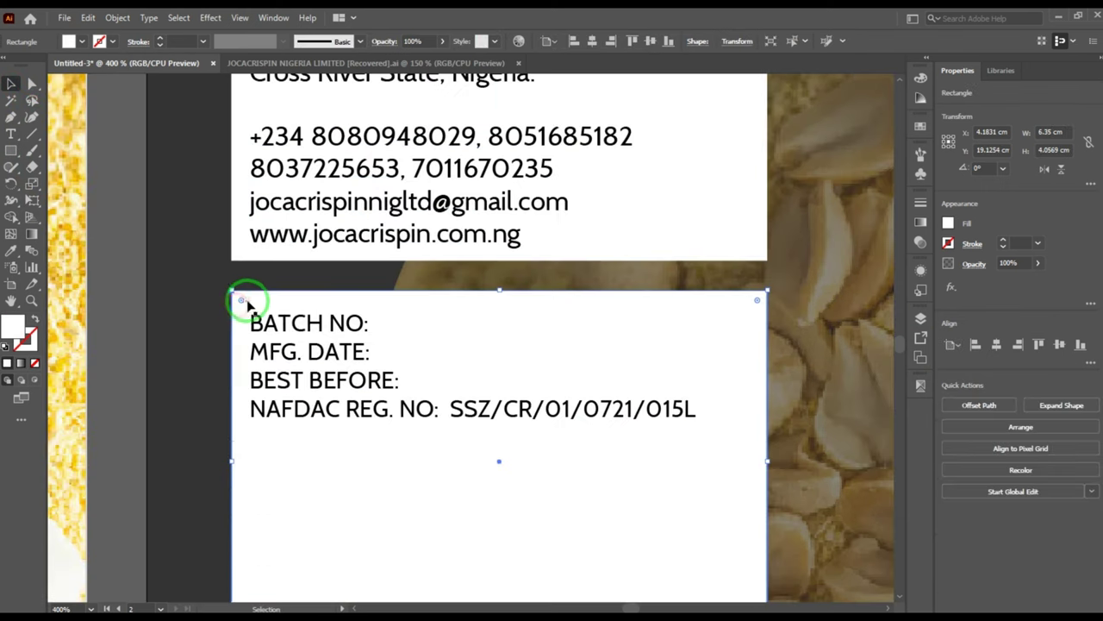
scroll(246, 301, down, 2)
click(378, 470)
scroll(377, 472, down, 3)
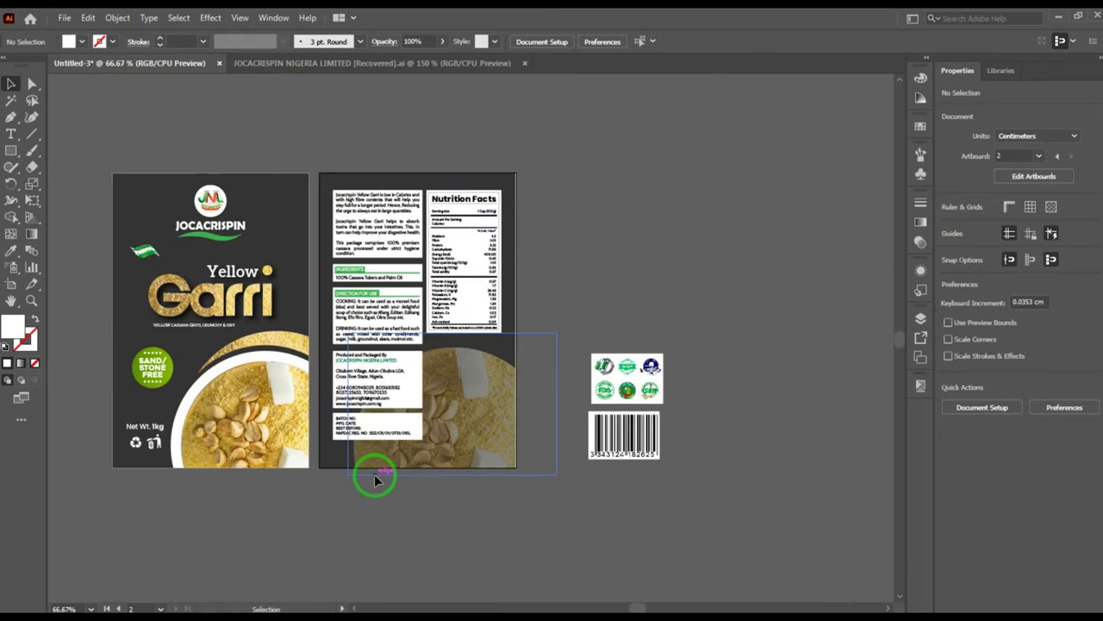
- Paste the two storage instructions as new text below the back artboard, placed side by side on one line
scroll(401, 392, up, 1)
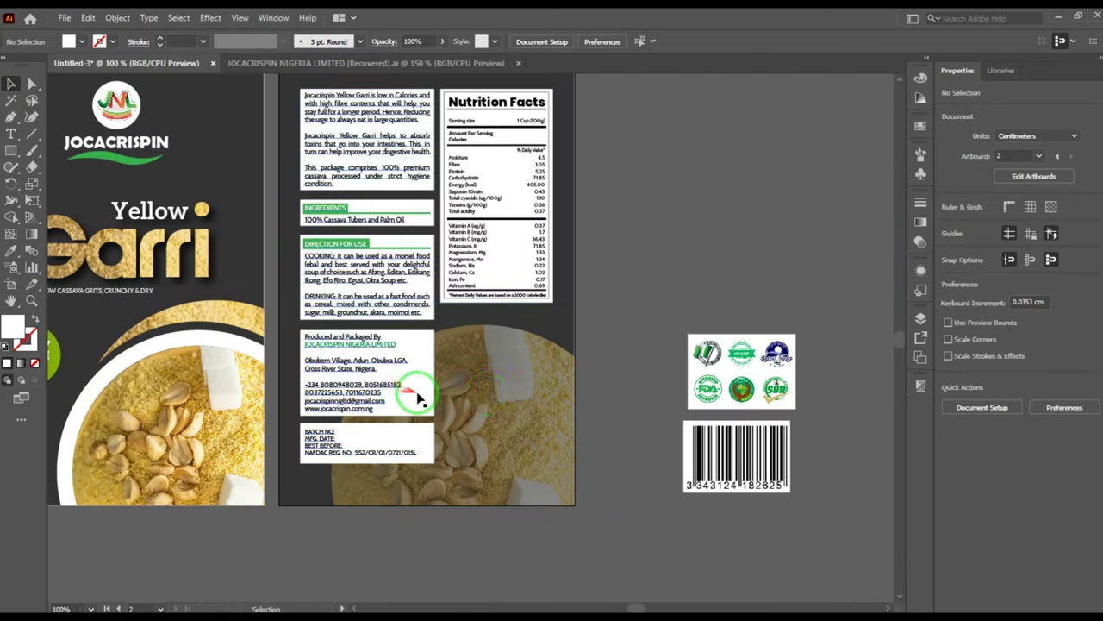
key(t)
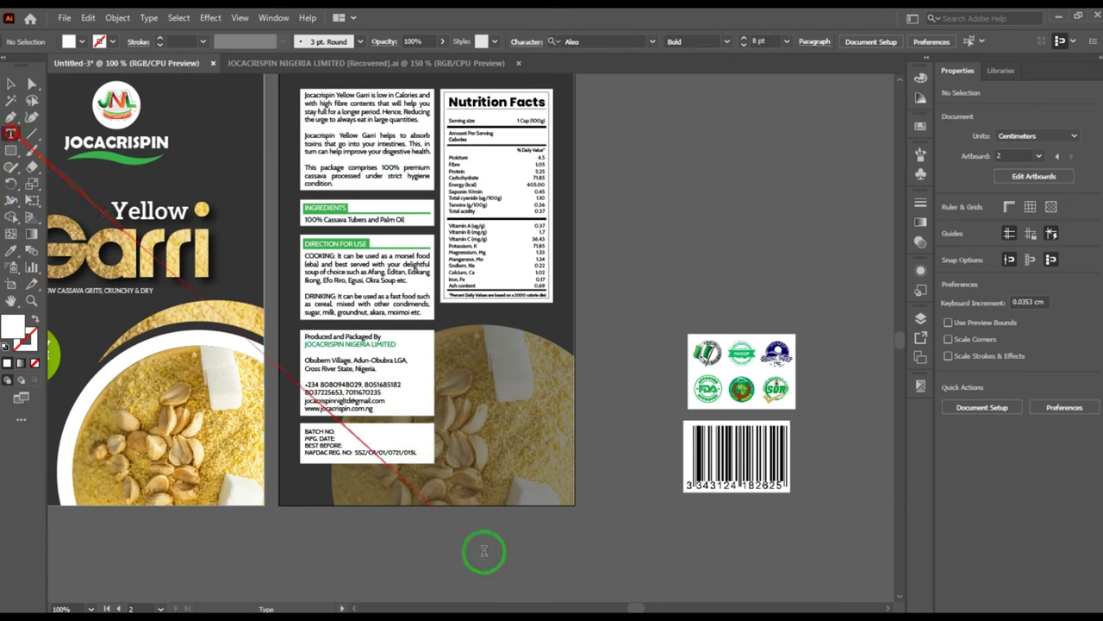
click(372, 558)
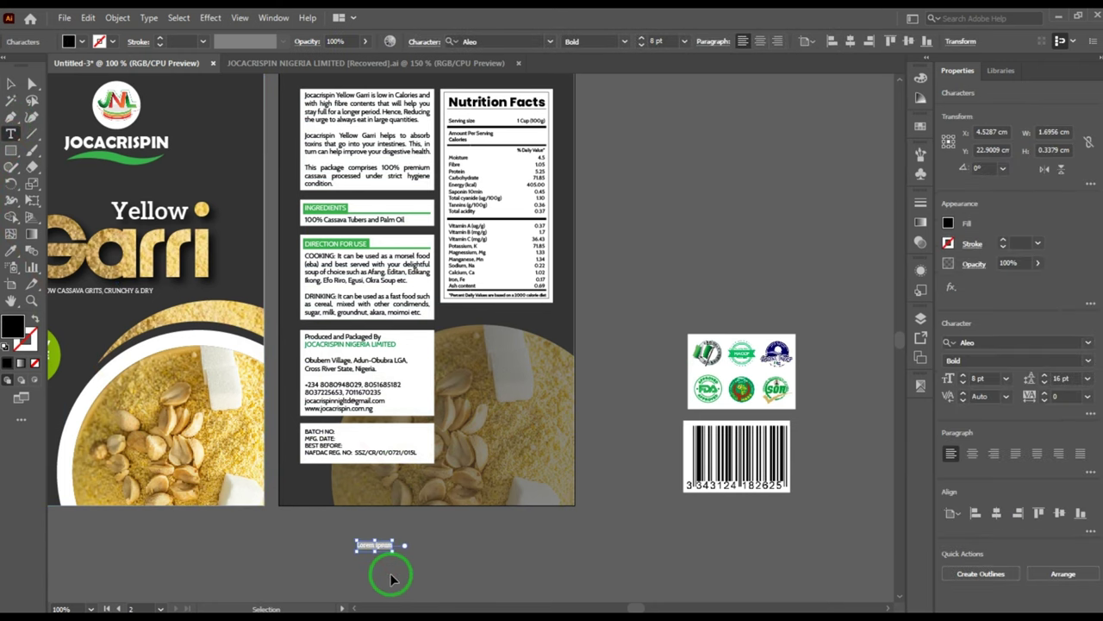
key(ctrl+v)
scroll(379, 593, up, 1)
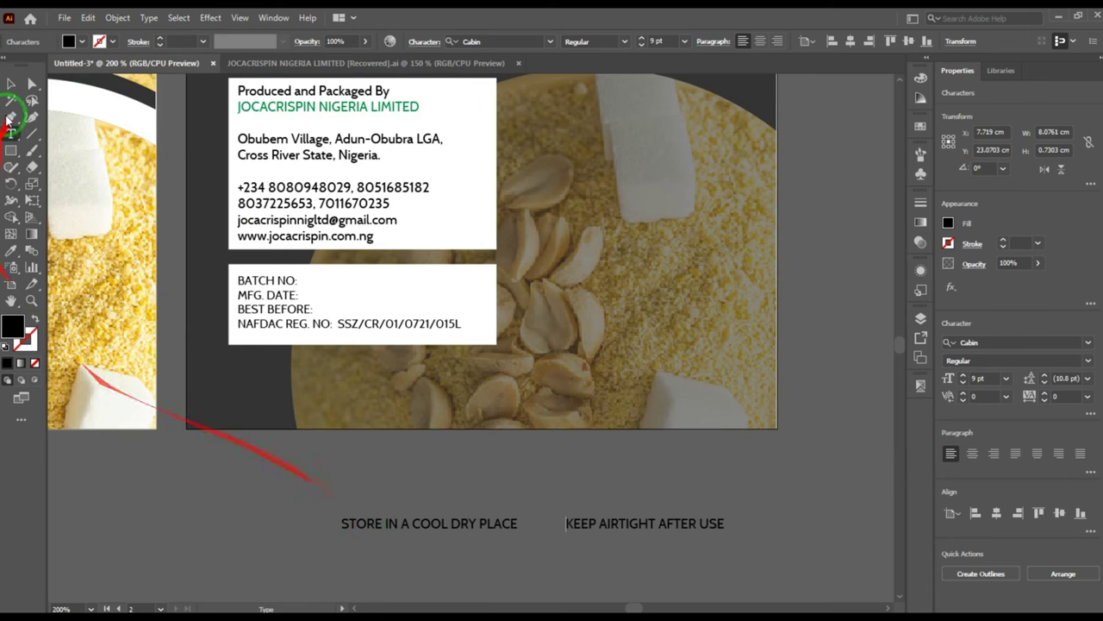
key(Escape)
- Colour the storage instructions white and move them onto the back label beneath the BATCH NO panel
drag(420, 533, 353, 508)
click(921, 126)
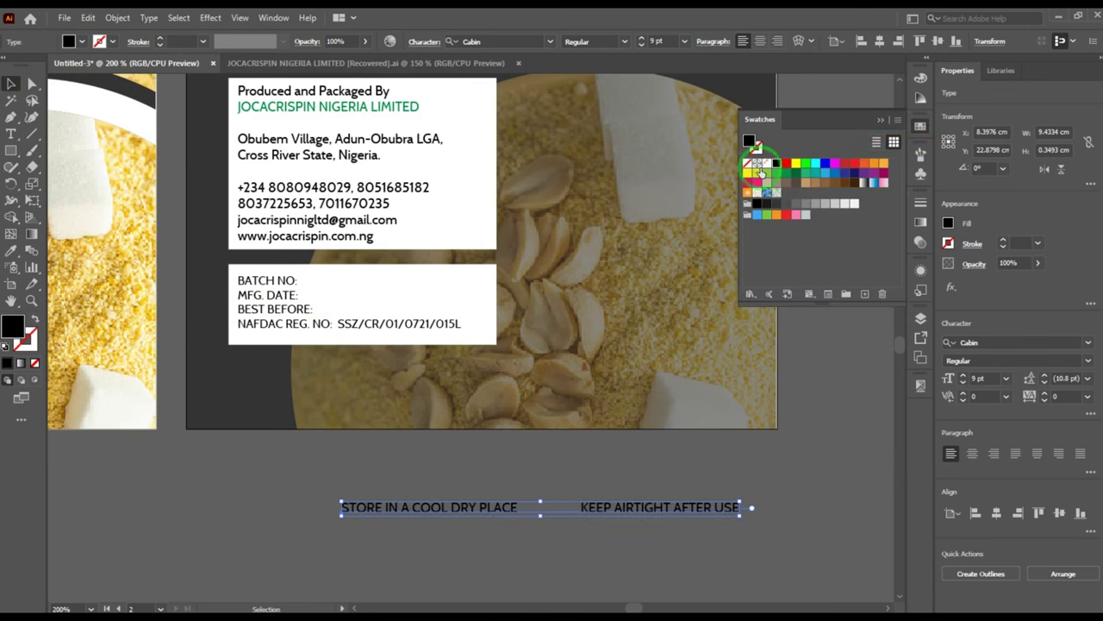
click(767, 163)
drag(607, 508, 493, 378)
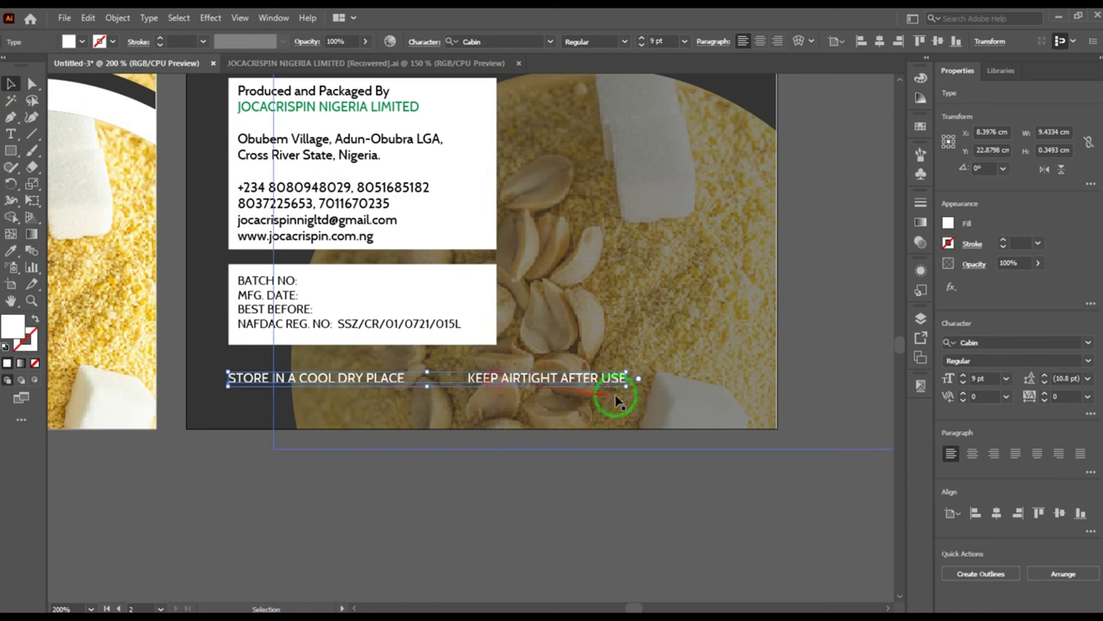
- Enlarge the storage instructions to about 10.85 pt and centre them horizontally on the back label
drag(626, 388, 621, 386)
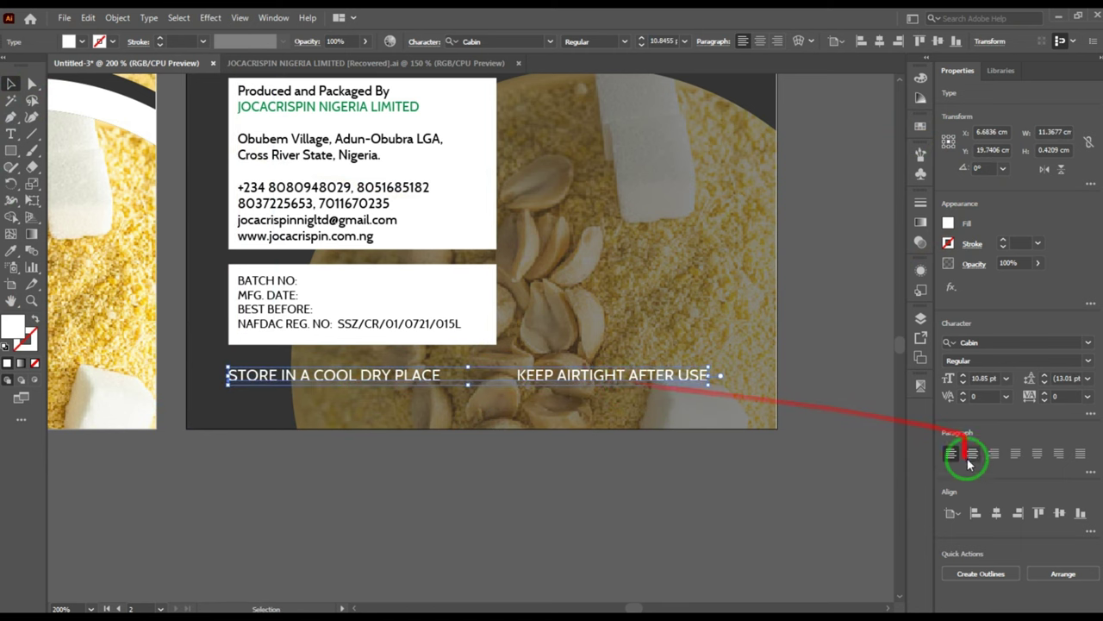
click(996, 513)
scroll(451, 422, up, 1)
scroll(428, 374, down, 1)
click(414, 503)
- Move the certification logos group onto the back label beside the BATCH NO panel and align their lower edges
scroll(415, 503, down, 2)
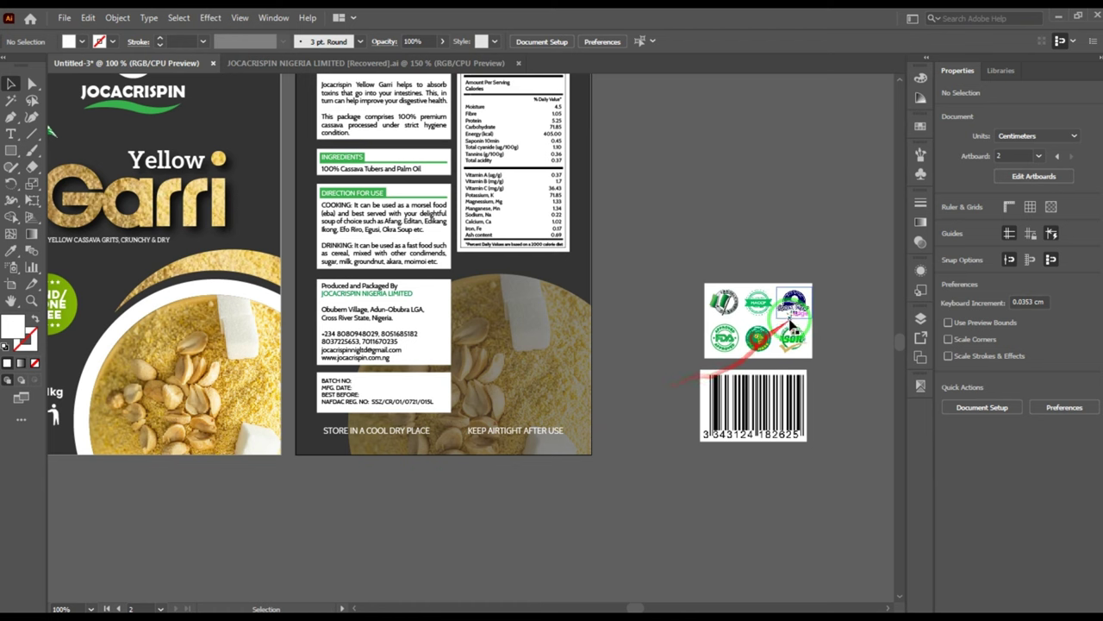
click(770, 328)
drag(770, 327, 517, 376)
scroll(517, 375, up, 3)
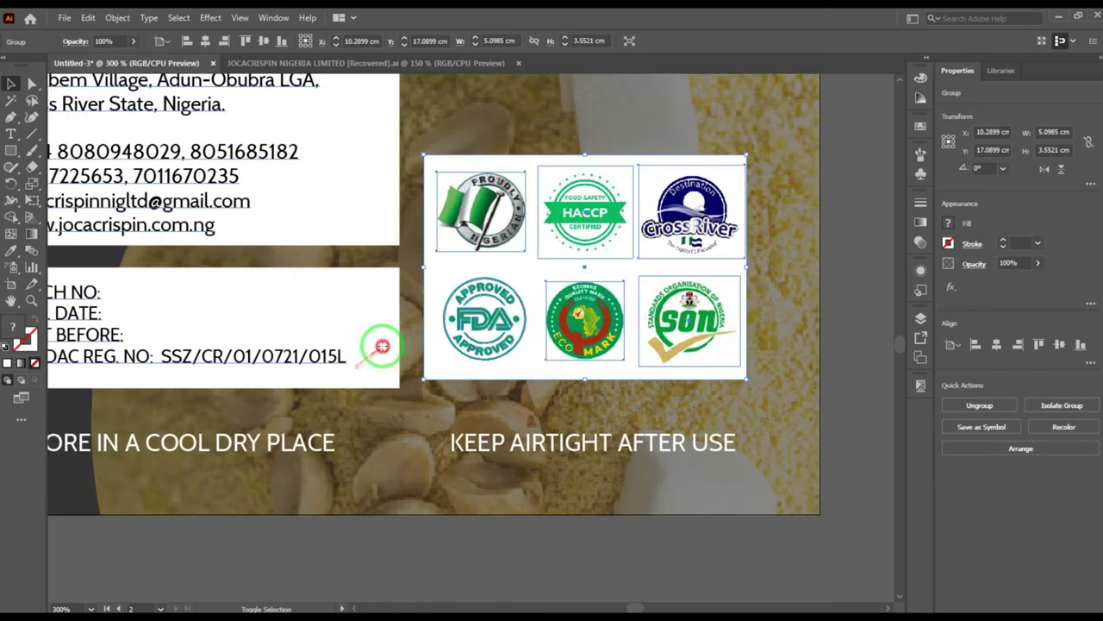
shift+click(383, 344)
click(420, 343)
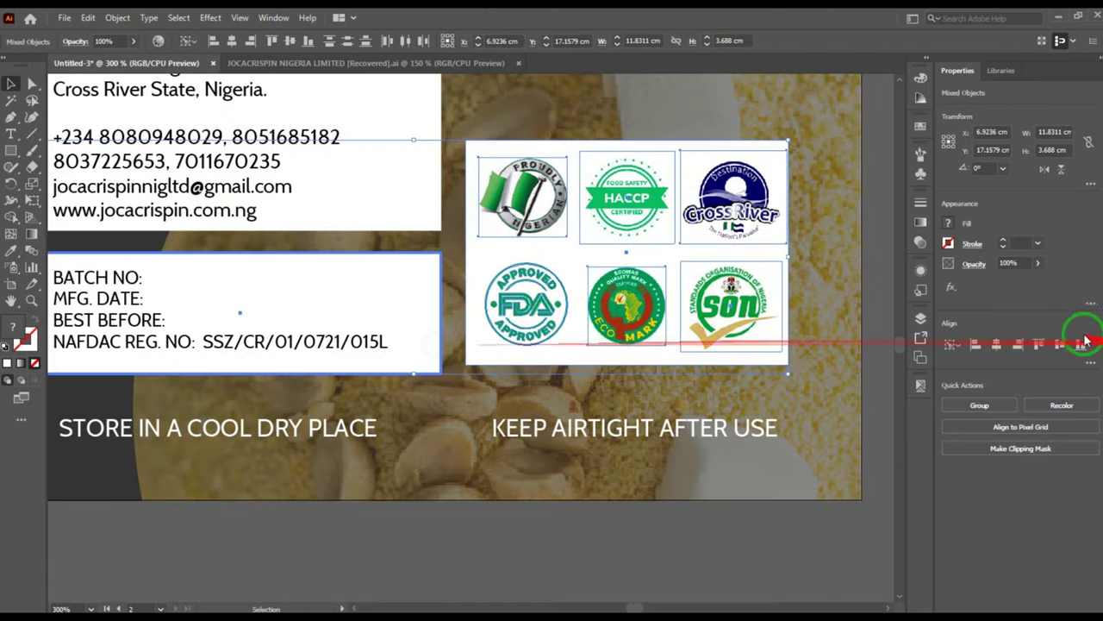
click(1081, 345)
- Place the barcode between the Nutrition Facts table and the certification logos, horizontally centred with the logos
drag(811, 376, 560, 266)
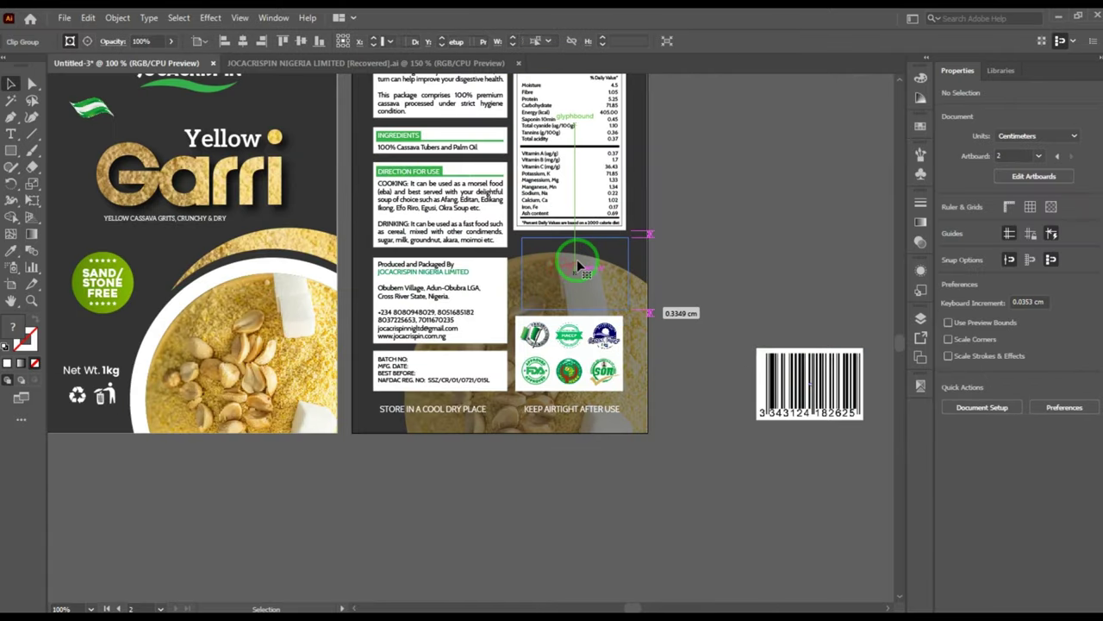
scroll(577, 263, up, 3)
shift+click(640, 433)
click(997, 345)
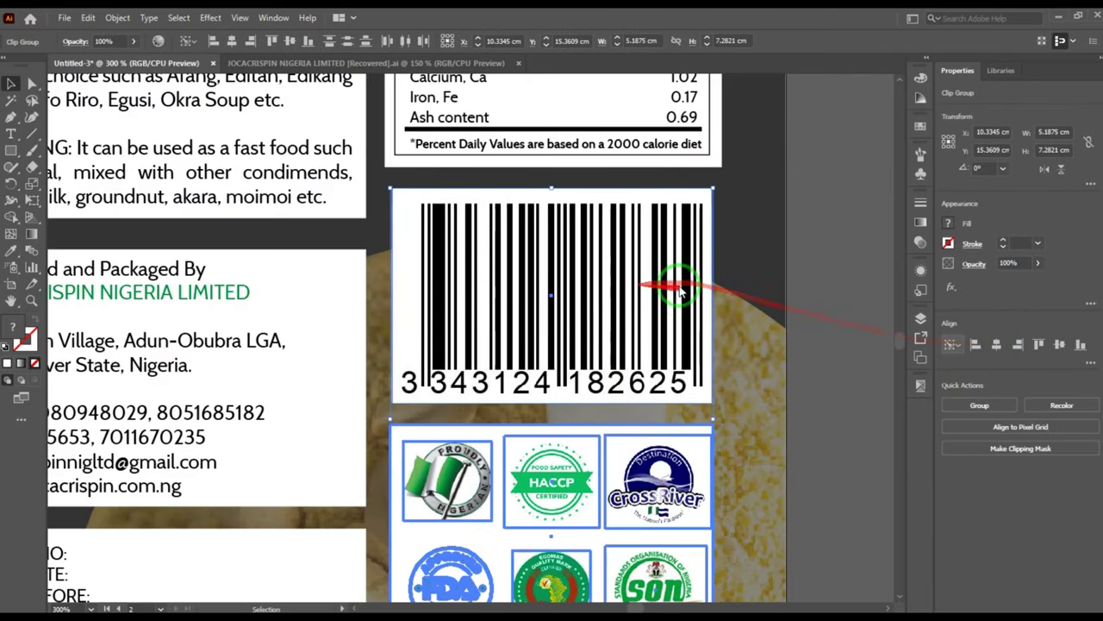
click(782, 264)
scroll(681, 293, down, 2)
key(z)
alt+click(527, 379)
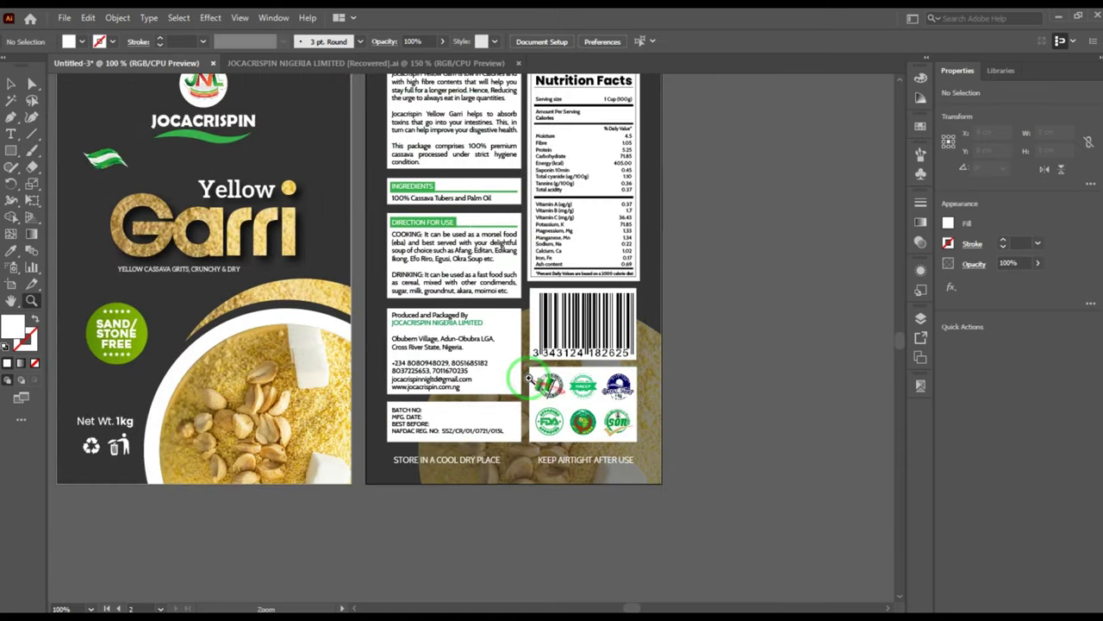
alt+click(523, 312)
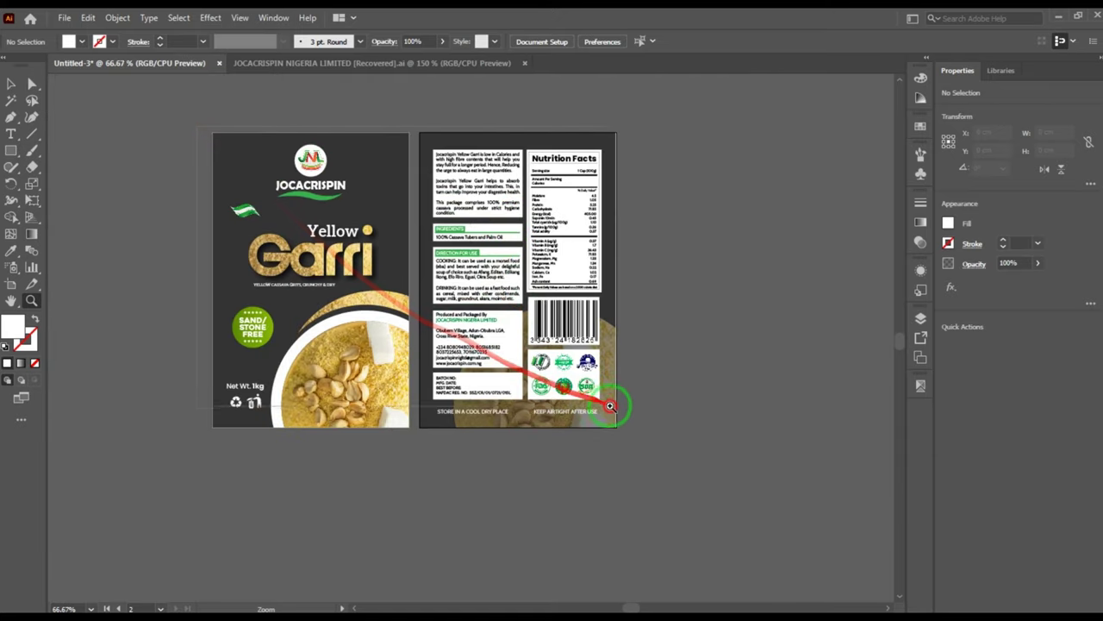
key(ctrl+alt+0)
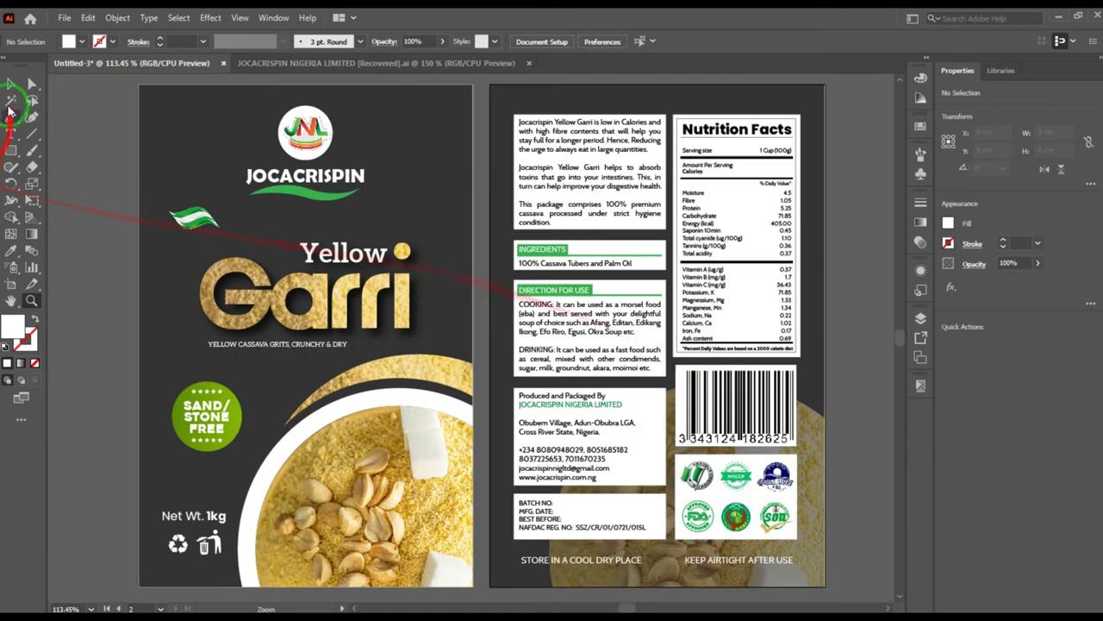
click(11, 83)
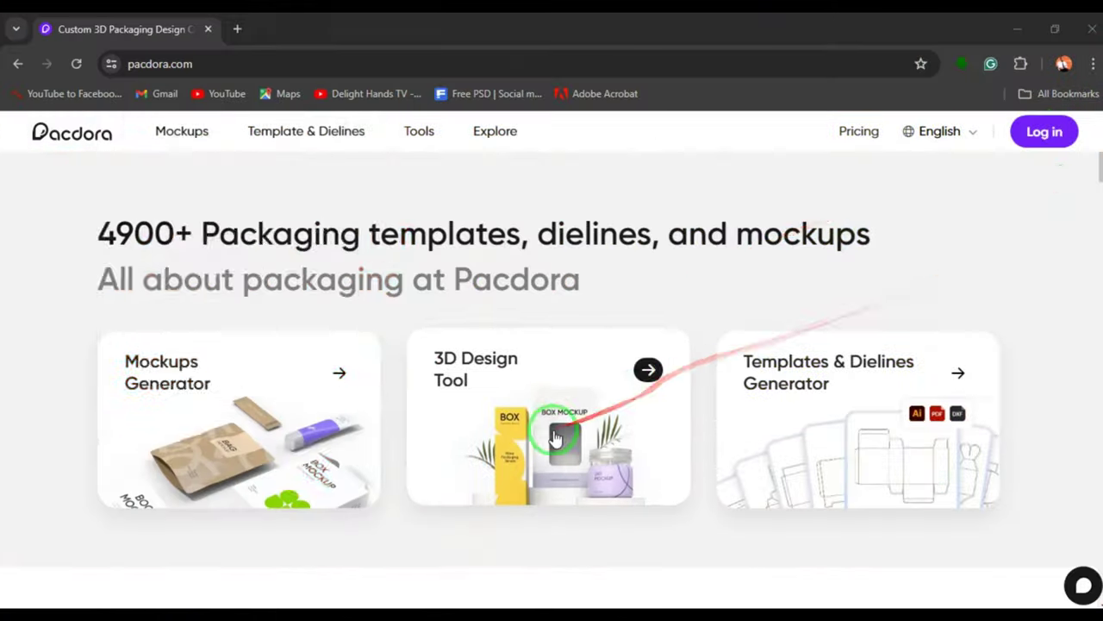
- Switch to the Pacdora website in the browser and log in with a Google account
click(1037, 132)
click(703, 255)
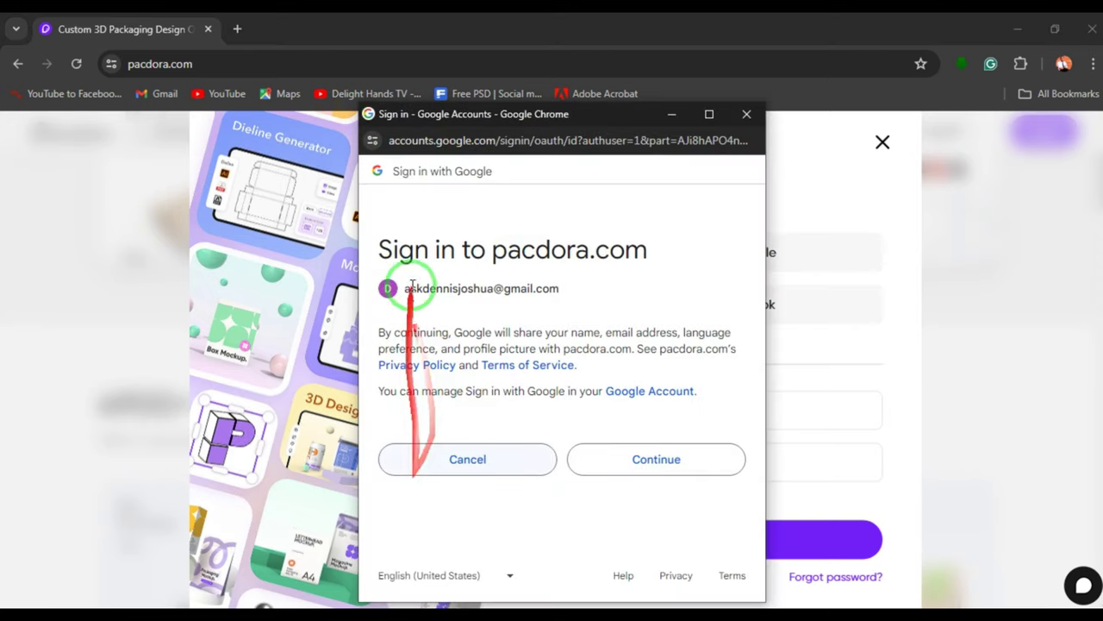
click(634, 470)
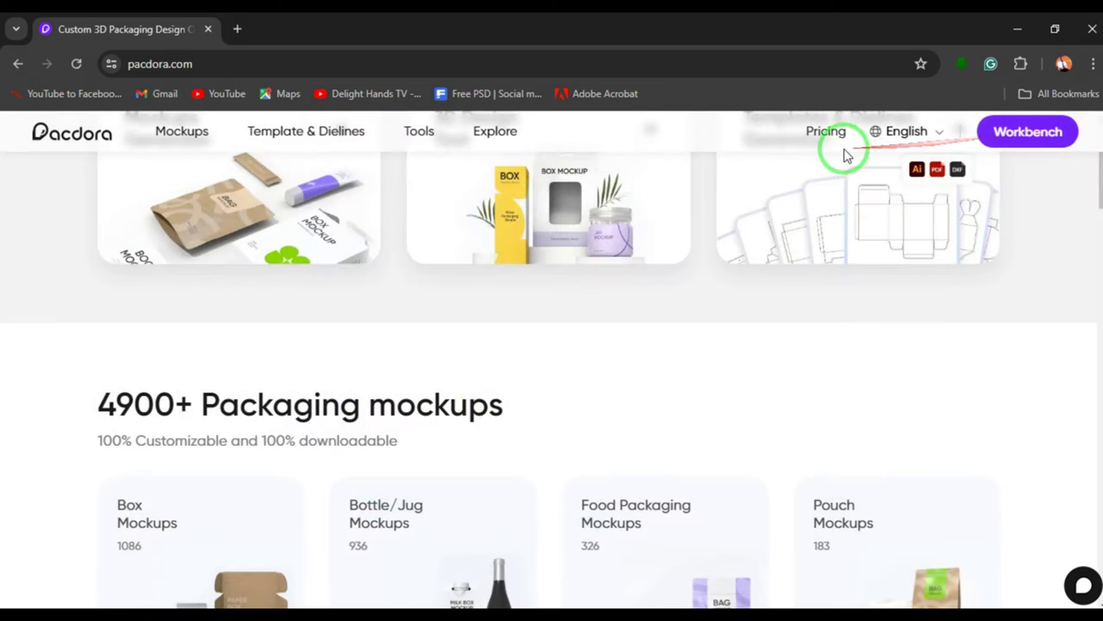
- Open the Pouches category under Pouches & Sachets & Bags in Pacdora's packaging mockups
scroll(985, 327, down, 3)
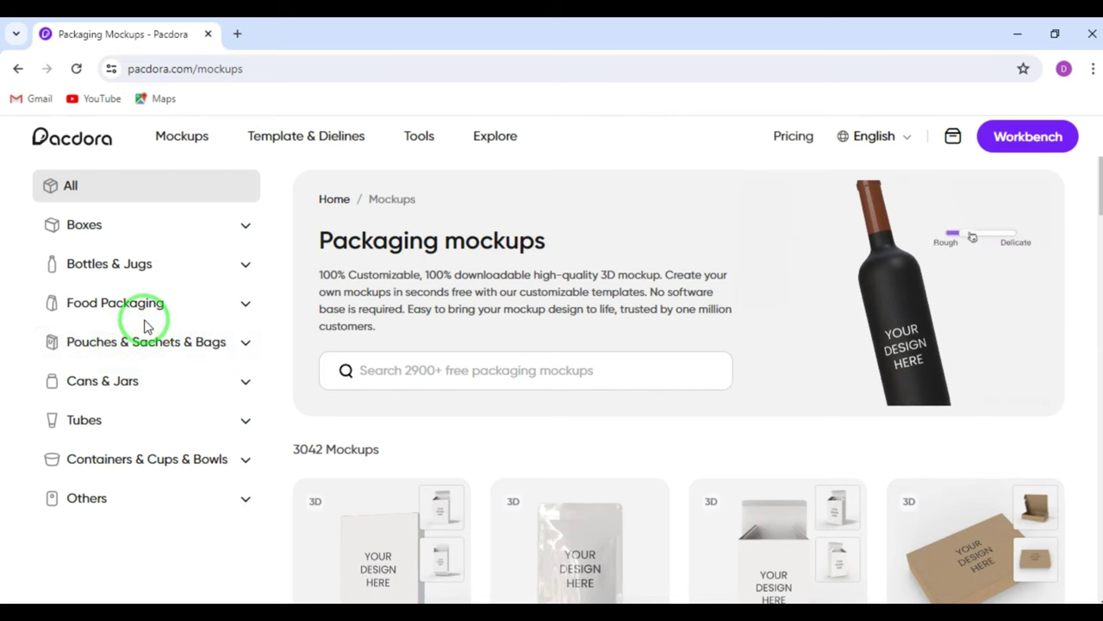
scroll(145, 328, down, 1)
scroll(145, 328, down, 2)
click(144, 329)
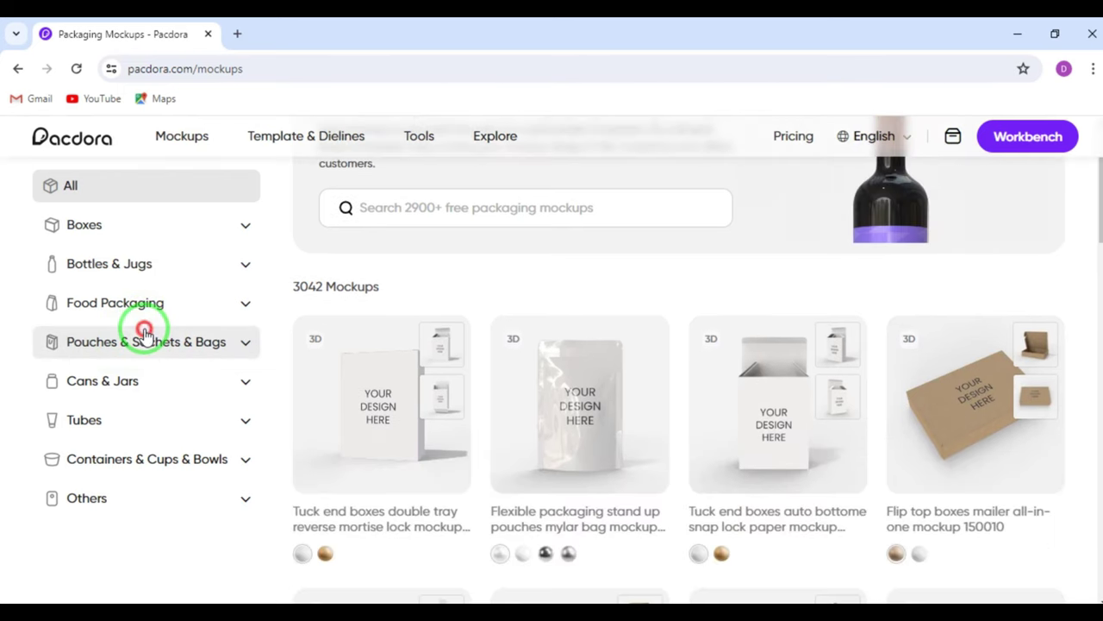
click(159, 234)
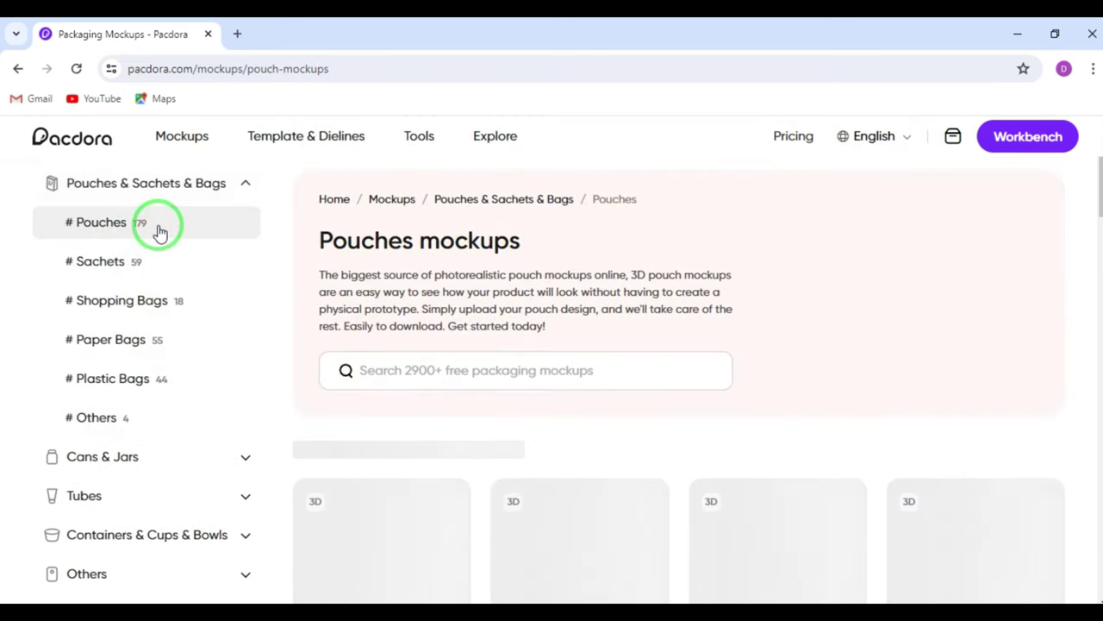